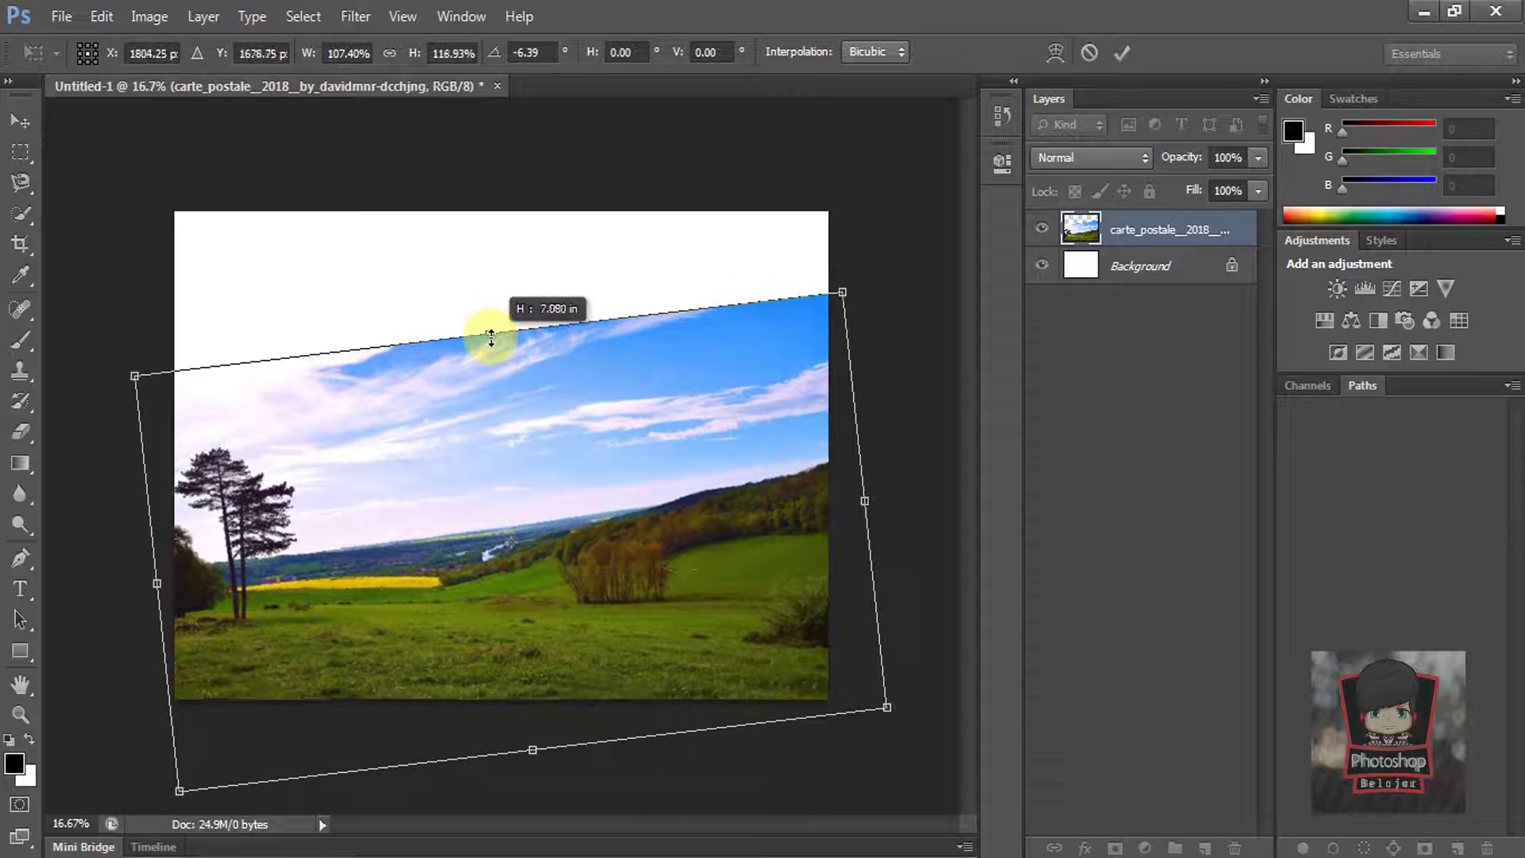
Step: Add a layer mask to the rotated landscape photo and brush out everything above the foreground grass
key(Return)
click(1115, 848)
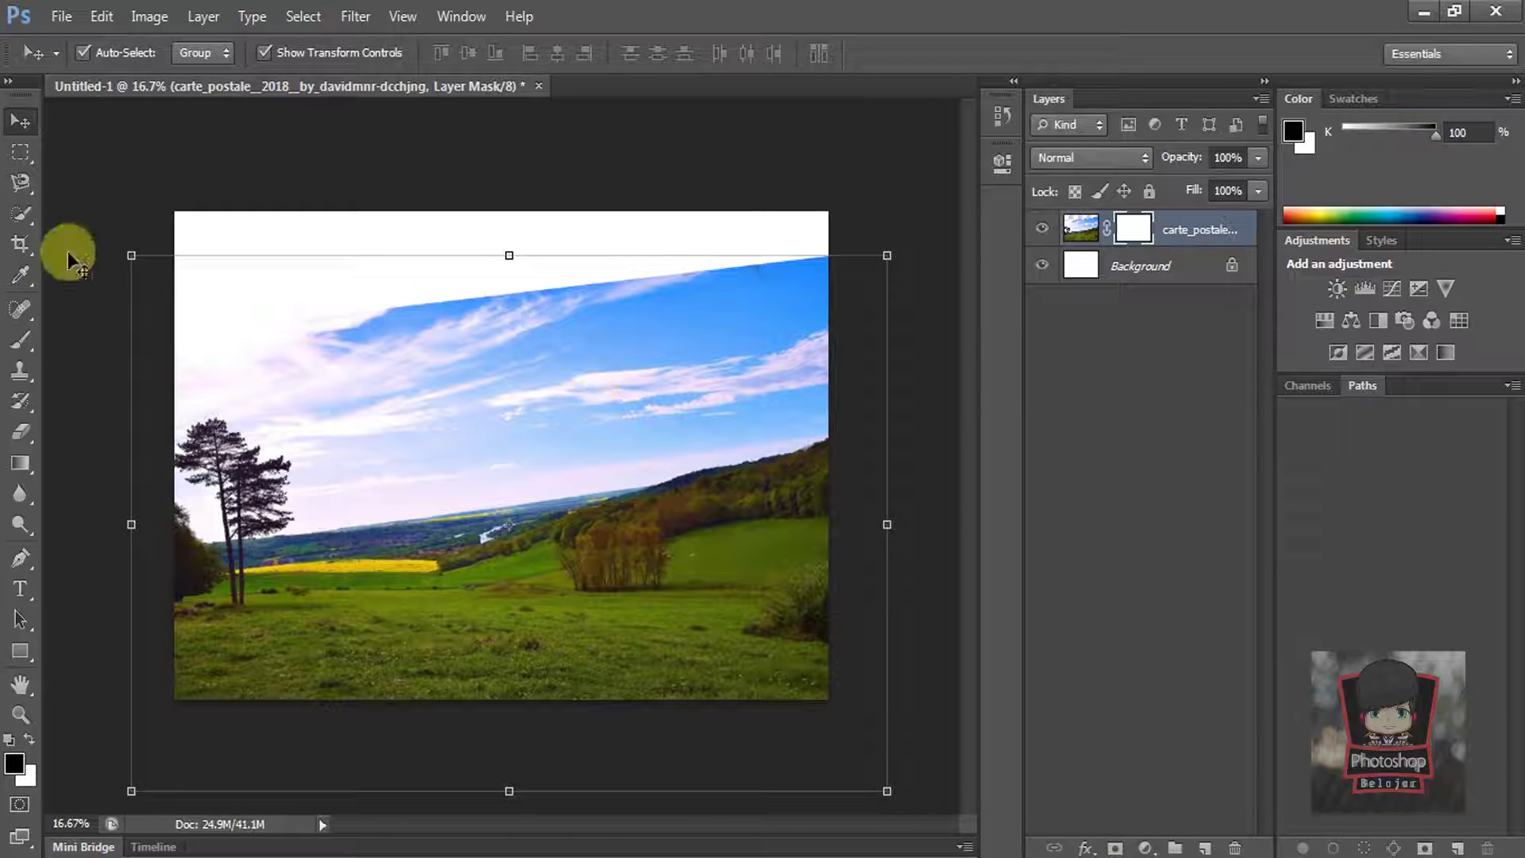
click(20, 340)
mouse_move(170, 340)
mouse_down()
mouse_move(681, 262)
mouse_move(838, 298)
mouse_move(269, 427)
mouse_up()
mouse_move(176, 560)
mouse_down()
mouse_move(350, 446)
mouse_move(679, 390)
mouse_up()
mouse_move(141, 401)
mouse_down()
mouse_move(606, 497)
mouse_move(418, 443)
mouse_move(323, 484)
mouse_move(254, 573)
mouse_move(486, 558)
mouse_move(317, 551)
mouse_up()
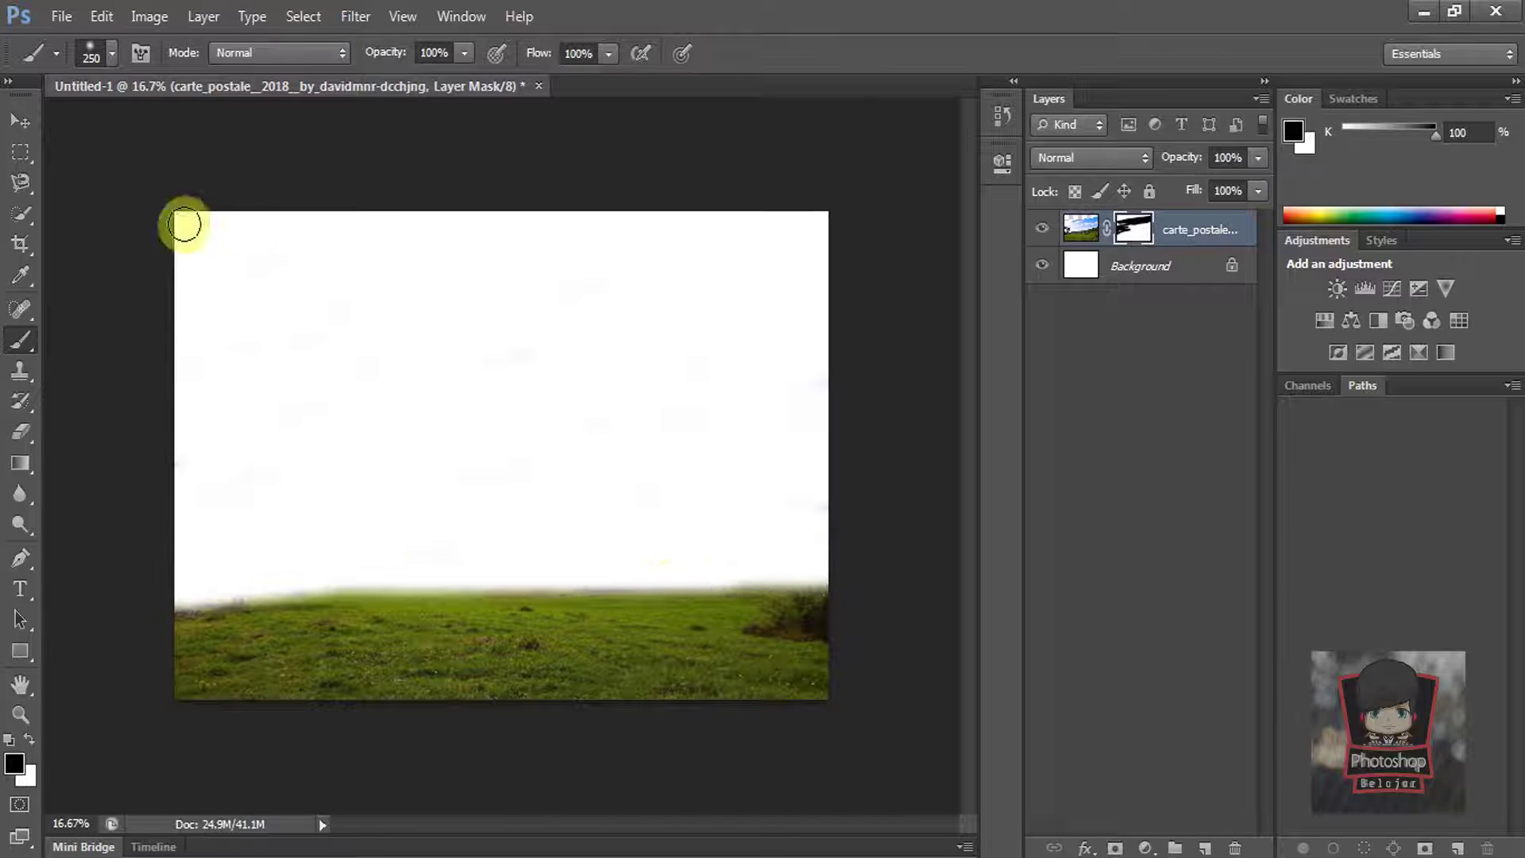
Step: Nudge the masked grass layer slightly upward and stretch it a little taller
key(v)
click(508, 254)
key(Up)
key(Up)
key(Up)
key(Up)
key(Up)
key(Up)
key(Up)
key(Up)
key(Up)
key(Up)
key(Up)
key(Up)
key(Up)
key(Up)
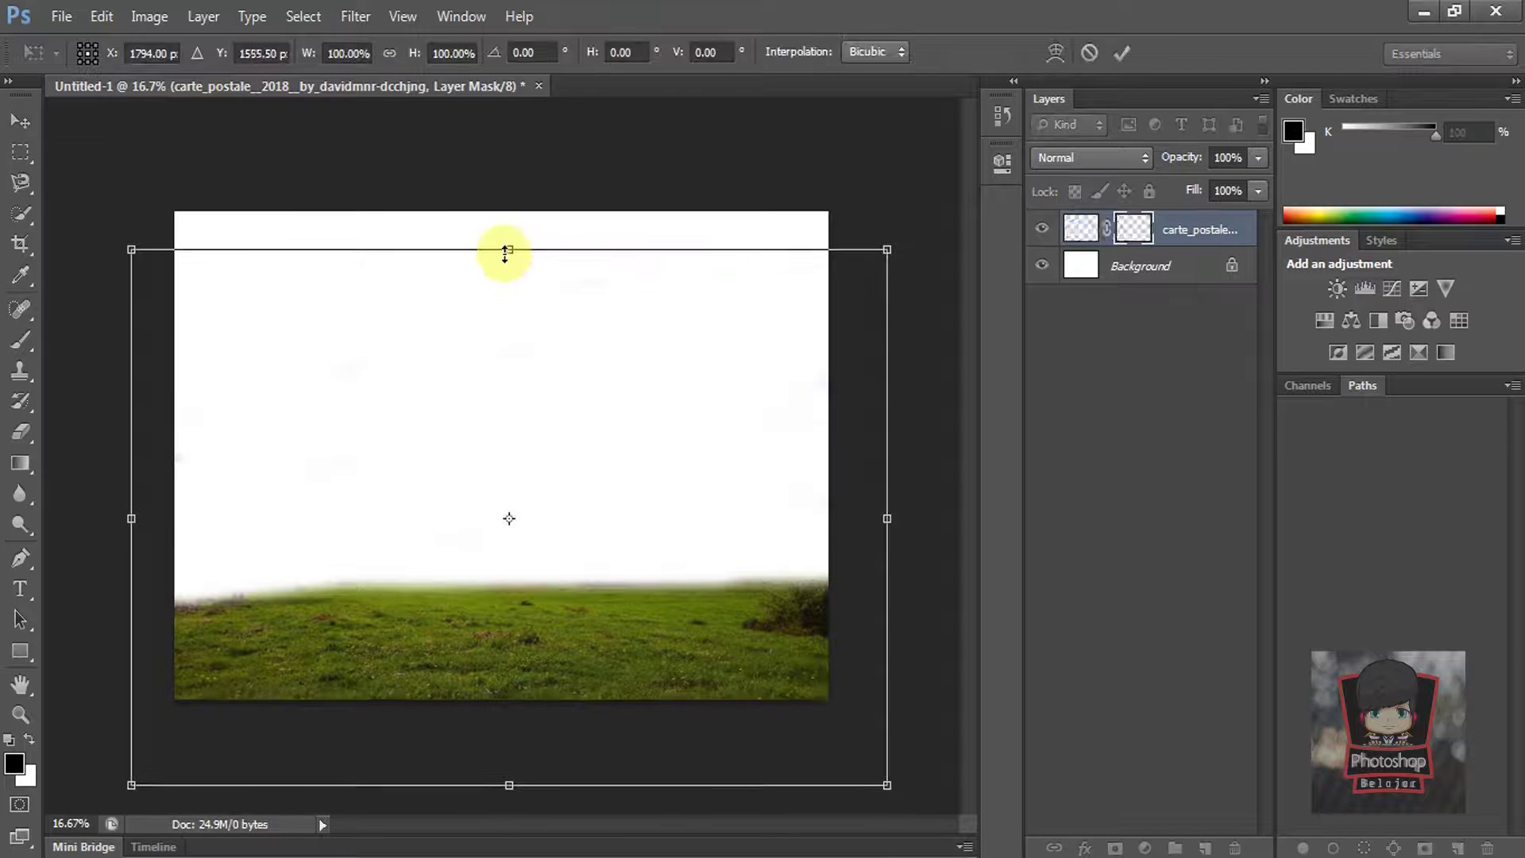
drag(502, 253, 504, 242)
key(Return)
Step: Place the colorful_morning image, rasterize it and move its layer below the masked grass layer
click(135, 830)
drag(730, 589, 398, 508)
key(Return)
right_click(1176, 232)
click(1243, 276)
drag(1192, 230, 1197, 274)
Step: Position the colorful_morning image and enlarge it to about 107% so that it covers the canvas
drag(613, 387, 581, 359)
drag(792, 671, 834, 689)
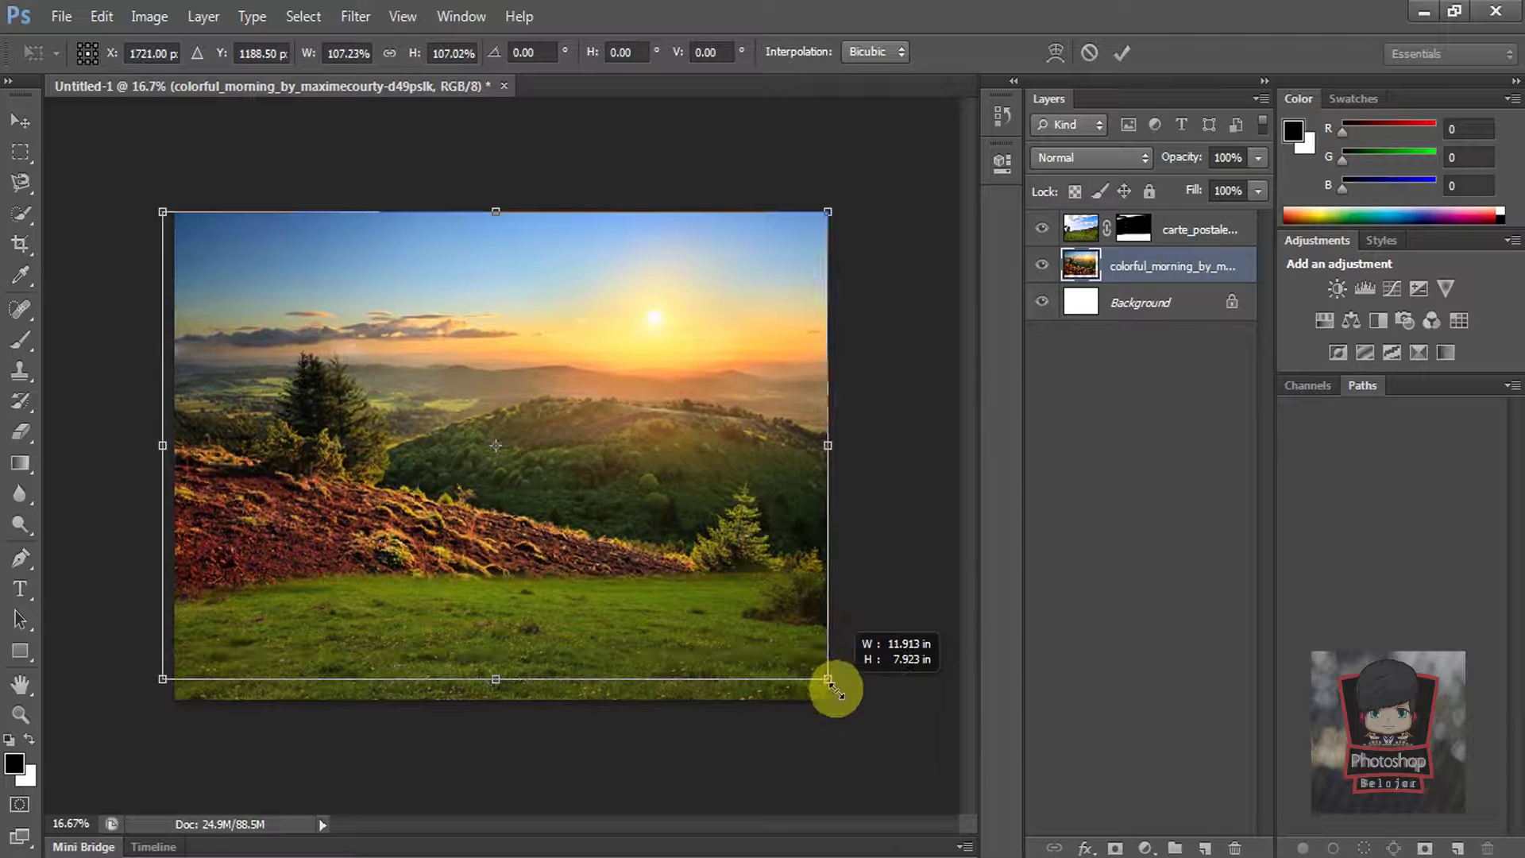
key(Return)
click(919, 400)
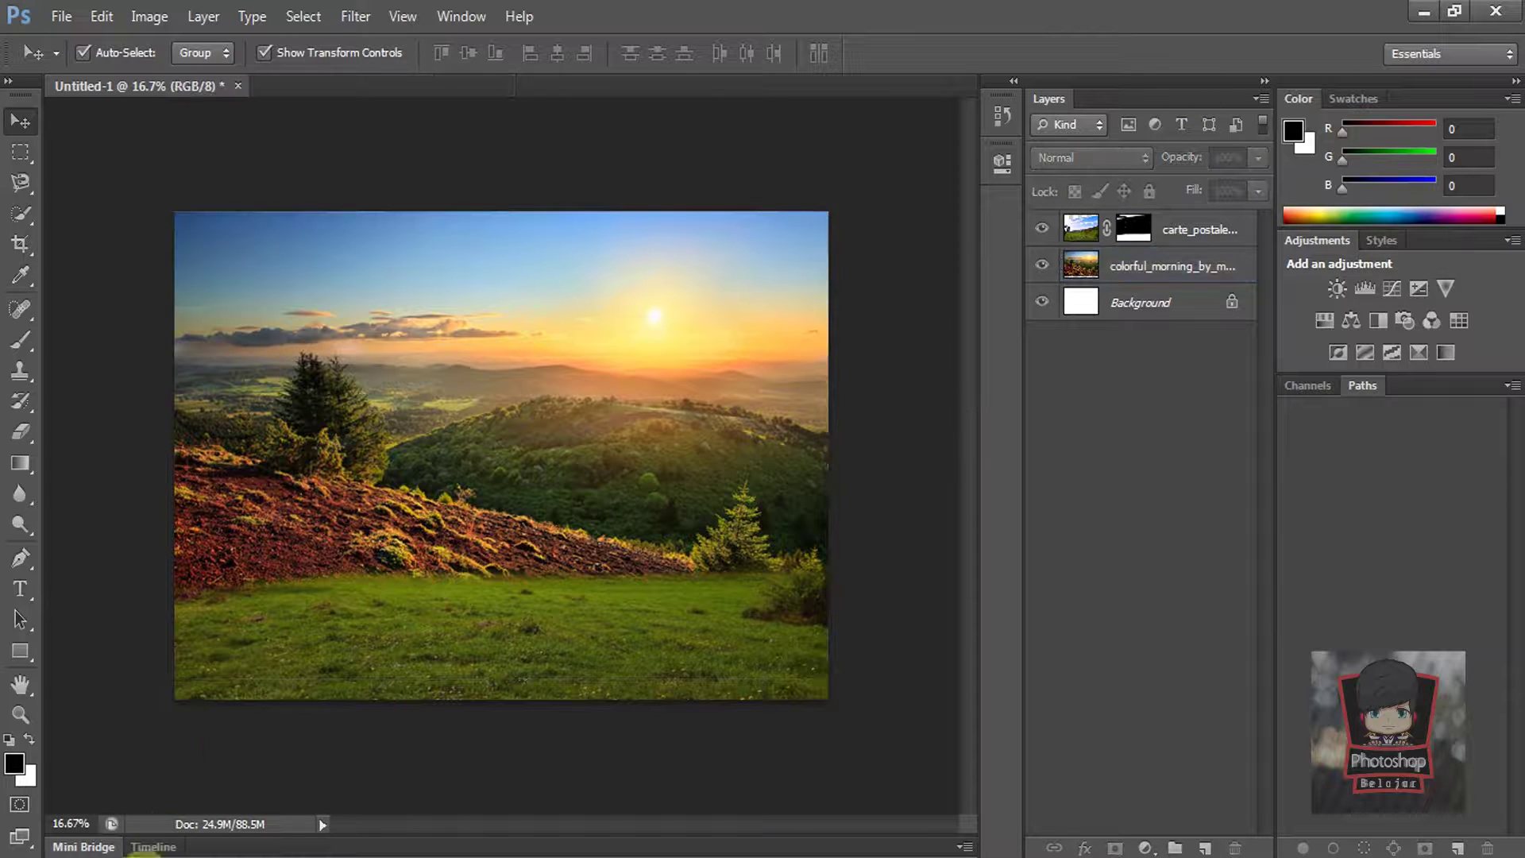
Step: Place the cornfield image and move its layer between the masked grass and the colorful_morning layers
click(145, 850)
click(387, 747)
drag(847, 480, 433, 578)
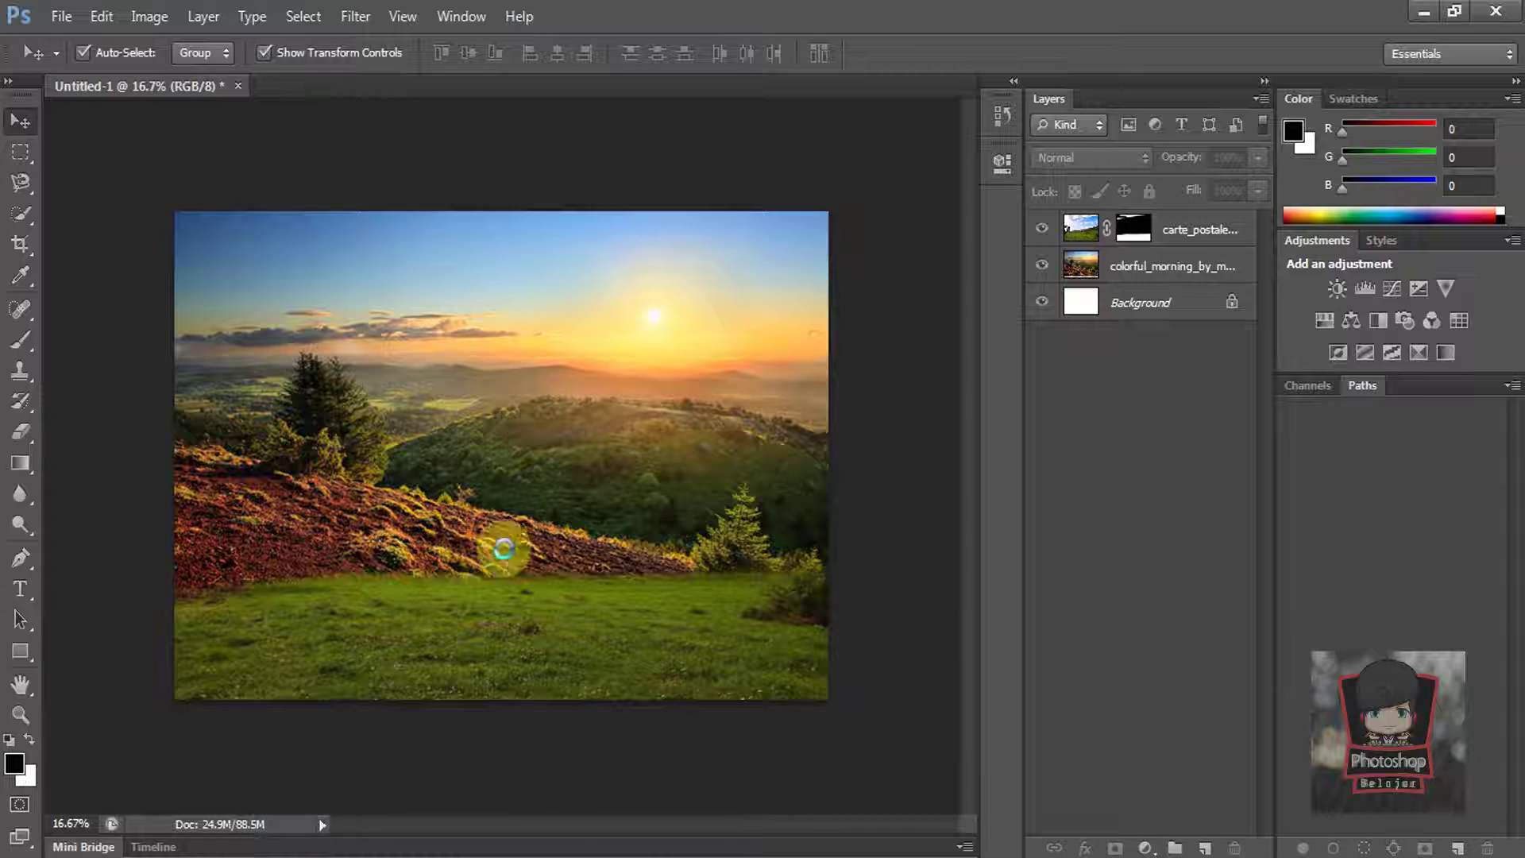
key(Return)
drag(1208, 238, 1206, 280)
right_click(1206, 232)
Step: Widen the cornfield image to about 120% and lower it so its tops line the rear edge of the grass
drag(679, 418, 630, 597)
drag(733, 644, 847, 675)
key(Down)
key(Down)
key(Down)
key(Down)
key(Down)
key(Down)
key(Down)
key(Down)
key(Down)
key(Down)
key(Down)
key(Down)
key(Down)
key(Down)
key(Down)
key(Down)
key(Down)
key(Down)
key(Down)
key(Down)
key(Down)
key(Down)
key(Left)
key(Left)
key(Left)
key(Down)
key(Down)
key(Down)
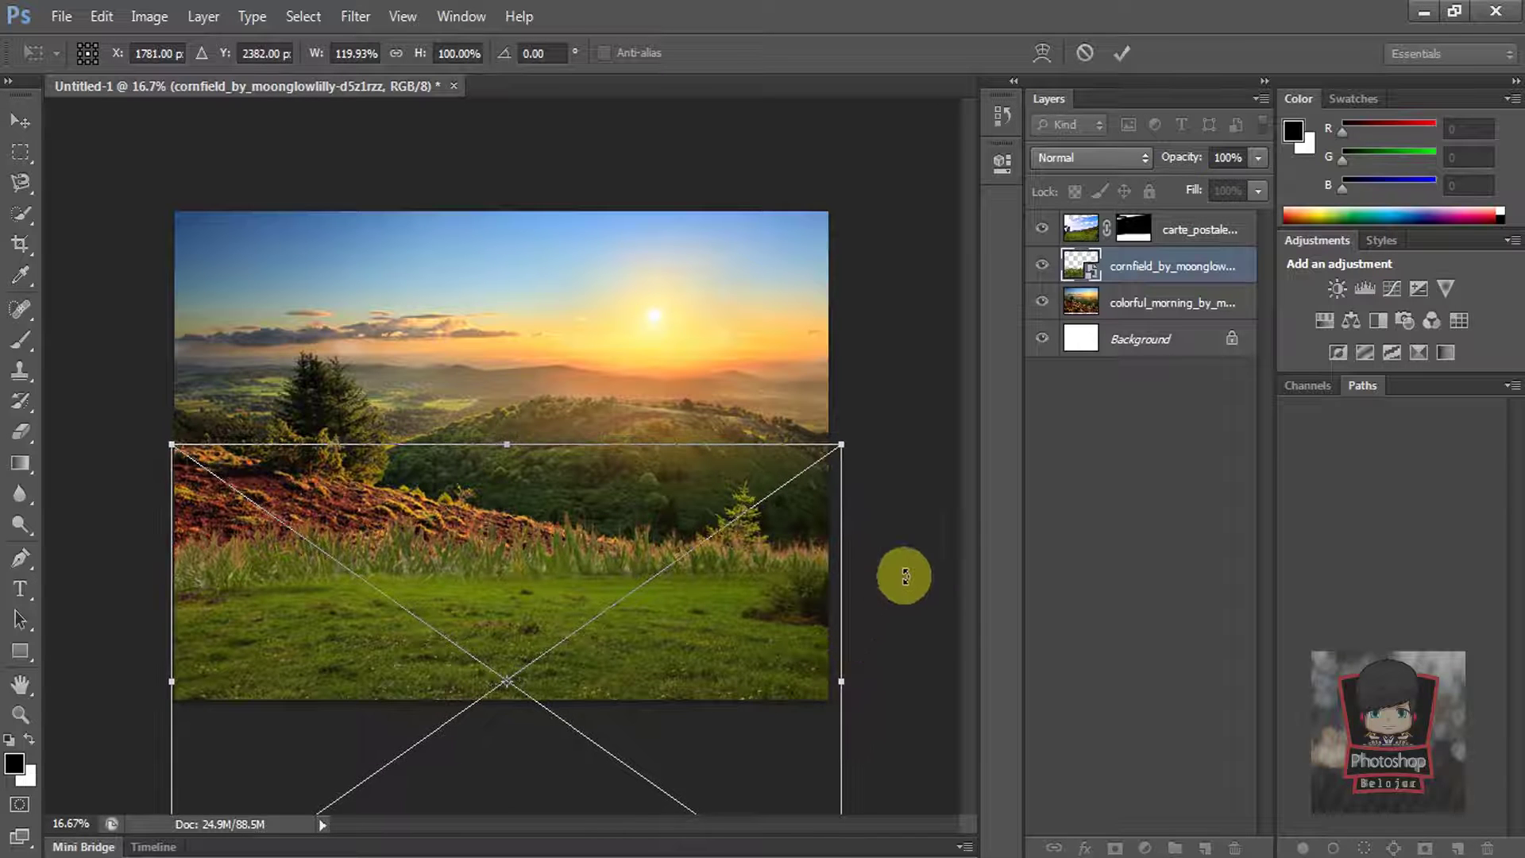
key(Return)
click(905, 577)
Step: Clear the leftover traces above the grass on the grass layer's mask using rectangular selections, then deselect
scroll(669, 449, up, 1)
click(1134, 229)
click(20, 152)
scroll(439, 424, down, 1)
drag(160, 199, 910, 417)
key(Delete)
key(x)
key(Delete)
drag(775, 406, 587, 469)
key(Delete)
key(ctrl+d)
click(20, 120)
click(159, 143)
click(1182, 237)
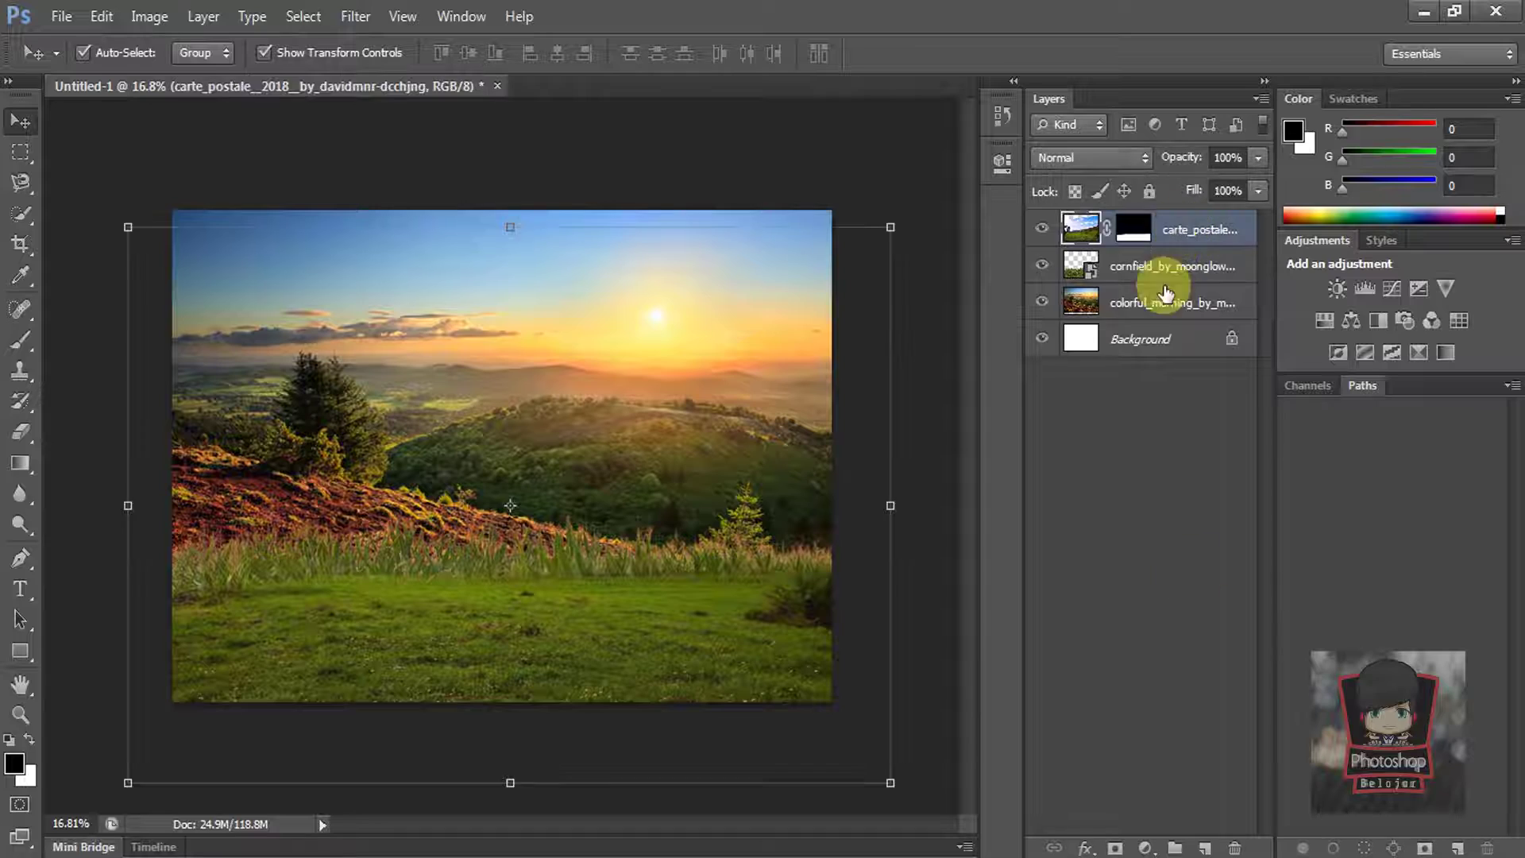
Step: Place the image of the crouching girl with roses from the Talent folder into the Photoshop composition
click(131, 759)
click(14, 46)
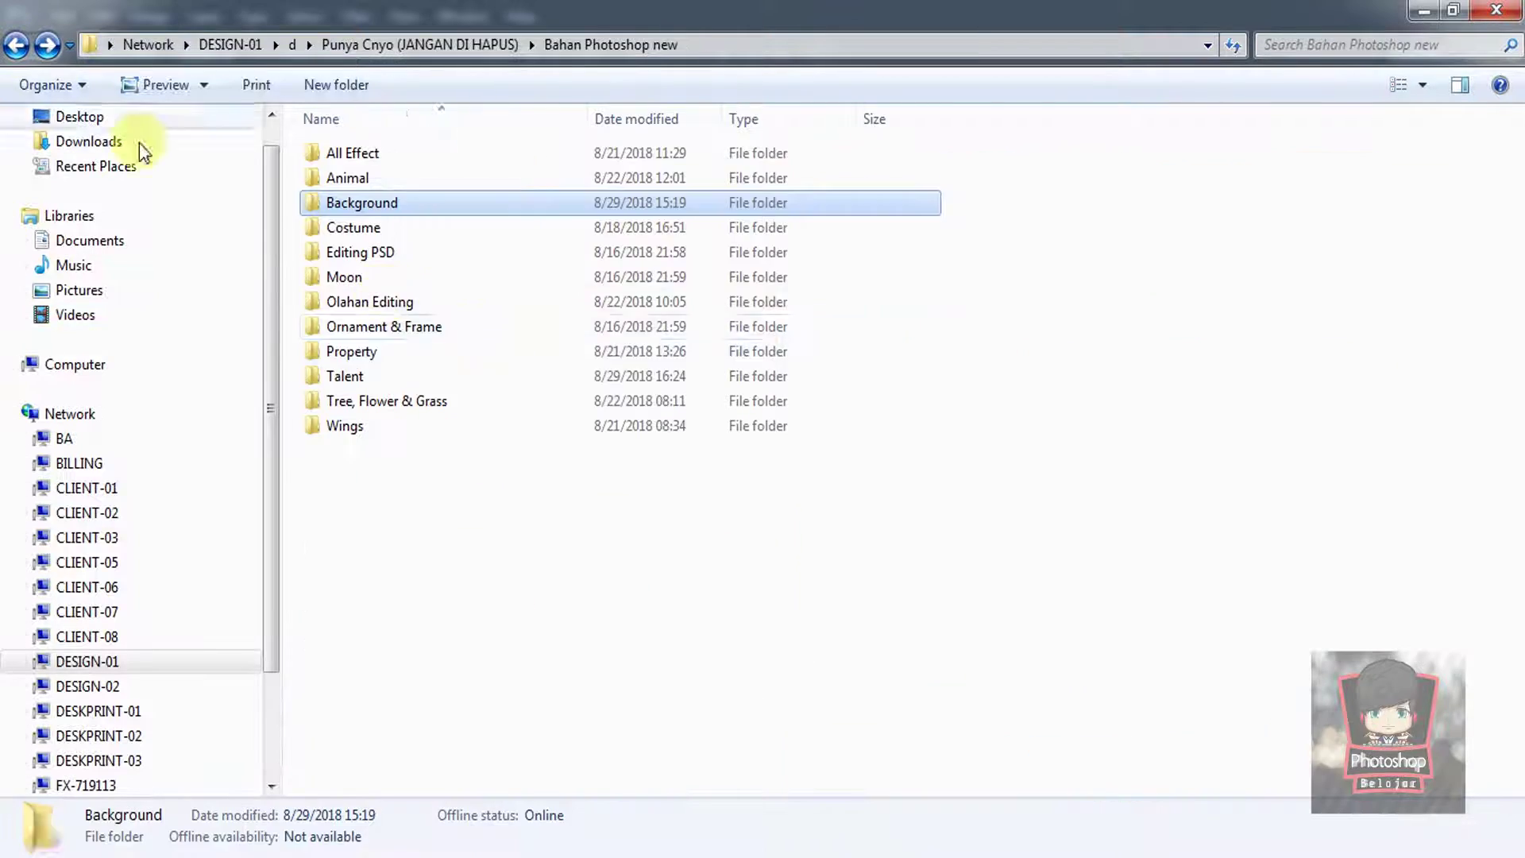
double_click(407, 379)
scroll(408, 379, down, 1)
key(alt+Tab)
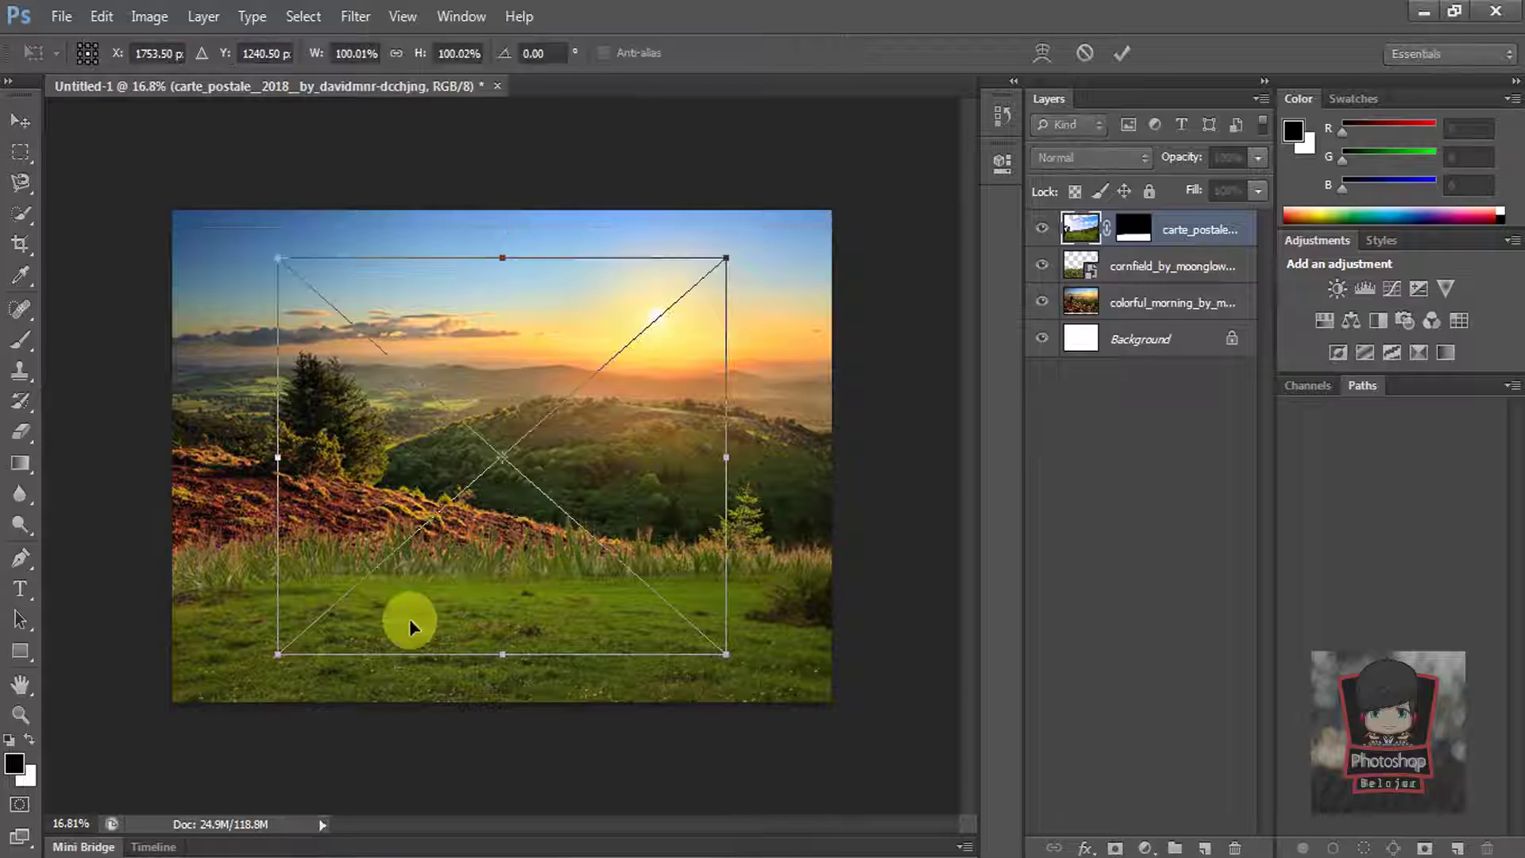
Step: Scale the girl image down and position her on the grass in the lower left of the scene
drag(735, 681, 447, 647)
drag(494, 699, 454, 669)
drag(379, 607, 399, 645)
key(Return)
scroll(409, 675, up, 2)
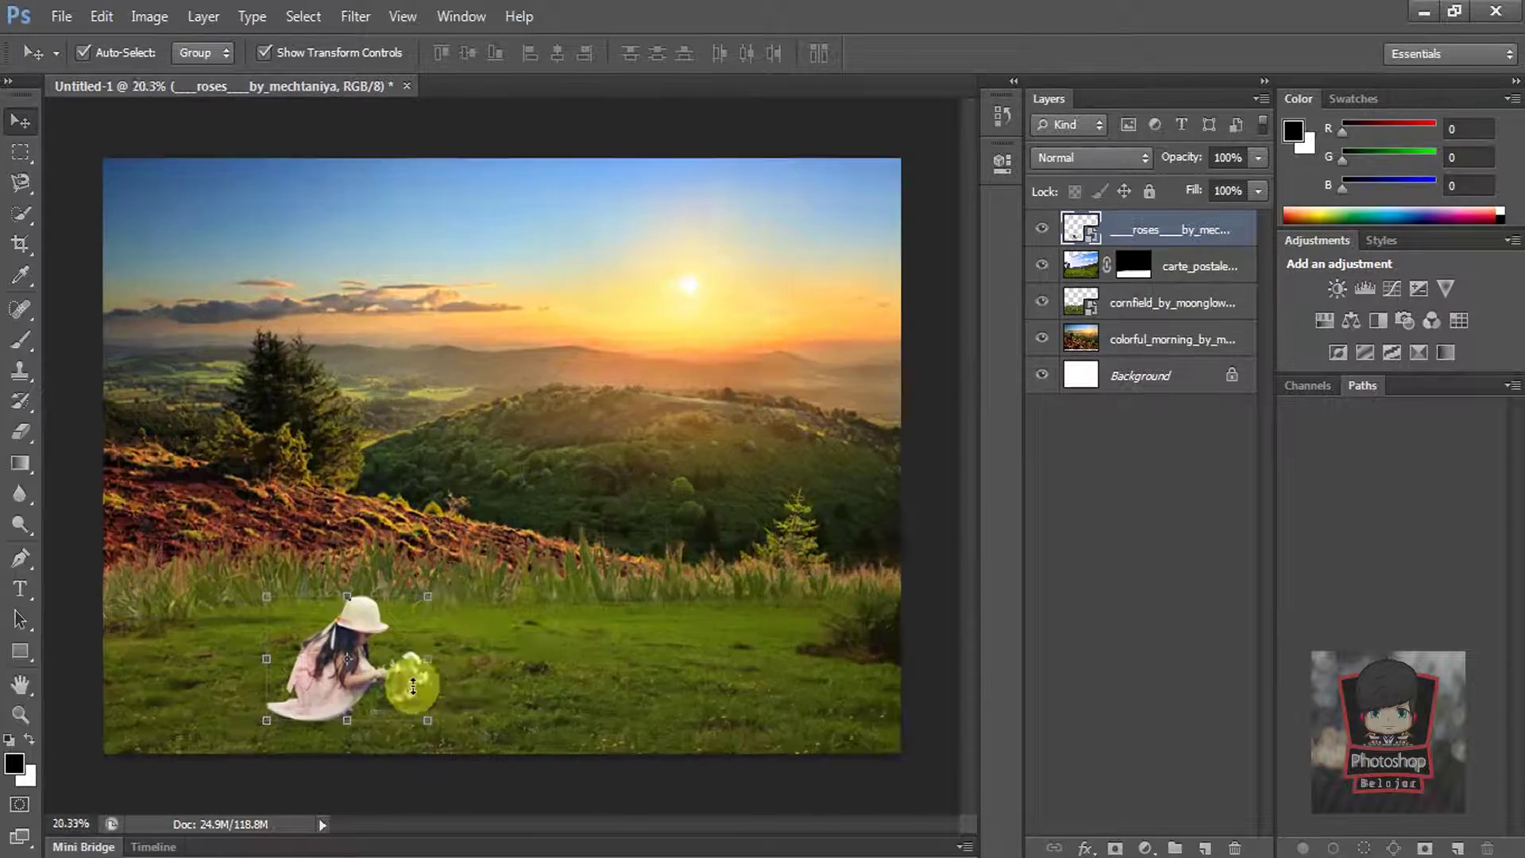
Step: Place the elephant_4_png image from the Animal folder and shift it to the right, facing the girl
key(alt+Tab)
click(15, 46)
double_click(382, 180)
scroll(1519, 308, down, 5)
click(1235, 305)
scroll(1235, 305, down, 1)
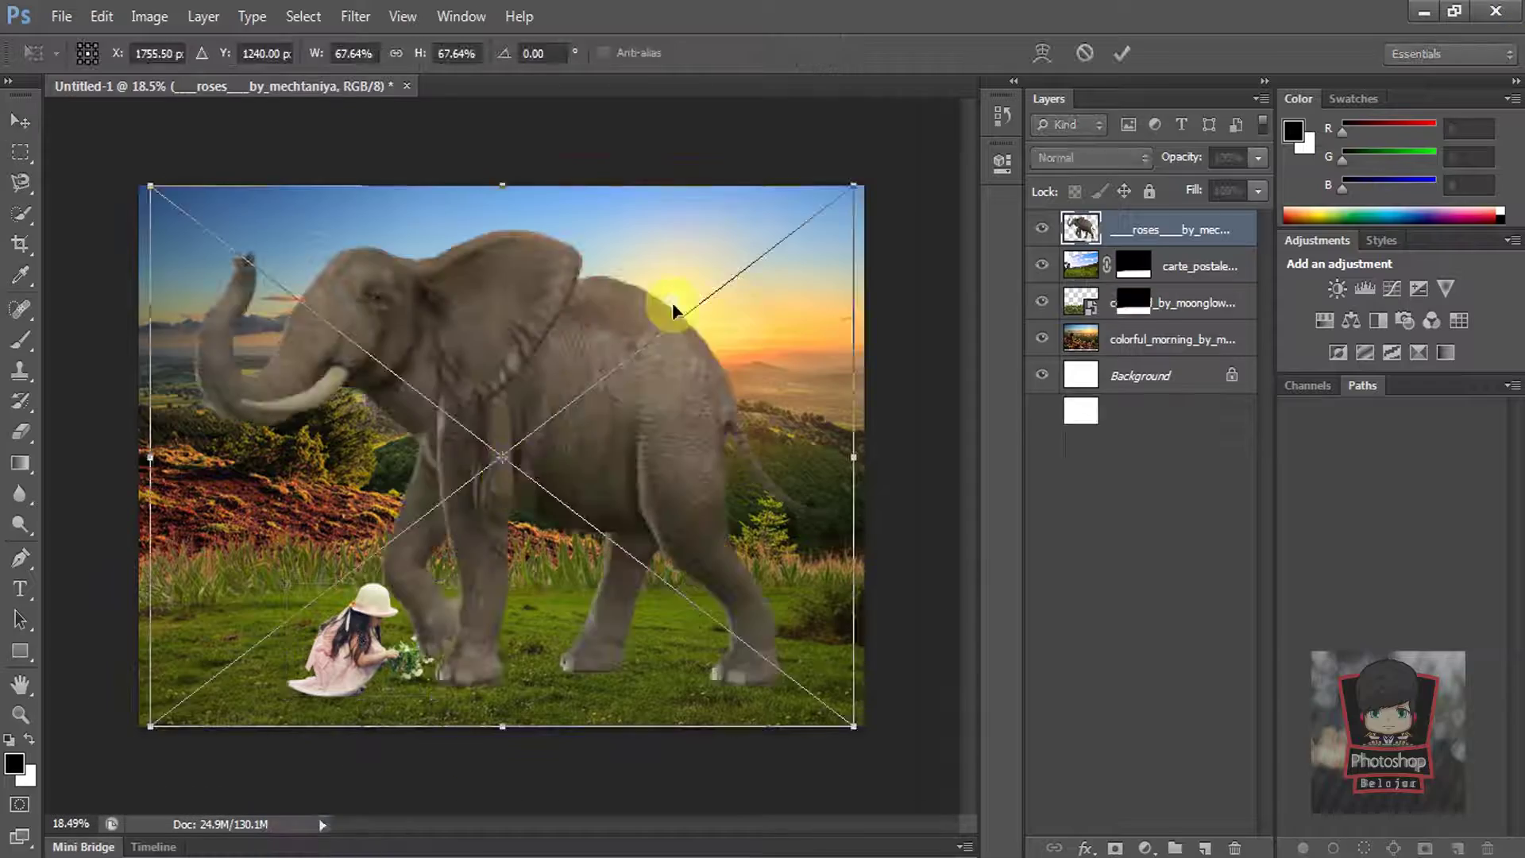
drag(612, 470, 683, 476)
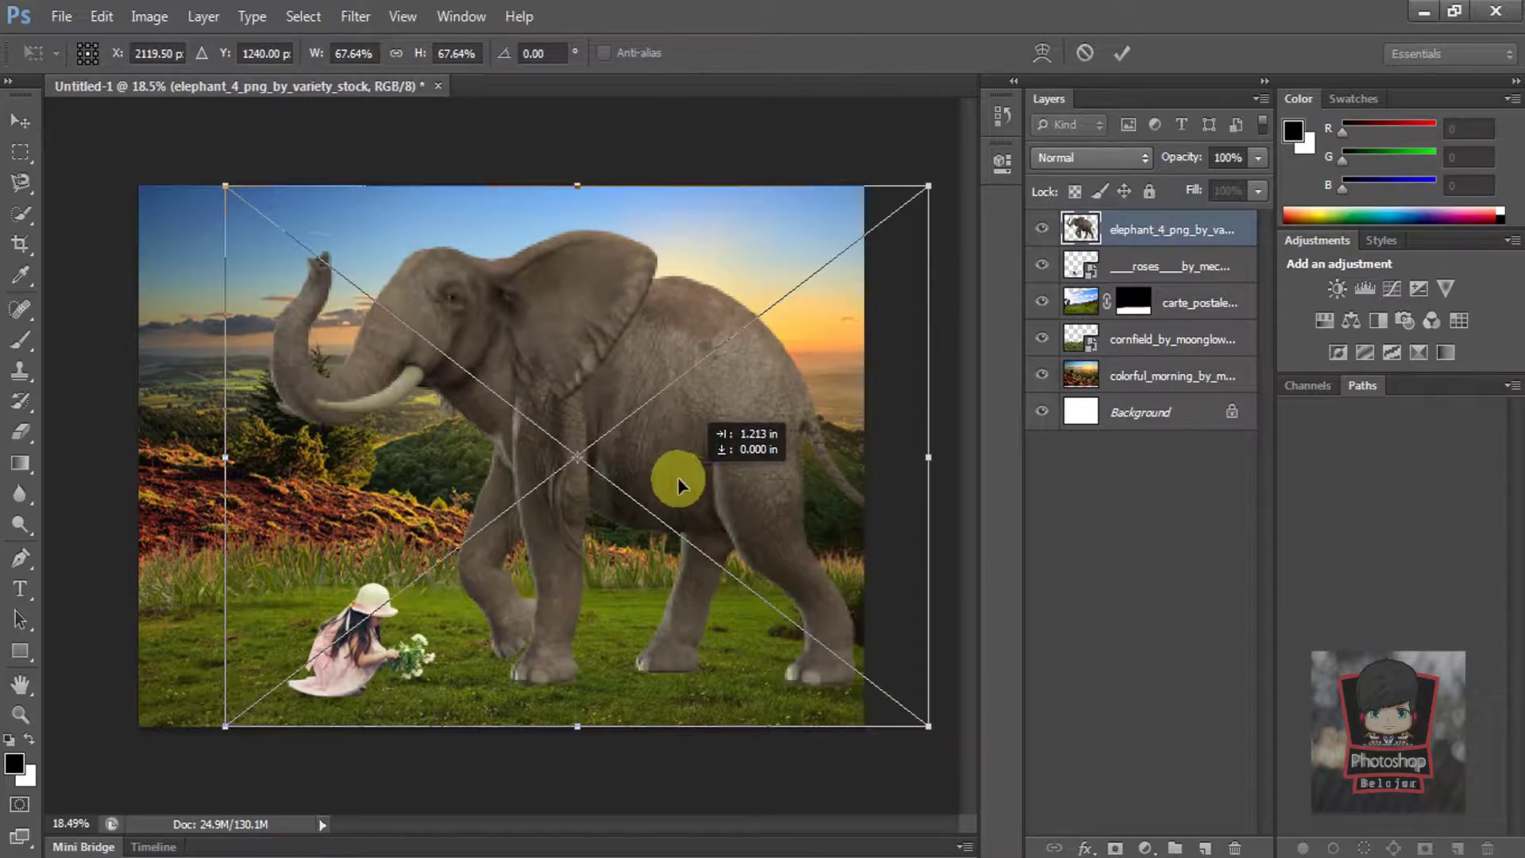
key(Return)
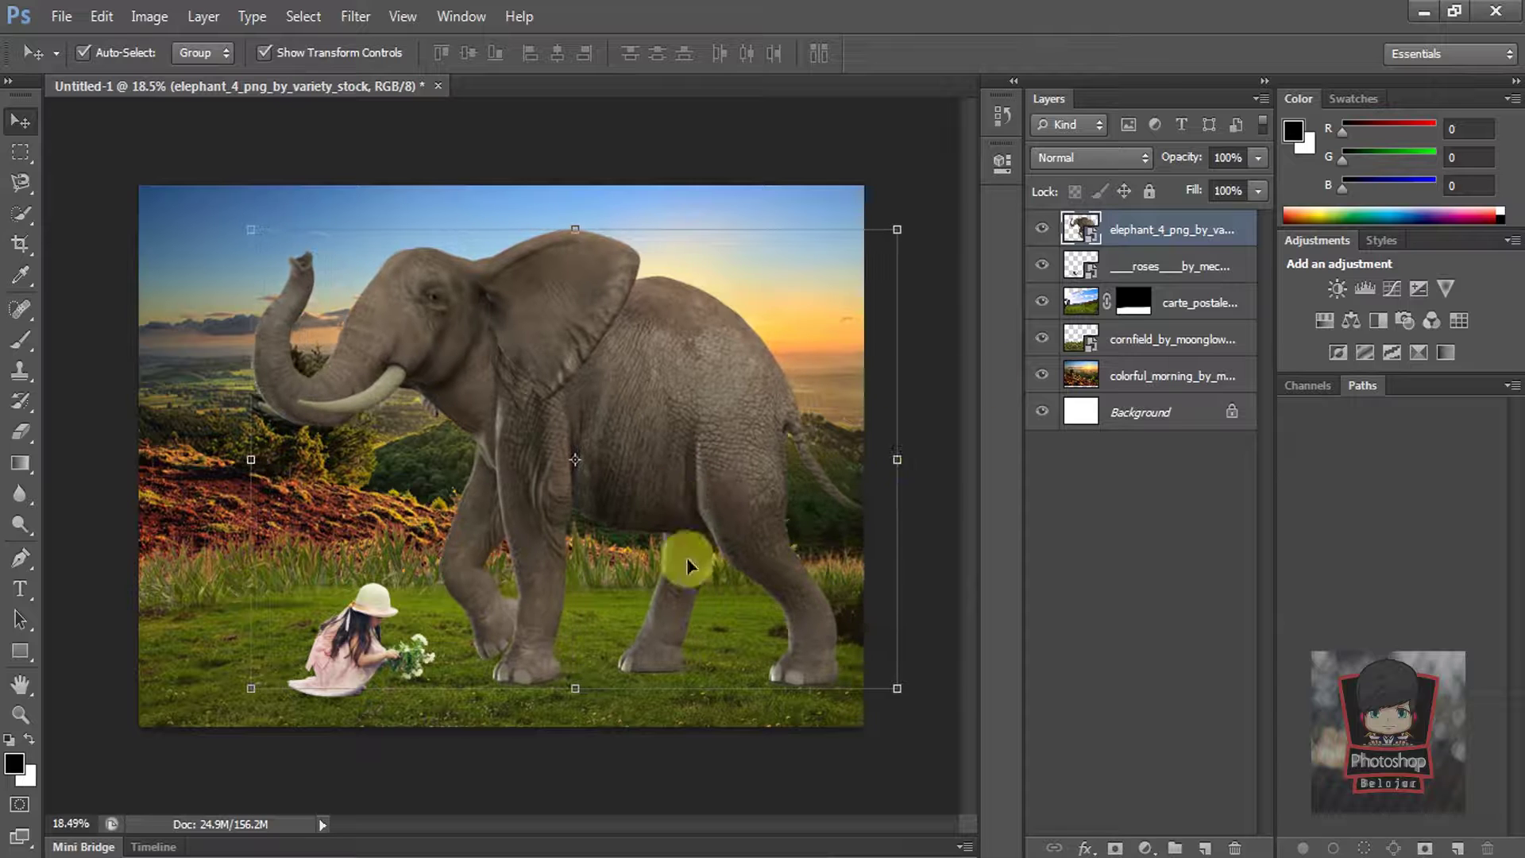
Step: Enlarge the girl and move her slightly right, close to the elephant's front legs
click(376, 666)
scroll(380, 675, up, 5)
drag(484, 370, 605, 249)
drag(351, 447, 402, 447)
key(Return)
Step: Rasterize the girl and elephant layers and move the girl layer above the elephant
right_click(1119, 267)
click(1167, 277)
drag(1148, 266, 1147, 214)
right_click(1121, 267)
click(1176, 277)
click(1149, 230)
Step: Add a Photo Filter adjustment layer above all layers with Warming Filter (85) at 59% density
scroll(546, 517, down, 5)
click(142, 750)
click(1189, 253)
click(1144, 849)
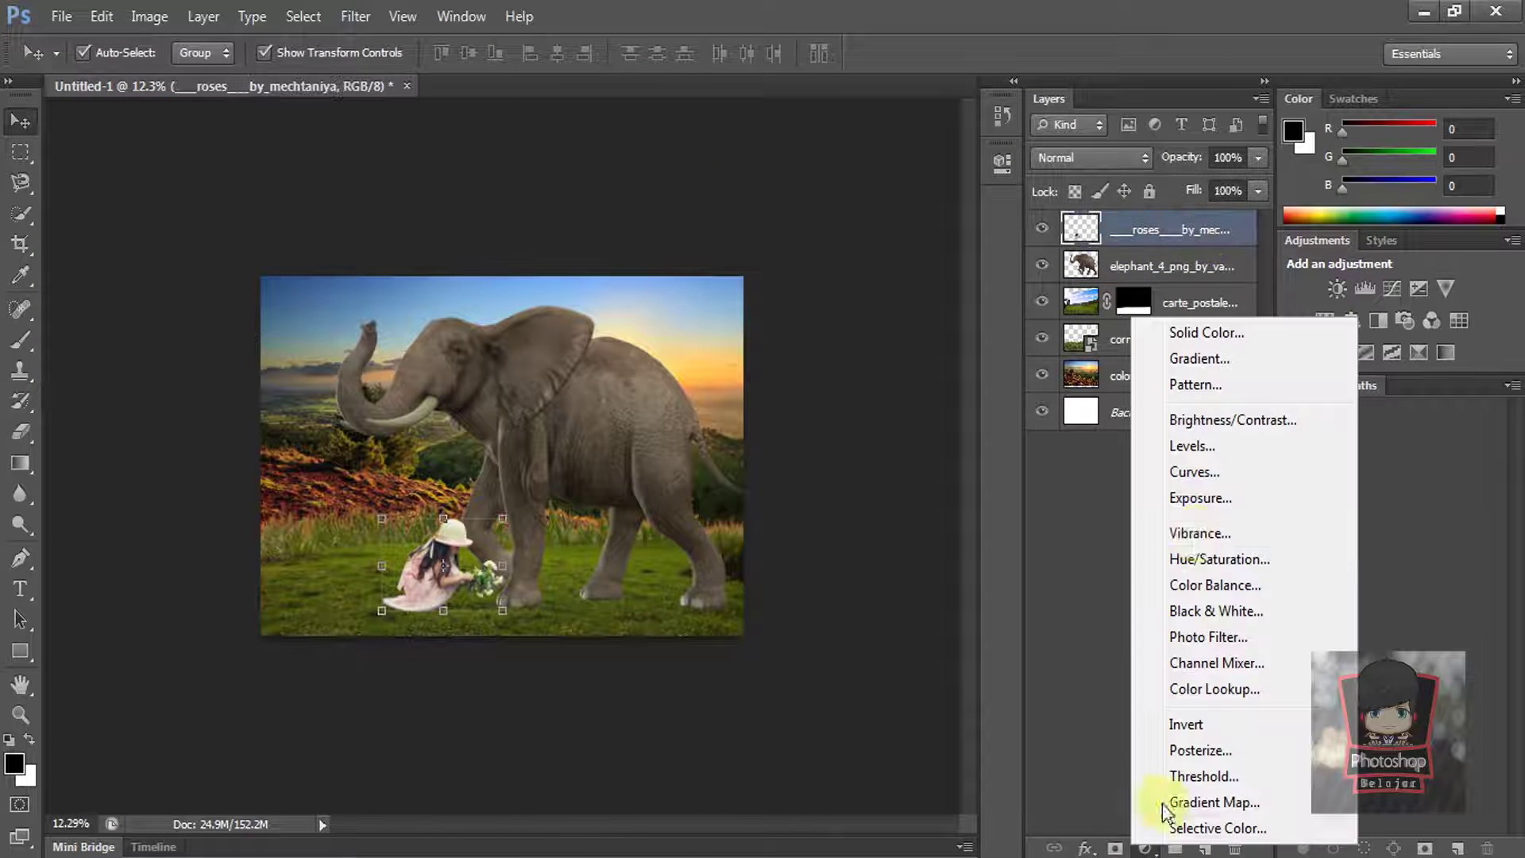
click(1201, 637)
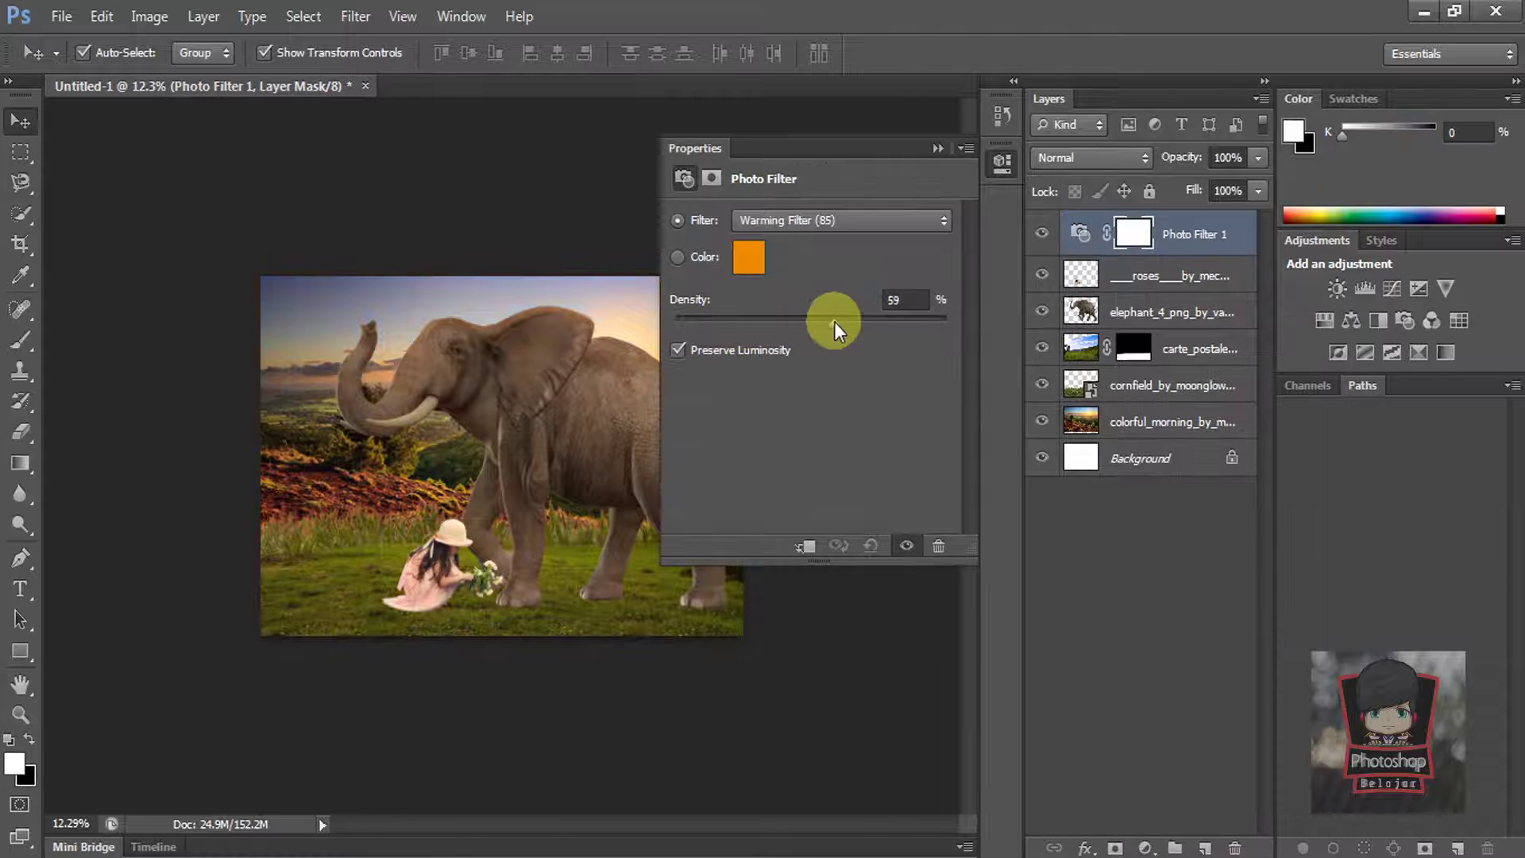
click(937, 150)
scroll(702, 404, up, 1)
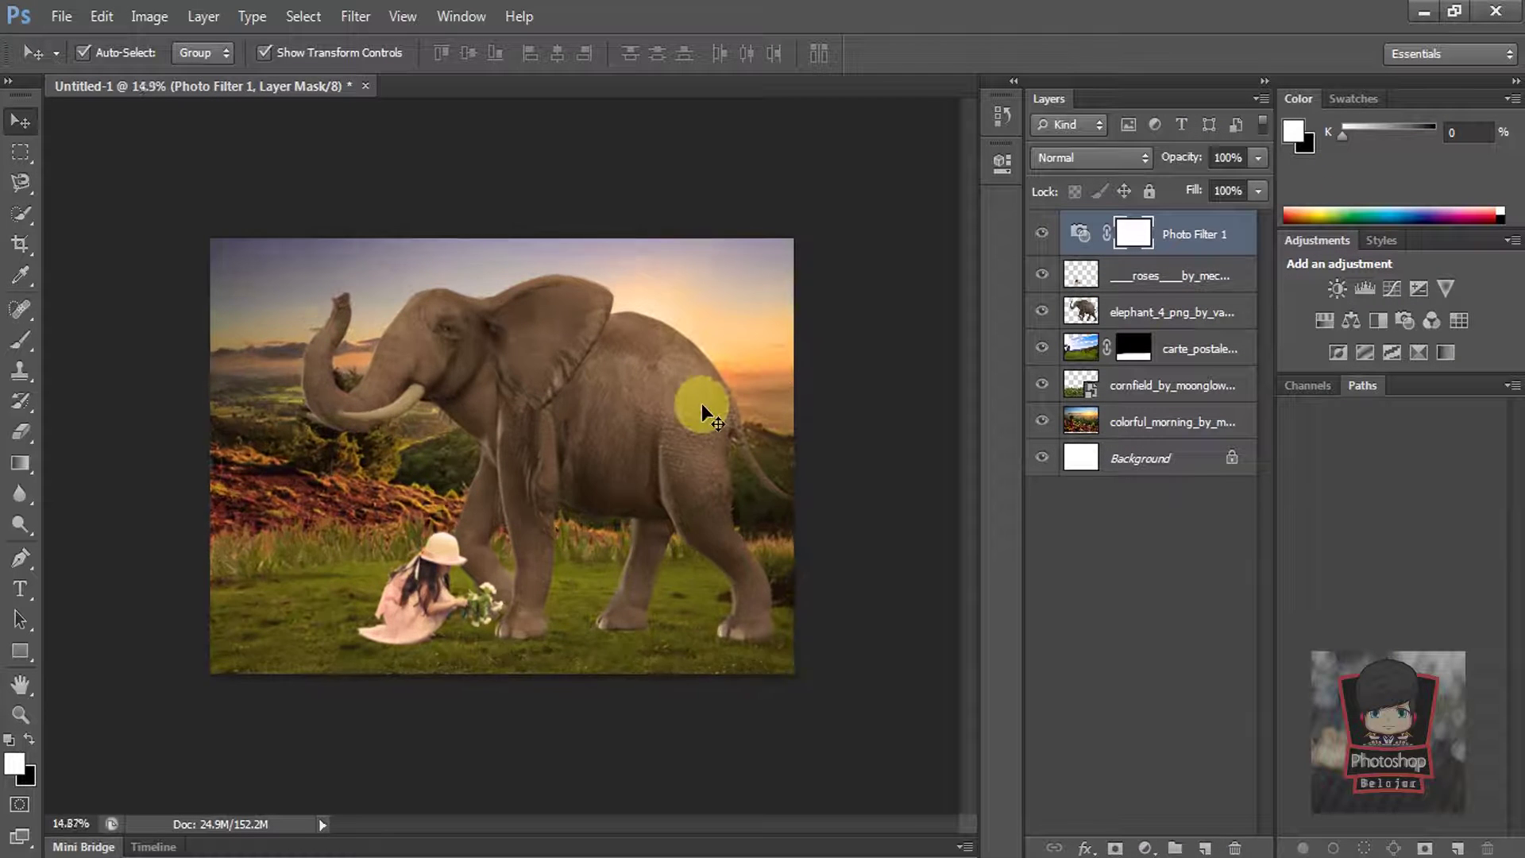
scroll(702, 404, up, 1)
Step: Nudge the colorful_morning background layer upward
click(1157, 357)
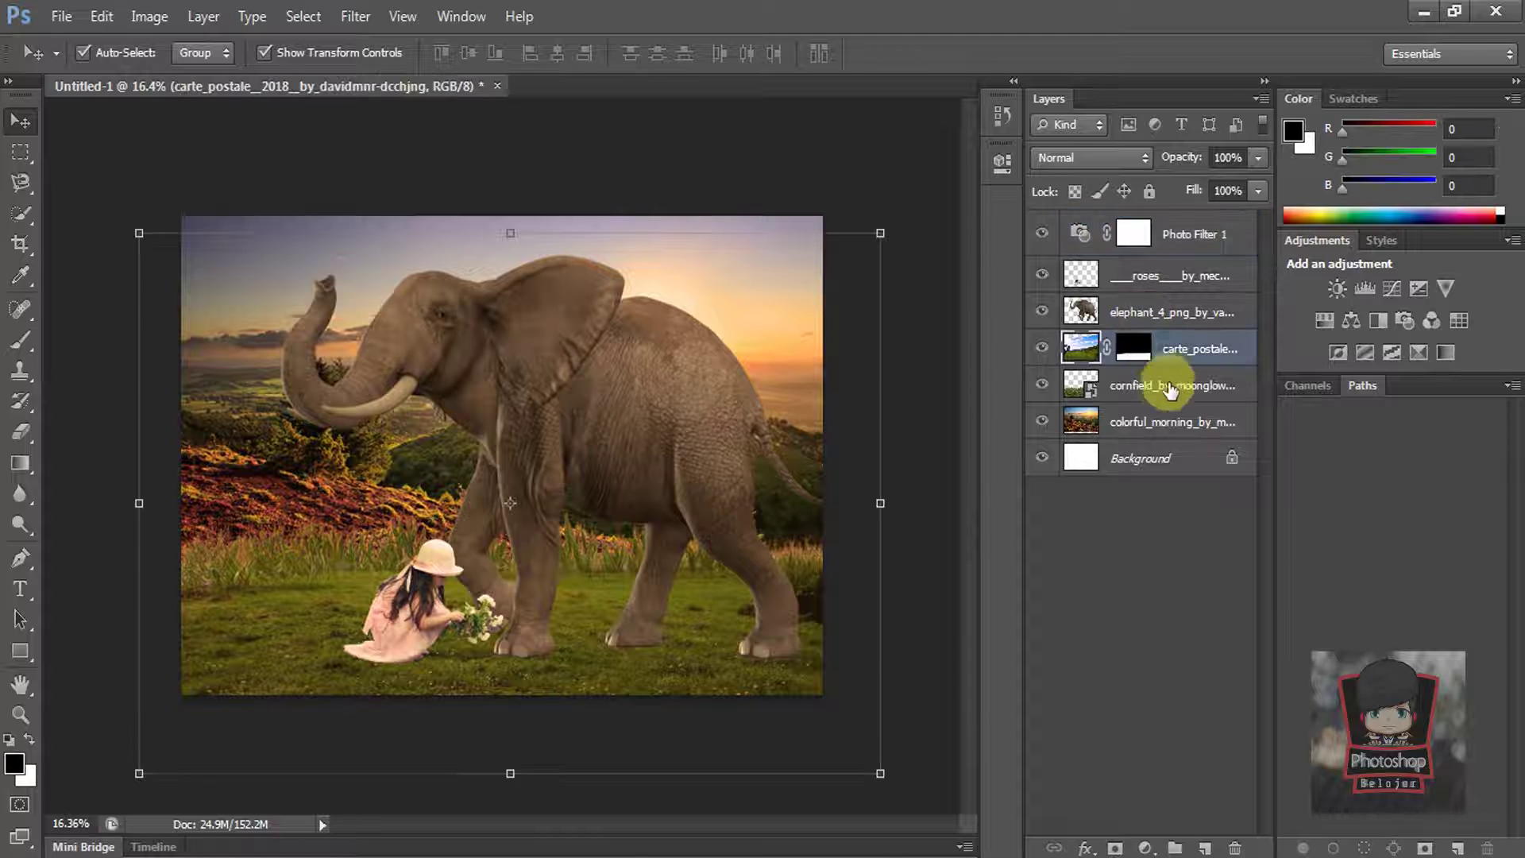
click(1168, 389)
click(1170, 420)
key(shift+Up)
key(shift+Up)
key(shift+Up)
key(shift+Up)
key(shift+Up)
key(shift+Up)
key(shift+Up)
key(shift+Up)
key(shift+Up)
key(shift+Up)
key(shift+Up)
key(shift+Up)
click(898, 312)
Step: Place the creepy_old_tree_side image from the Tree, Flower & Grass folder into the composite
click(123, 857)
click(627, 755)
scroll(636, 494, up, 5)
click(17, 46)
double_click(401, 402)
drag(1516, 295, 1516, 437)
drag(1079, 143, 242, 656)
Step: Fit the tree along the canvas's left edge at 77.29% height and move its layer below Photo Filter 1
drag(487, 479, 316, 517)
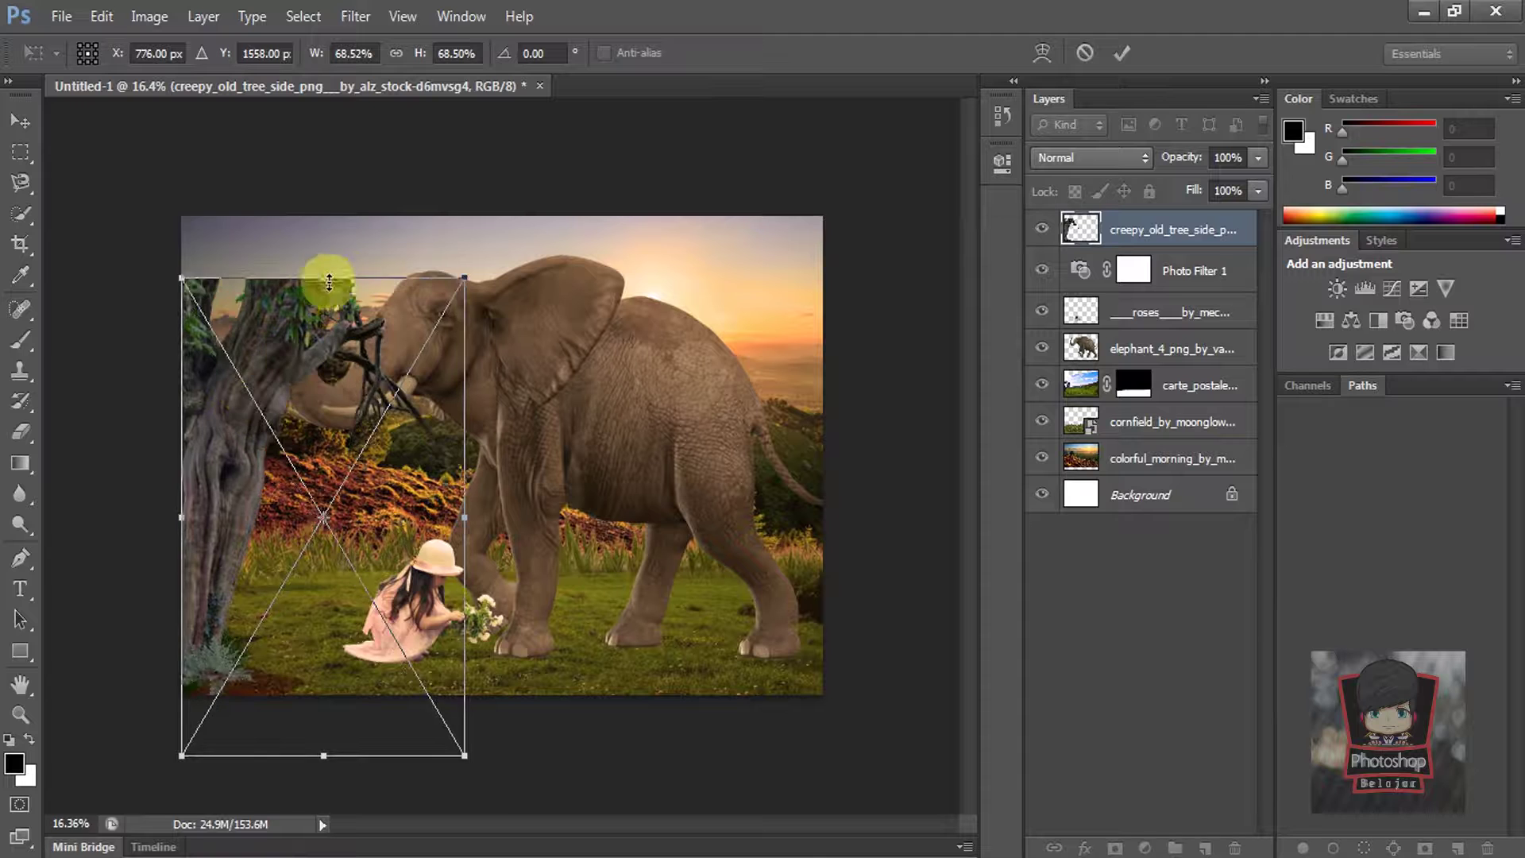
drag(329, 282, 310, 213)
key(Left)
key(Left)
key(Left)
key(Left)
key(Left)
key(Left)
key(Left)
key(Left)
key(Left)
key(Left)
key(Left)
key(Left)
key(Left)
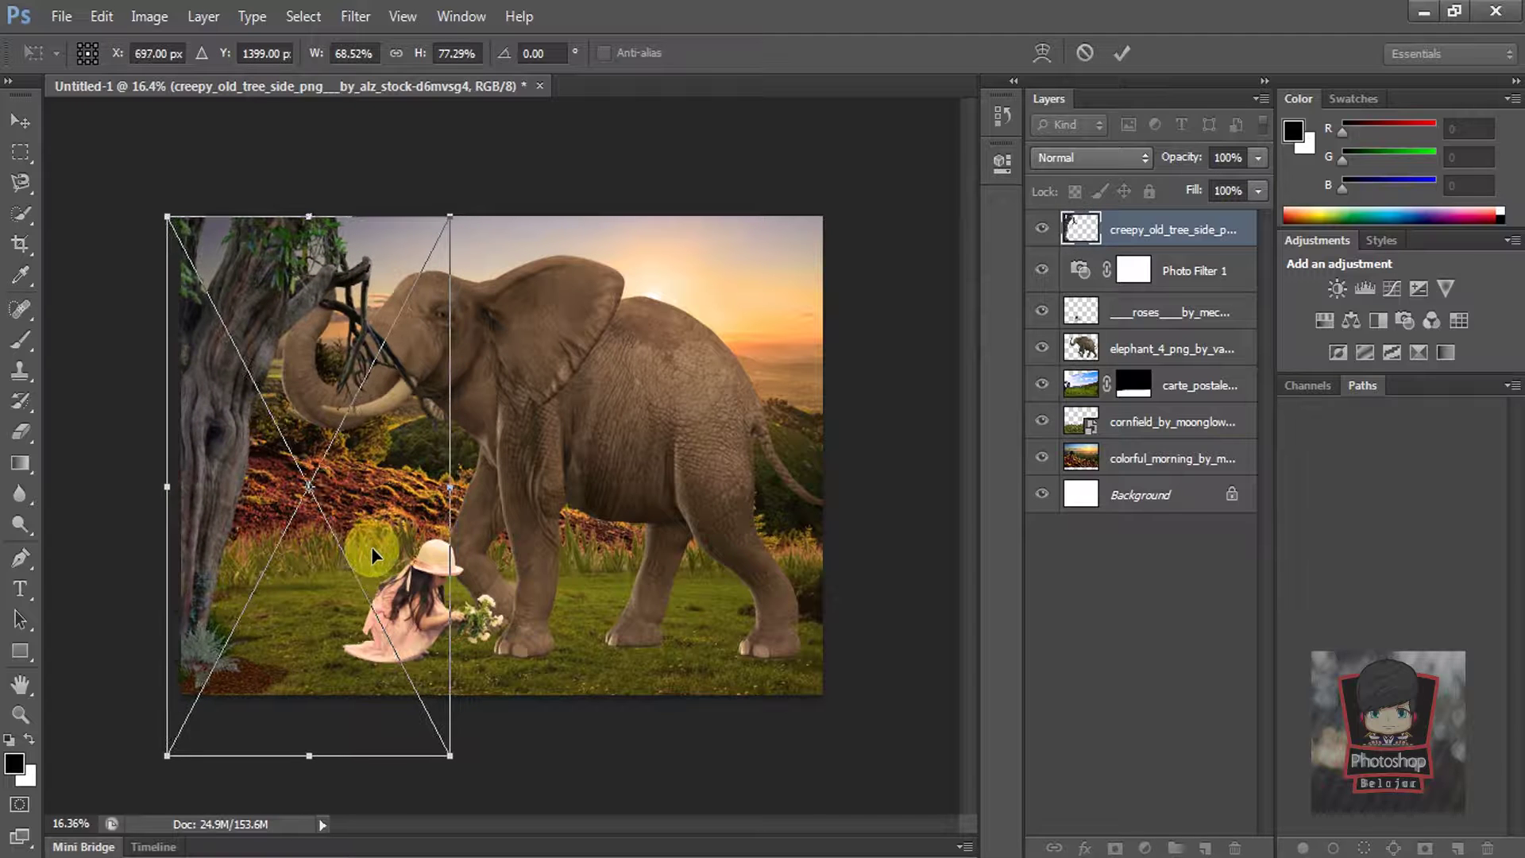
double_click(370, 546)
drag(1174, 226, 1171, 306)
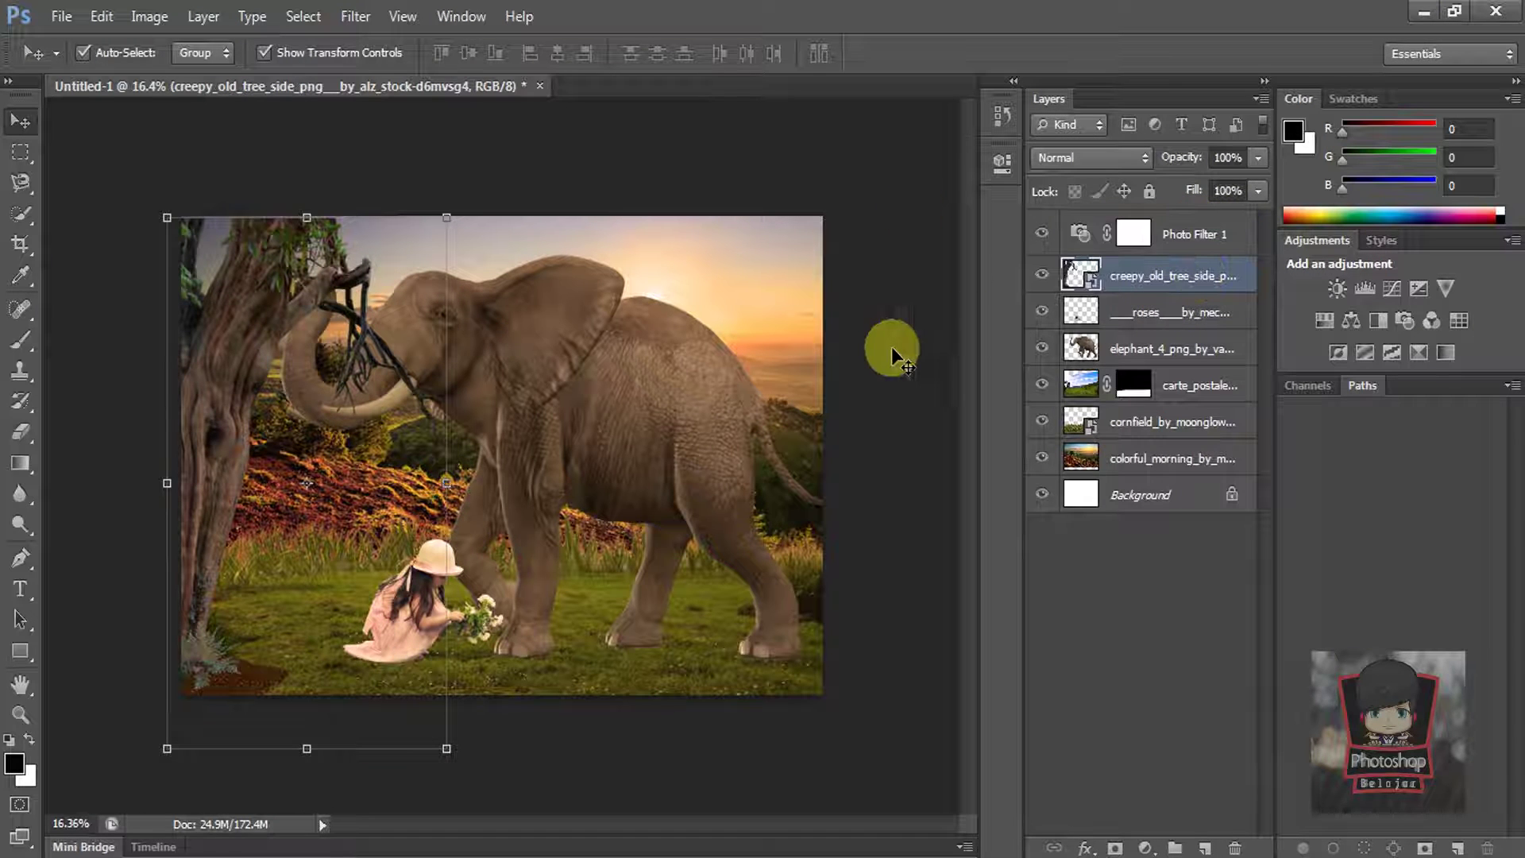
Step: Shift the tree left so its trunk runs partly off the canvas, and rasterize its layer
key(shift+Left)
key(shift+Left)
key(shift+Left)
key(shift+Left)
key(shift+Left)
key(shift+Left)
key(shift+Left)
key(shift+Left)
key(shift+Left)
key(shift+Left)
key(shift+Left)
key(shift+Left)
key(shift+Left)
key(shift+Left)
key(shift+Left)
key(shift+Left)
key(shift+Left)
key(shift+Left)
key(shift+Left)
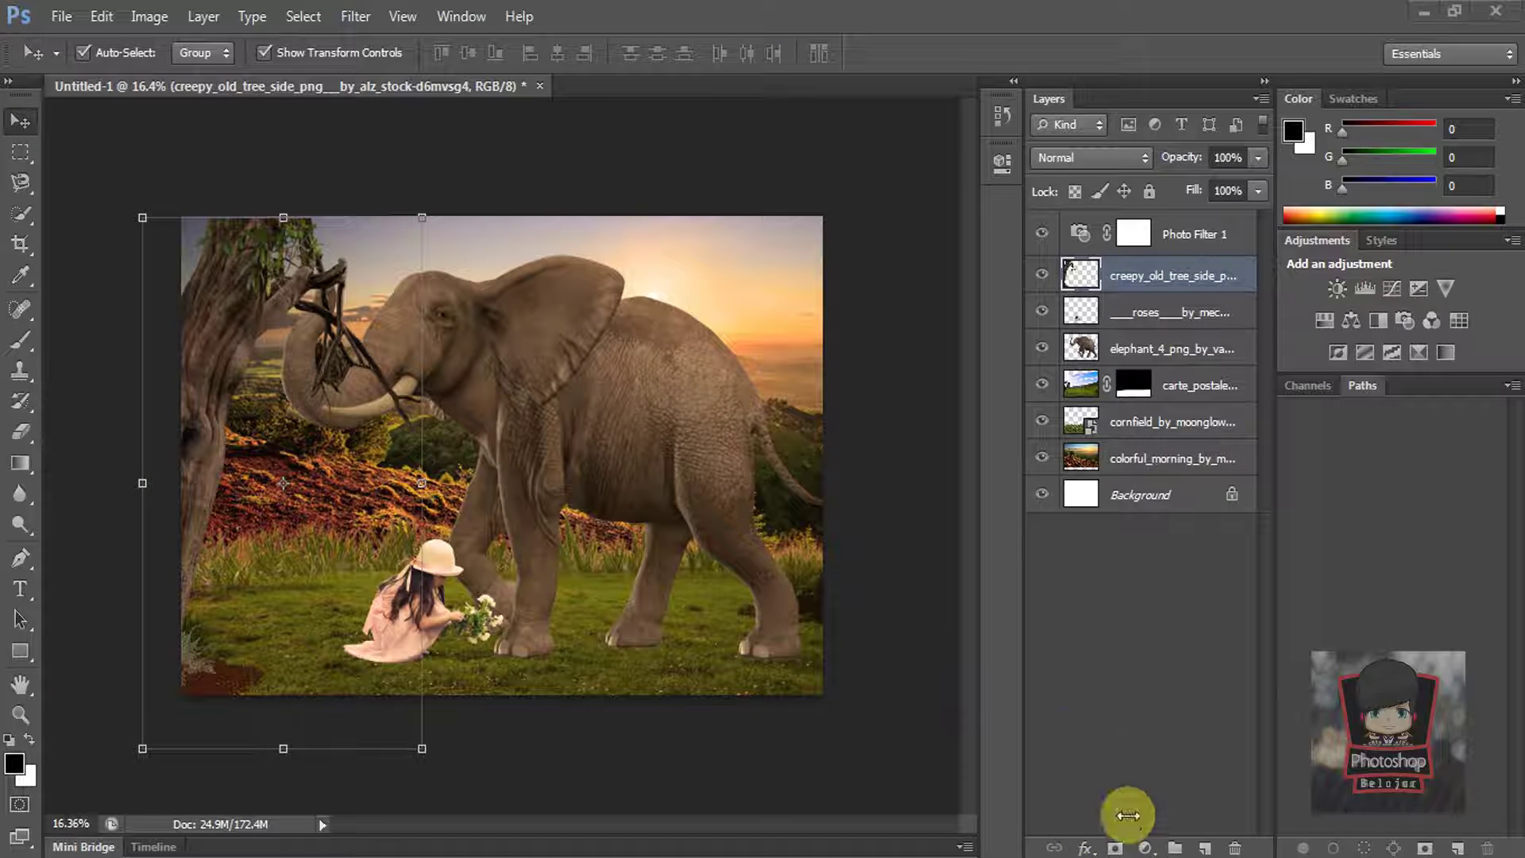
Step: Add a mask to the tree layer and paint black over the bare branches covering the elephant's trunk and tusk
click(1115, 847)
click(20, 340)
scroll(429, 398, up, 2)
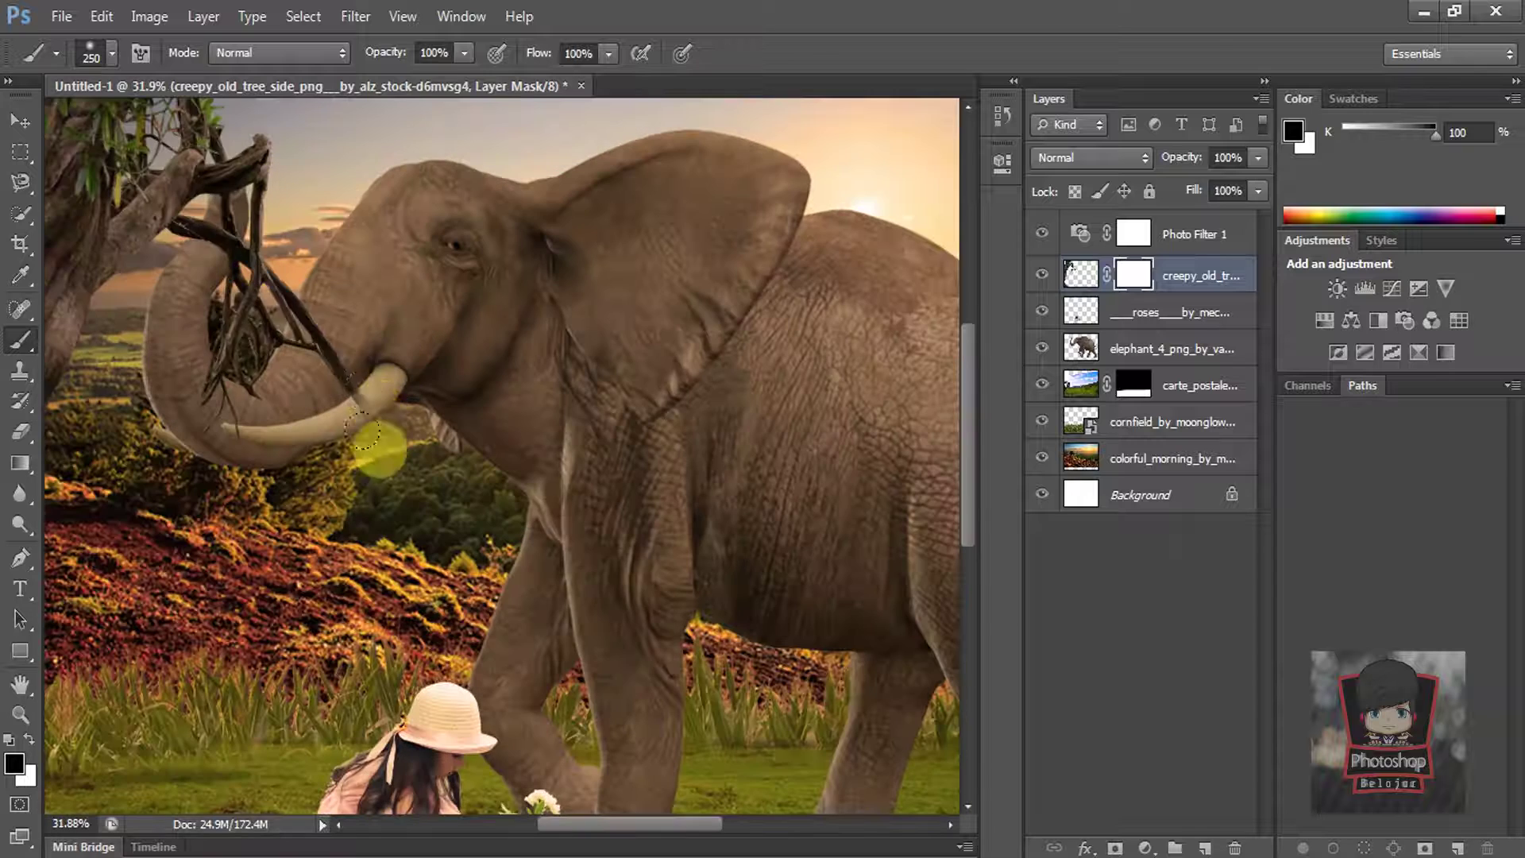
key(bracketleft)
drag(211, 230, 232, 173)
scroll(232, 171, up, 1)
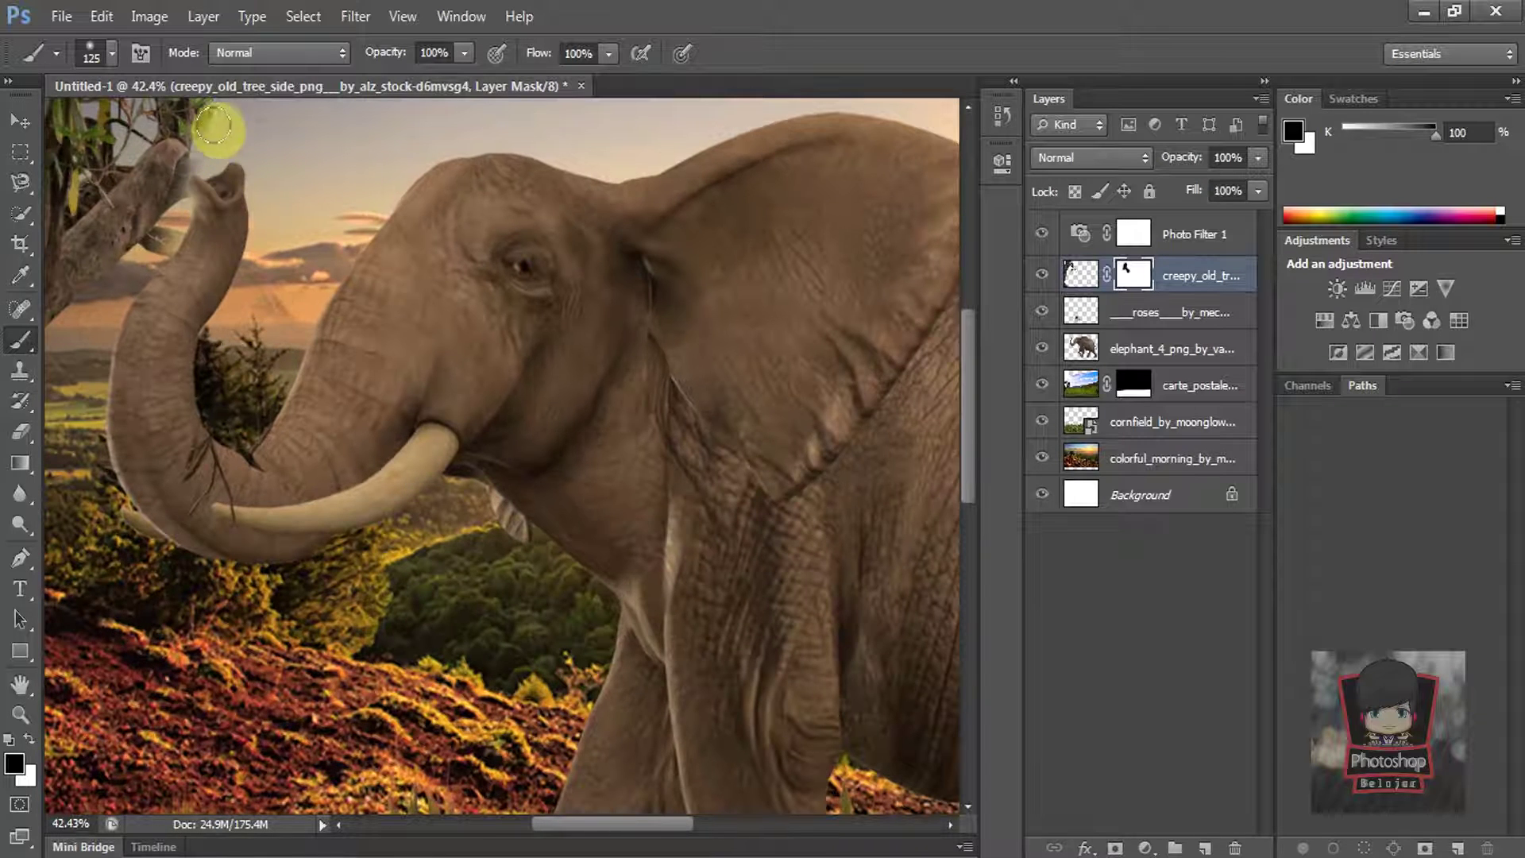
key(bracketleft)
key(bracketleft)
scroll(163, 246, up, 2)
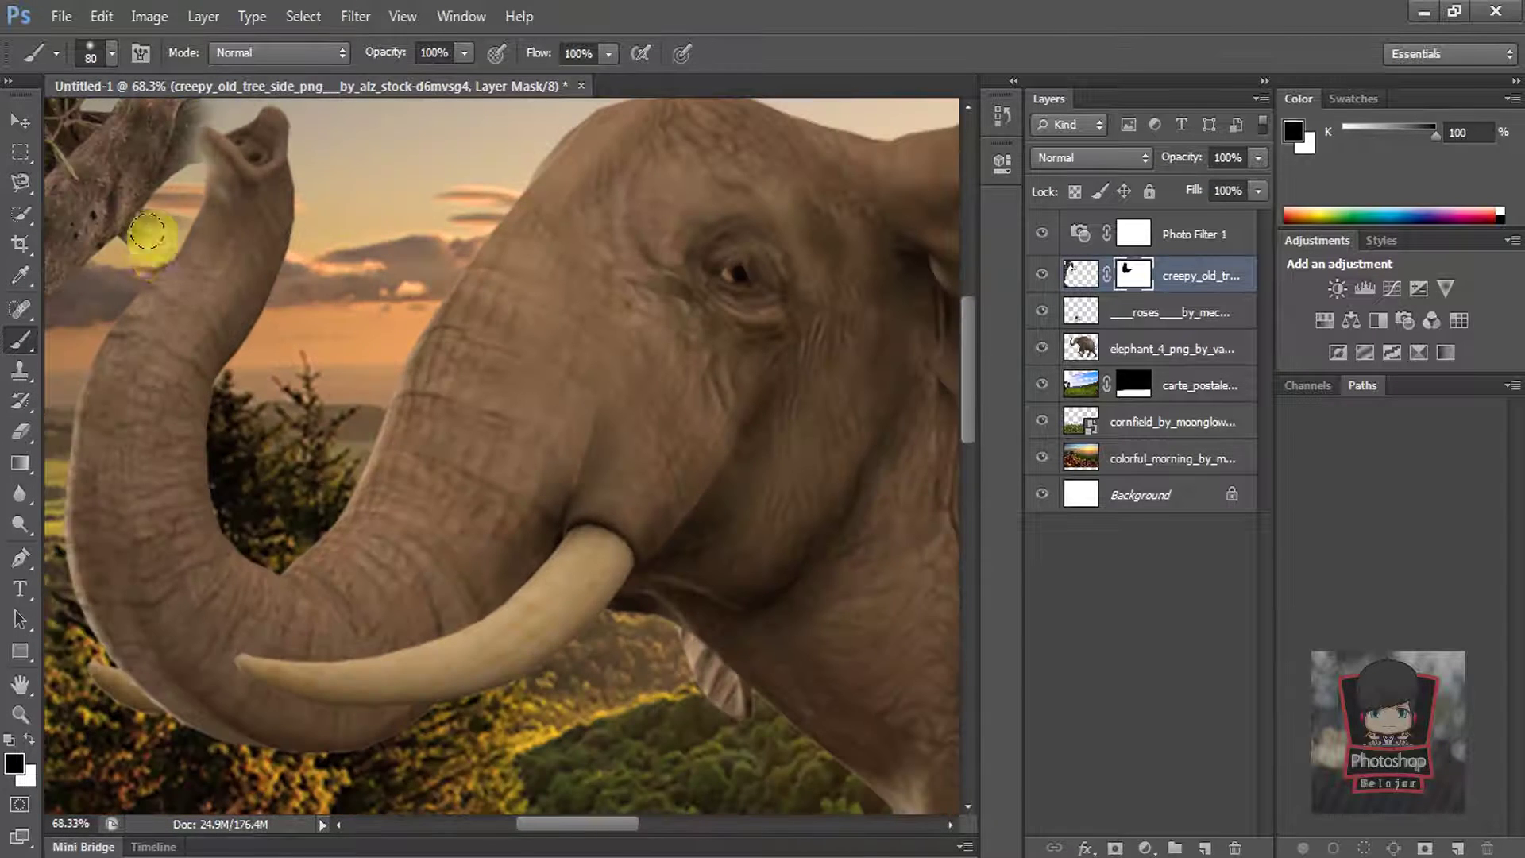
scroll(721, 564, down, 5)
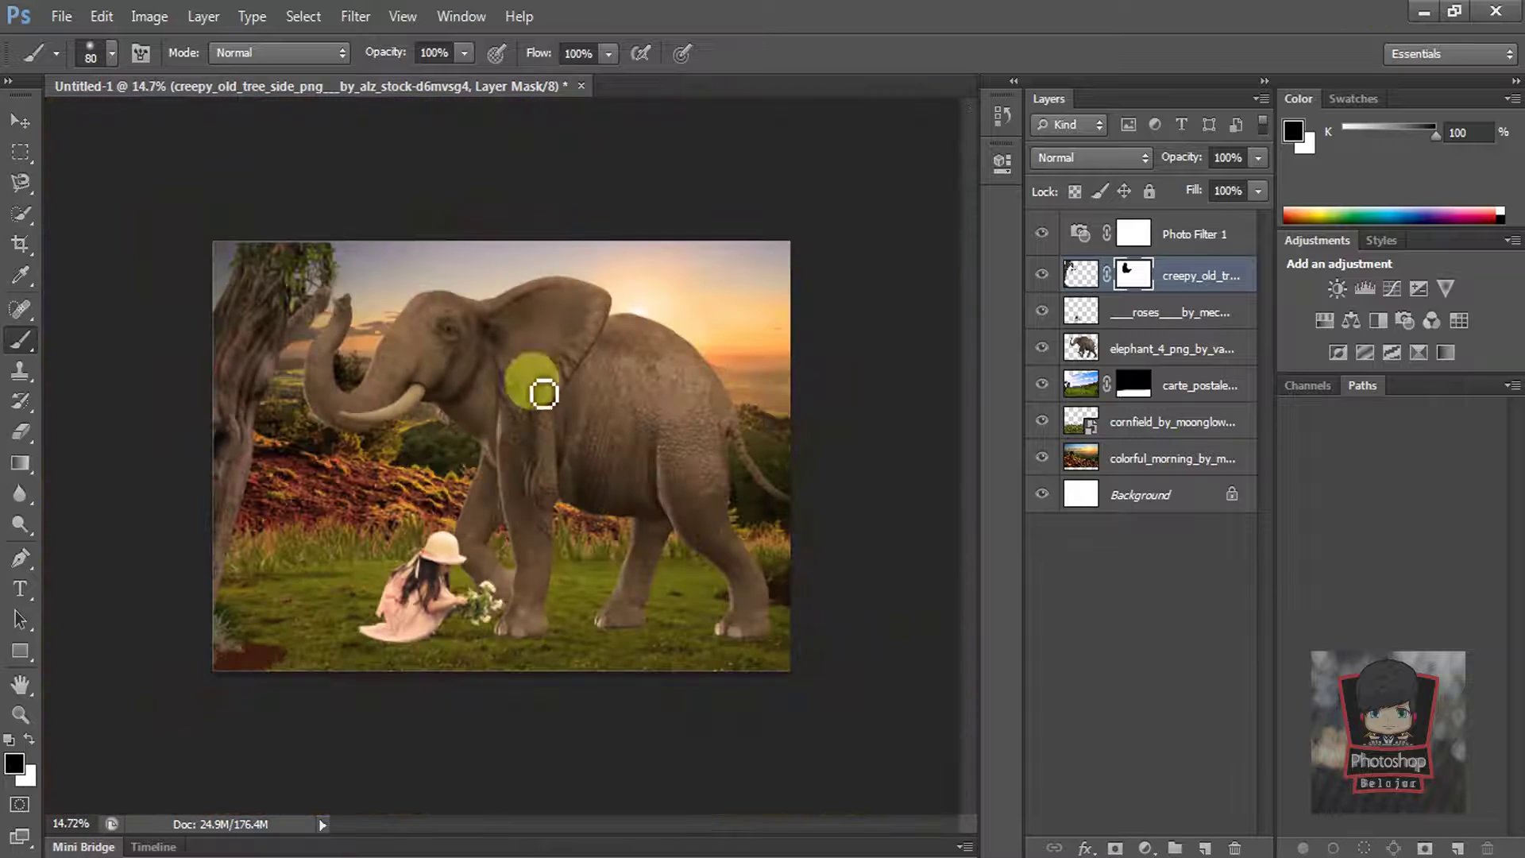
Step: Place the hanging_leafy_branches image from the Tree, Flower & Grass folder into the composite
click(19, 116)
scroll(317, 307, up, 2)
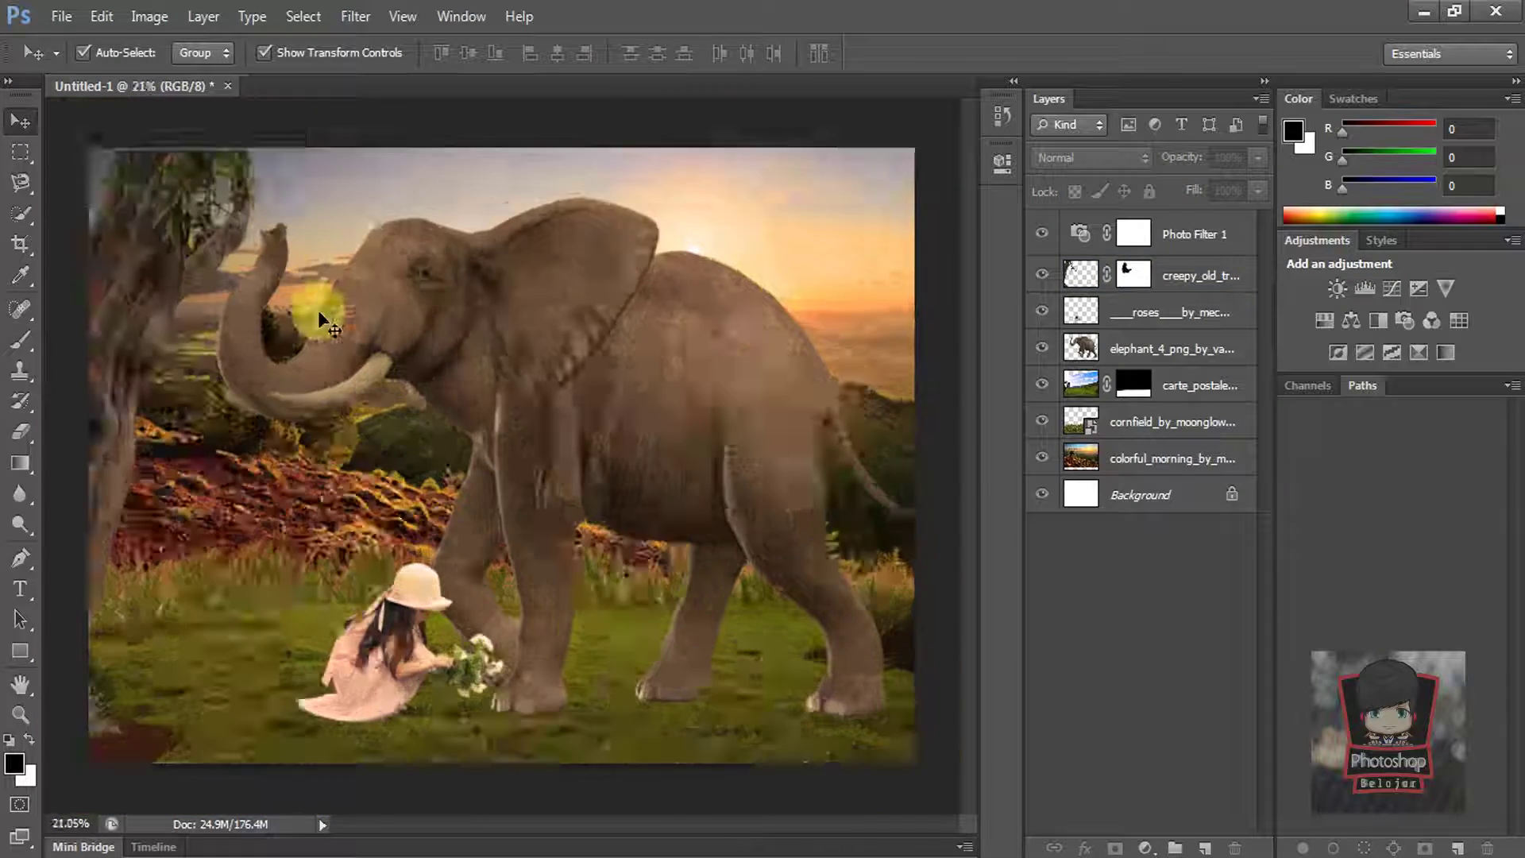
click(135, 763)
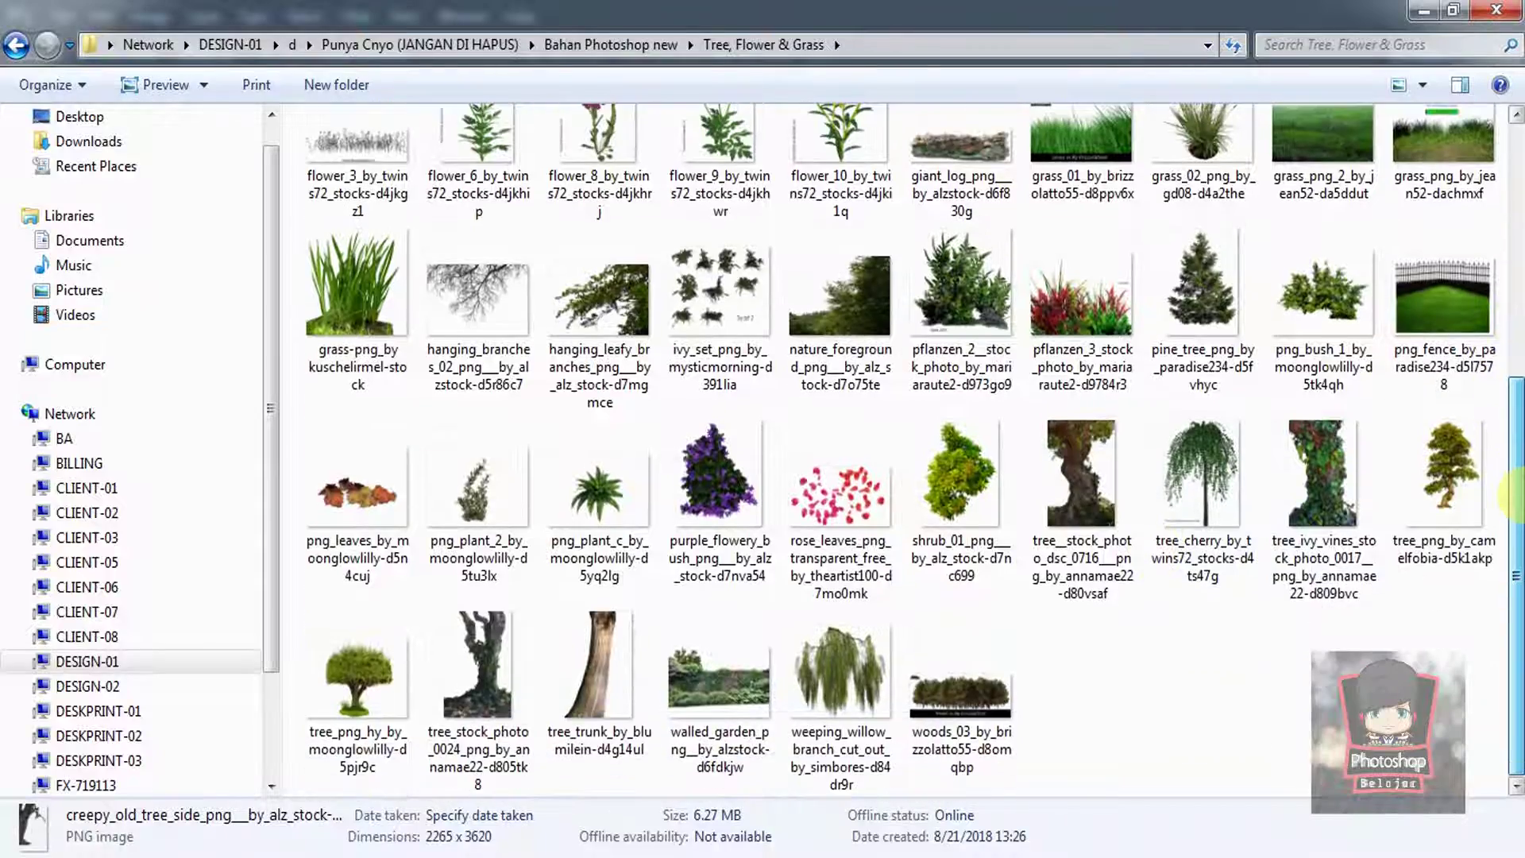
drag(1516, 497, 1516, 211)
double_click(621, 684)
click(1498, 9)
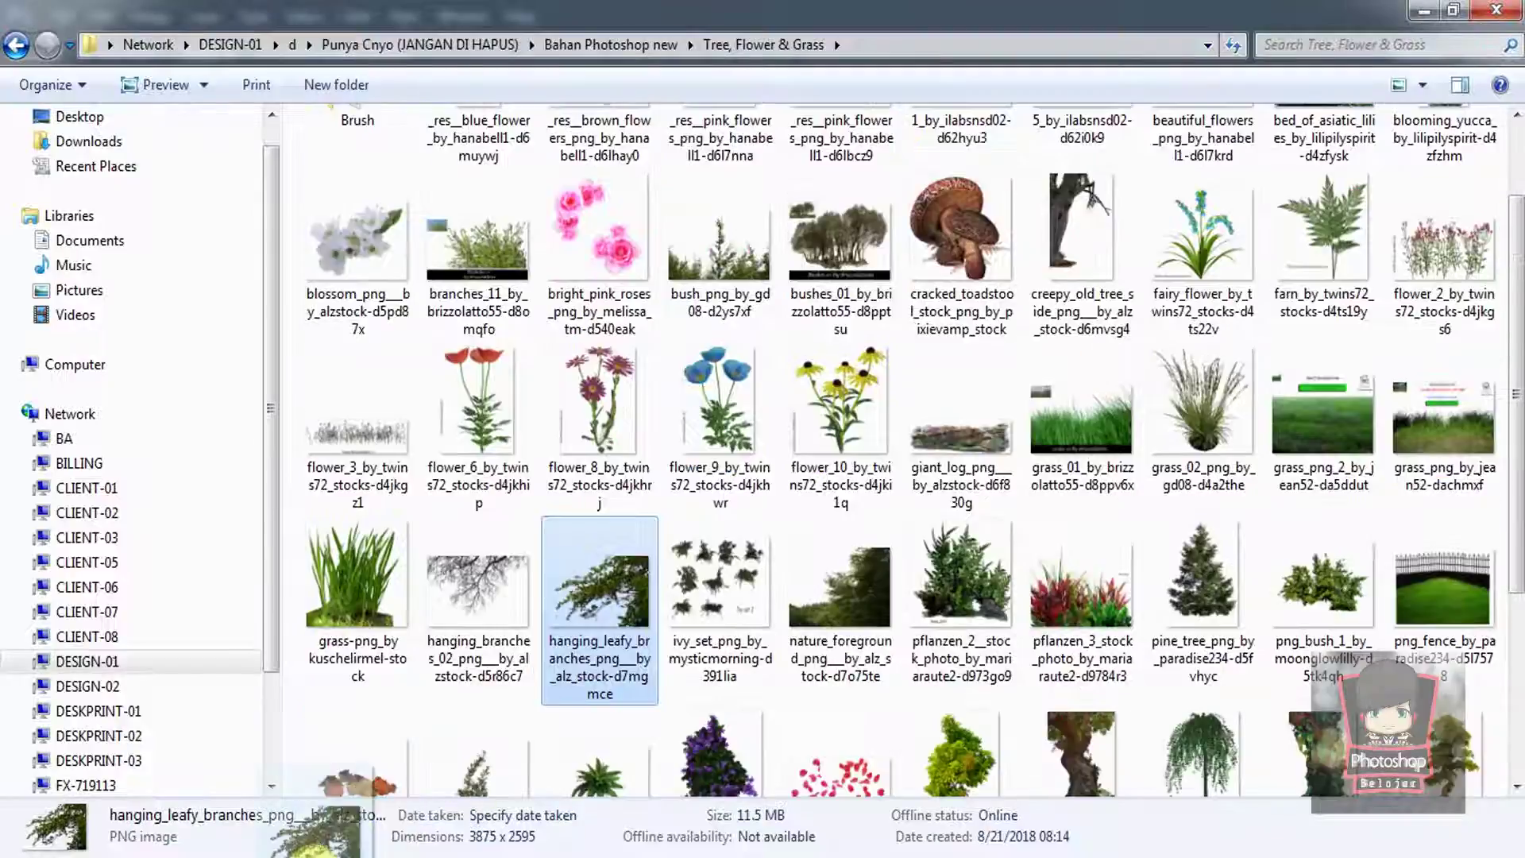
key(alt+Tab)
scroll(517, 469, down, 5)
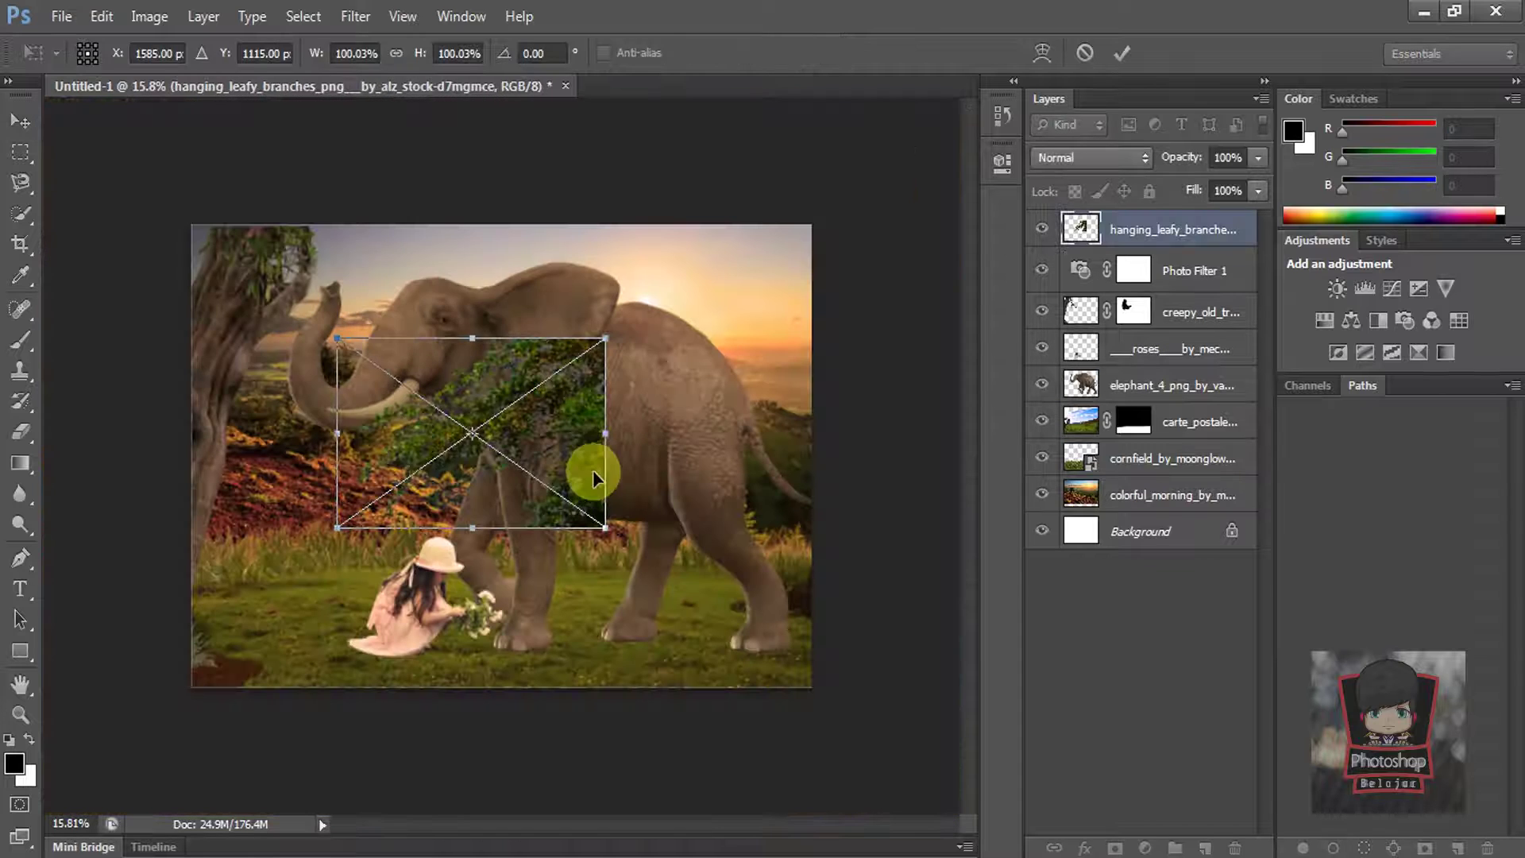
Step: Flip the leafy branches horizontally and angle them over the upper part of the old tree
drag(592, 470, 547, 369)
click(102, 15)
mouse_move(239, 455)
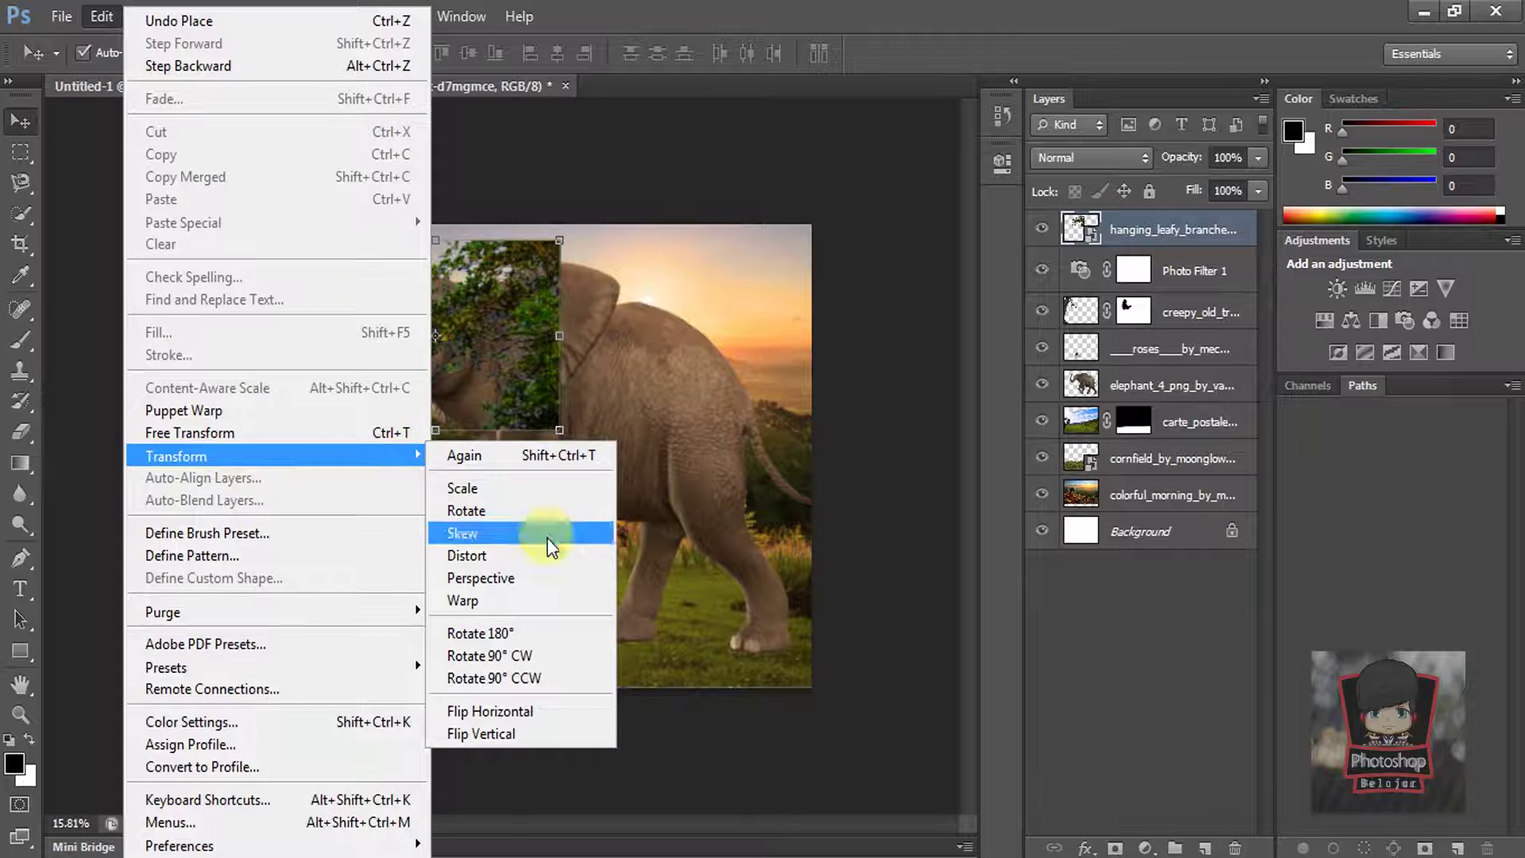
click(516, 710)
drag(495, 366, 309, 378)
scroll(288, 357, up, 3)
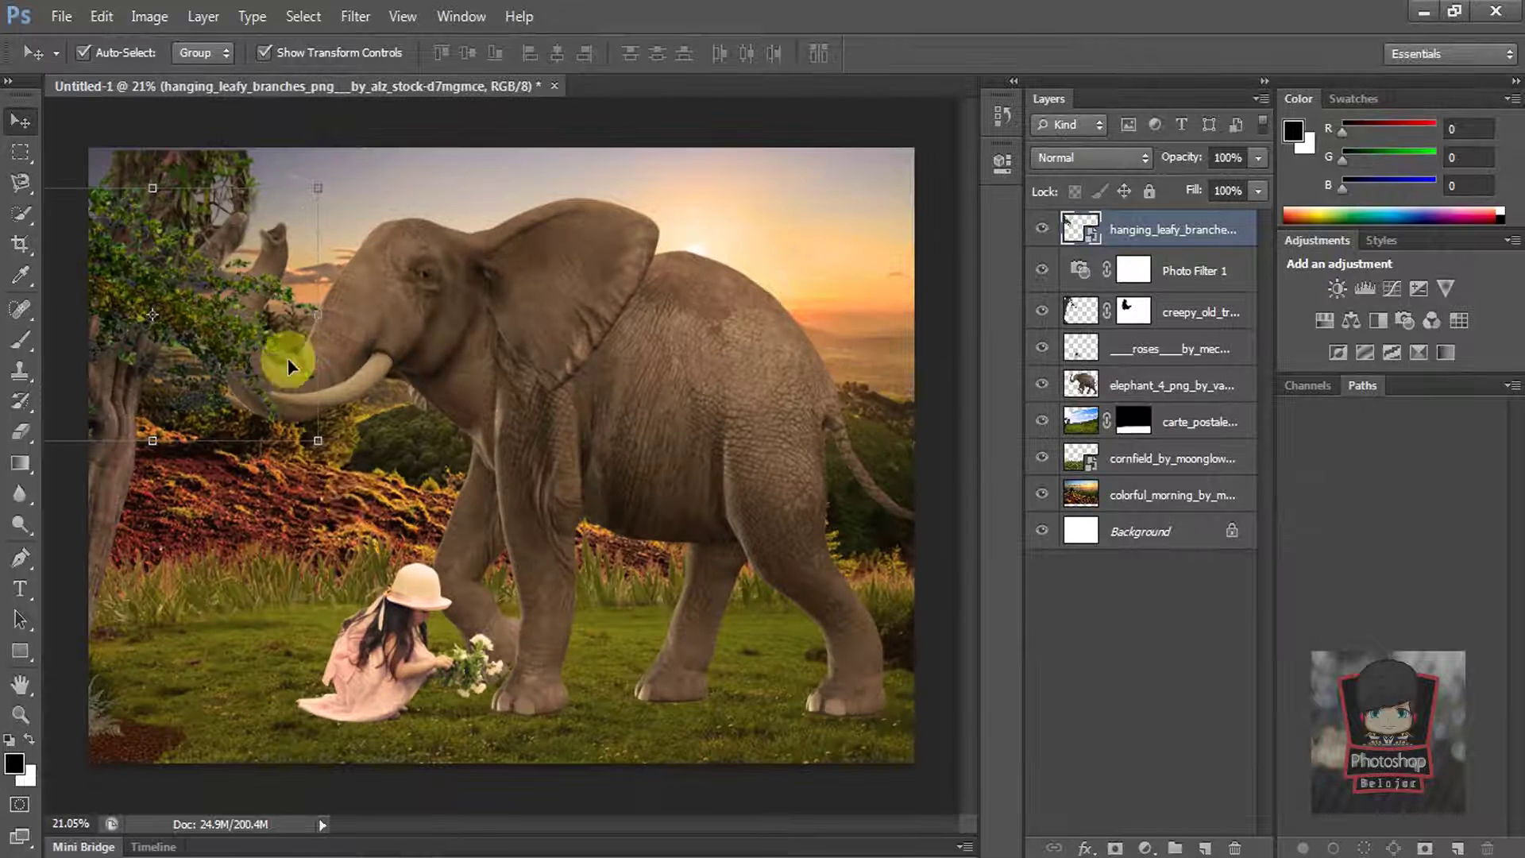
drag(334, 455, 265, 553)
drag(188, 362, 164, 305)
key(Return)
Step: Move the hanging_leafy_branches layer below the Photo Filter 1 adjustment layer
scroll(713, 418, down, 4)
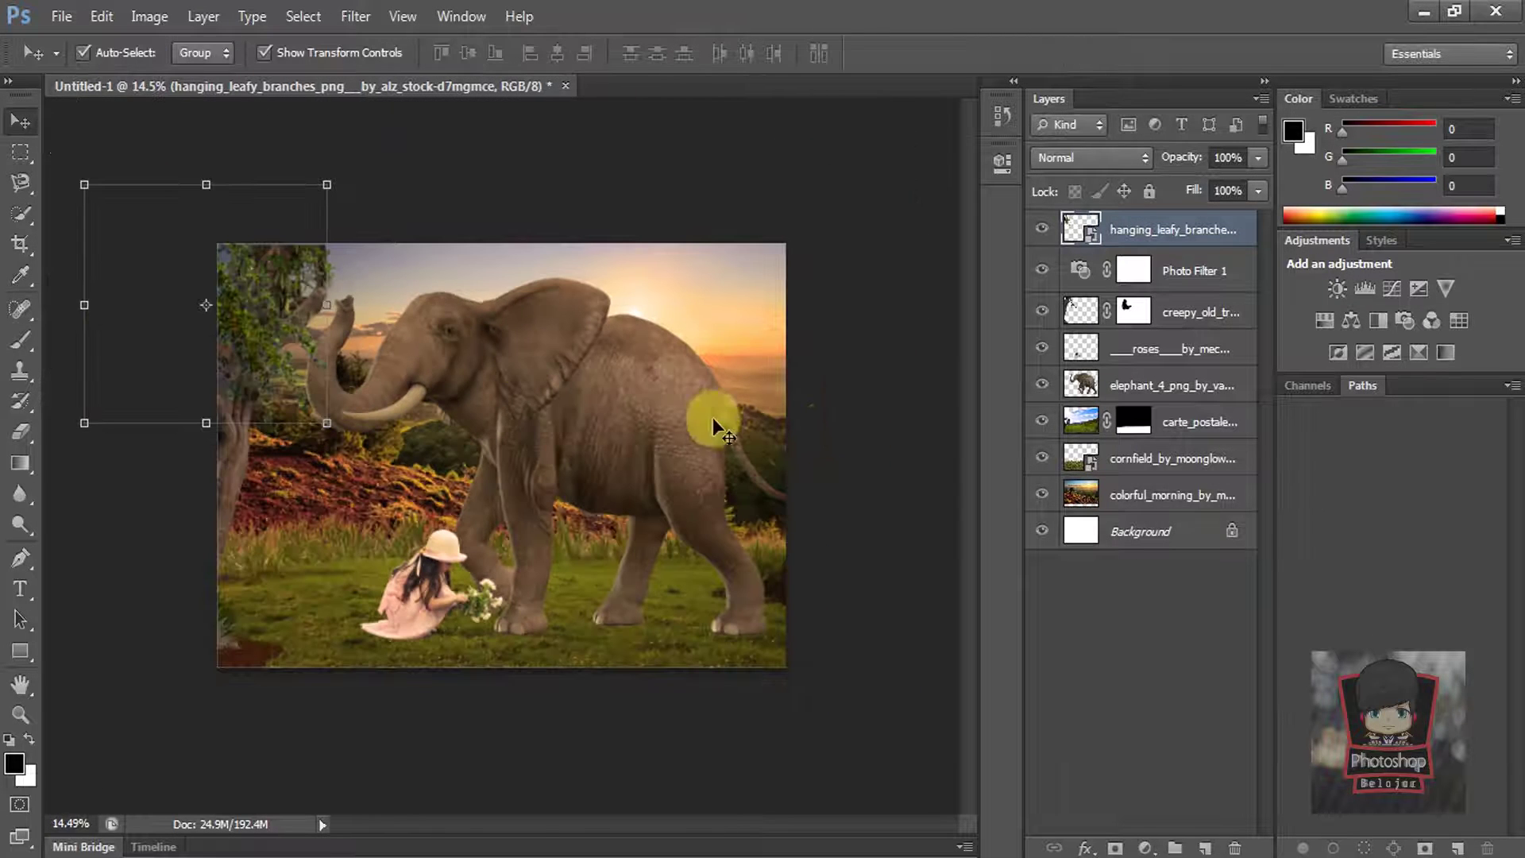
click(867, 419)
drag(1185, 249, 1144, 291)
scroll(518, 437, up, 1)
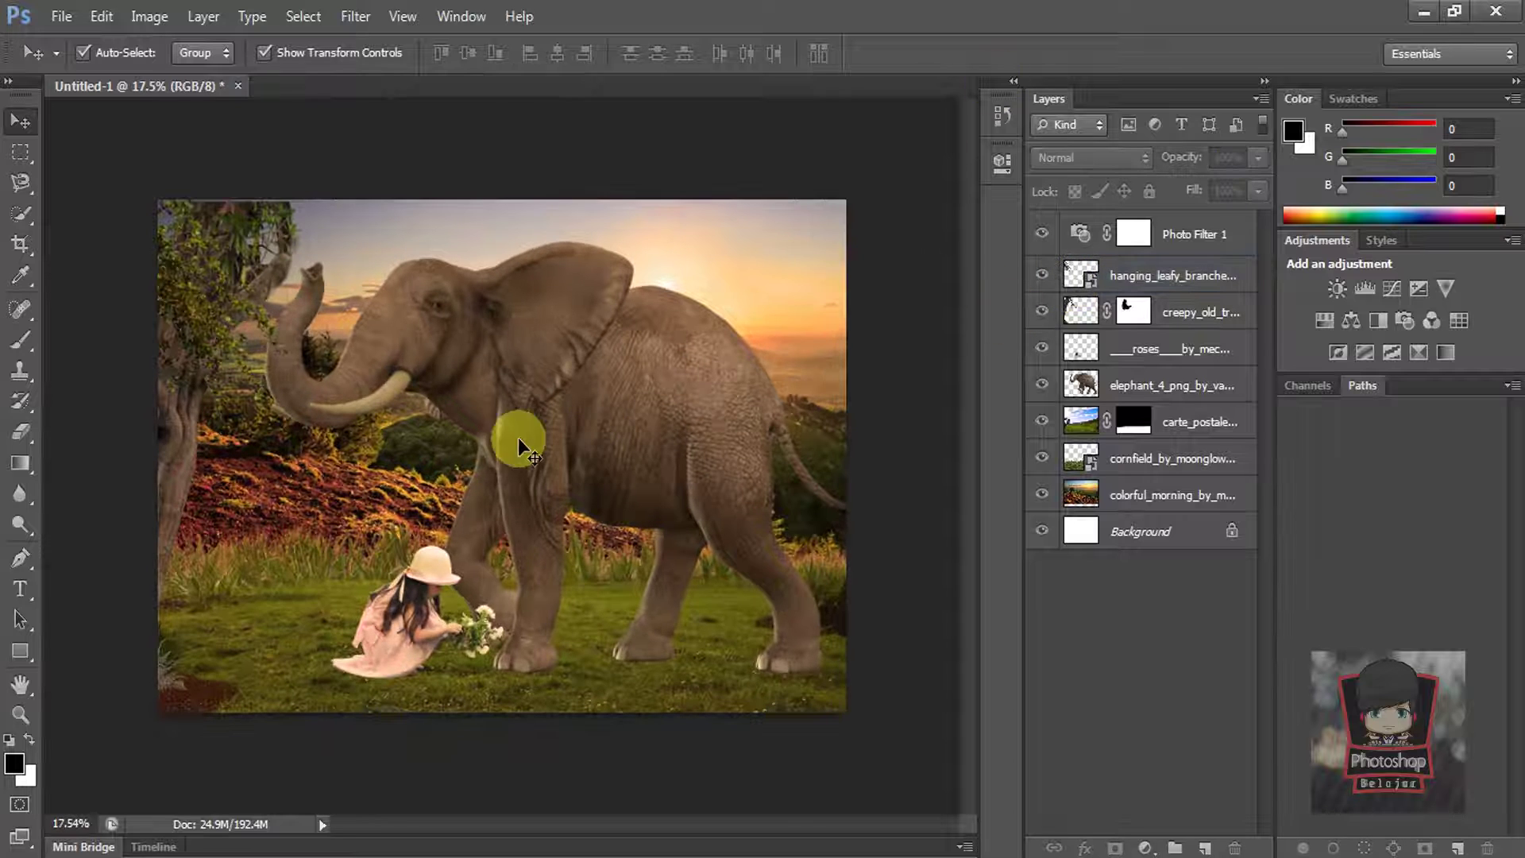
Step: Enlarge the girl to about 106.8% and nudge her left, away from the elephant's front legs
click(413, 624)
scroll(487, 512, up, 3)
click(509, 558)
right_click(510, 555)
drag(509, 557, 523, 545)
key(Left)
key(Left)
key(Left)
key(Left)
key(Left)
key(Left)
key(Left)
key(Left)
key(Left)
key(Left)
key(Left)
key(Left)
key(Left)
key(Left)
key(Left)
key(Left)
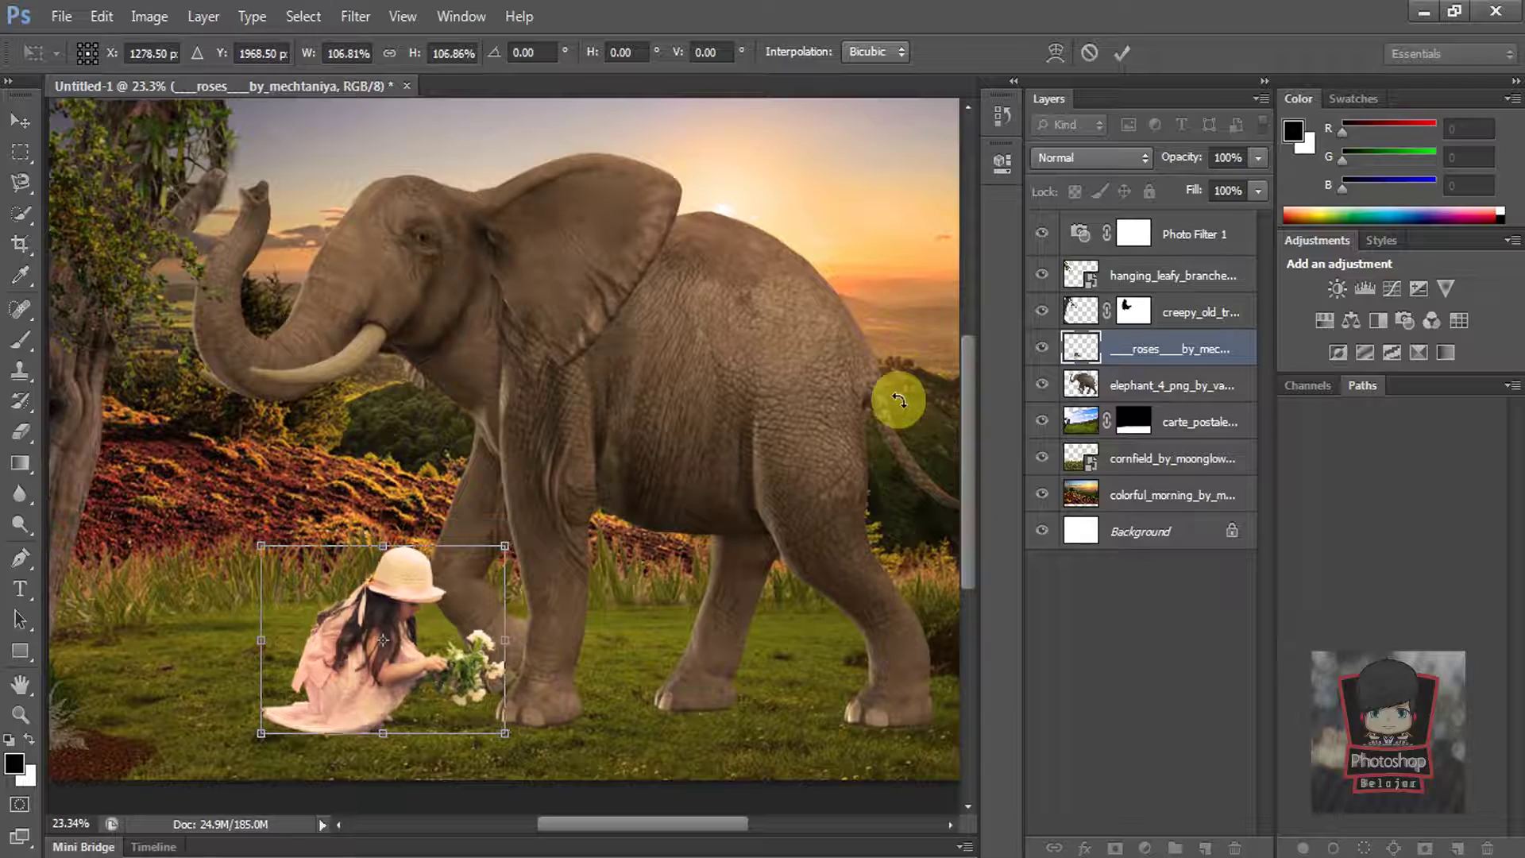
key(Return)
scroll(810, 383, down, 6)
click(865, 411)
Step: Place the woods_03 image from the Tree, Flower & Grass folder into the composite, scaled to 17.56%
scroll(467, 378, up, 2)
click(92, 842)
click(386, 739)
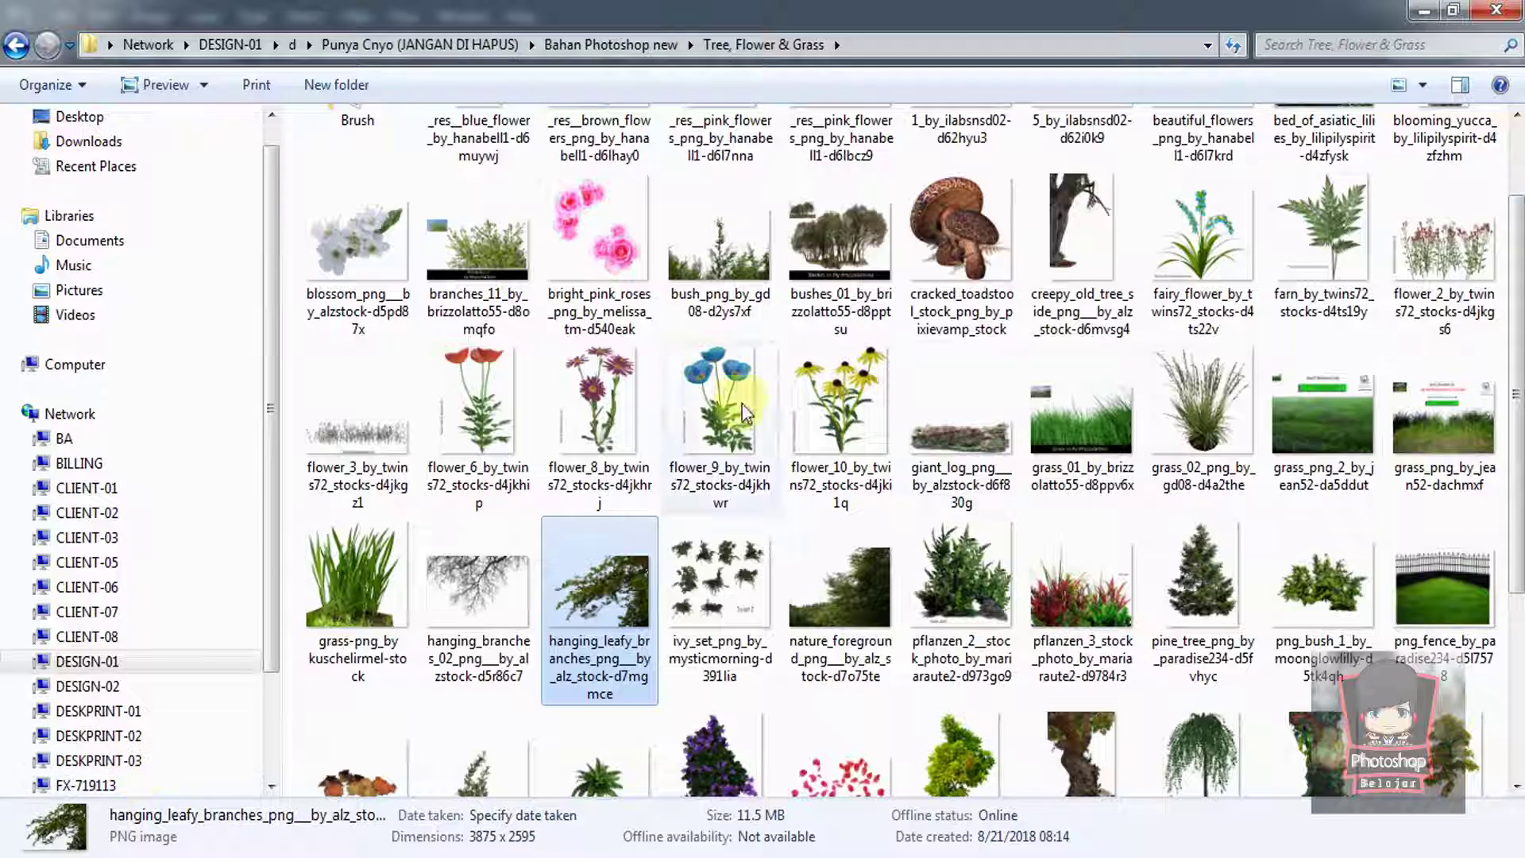
drag(1519, 338, 1520, 528)
click(963, 739)
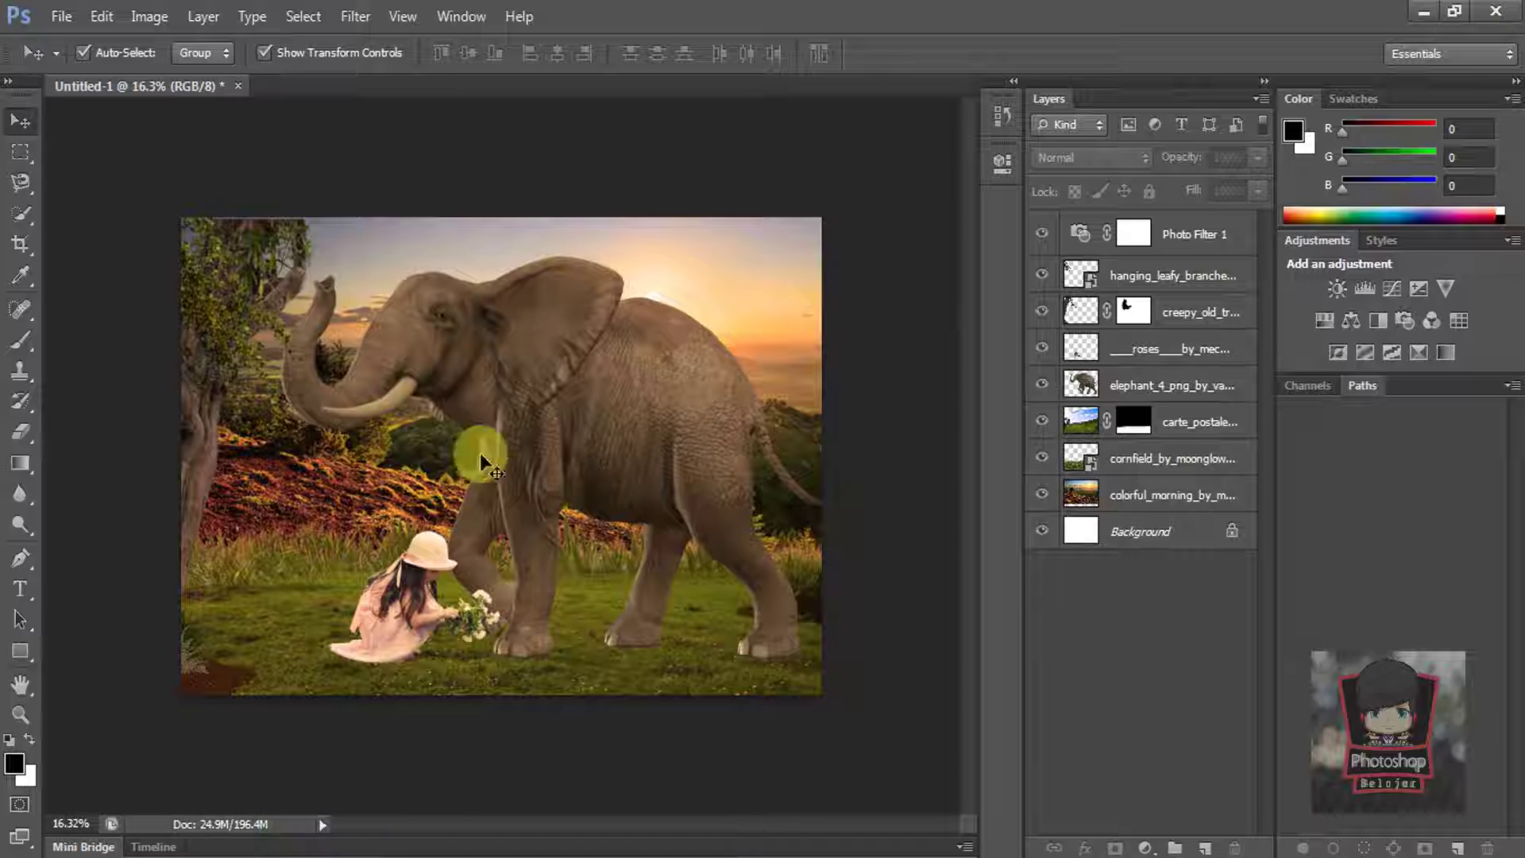
drag(800, 596, 770, 565)
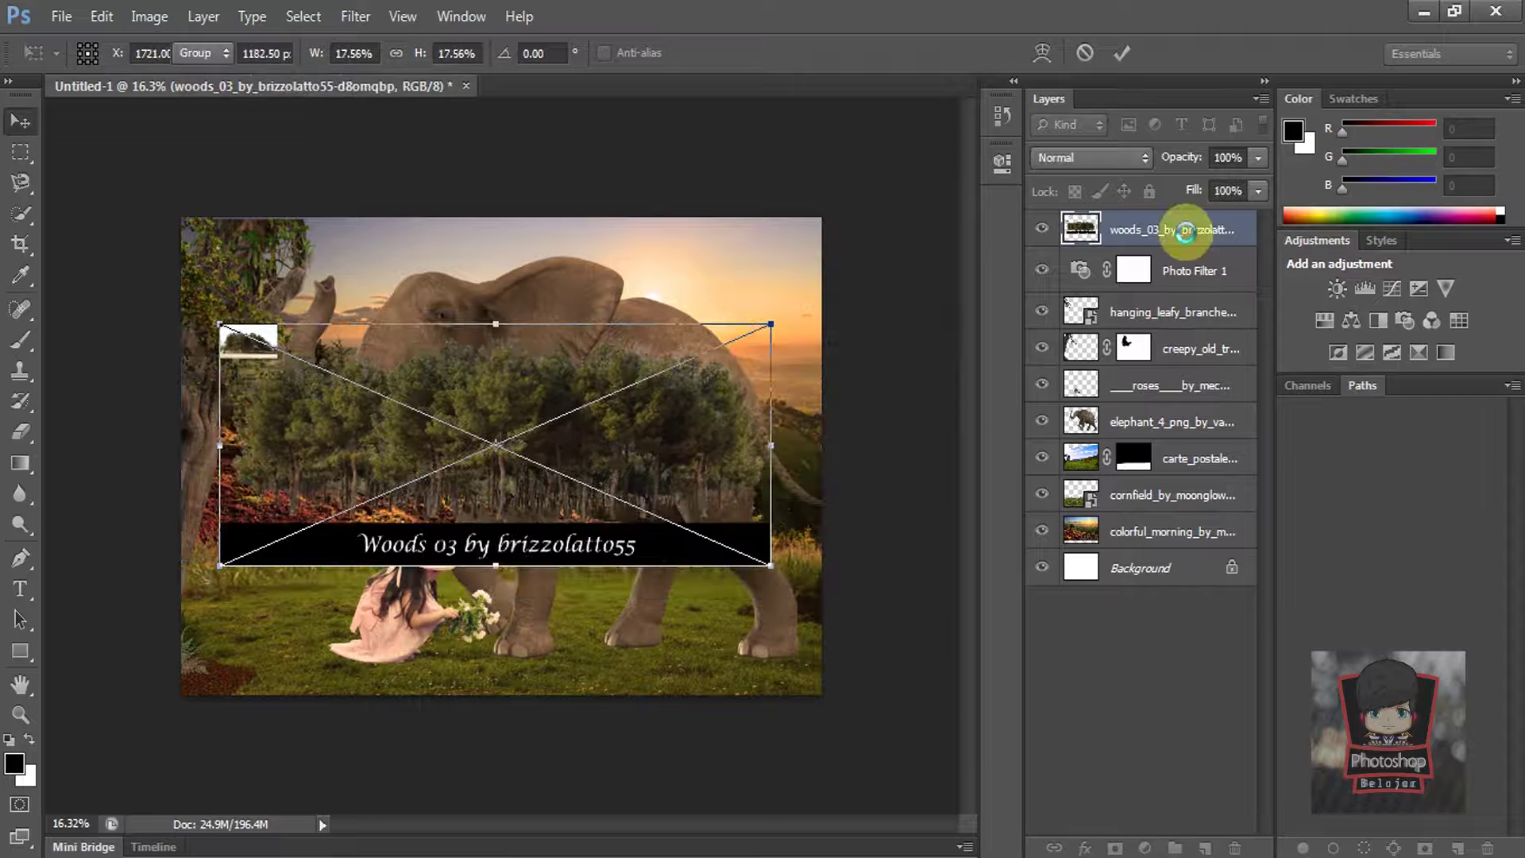
key(Return)
Step: Rasterize the woods_03 layer and delete the black caption bar beneath its trees
right_click(1187, 231)
click(1269, 278)
key(m)
mouse_move(162, 521)
mouse_down()
mouse_move(517, 670)
mouse_move(851, 737)
mouse_up()
key(Delete)
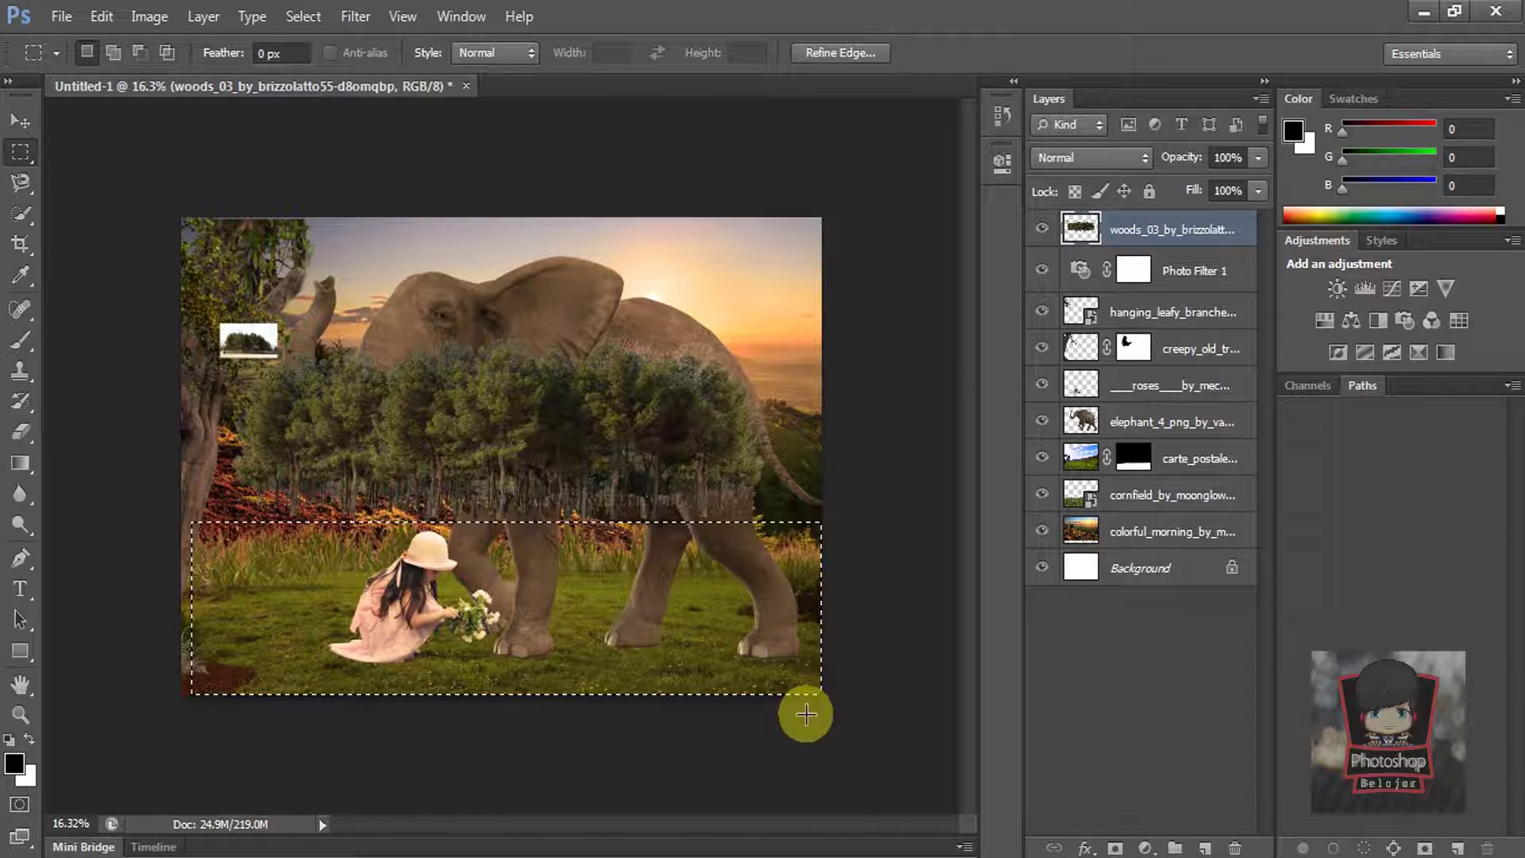
key(ctrl+d)
Step: Delete the small white preview picture from the corner of the woods_03 layer
scroll(392, 412, up, 5)
drag(80, 249, 215, 328)
key(Delete)
key(ctrl+d)
Step: Move the woods_03 layer below the carte_postale layer and enlarge it to span the full canvas width behind the elephant
click(20, 121)
drag(1143, 232, 1154, 476)
scroll(659, 510, down, 5)
drag(659, 512, 785, 608)
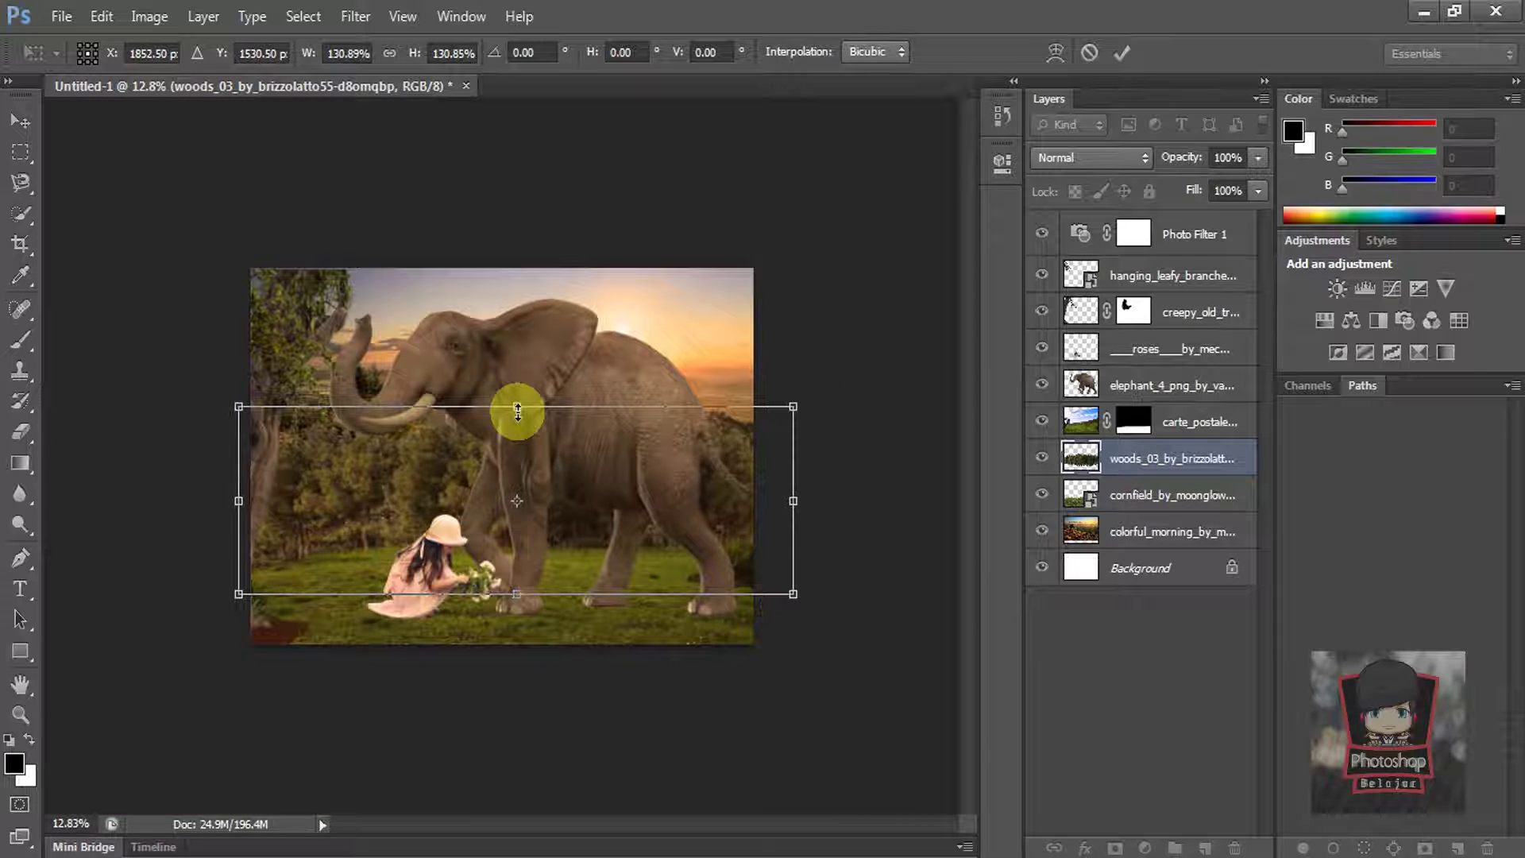
drag(517, 410, 517, 326)
key(Return)
drag(565, 381, 645, 431)
key(Return)
scroll(774, 502, up, 3)
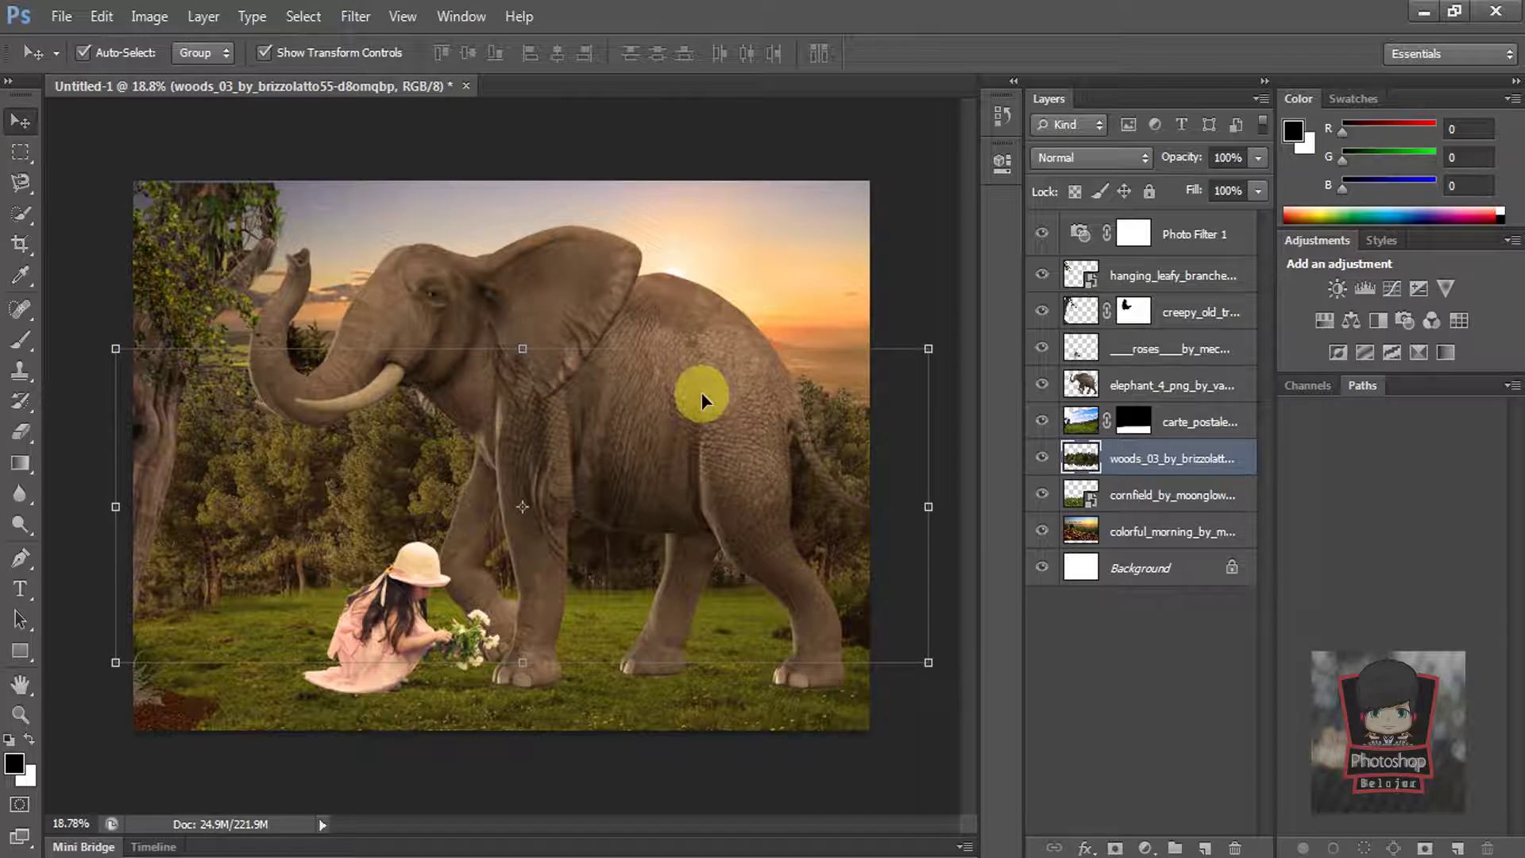
scroll(464, 375, down, 1)
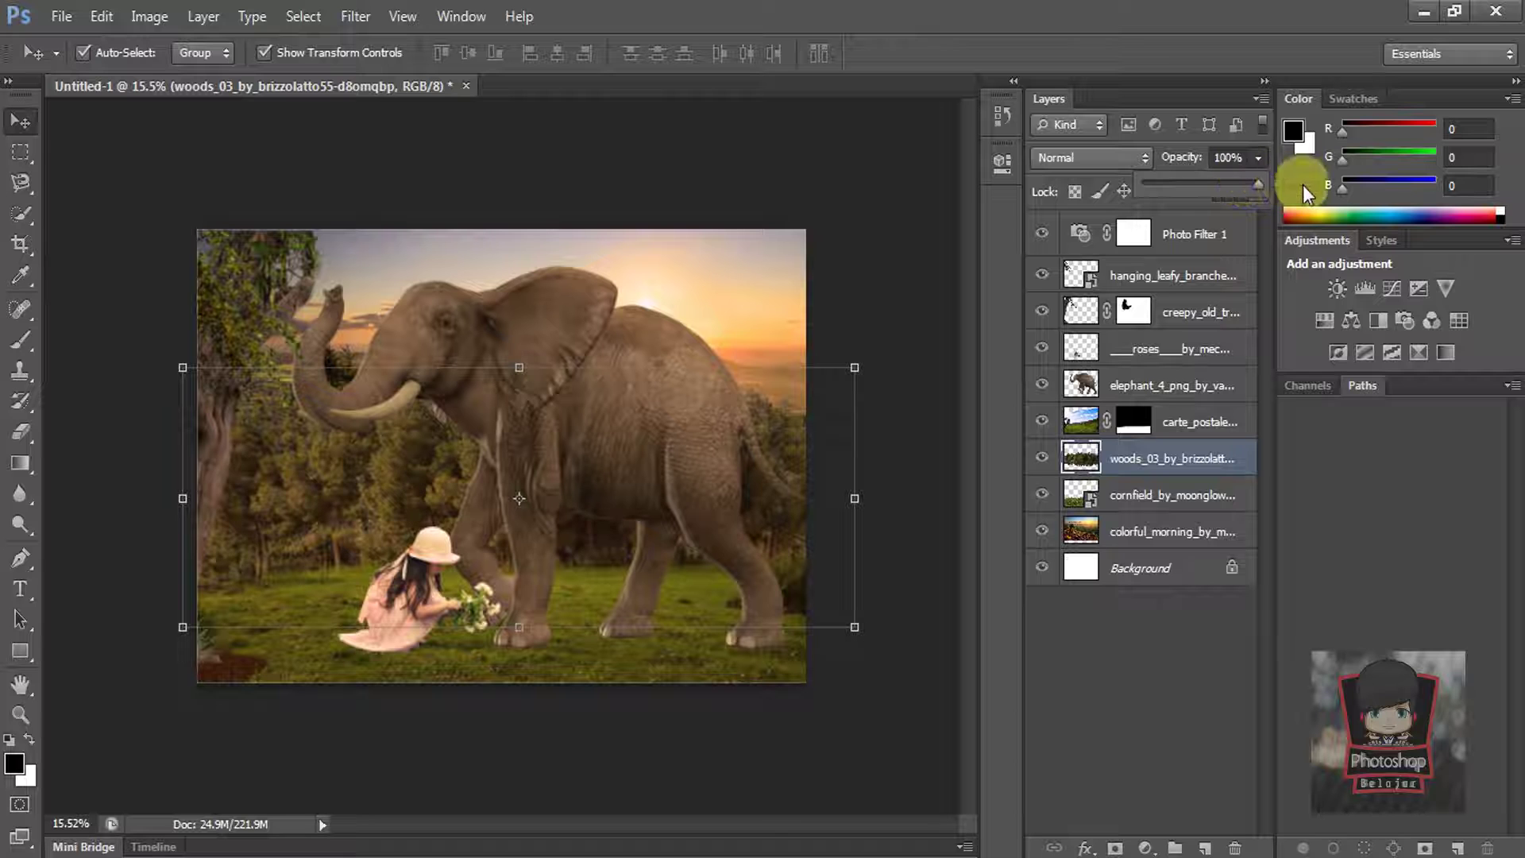
click(933, 245)
Step: Shift the carte_postale grass layer's midtones toward magenta with Color Balance
scroll(708, 671, up, 2)
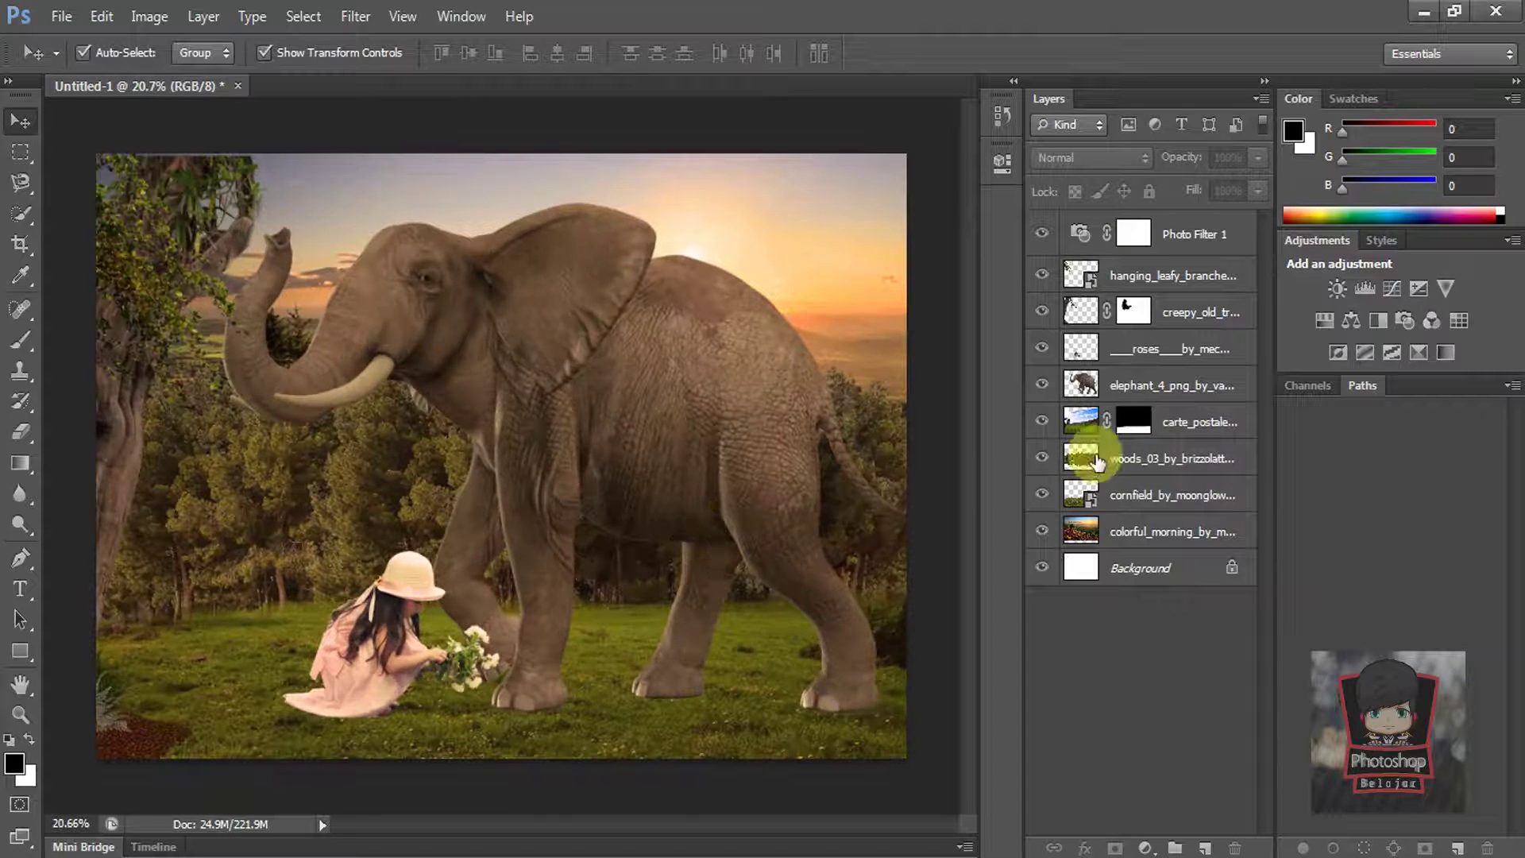
click(1172, 422)
scroll(1306, 351, down, 3)
click(150, 16)
mouse_move(323, 68)
click(444, 211)
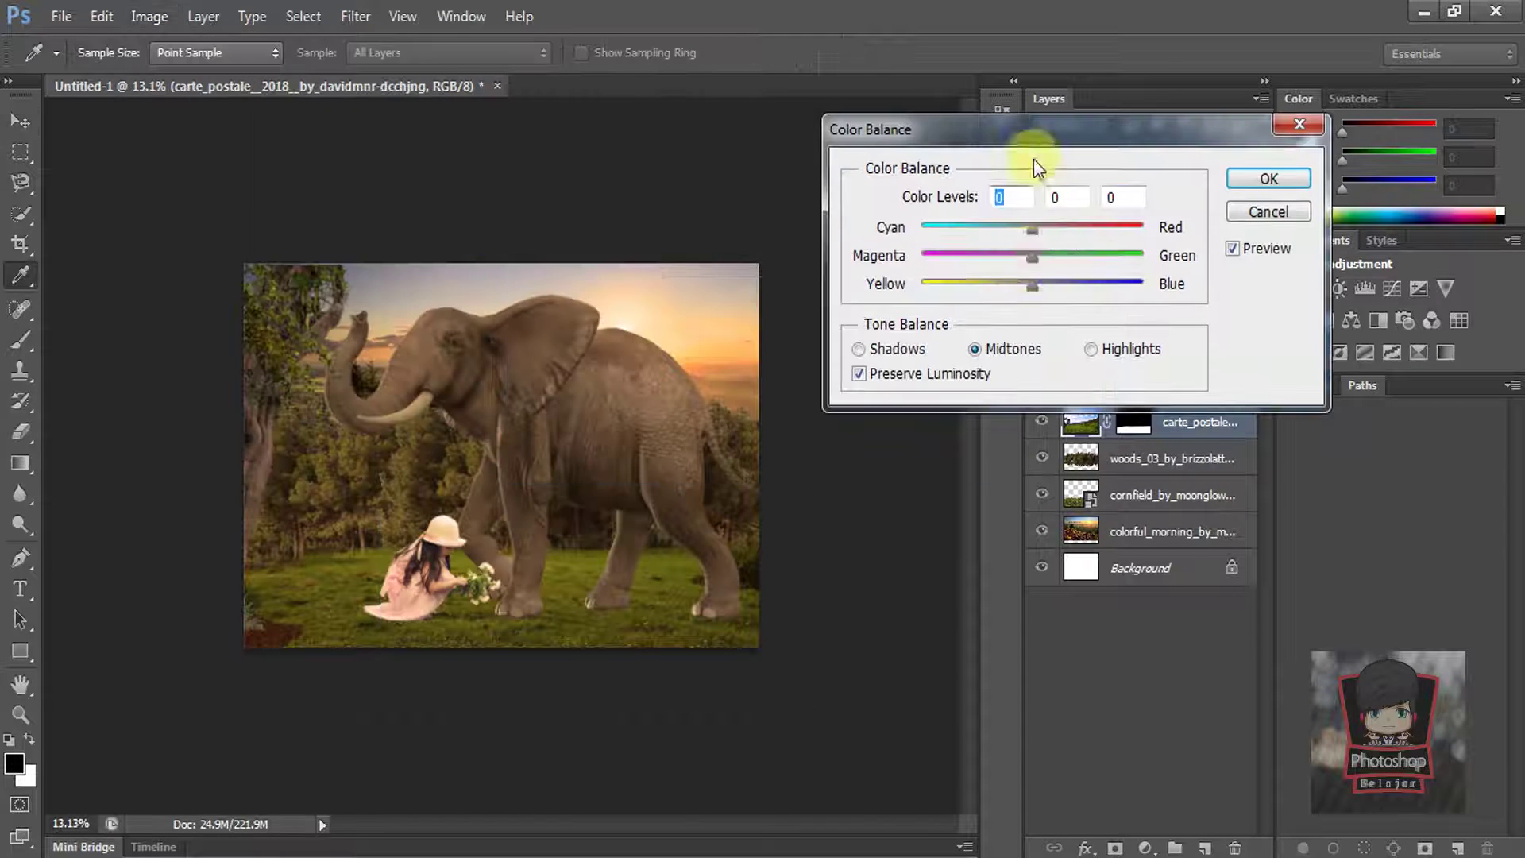
click(990, 262)
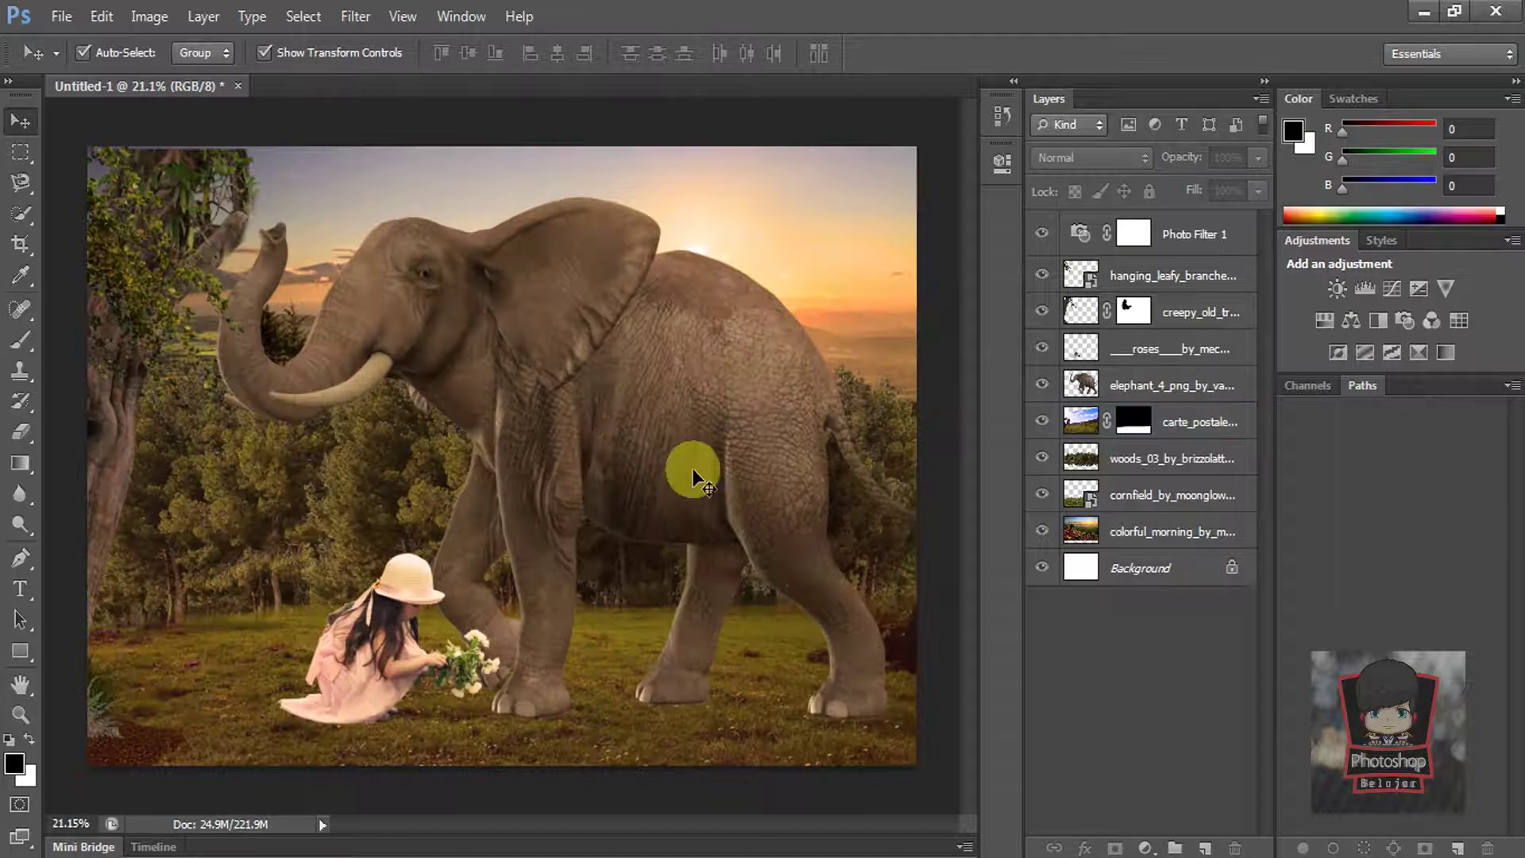
Step: Examine the composite at several zoom levels and compare it with the woods_03 and carte_postale layers hidden and shown
scroll(692, 469, down, 2)
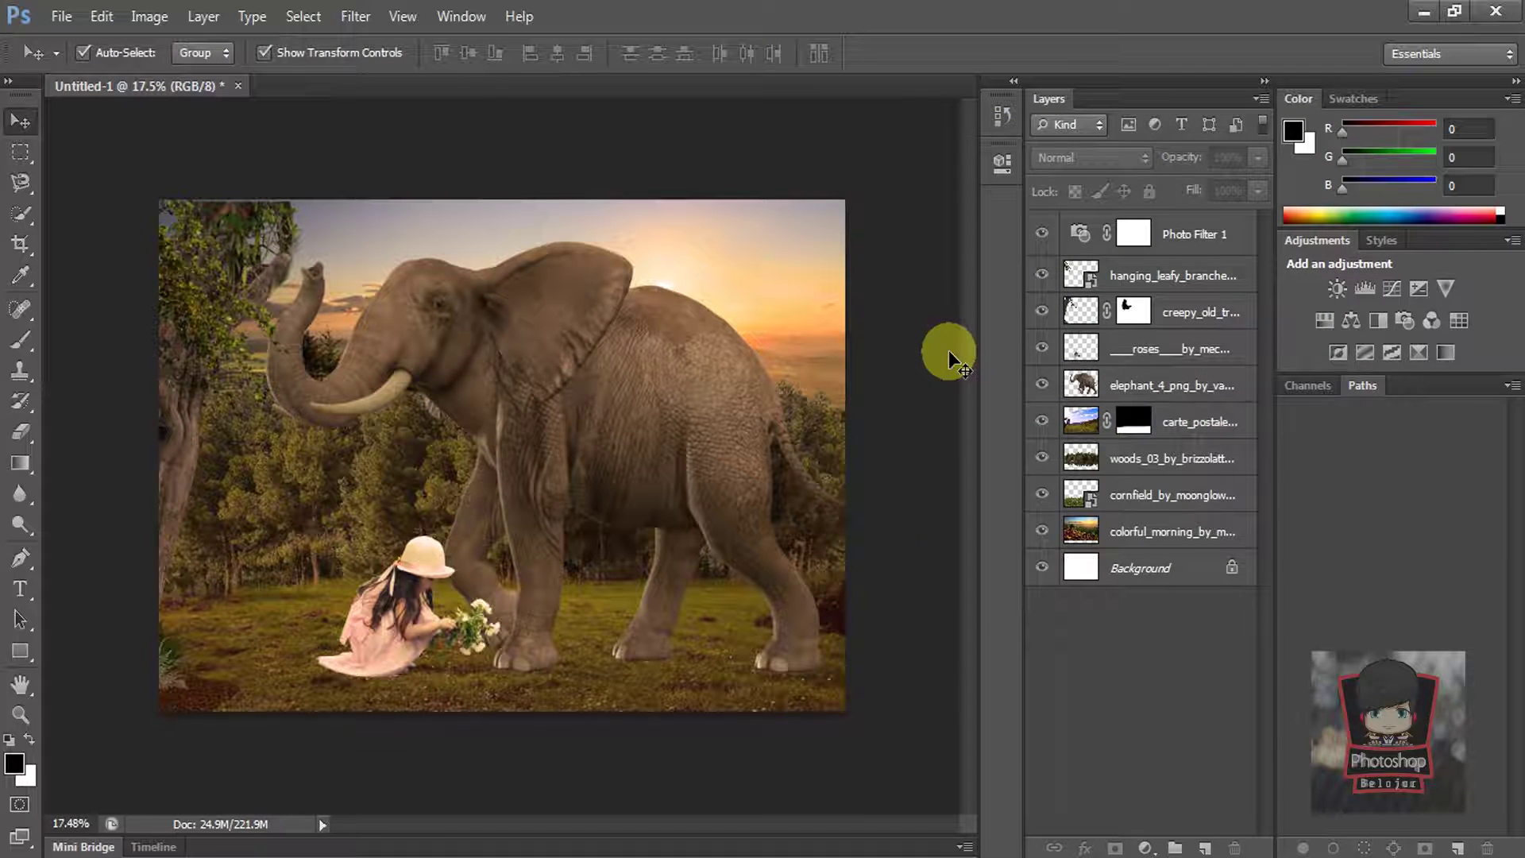
click(1168, 275)
click(1171, 349)
click(1174, 459)
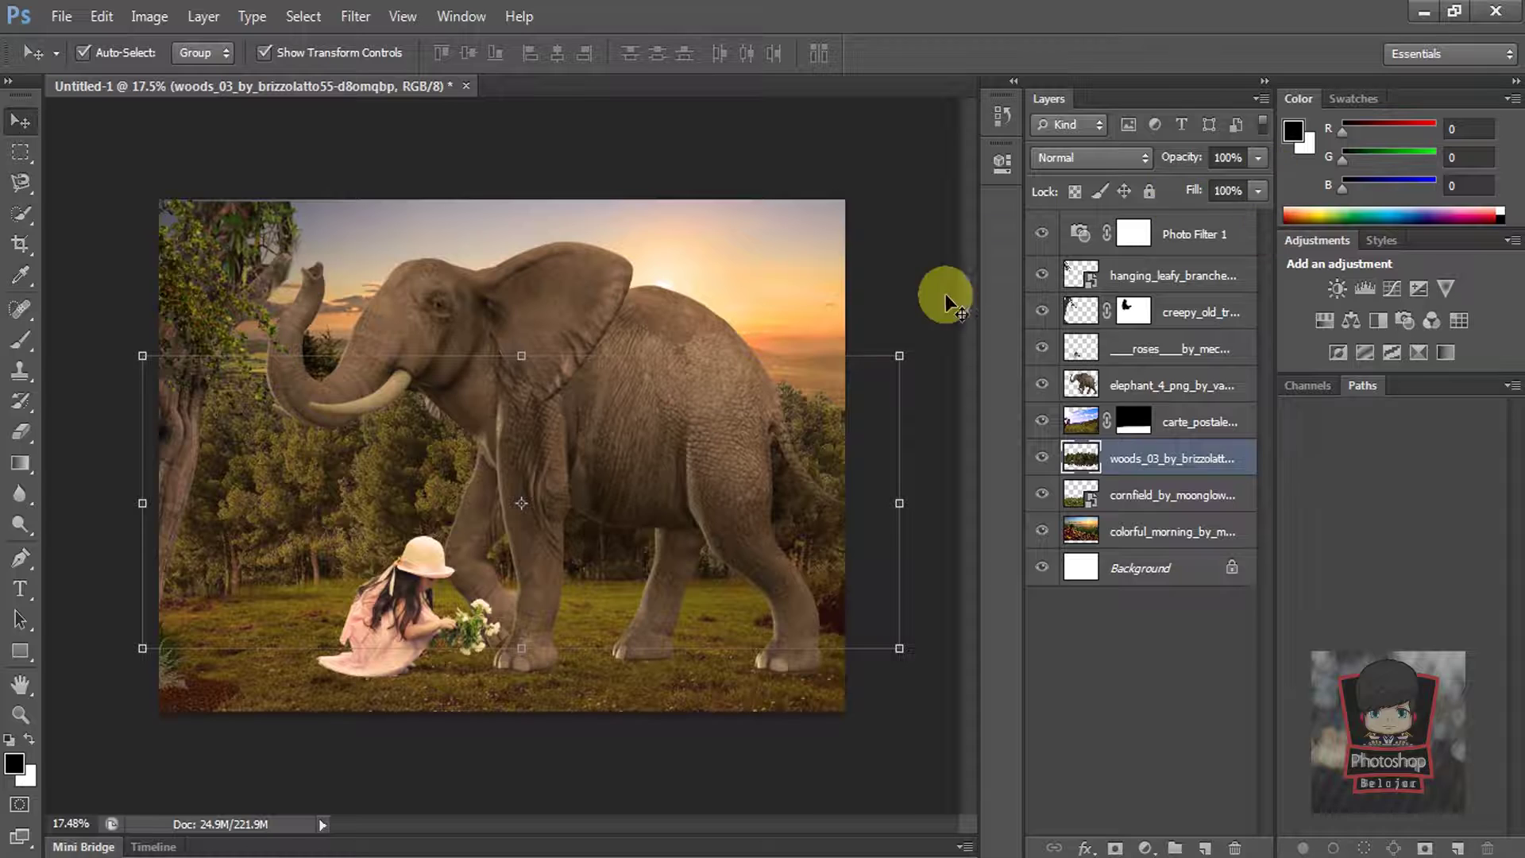
click(936, 296)
scroll(769, 337, down, 2)
scroll(306, 283, up, 4)
scroll(794, 389, down, 2)
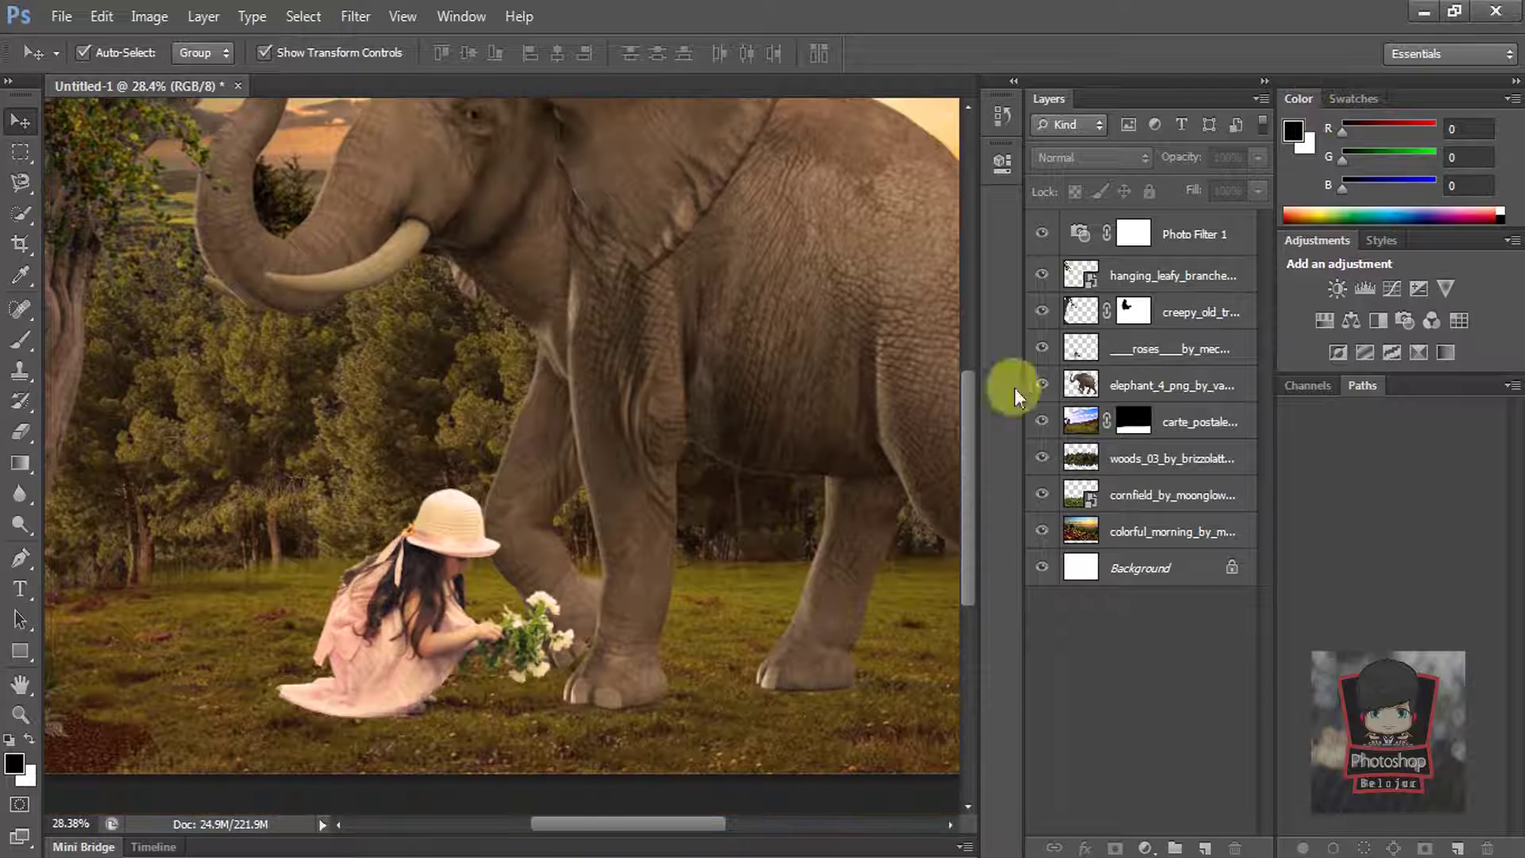
click(1045, 465)
click(1042, 460)
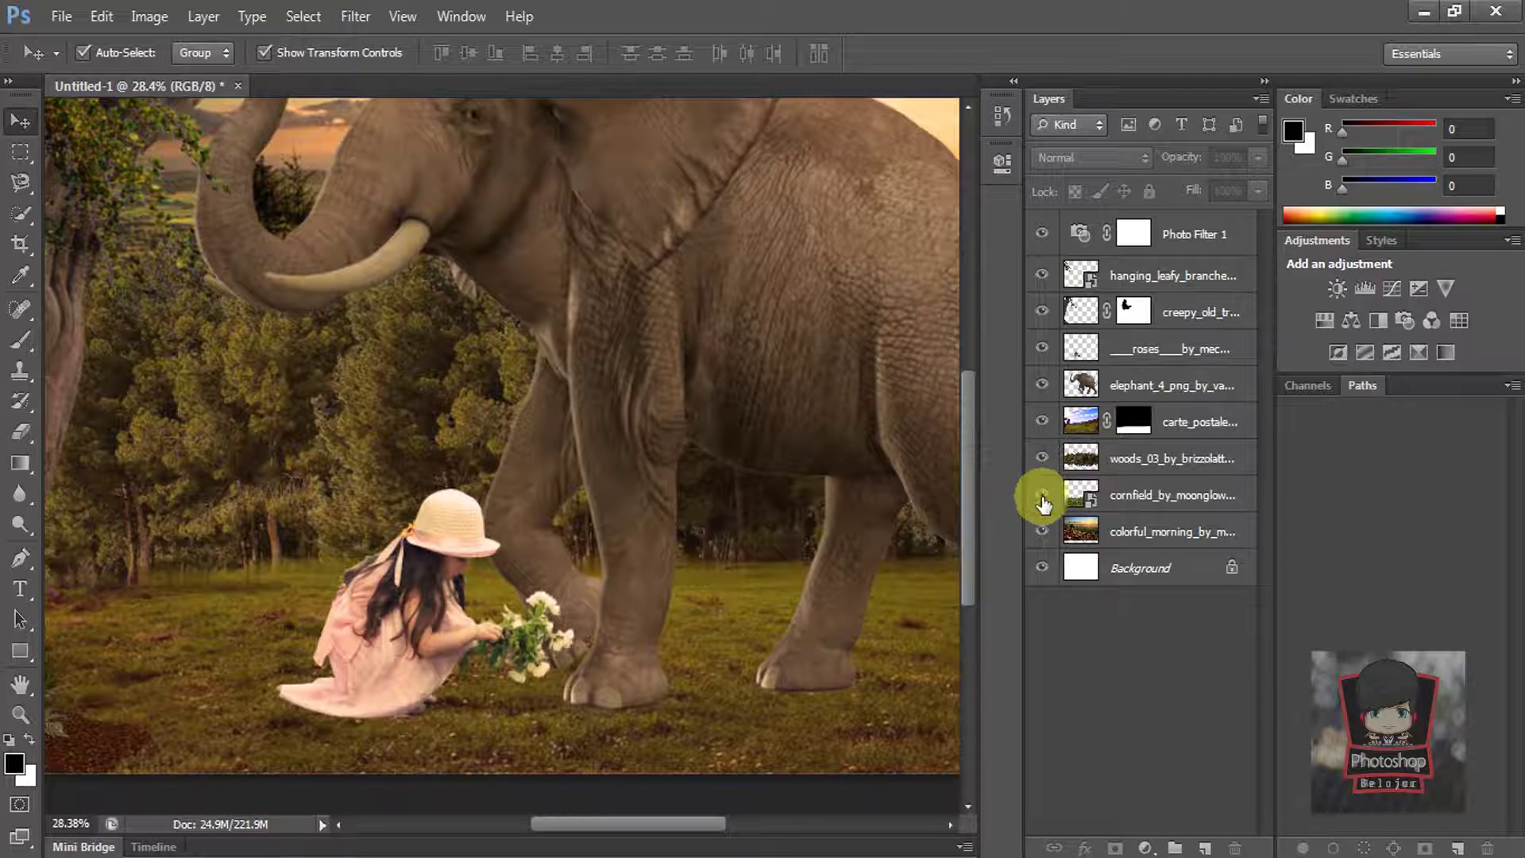
click(1041, 420)
click(1042, 420)
click(1132, 422)
scroll(596, 431, down, 7)
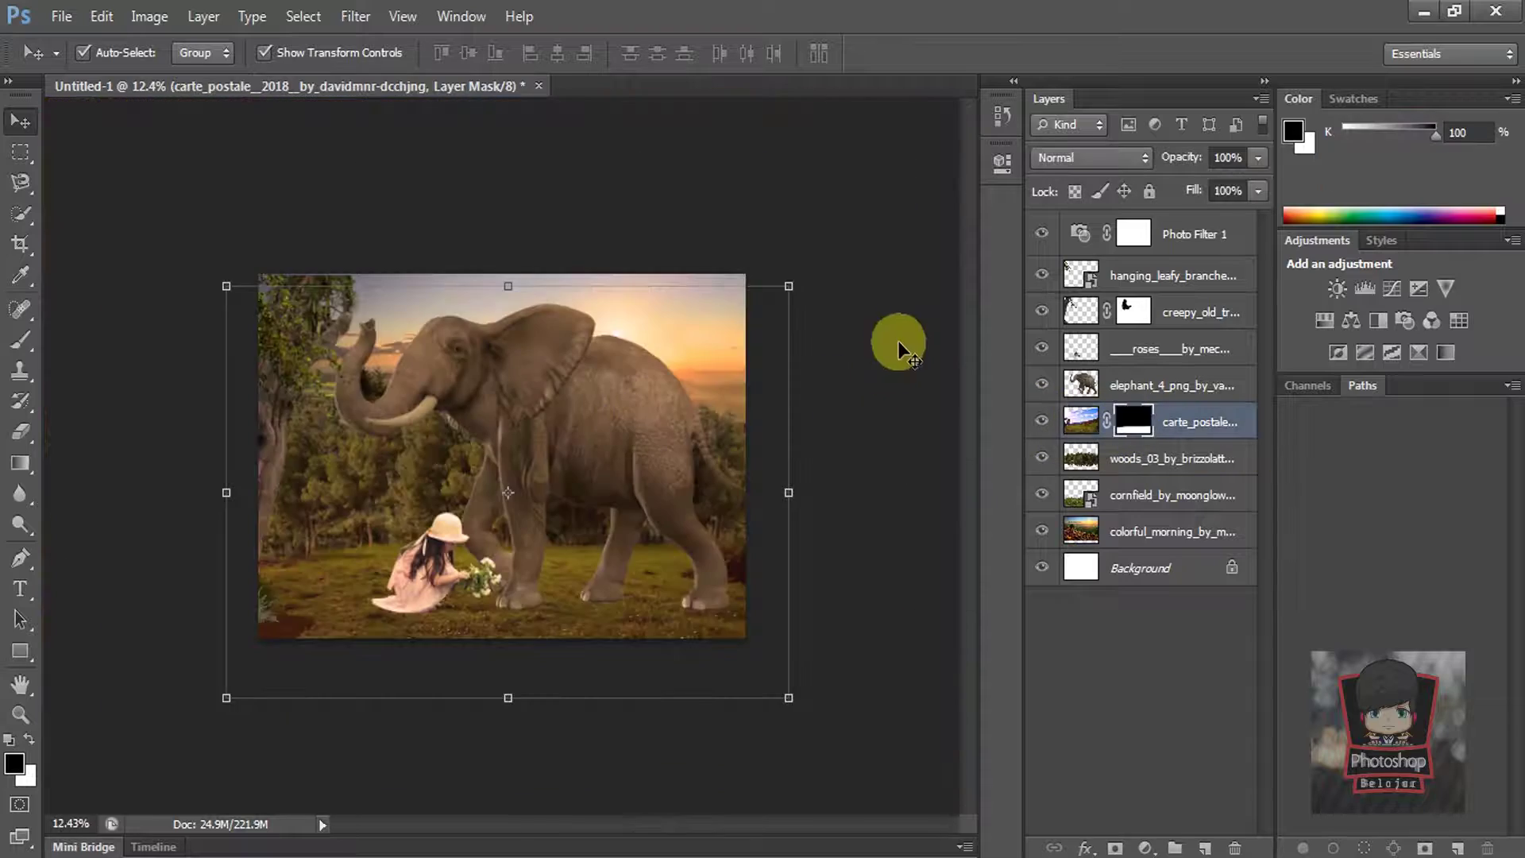
click(899, 343)
scroll(618, 580, up, 6)
scroll(635, 460, down, 2)
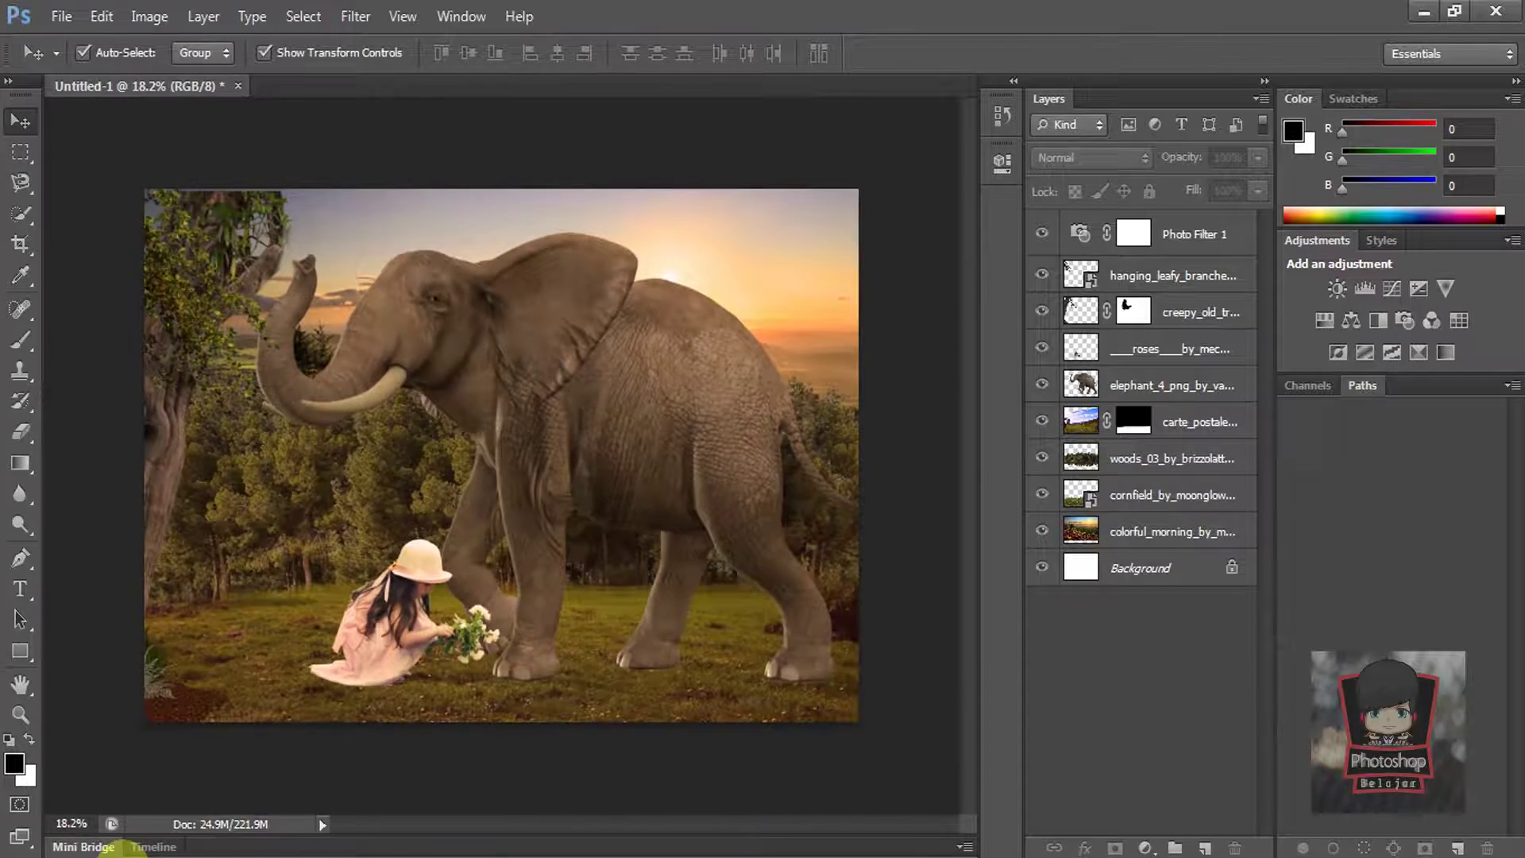
Step: Place the birds_two PNG from the Animal folder into the composite and move its layer below the elephant layer
click(123, 850)
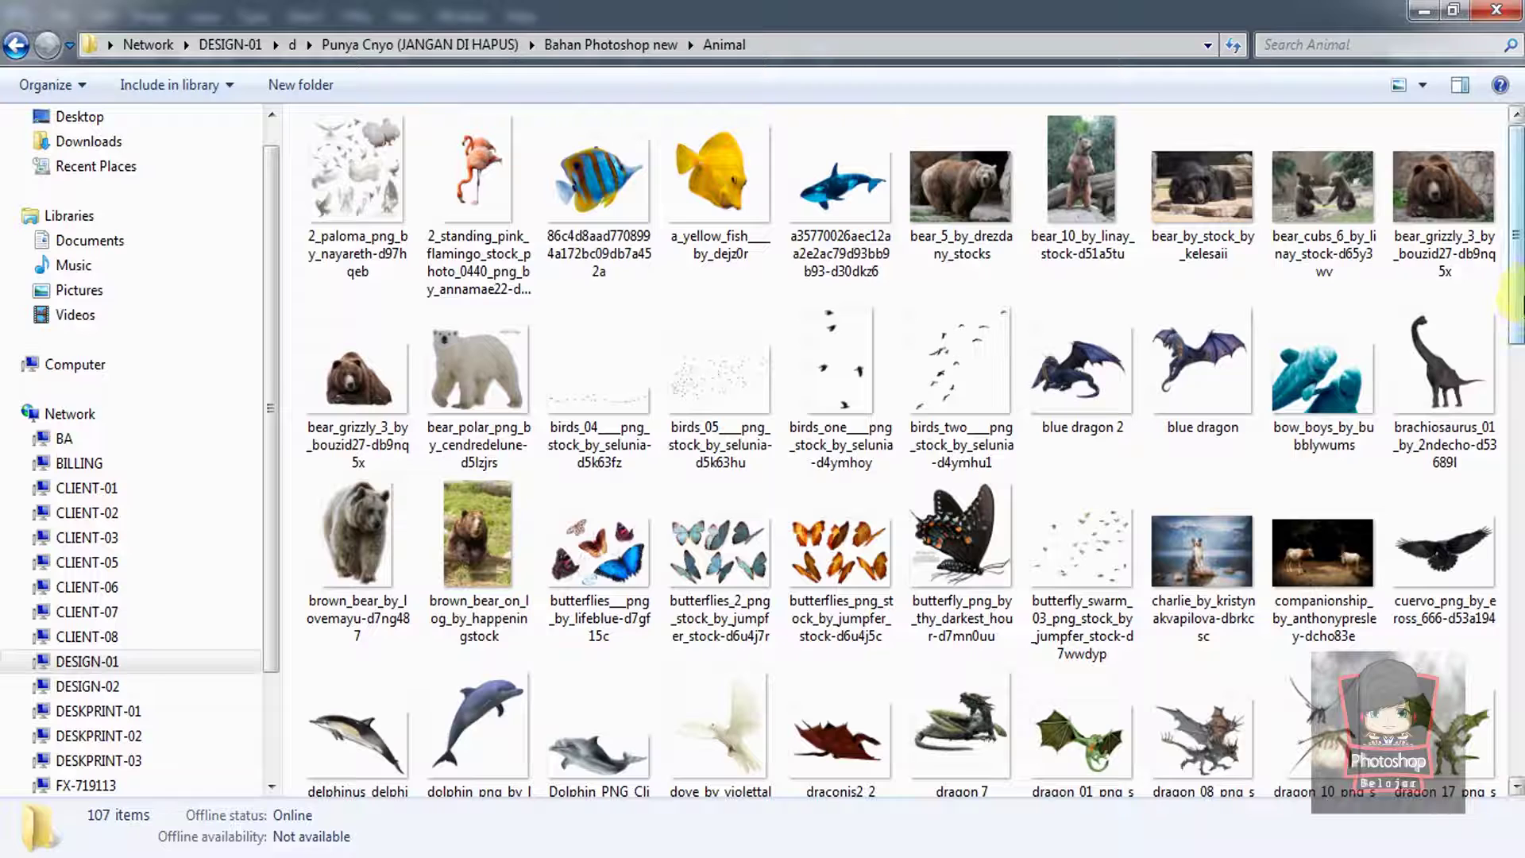
drag(972, 372, 732, 388)
drag(749, 726, 474, 492)
key(Return)
drag(1197, 240, 1152, 436)
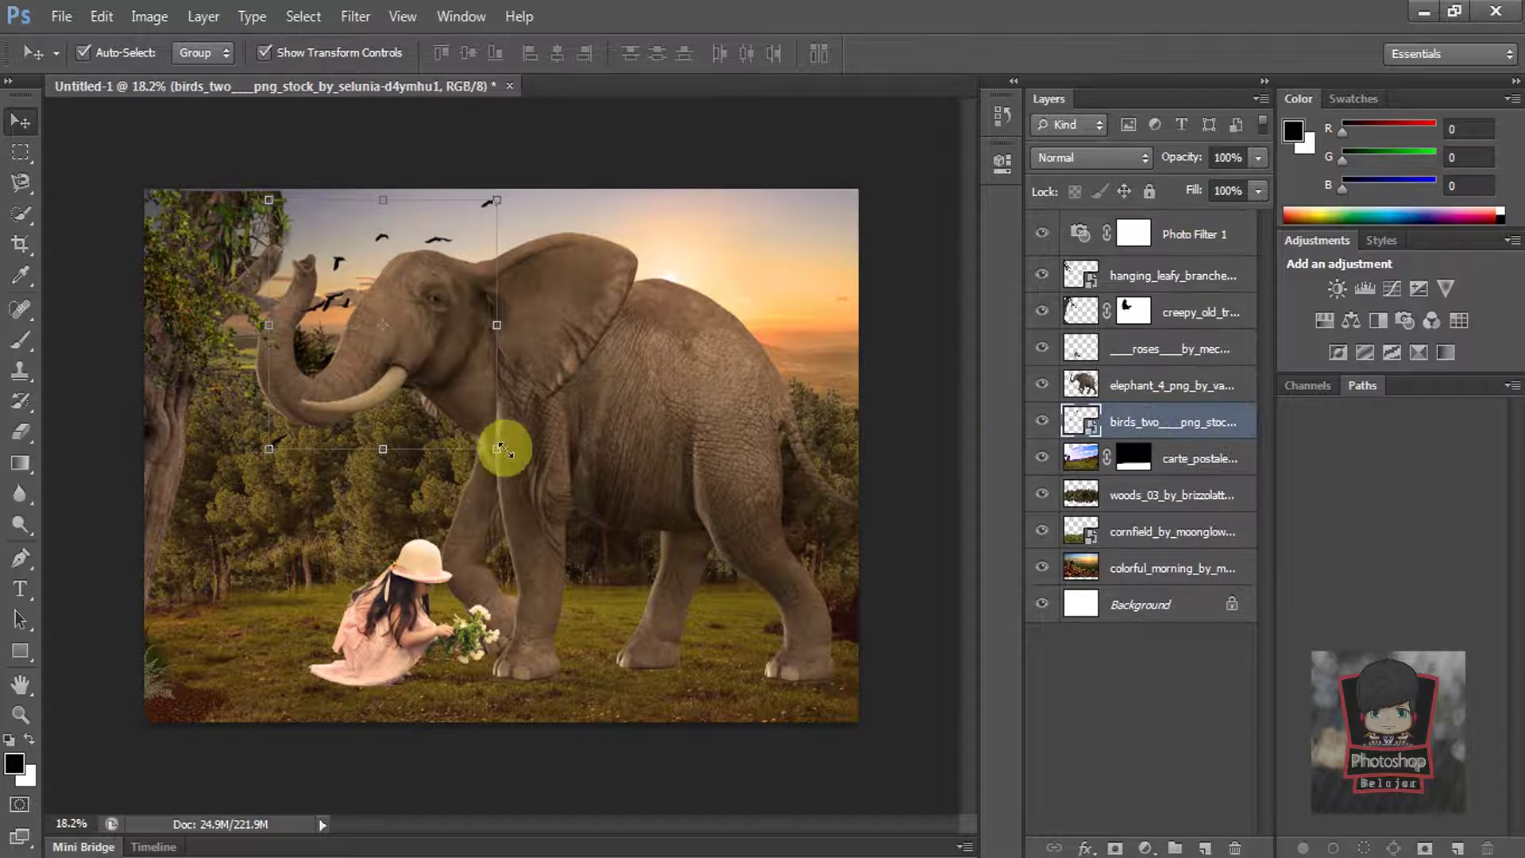
Step: Scale the birds_two image to about 18% and position the flock in the sky beside the sun, above the elephant's back
click(505, 450)
drag(479, 402, 866, 405)
drag(902, 454, 750, 343)
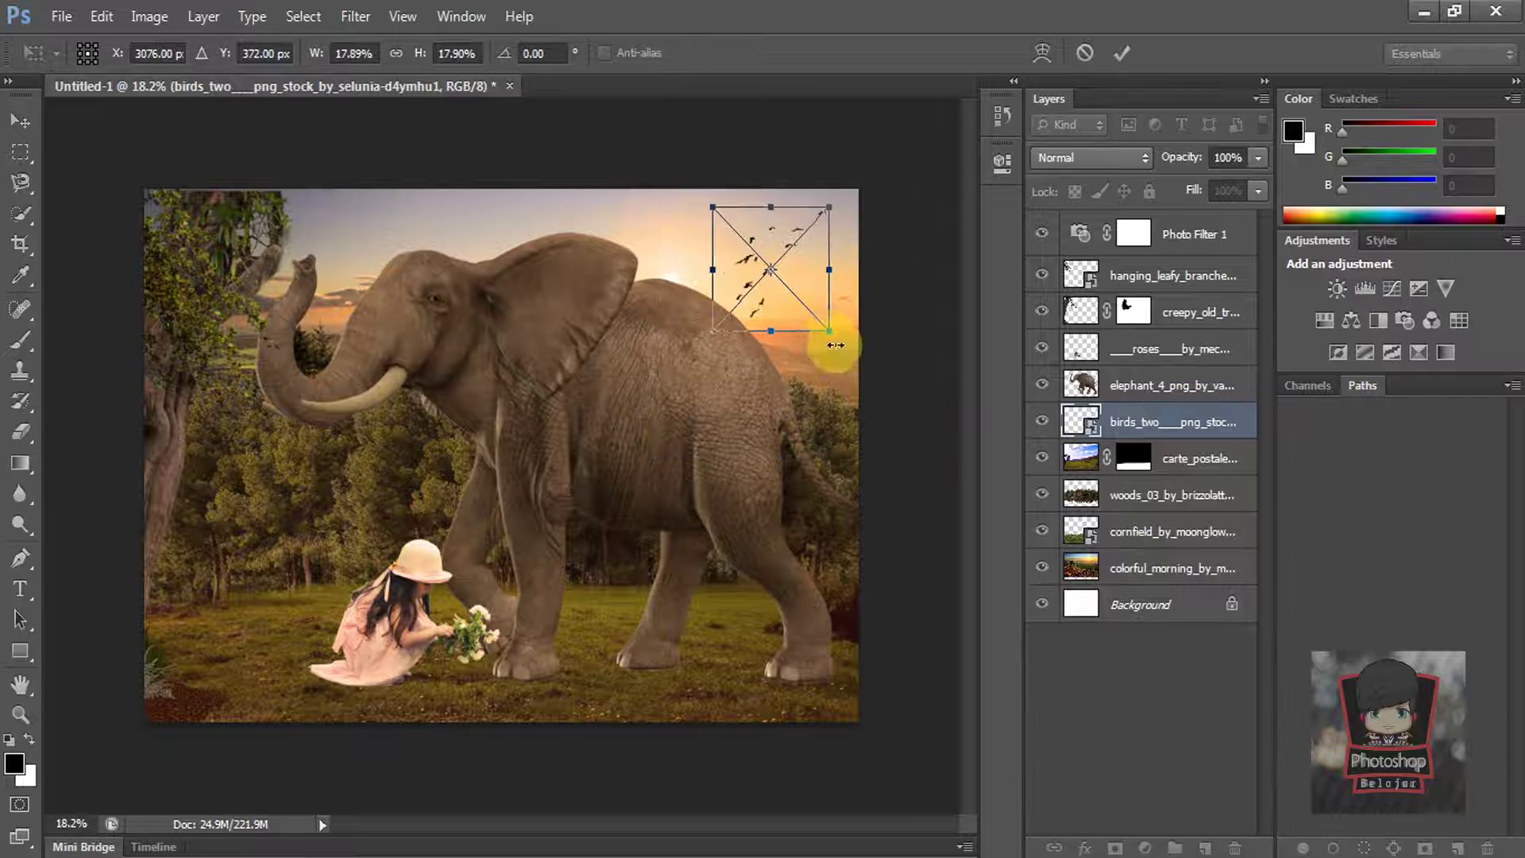
drag(815, 279, 823, 280)
key(Return)
click(914, 253)
scroll(826, 274, up, 3)
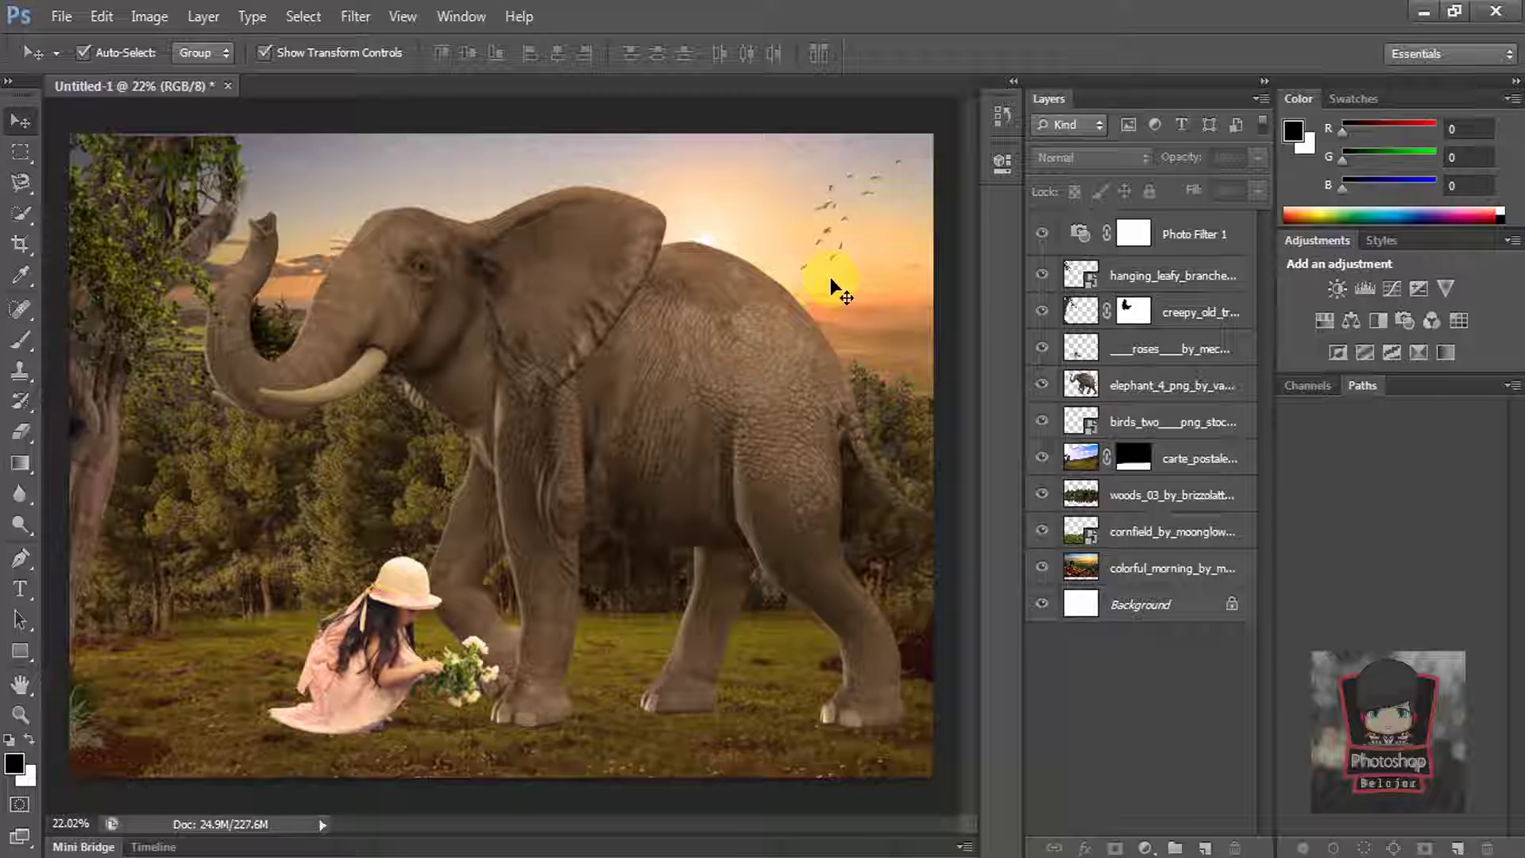
scroll(785, 350, down, 2)
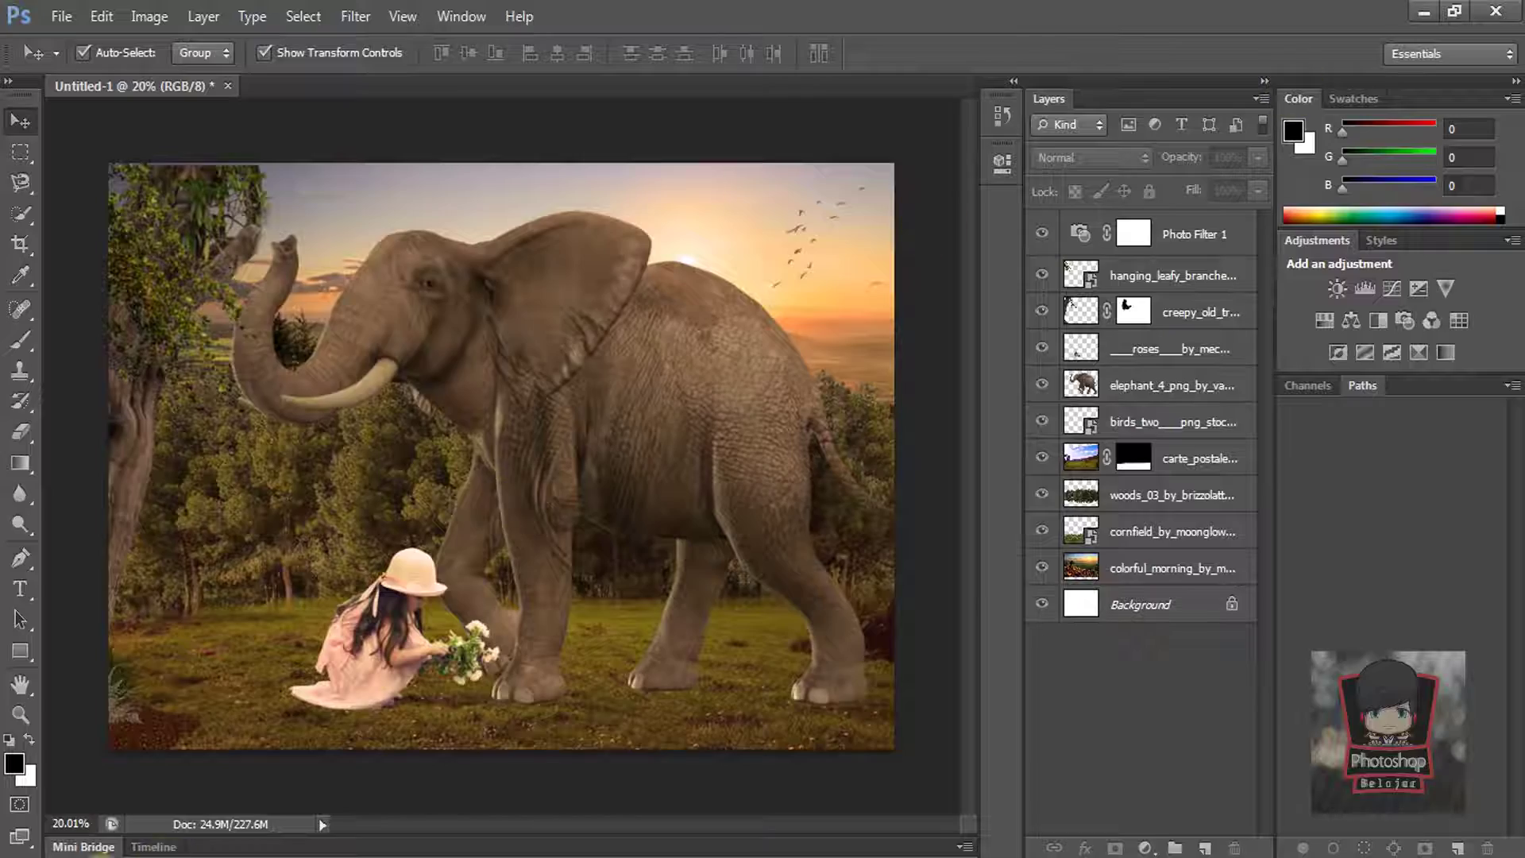
Step: Place the birds_04 PNG from the Animal folder and shrink it into a small strip in the sky above the elephant's head
click(163, 838)
click(386, 738)
mouse_move(1521, 351)
mouse_down()
mouse_move(1521, 303)
mouse_move(1521, 358)
mouse_up()
drag(603, 278, 468, 406)
drag(894, 562, 521, 203)
key(Return)
Step: Move the birds_04 layer below Photo Filter 1 and lower its opacity to about 41%
drag(1176, 229, 1167, 310)
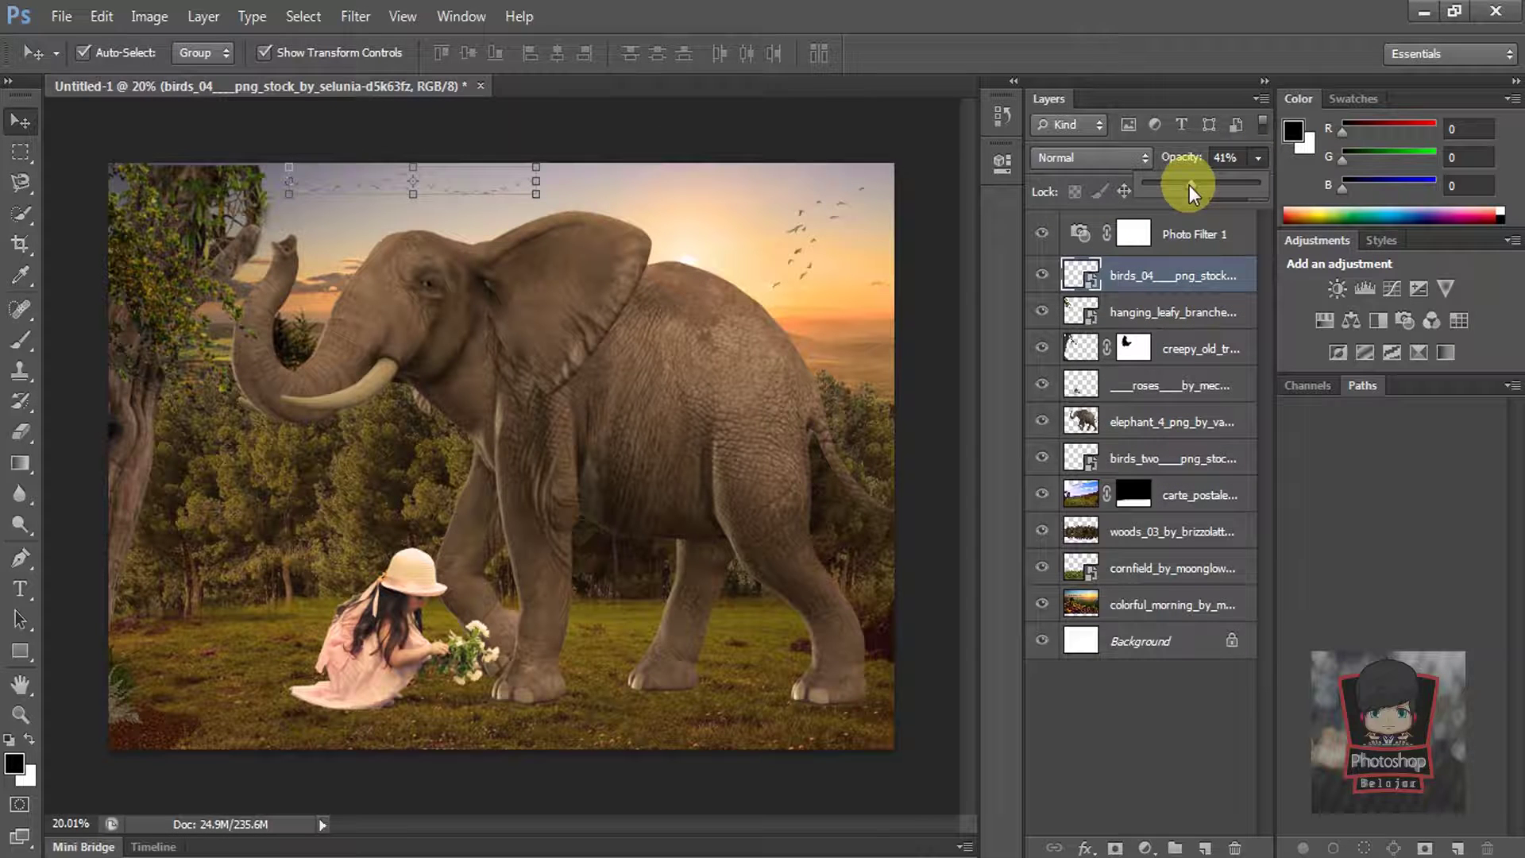
click(884, 133)
scroll(345, 211, up, 5)
drag(290, 211, 328, 283)
key(ctrl+0)
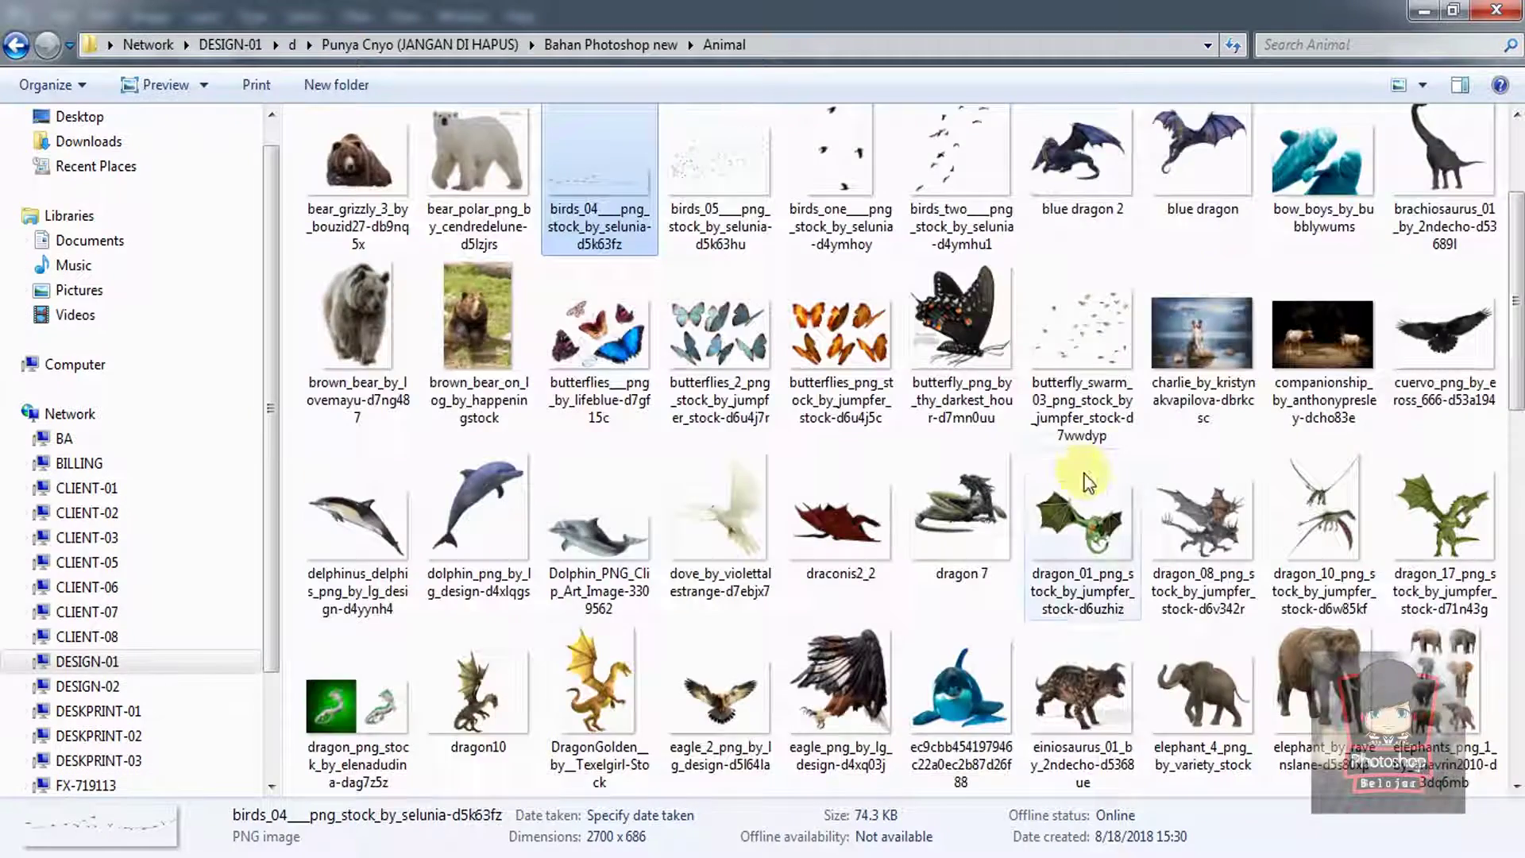
Step: Switch from the Animal folder to the All Effect folder and show its files as thumbnails
scroll(1075, 476, down, 10)
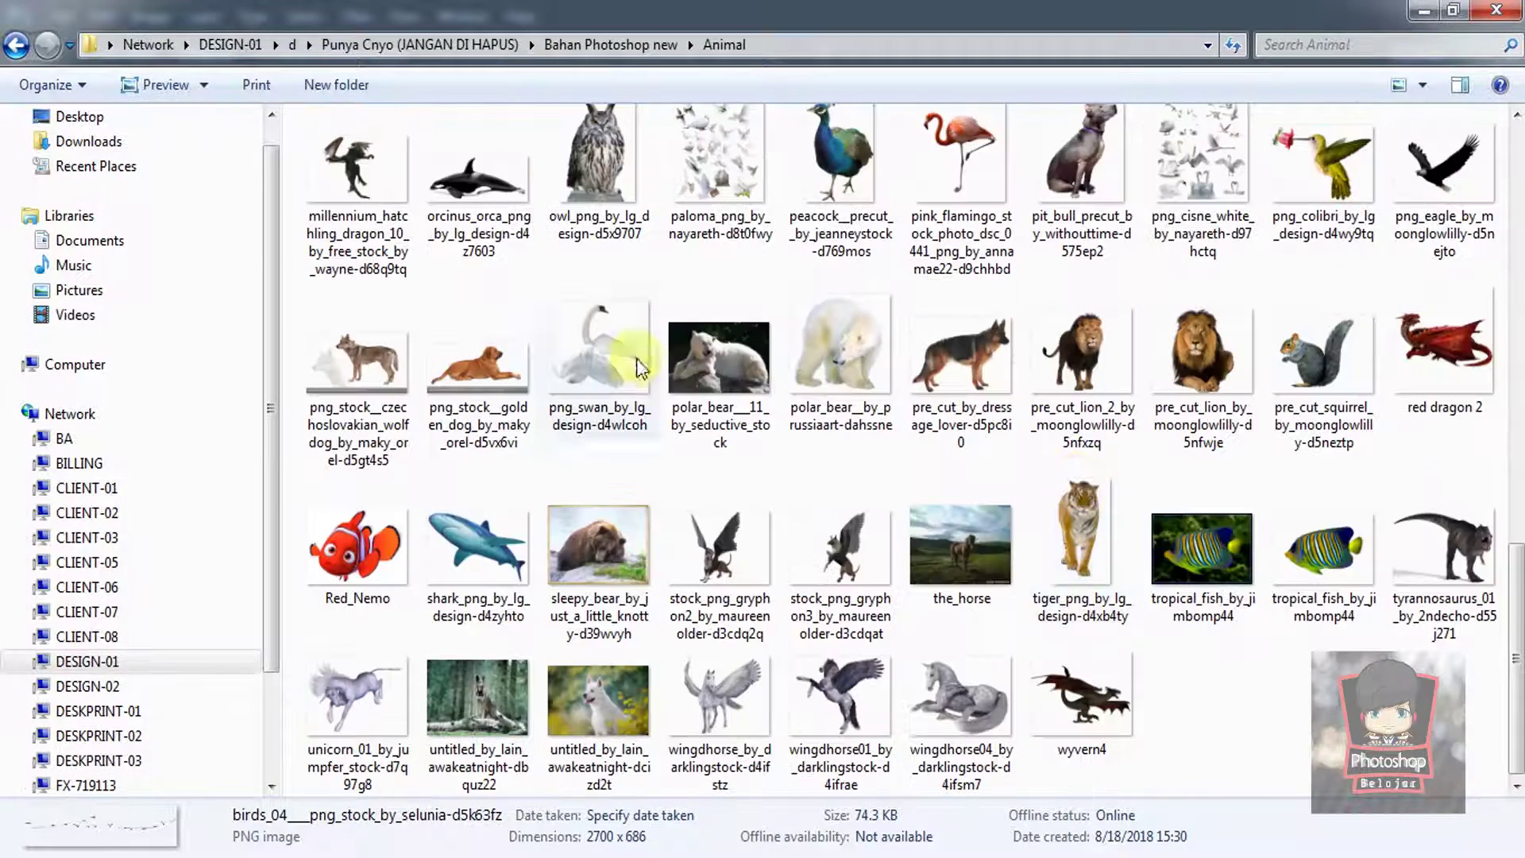
key(BackSpace)
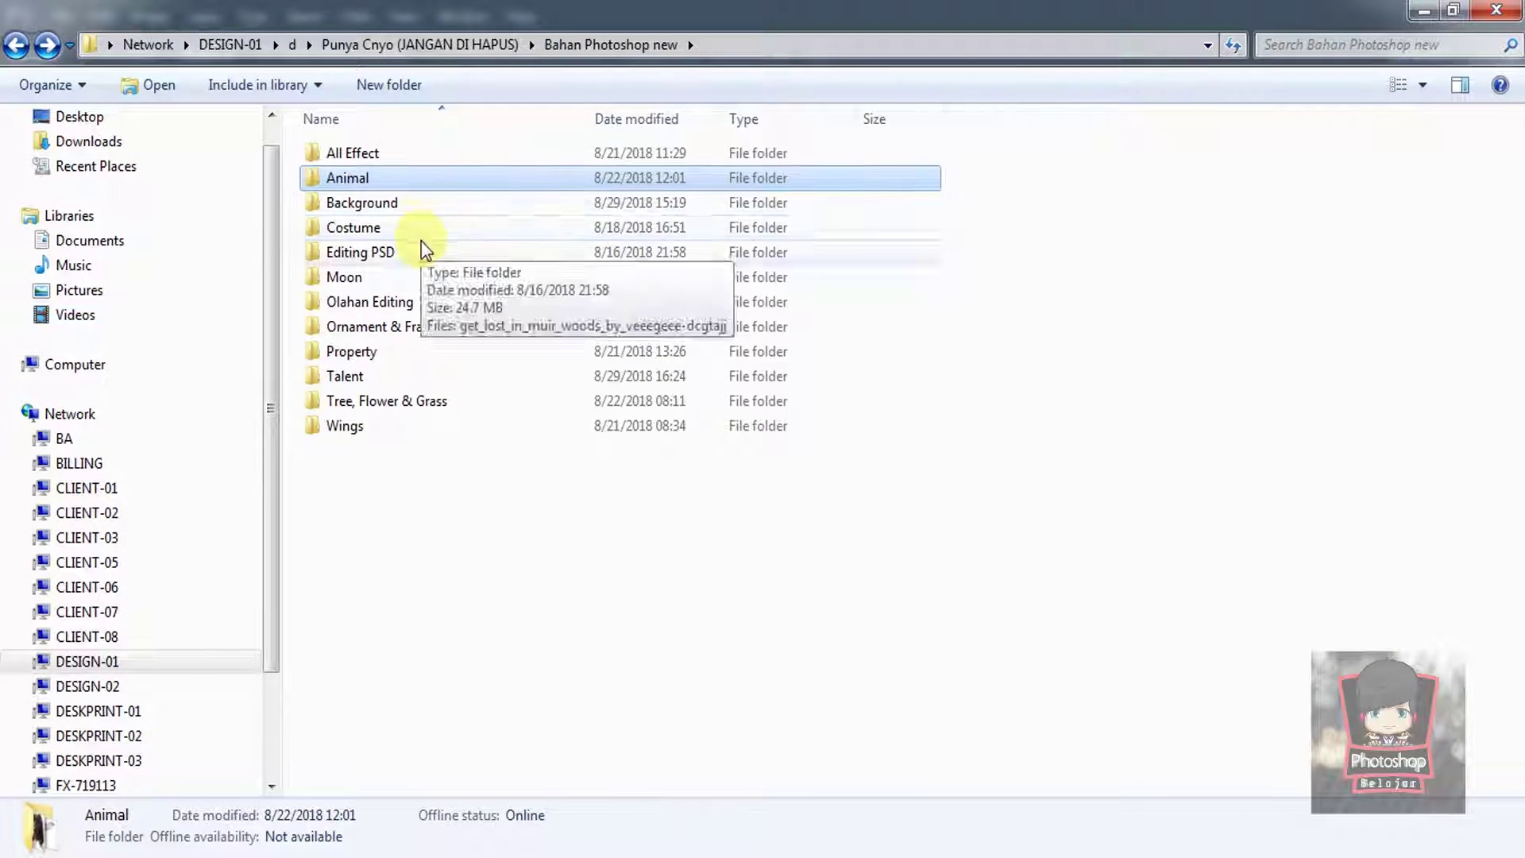
double_click(410, 154)
click(1422, 85)
click(1350, 157)
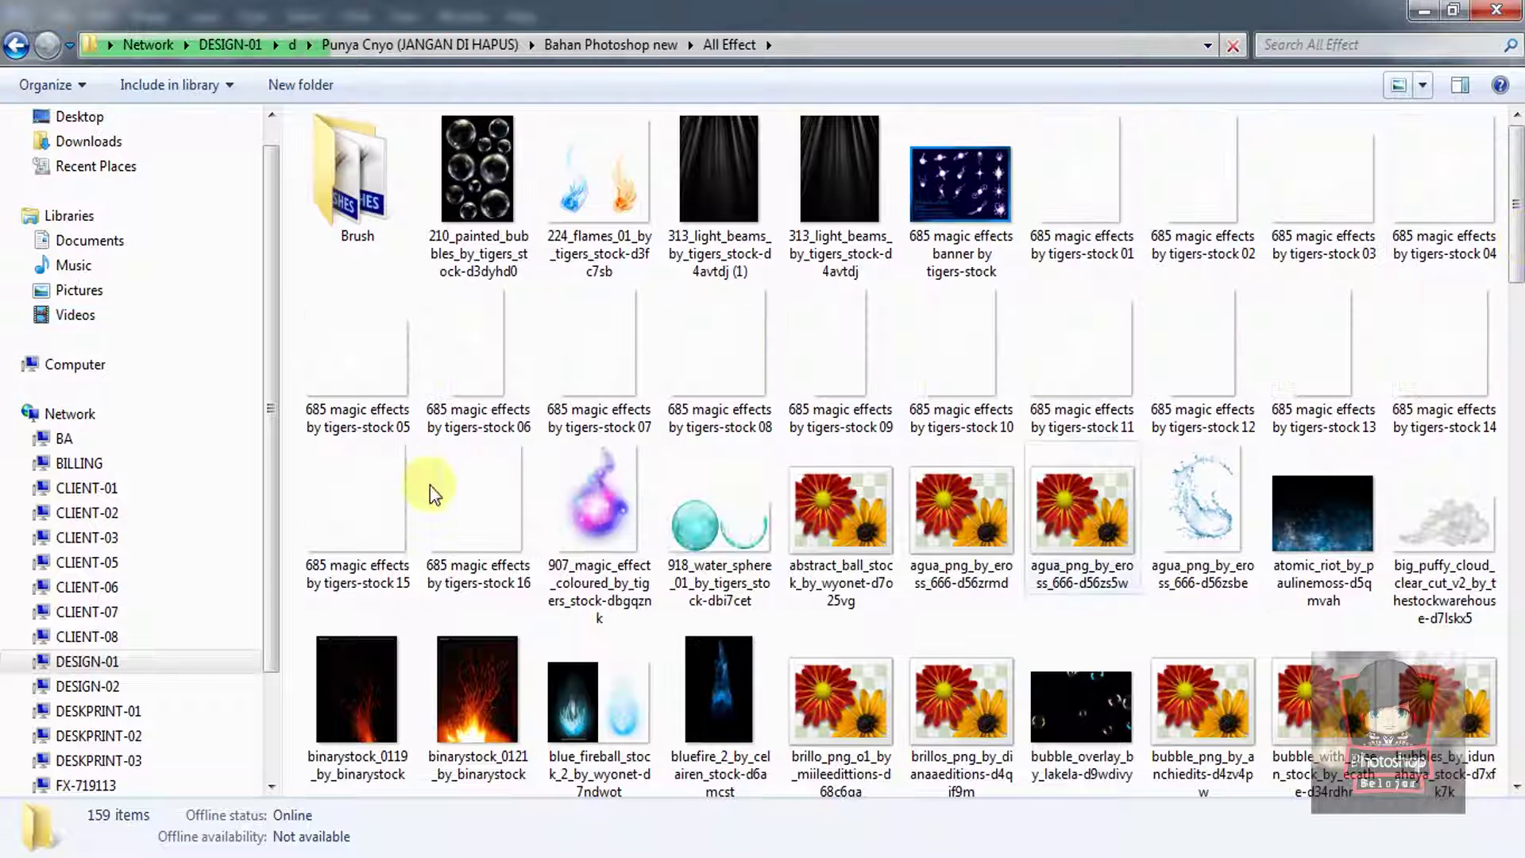
Step: Load the flare_brush_set_4_pack brush file from the Brush folder inside All Effect
click(493, 354)
click(357, 357)
click(357, 517)
click(479, 505)
click(803, 675)
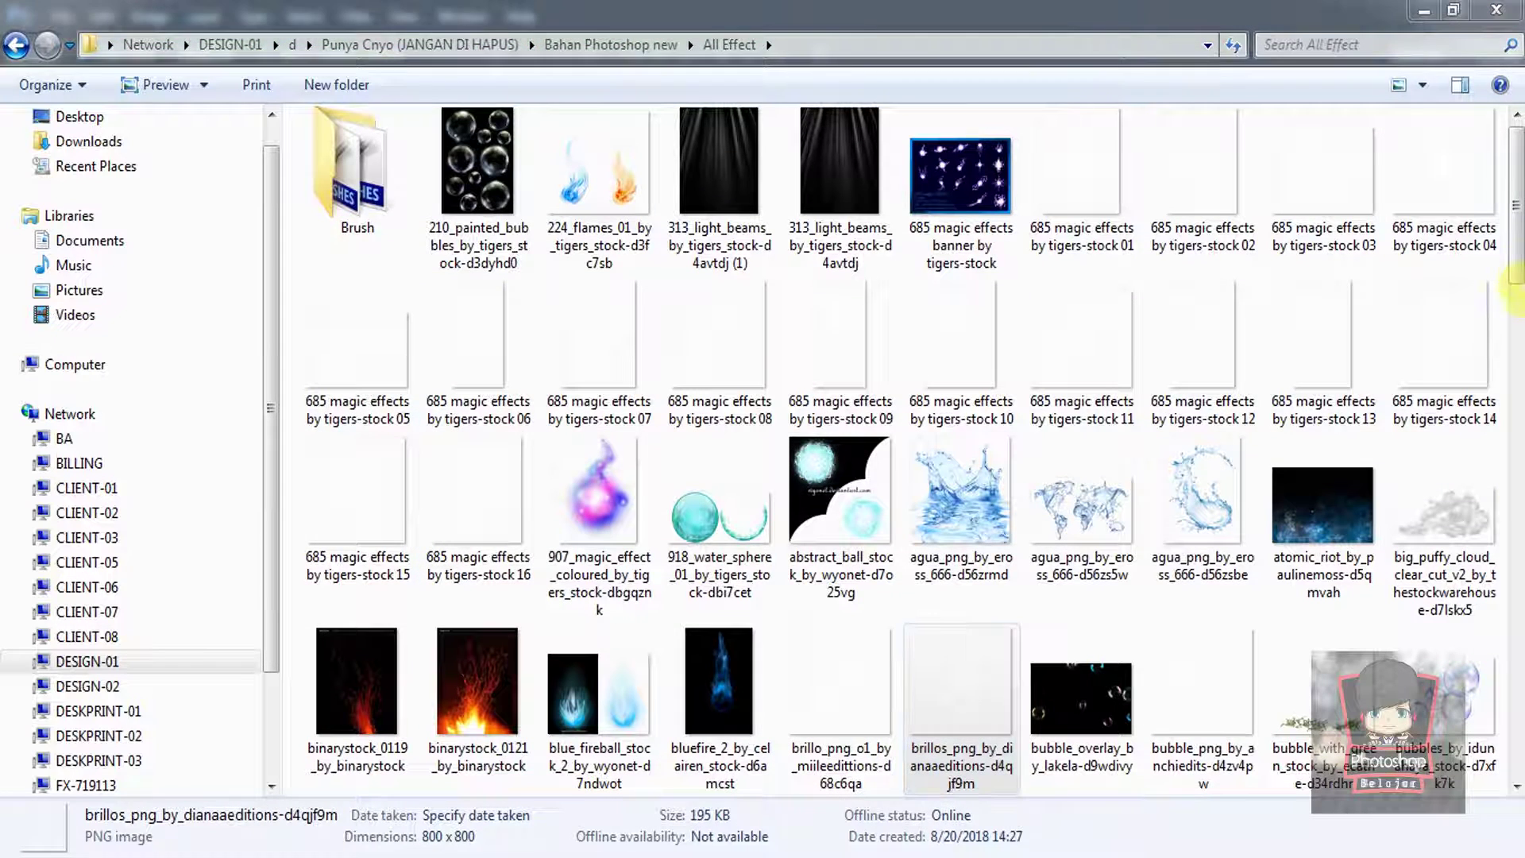
double_click(353, 178)
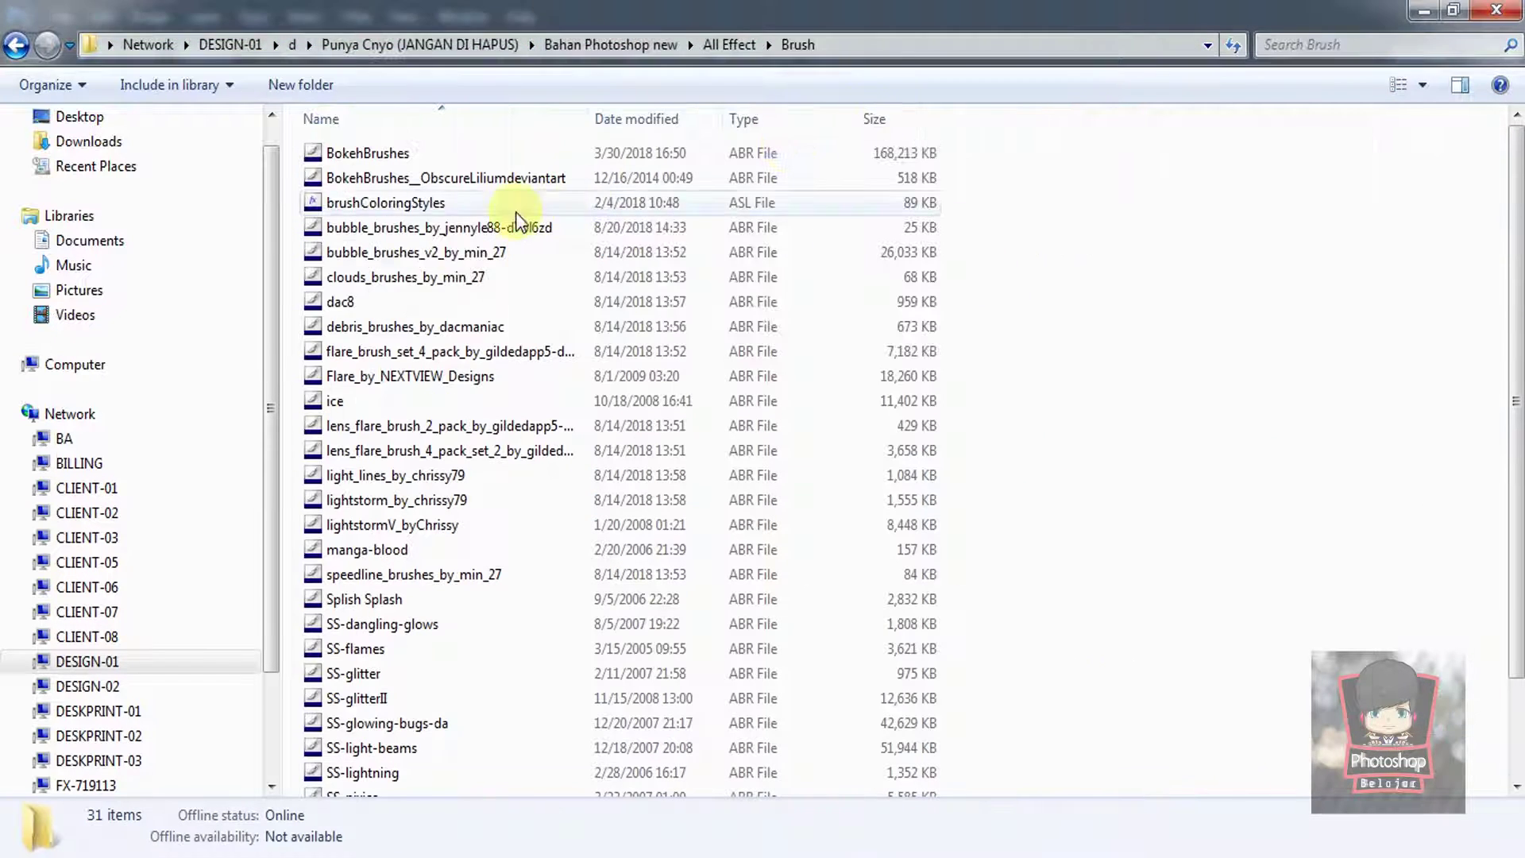
double_click(485, 354)
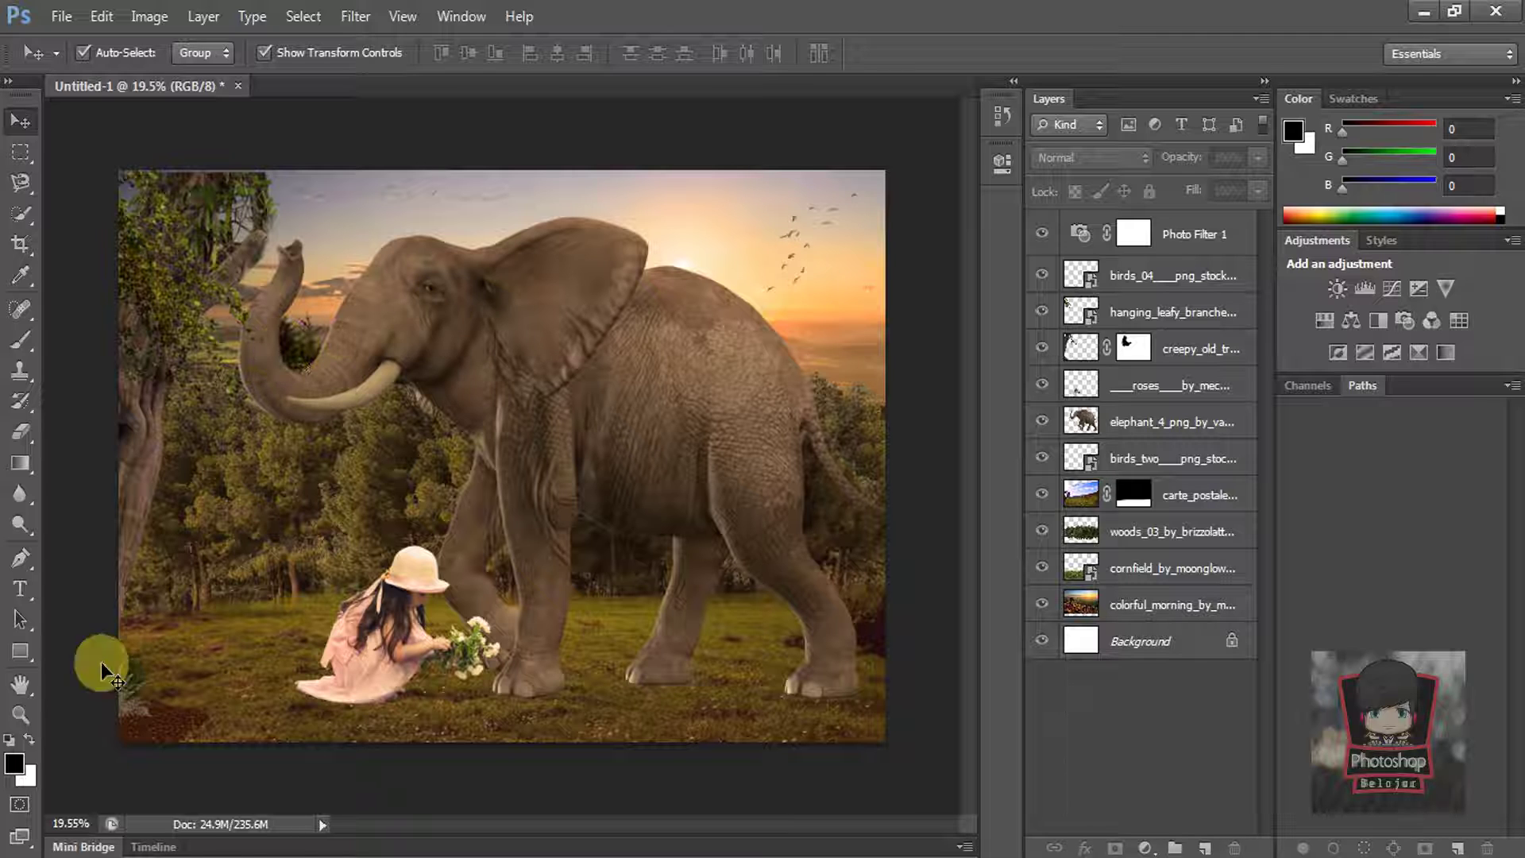
Step: Paint a single white flare over the sun on a new top layer with the 1116 px flare brush
click(20, 346)
click(1205, 847)
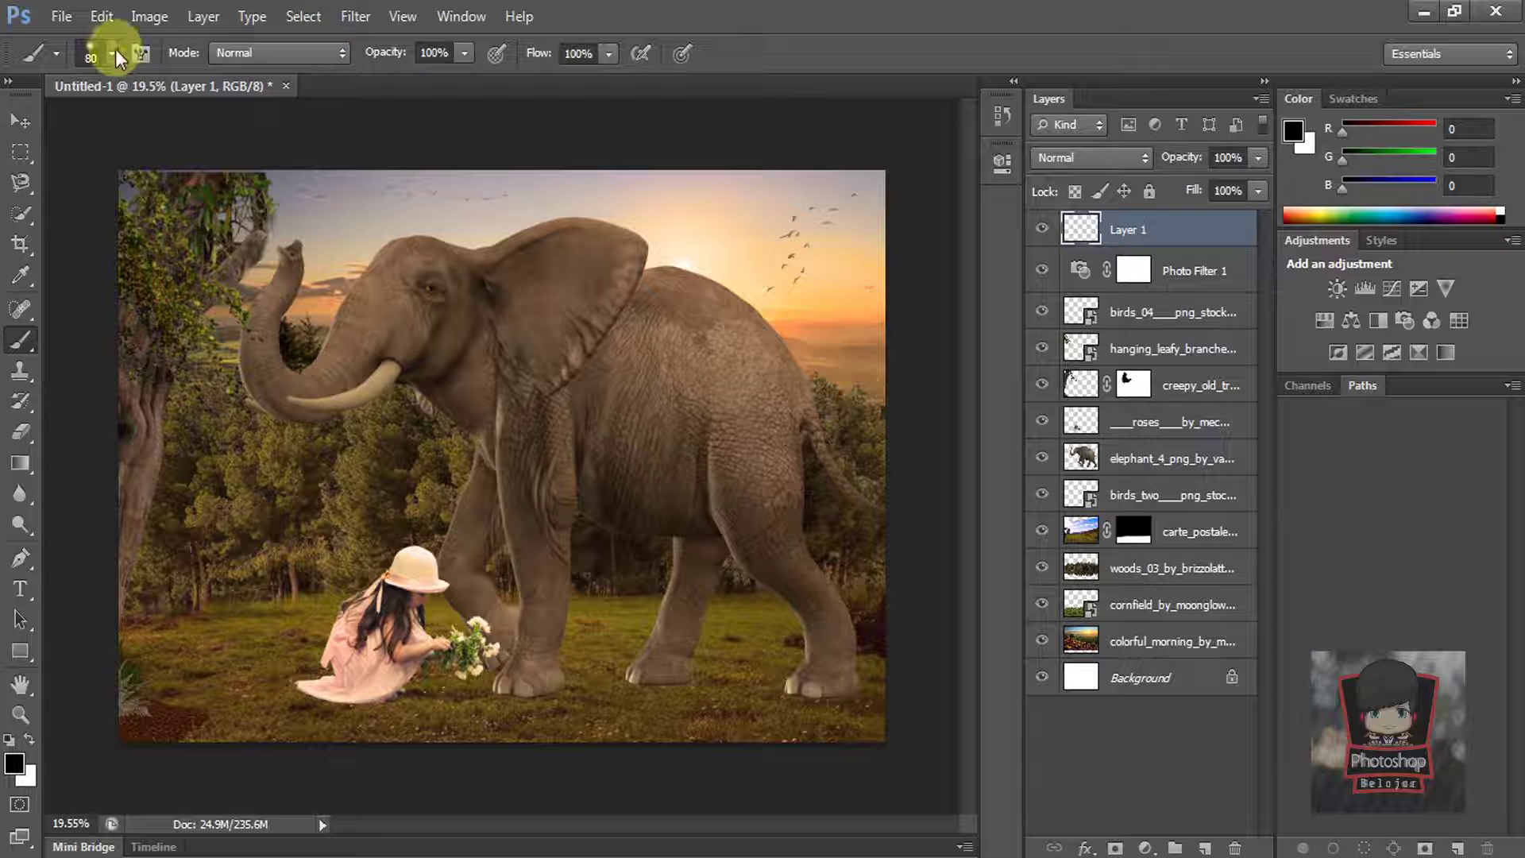
click(112, 54)
drag(301, 379, 536, 591)
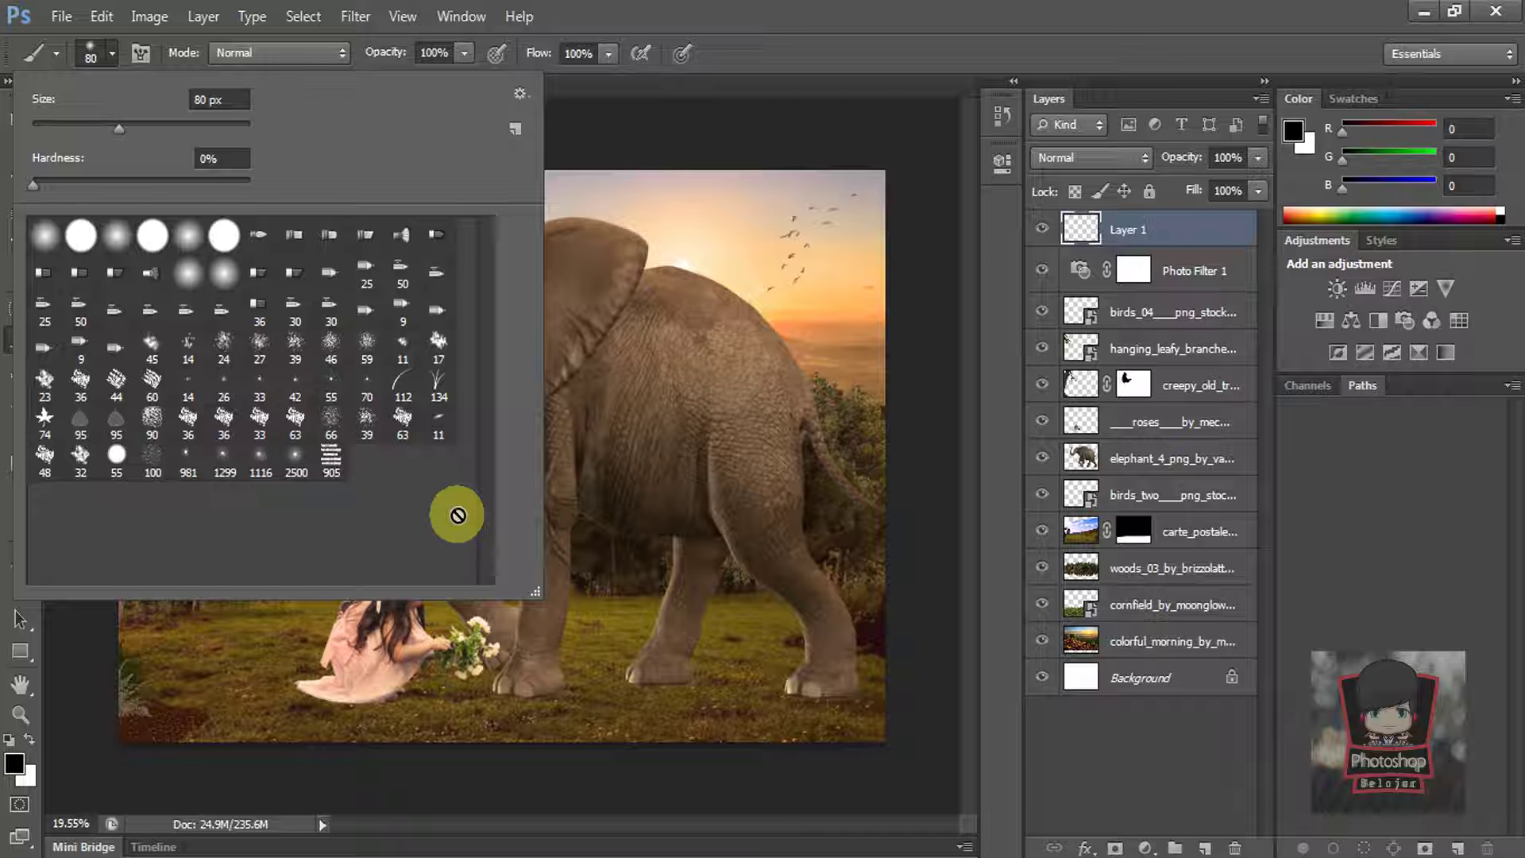
click(264, 463)
click(921, 11)
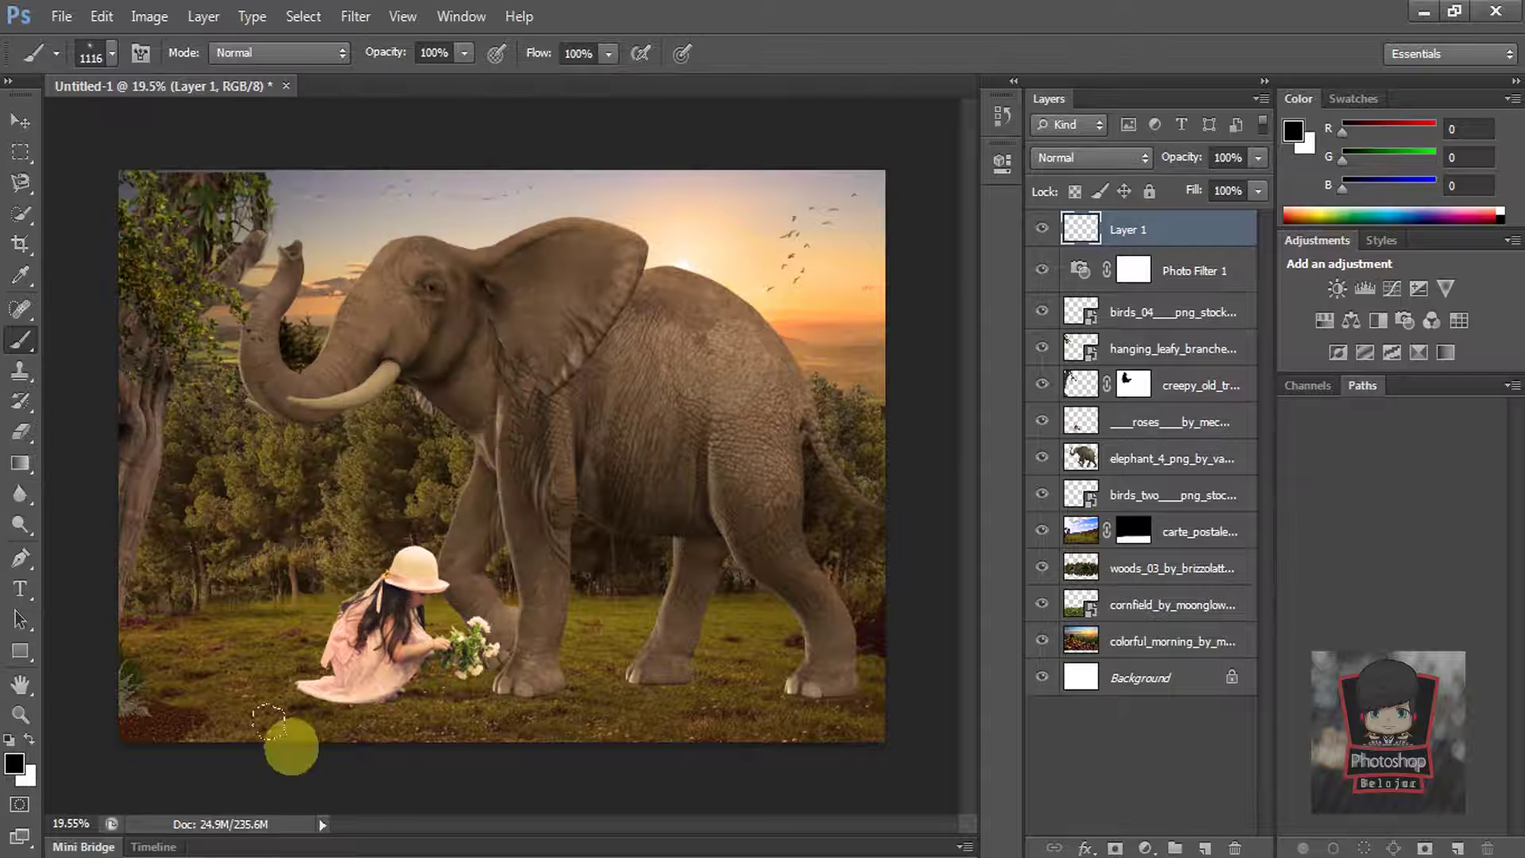
click(28, 739)
click(694, 257)
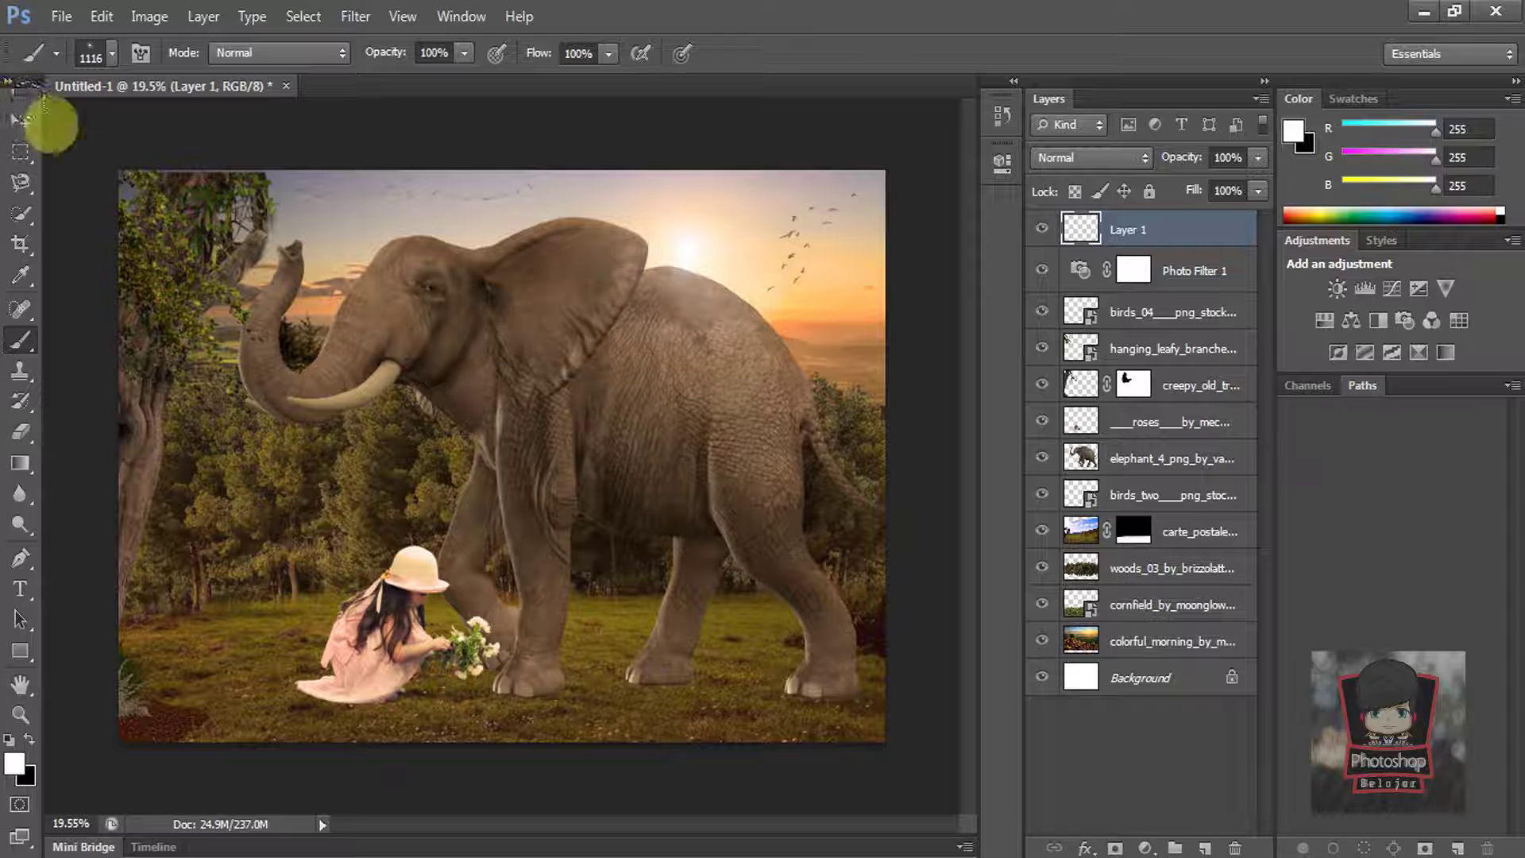
Step: Duplicate the flare layer and merge the copy with the original to strengthen the glow
click(20, 121)
key(ctrl+j)
right_click(1168, 273)
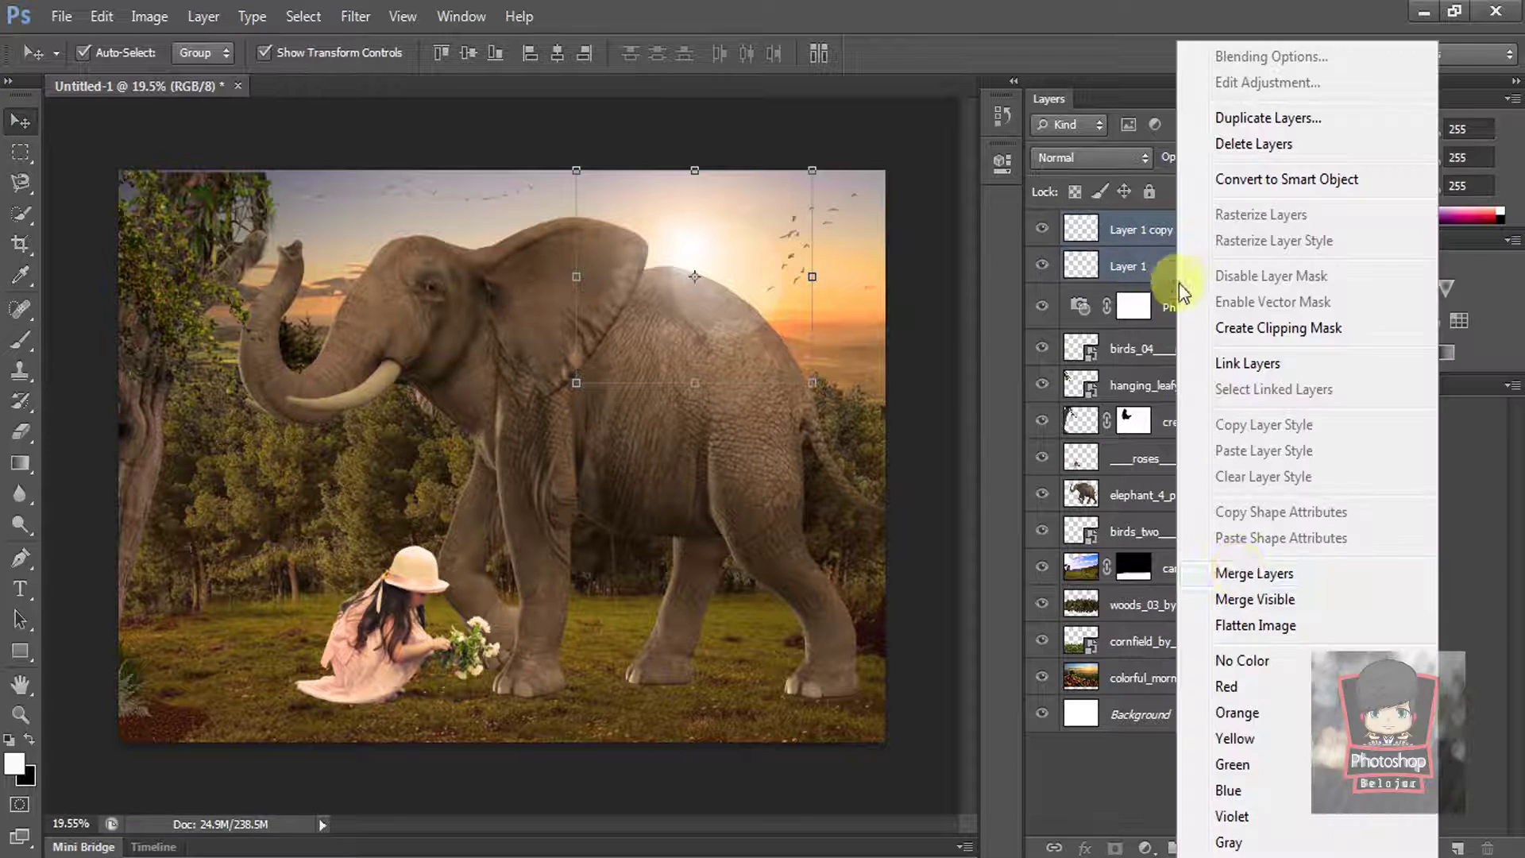
click(1260, 582)
Step: Enlarge the merged flare around the sun so its glow reaches over the elephant's back
drag(812, 382, 777, 303)
key(Return)
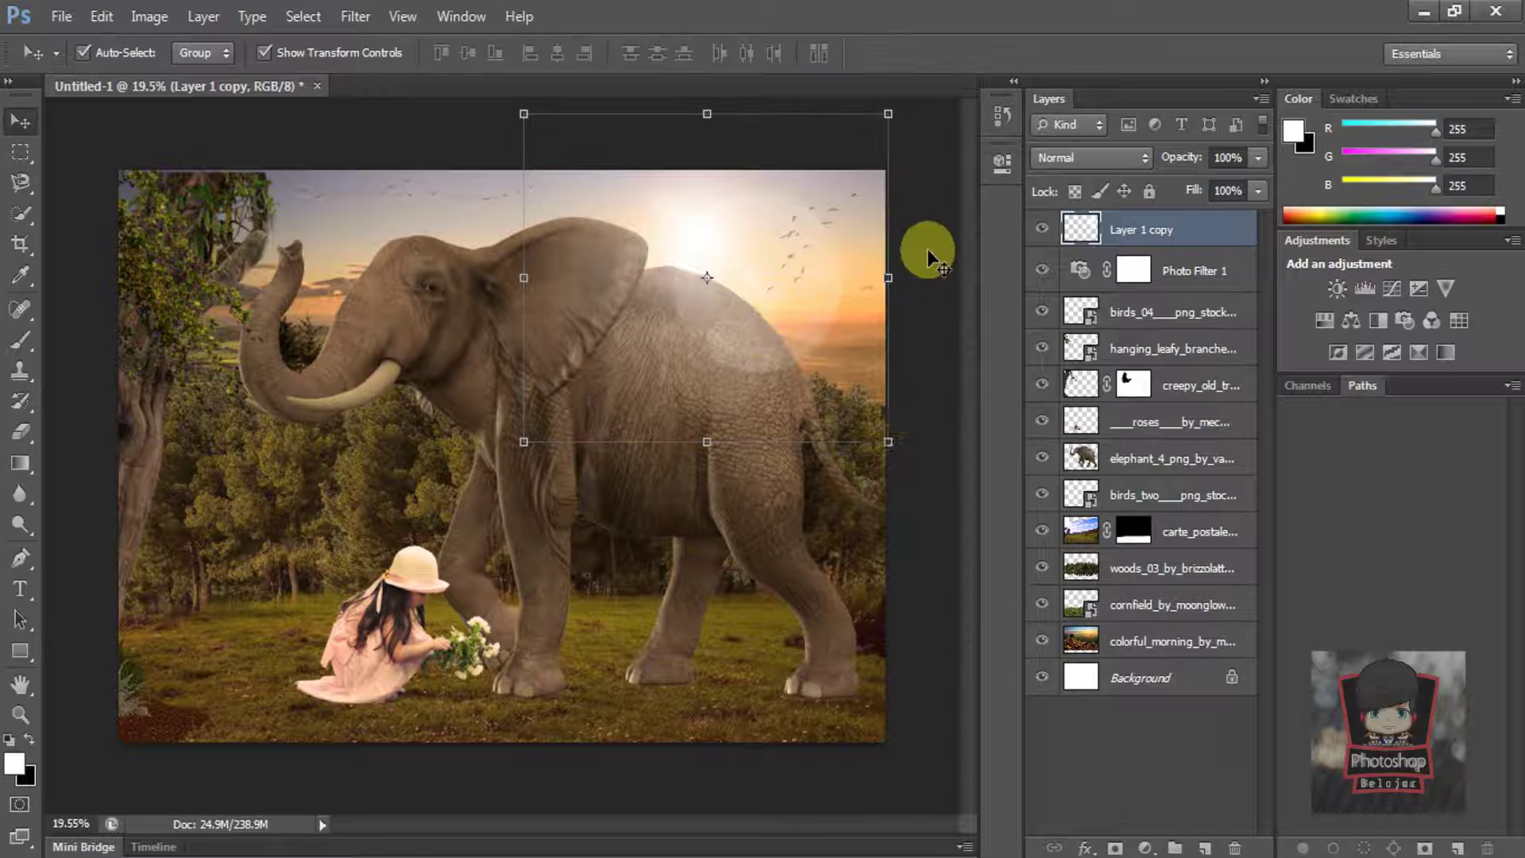
click(930, 255)
scroll(722, 456, down, 1)
Step: Try a Curves adjustment layer above Photo Filter 1, compare the image without it and delete it
click(1134, 270)
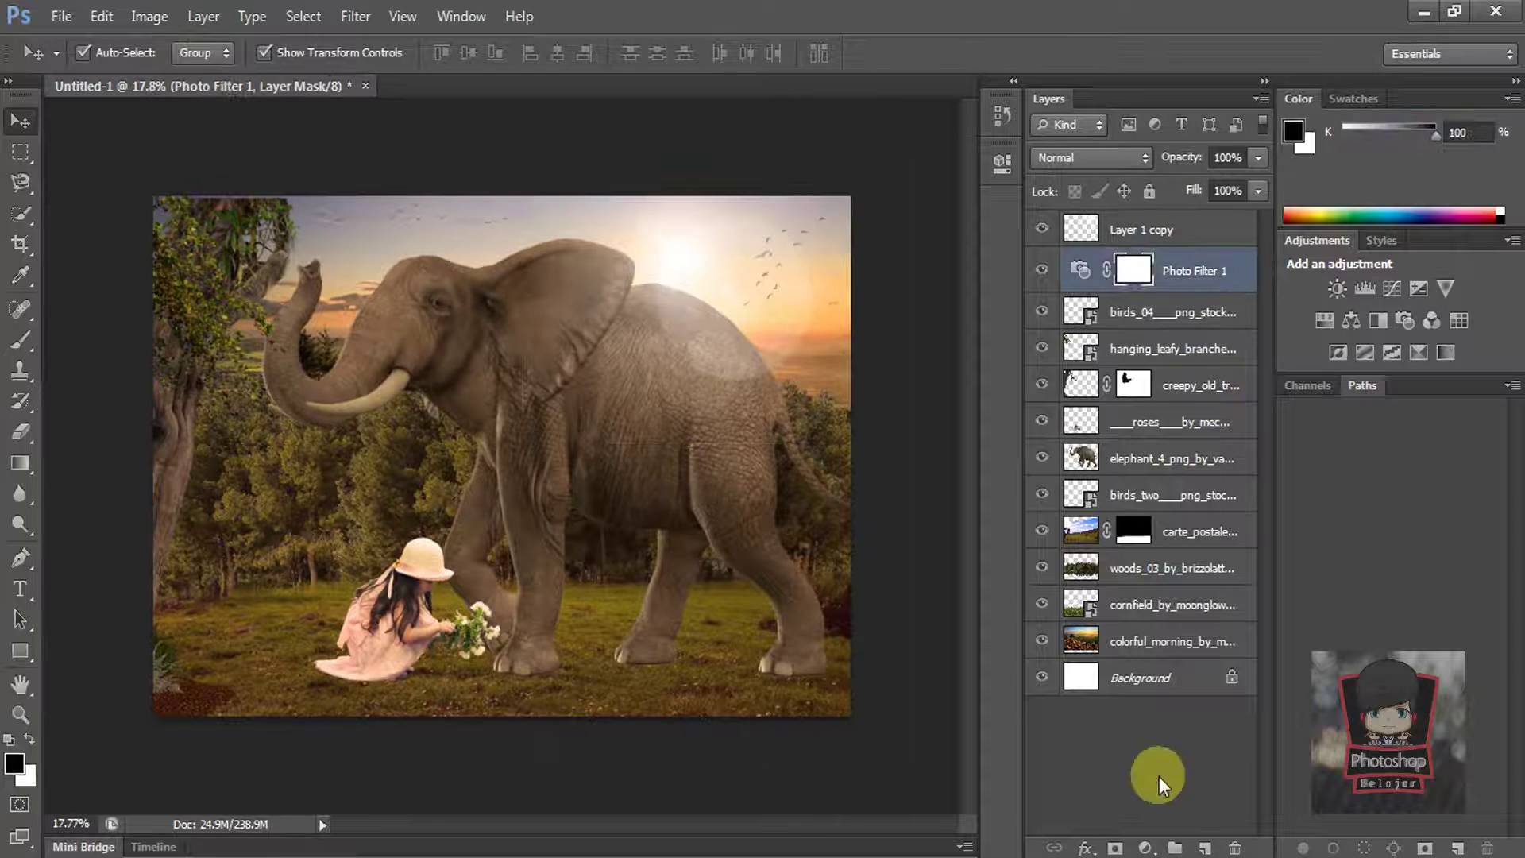
click(1144, 847)
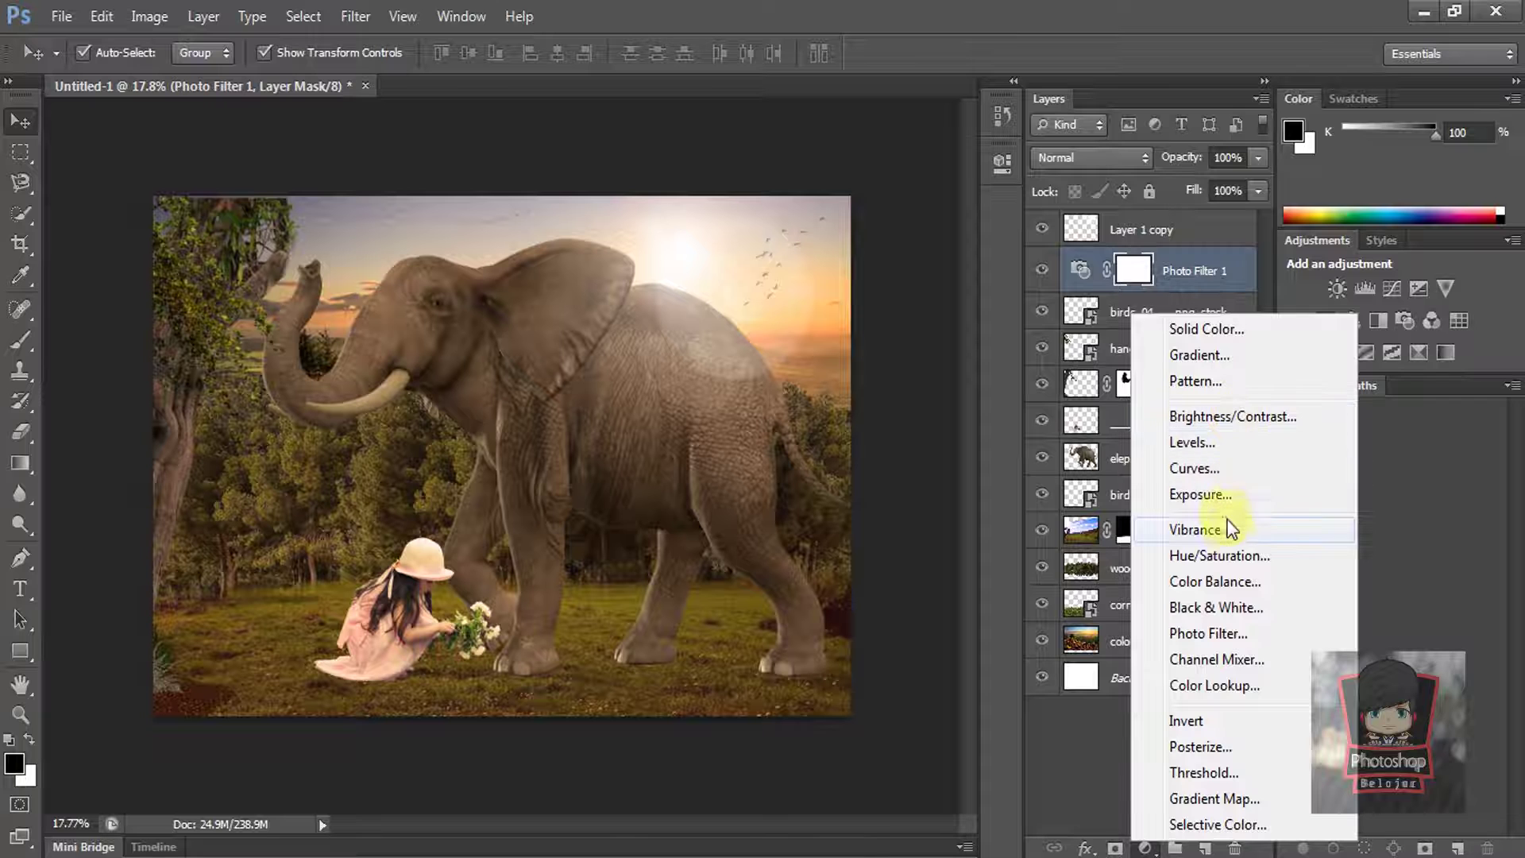
click(1195, 468)
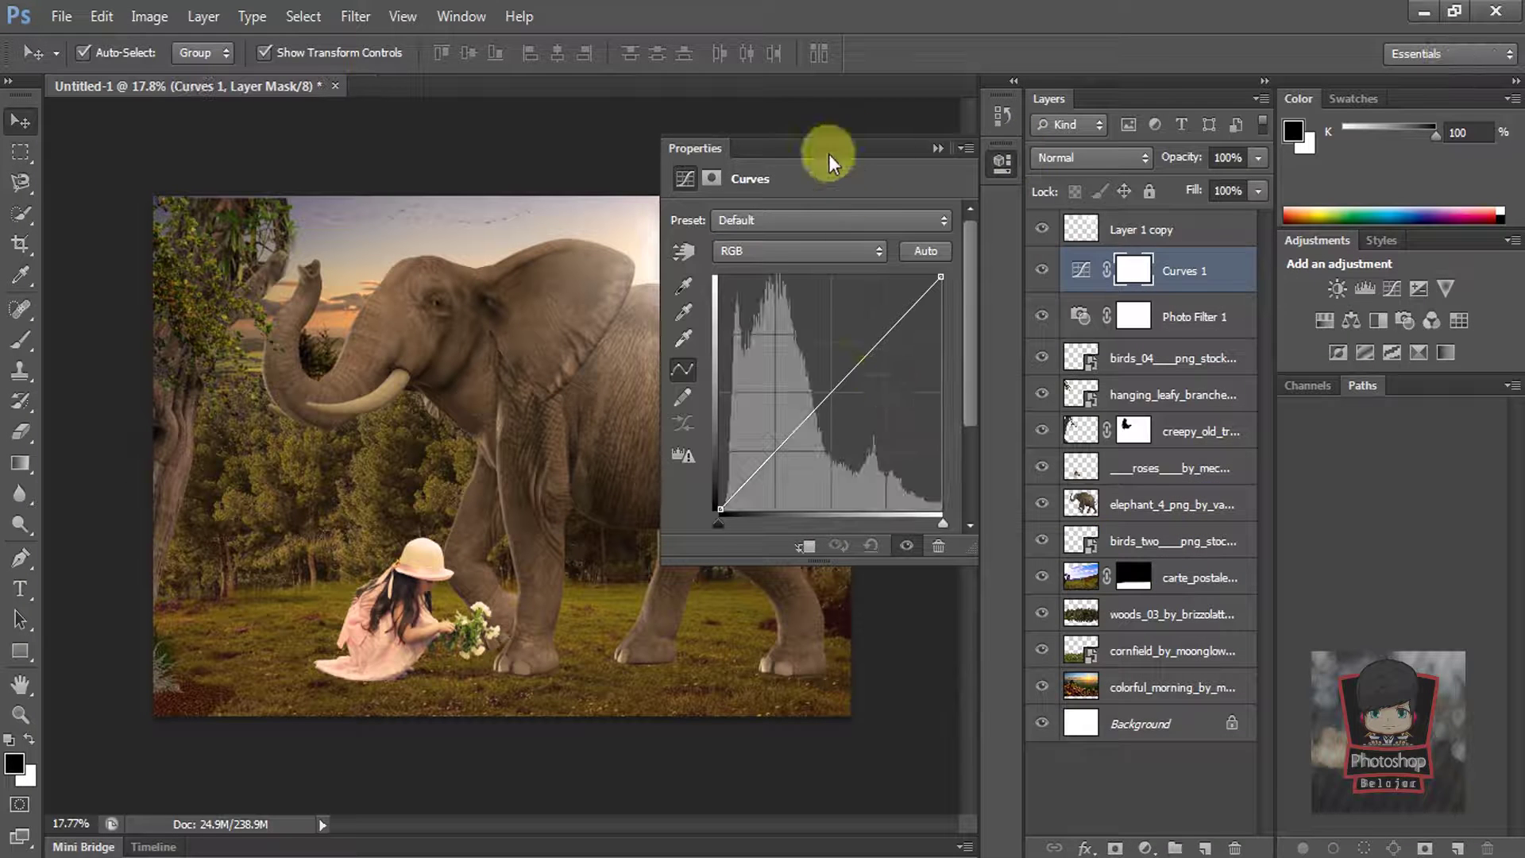
drag(832, 165, 1112, 100)
mouse_move(1162, 298)
mouse_down()
mouse_move(1174, 317)
mouse_move(1170, 304)
mouse_up()
click(1047, 98)
click(1042, 271)
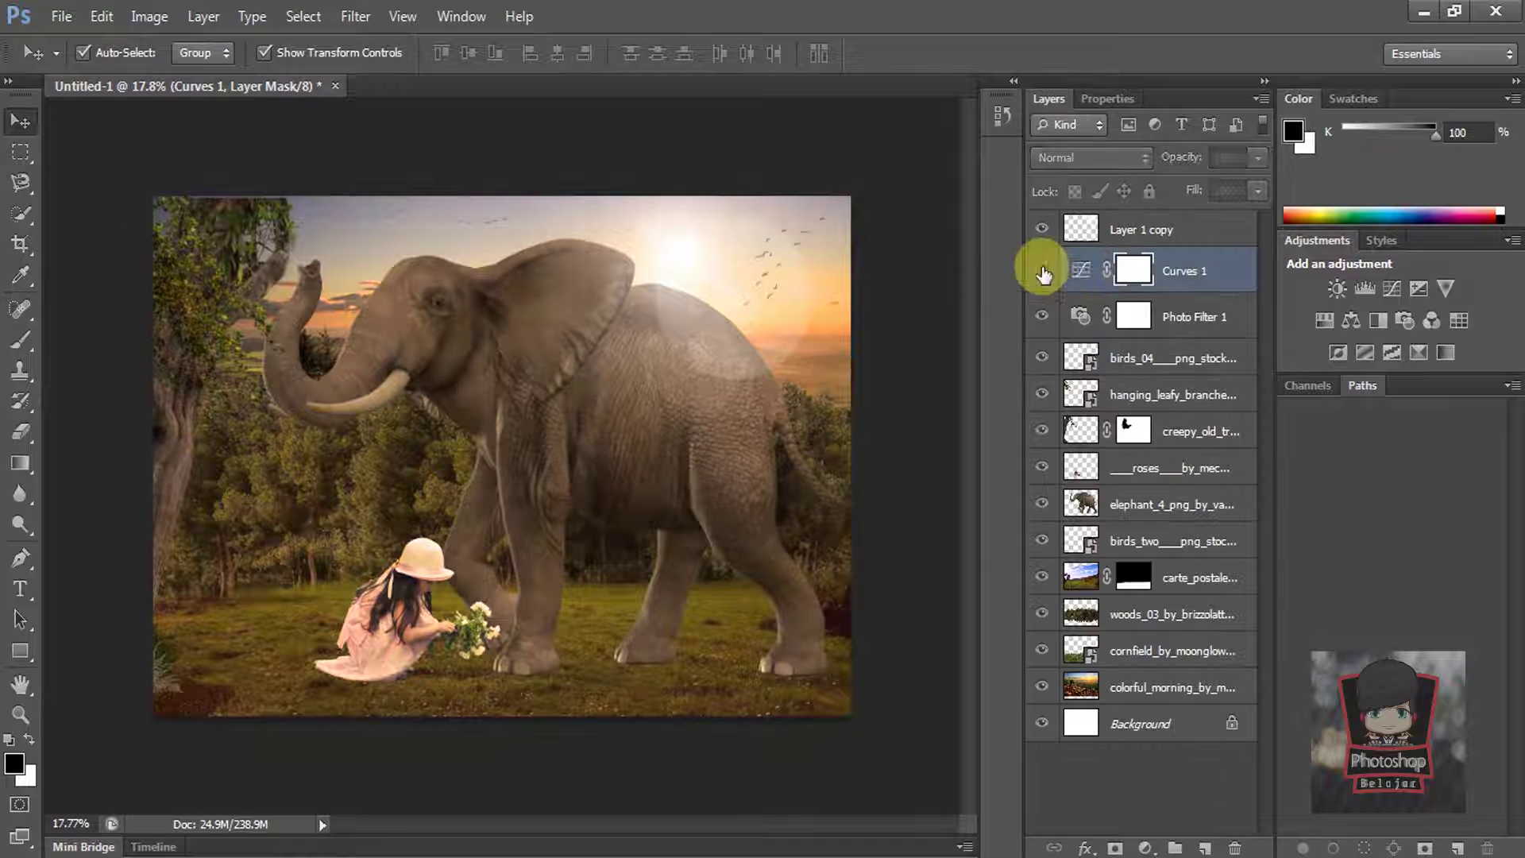
key(Delete)
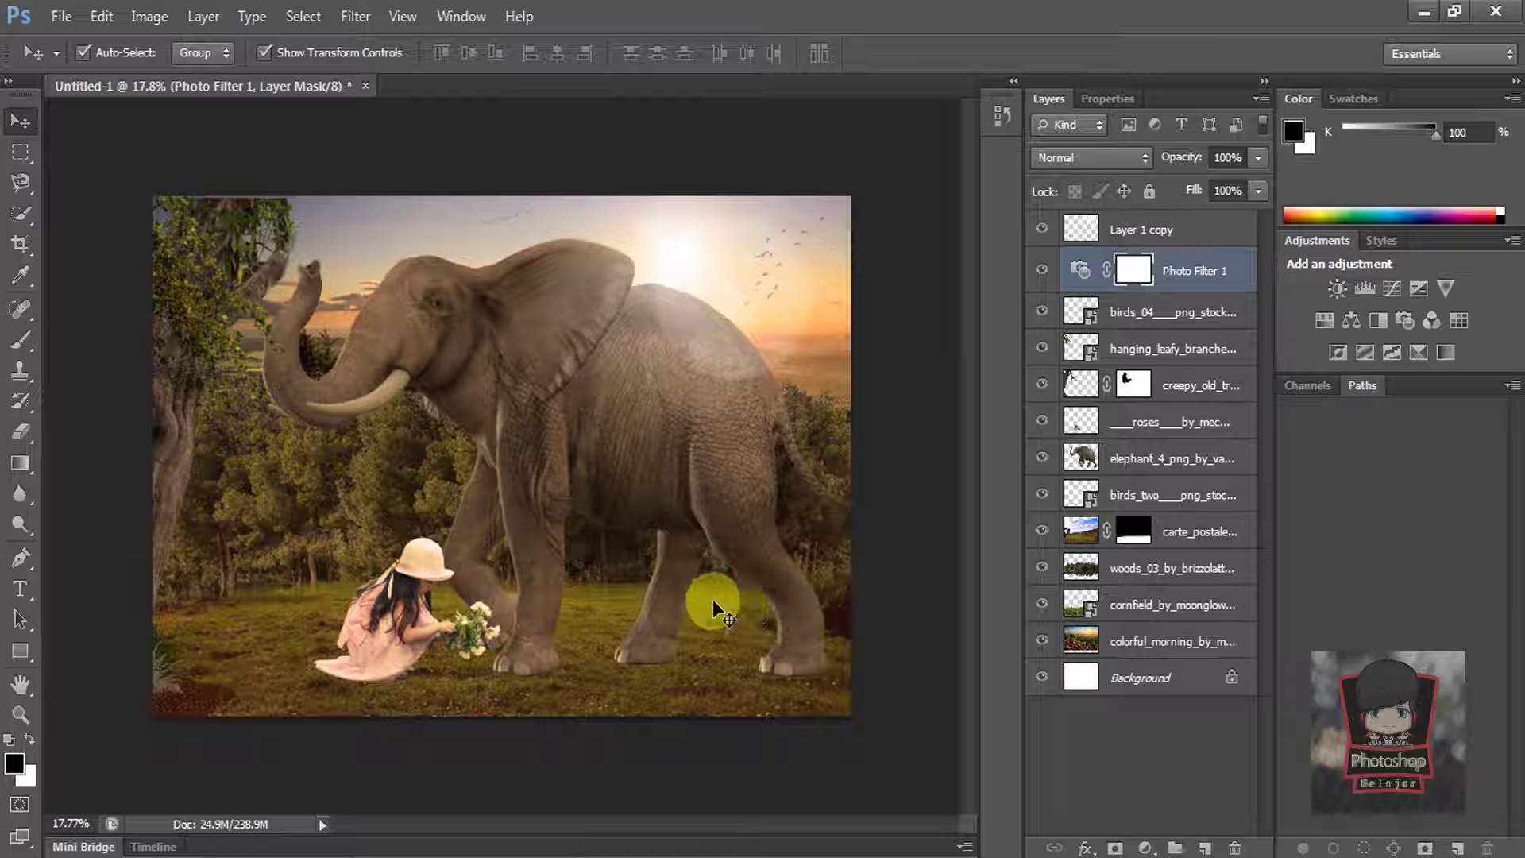
Step: Browse the Brush and All Effect folders for a suitable effect image and preview the texture_95_3000x3000 file
click(170, 800)
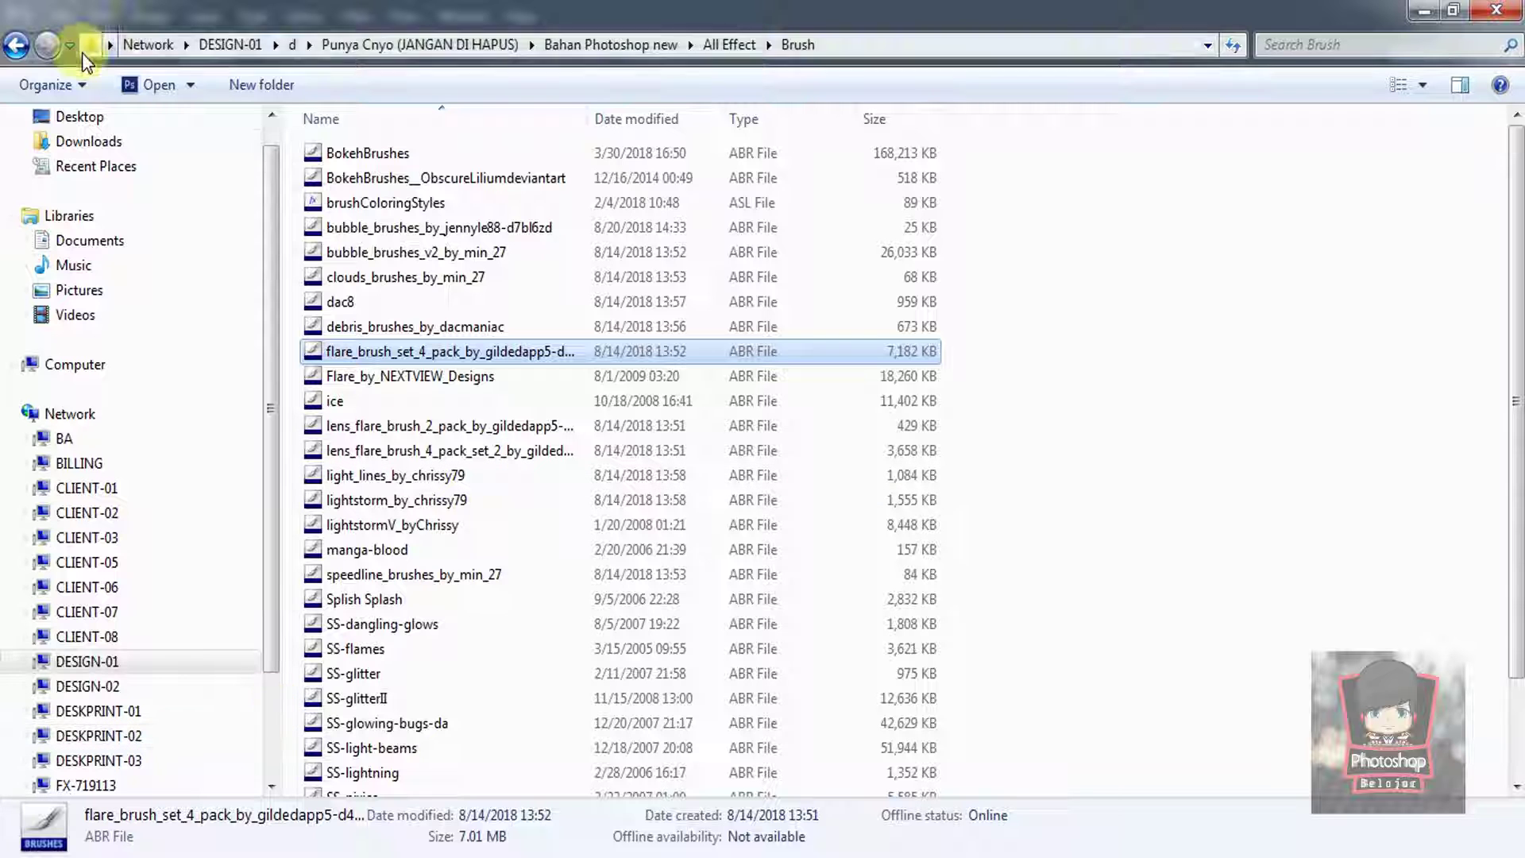
scroll(469, 599, down, 2)
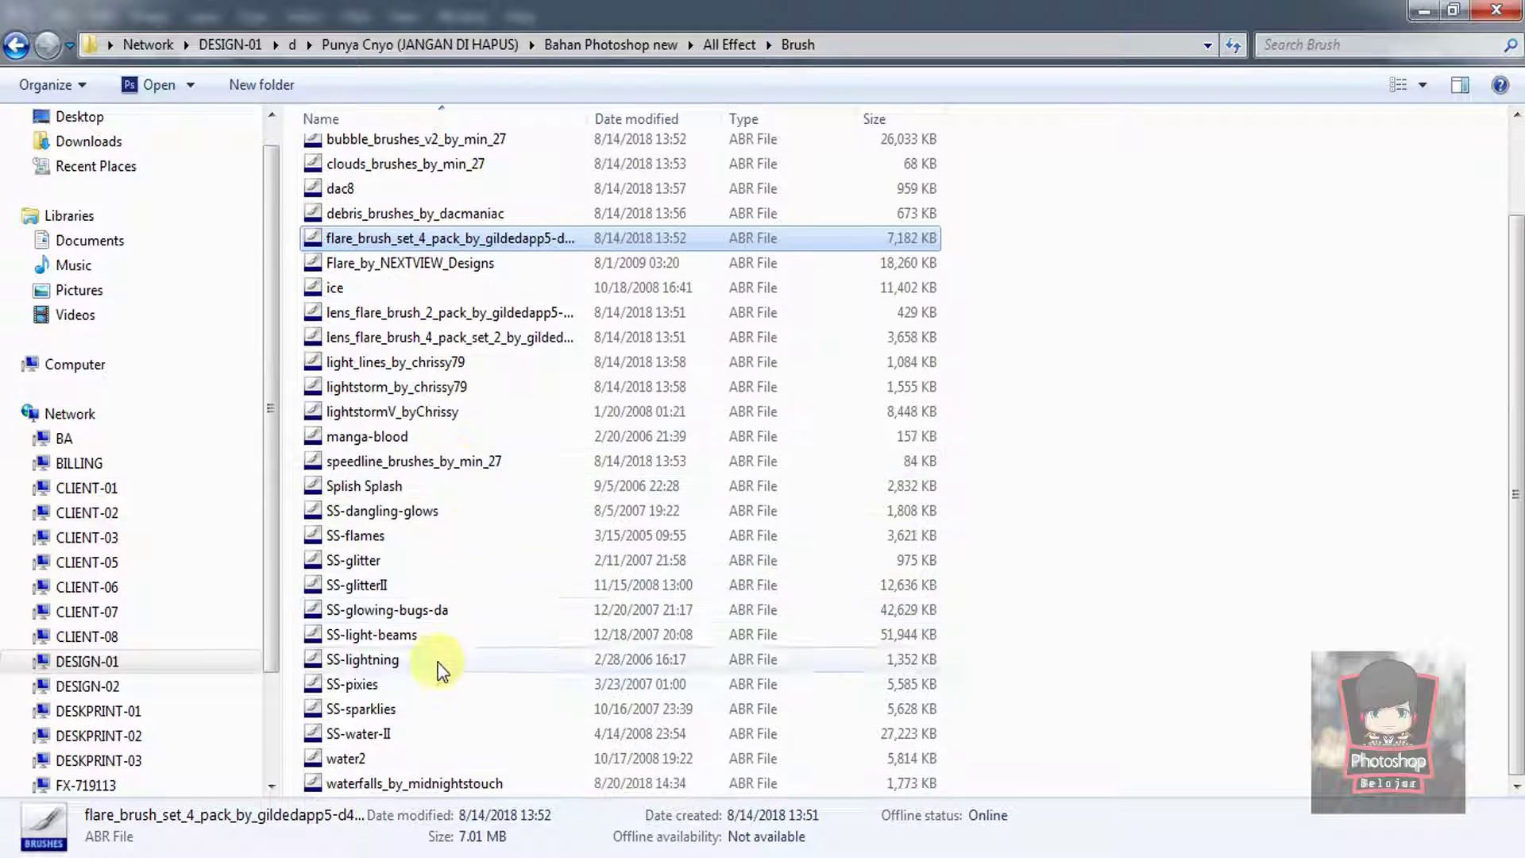
key(BackSpace)
drag(1519, 246, 1520, 630)
click(382, 278)
drag(1518, 559, 1521, 673)
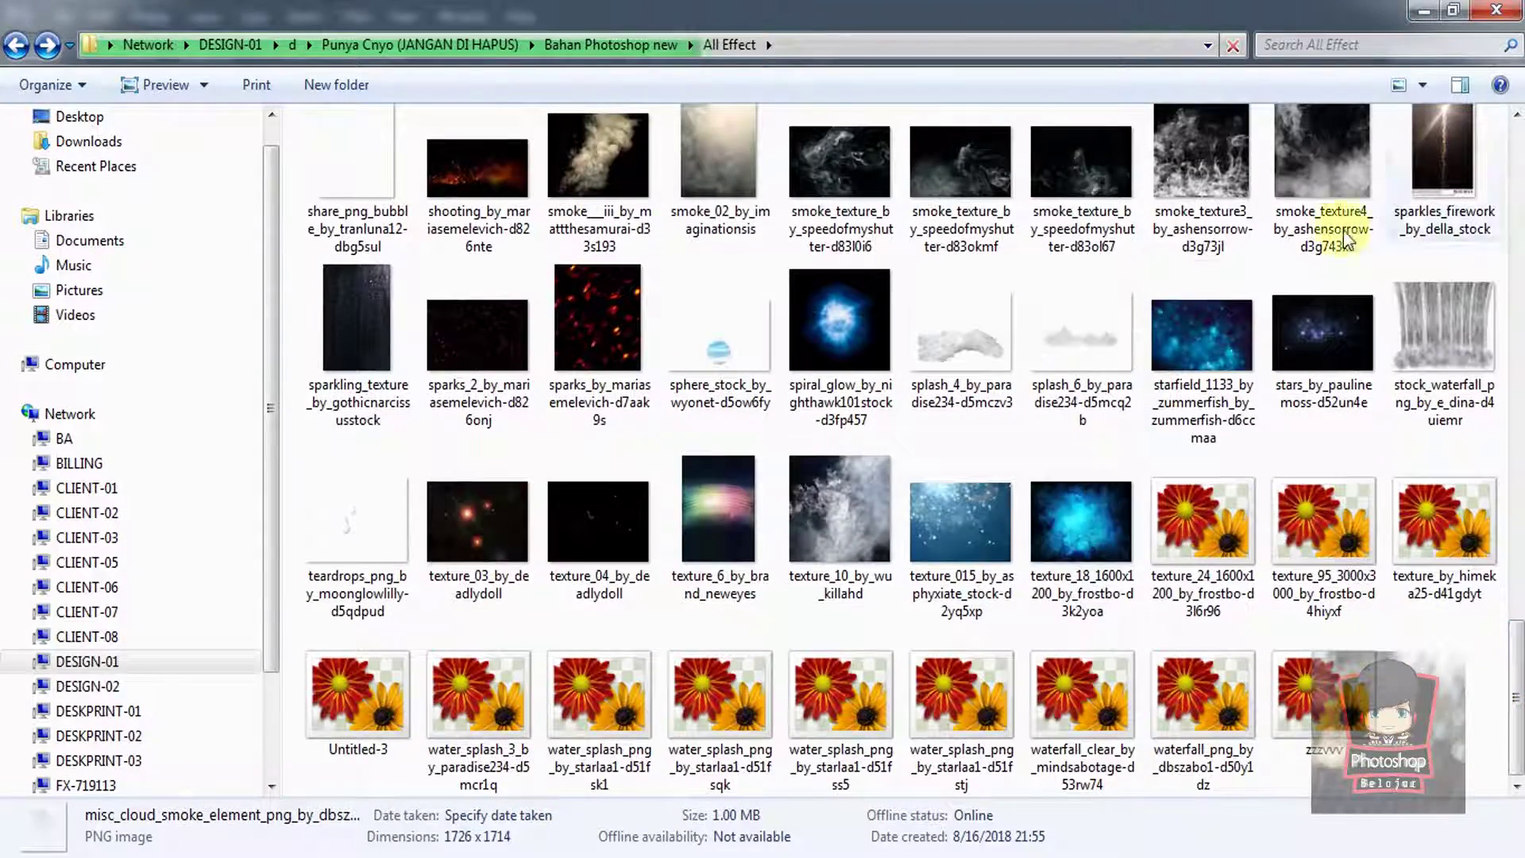
double_click(1288, 493)
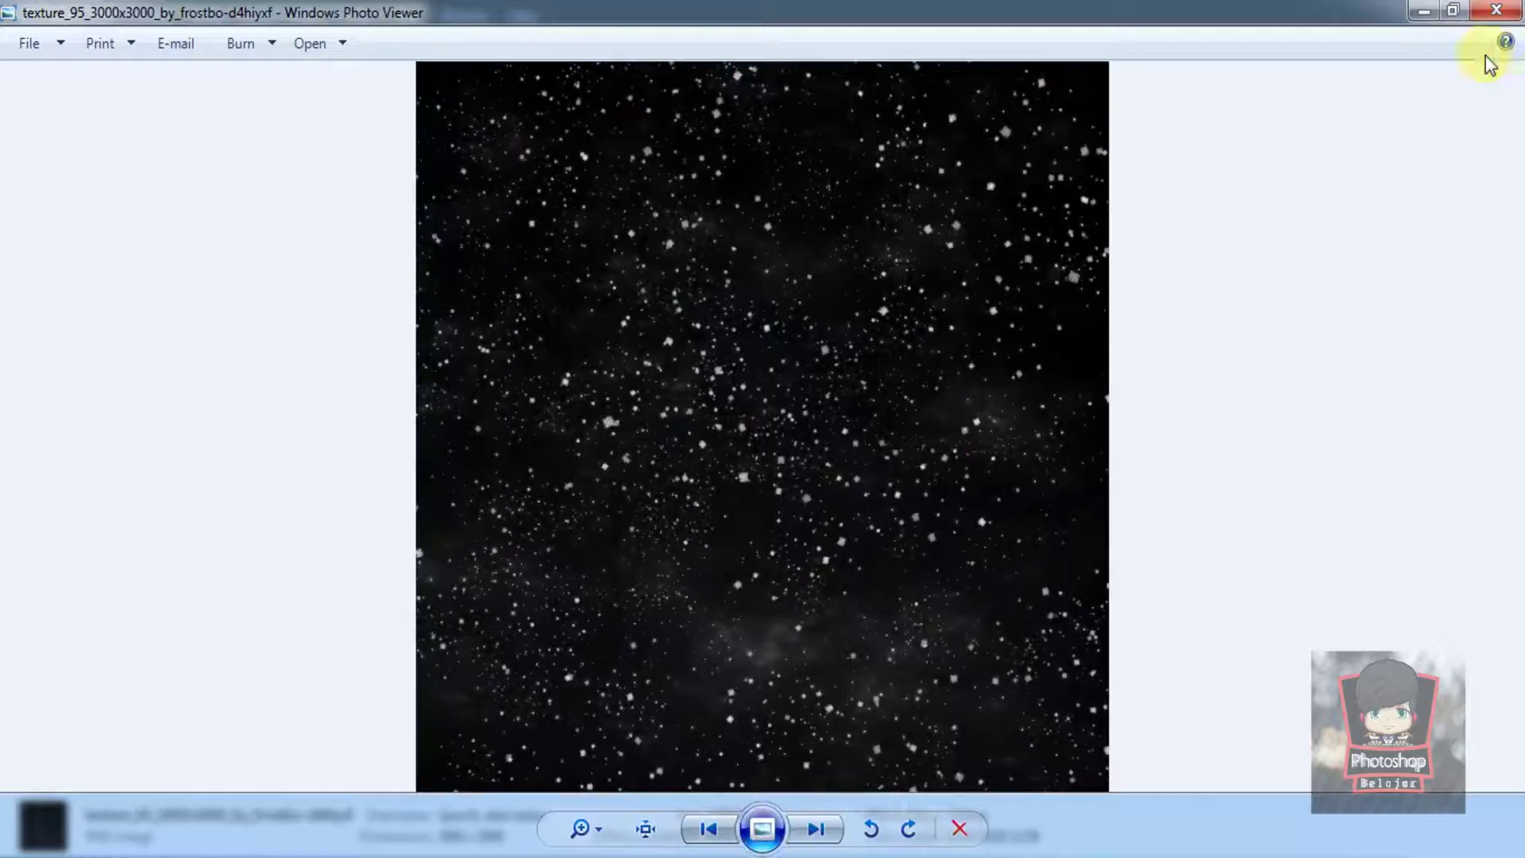
click(1496, 9)
Step: Place the dirt_charge_2 dust image into the composite, shrink it and position it around the elephant's front foot
drag(1516, 560, 1513, 382)
click(841, 131)
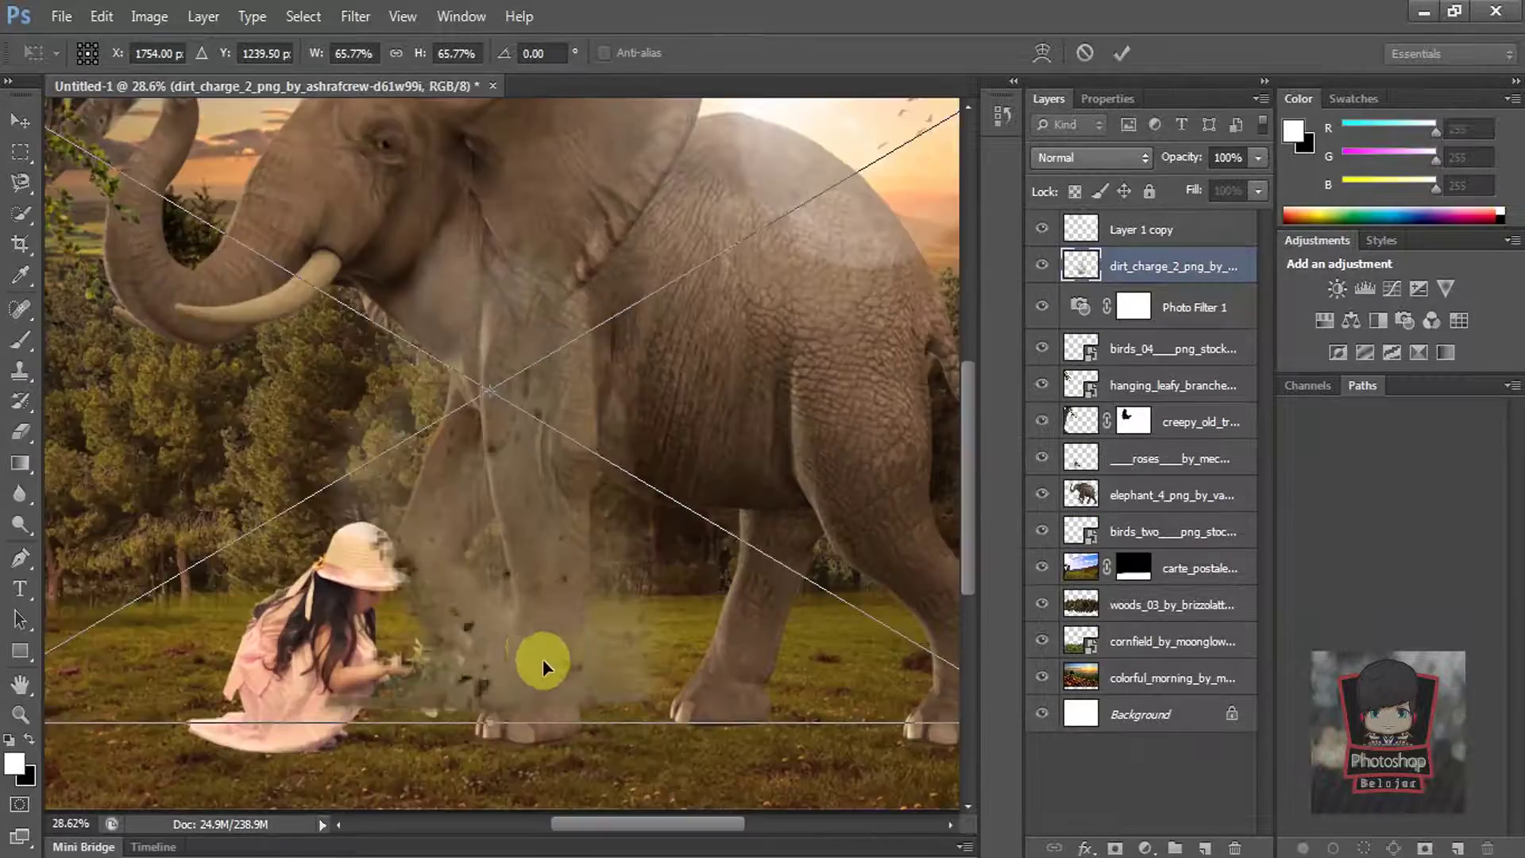
drag(544, 660, 576, 751)
scroll(504, 418, down, 3)
drag(873, 722, 638, 584)
drag(479, 556, 592, 674)
key(Return)
scroll(680, 693, up, 4)
Step: Move the dirt_charge_2 layer between the roses and elephant layers and rasterize it
drag(1174, 273, 1143, 450)
drag(1236, 181, 1286, 186)
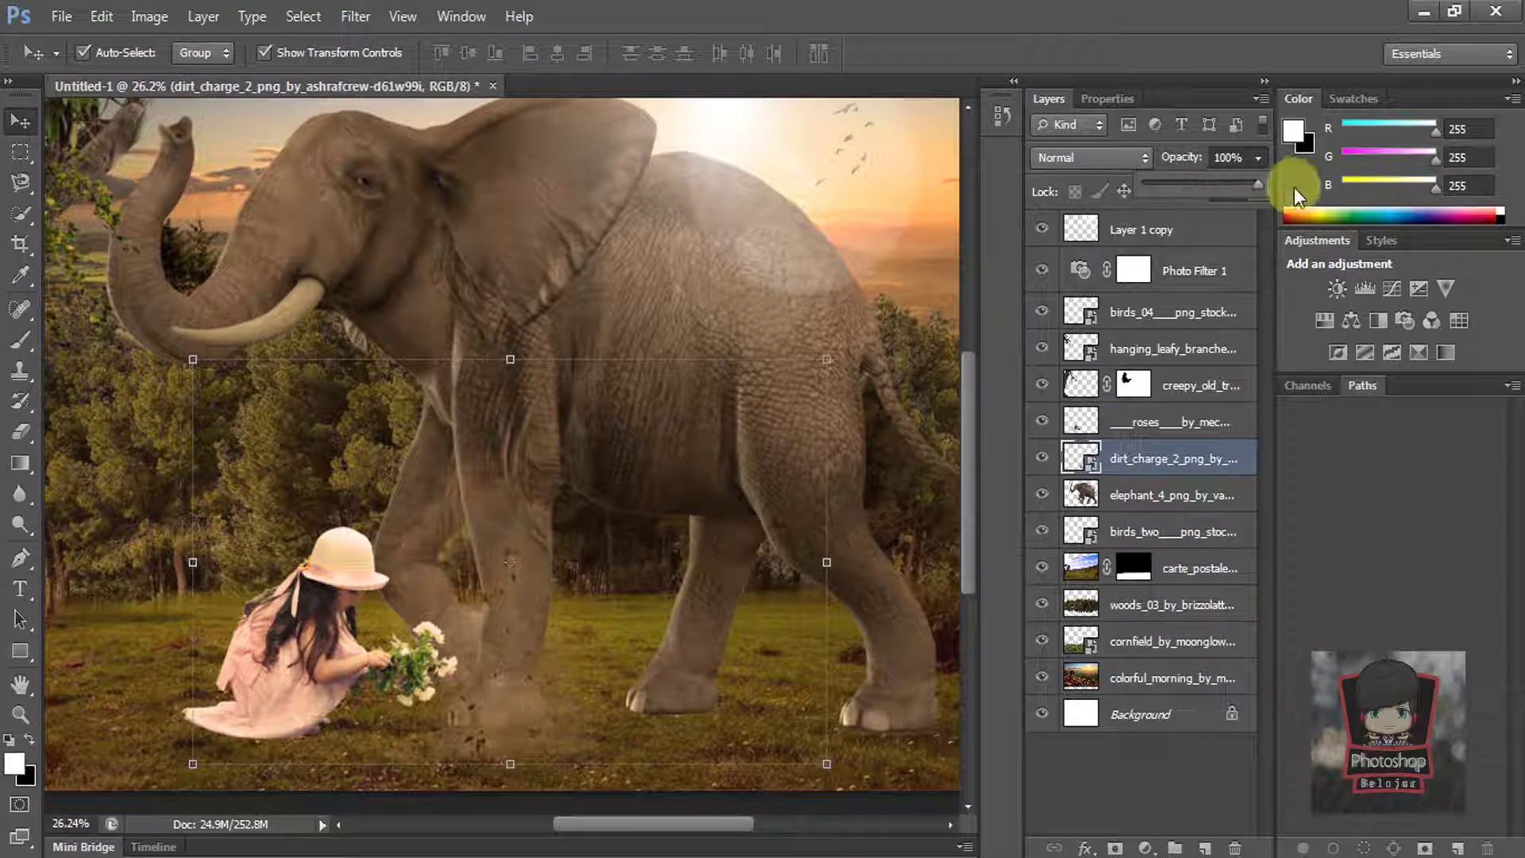
drag(1090, 467, 1142, 452)
right_click(1138, 465)
click(1197, 276)
Step: Add a layer mask to the dirt layer and paint away excess dust near the front foot with a smaller black brush
click(1115, 847)
click(20, 340)
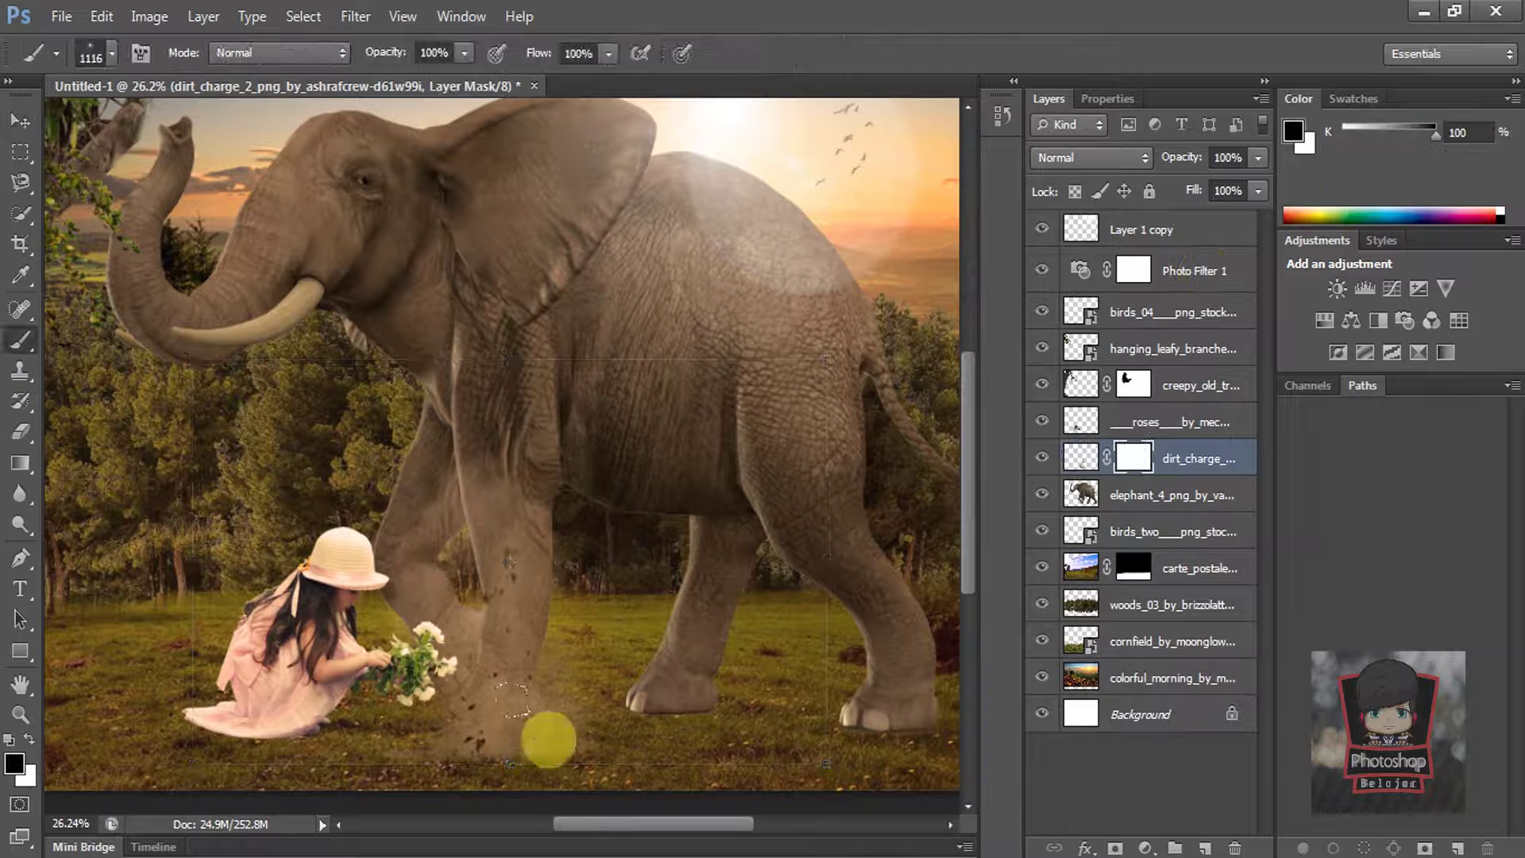
click(113, 52)
mouse_move(738, 20)
mouse_down()
mouse_move(748, 36)
mouse_move(831, 22)
mouse_move(794, 0)
mouse_up()
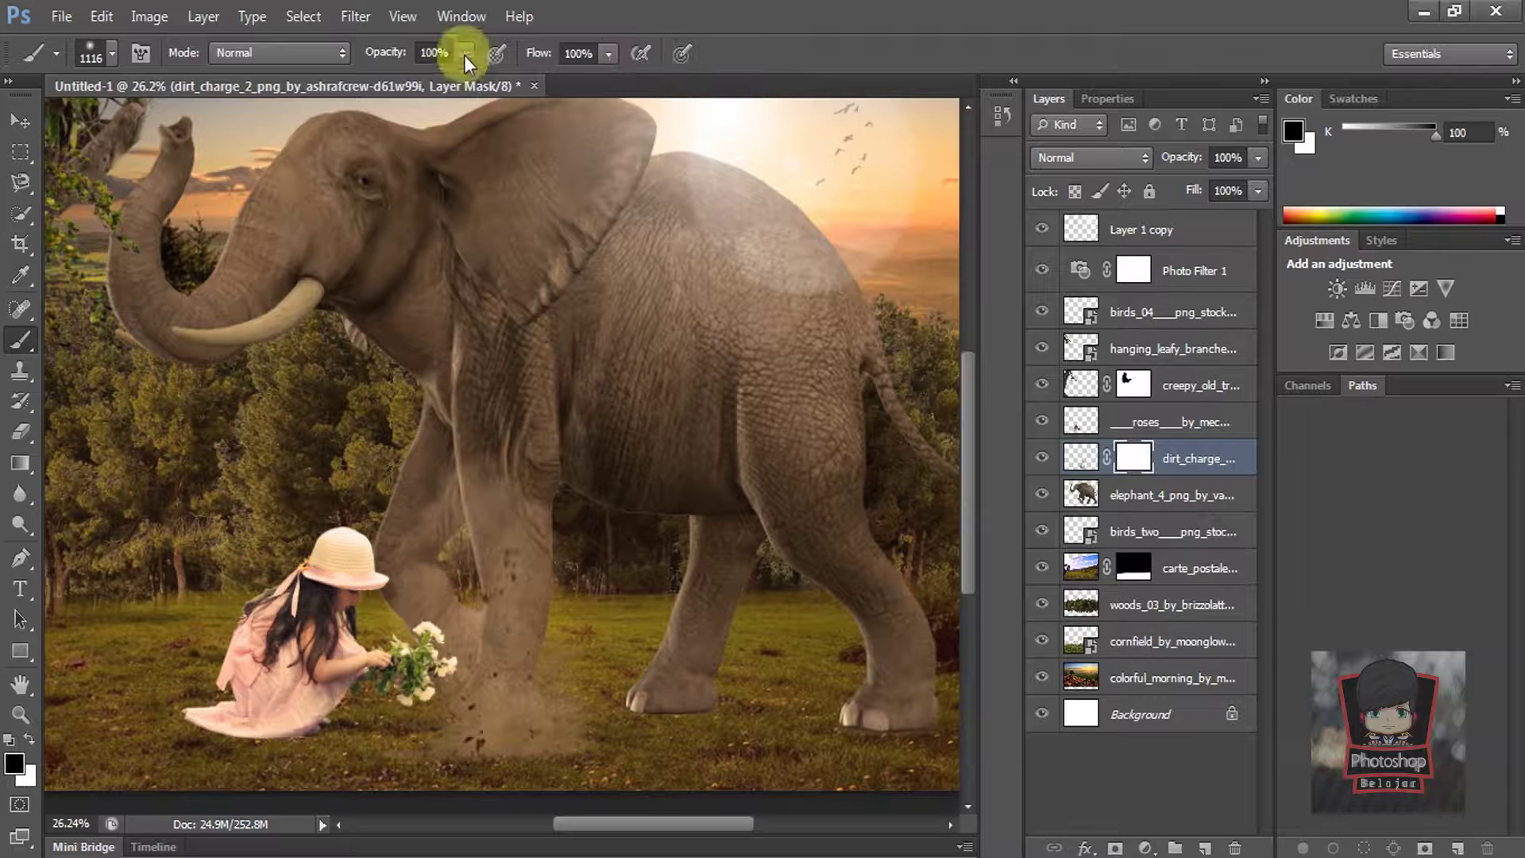
key(bracketleft)
key(bracketleft)
key(bracketleft)
key(bracketleft)
key(bracketleft)
key(bracketleft)
key(bracketleft)
key(bracketleft)
key(bracketleft)
key(bracketleft)
mouse_move(475, 707)
mouse_down()
mouse_move(735, 651)
mouse_move(722, 651)
mouse_up()
Step: Duplicate the masked dirt layer and position the copy around the elephant's rear foot
key(v)
scroll(492, 451, down, 2)
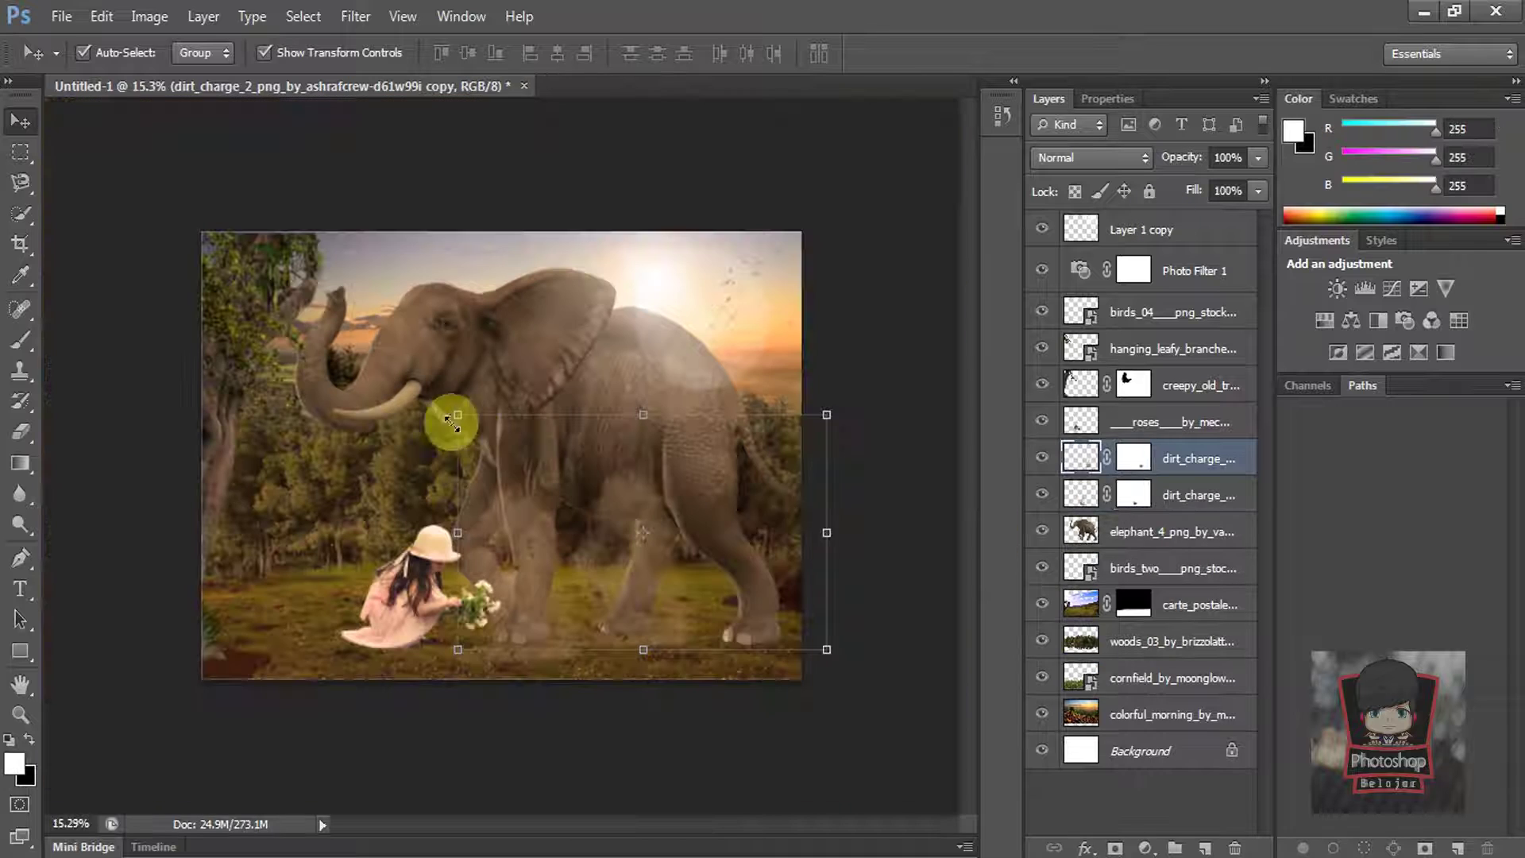
click(1258, 157)
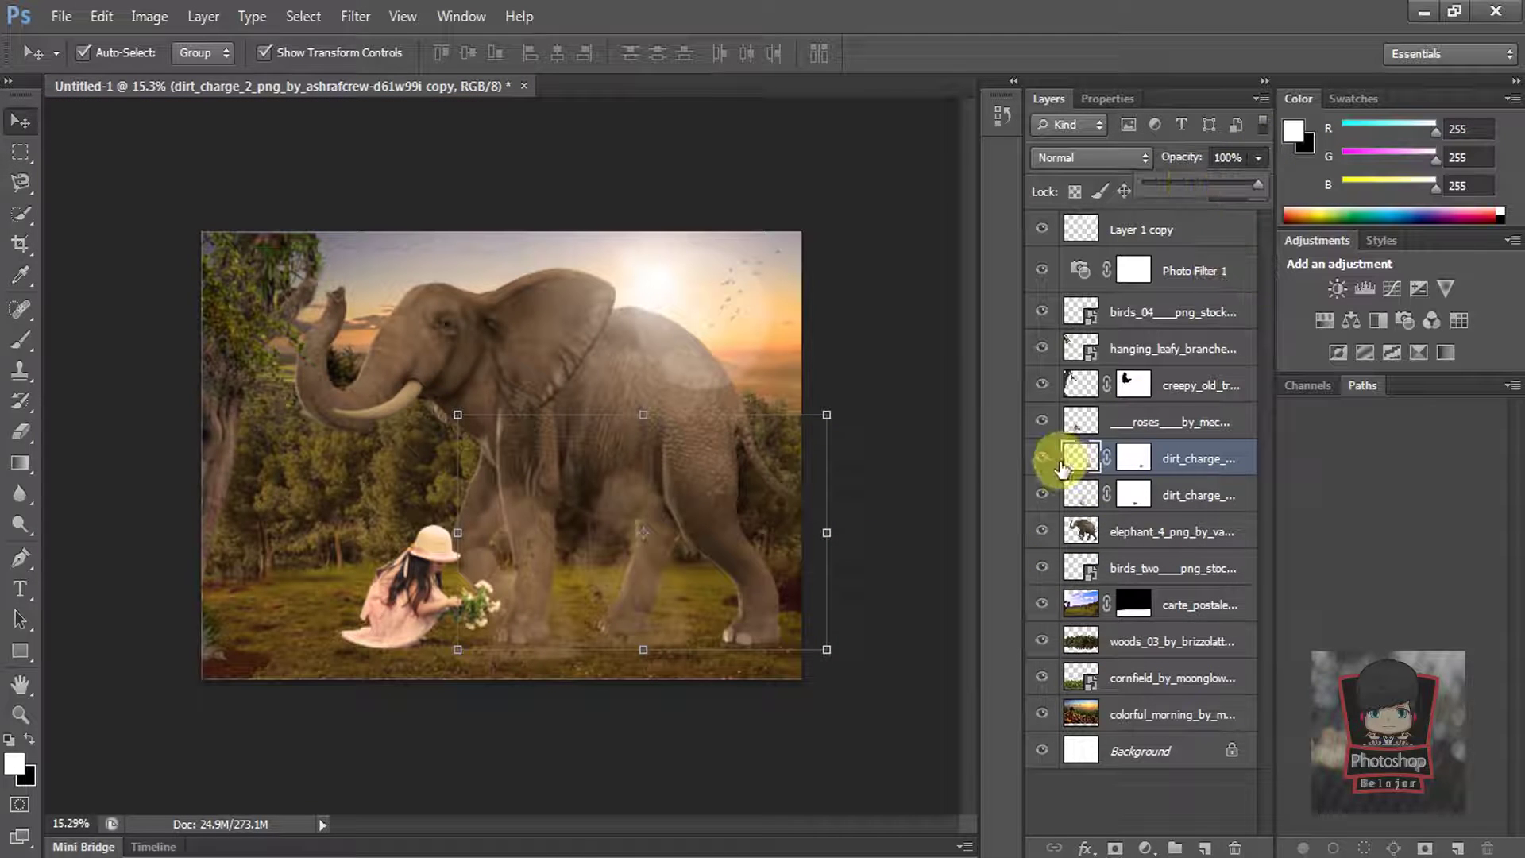
click(905, 477)
click(1161, 468)
key(Delete)
click(905, 477)
scroll(620, 666, up, 2)
drag(618, 668, 861, 580)
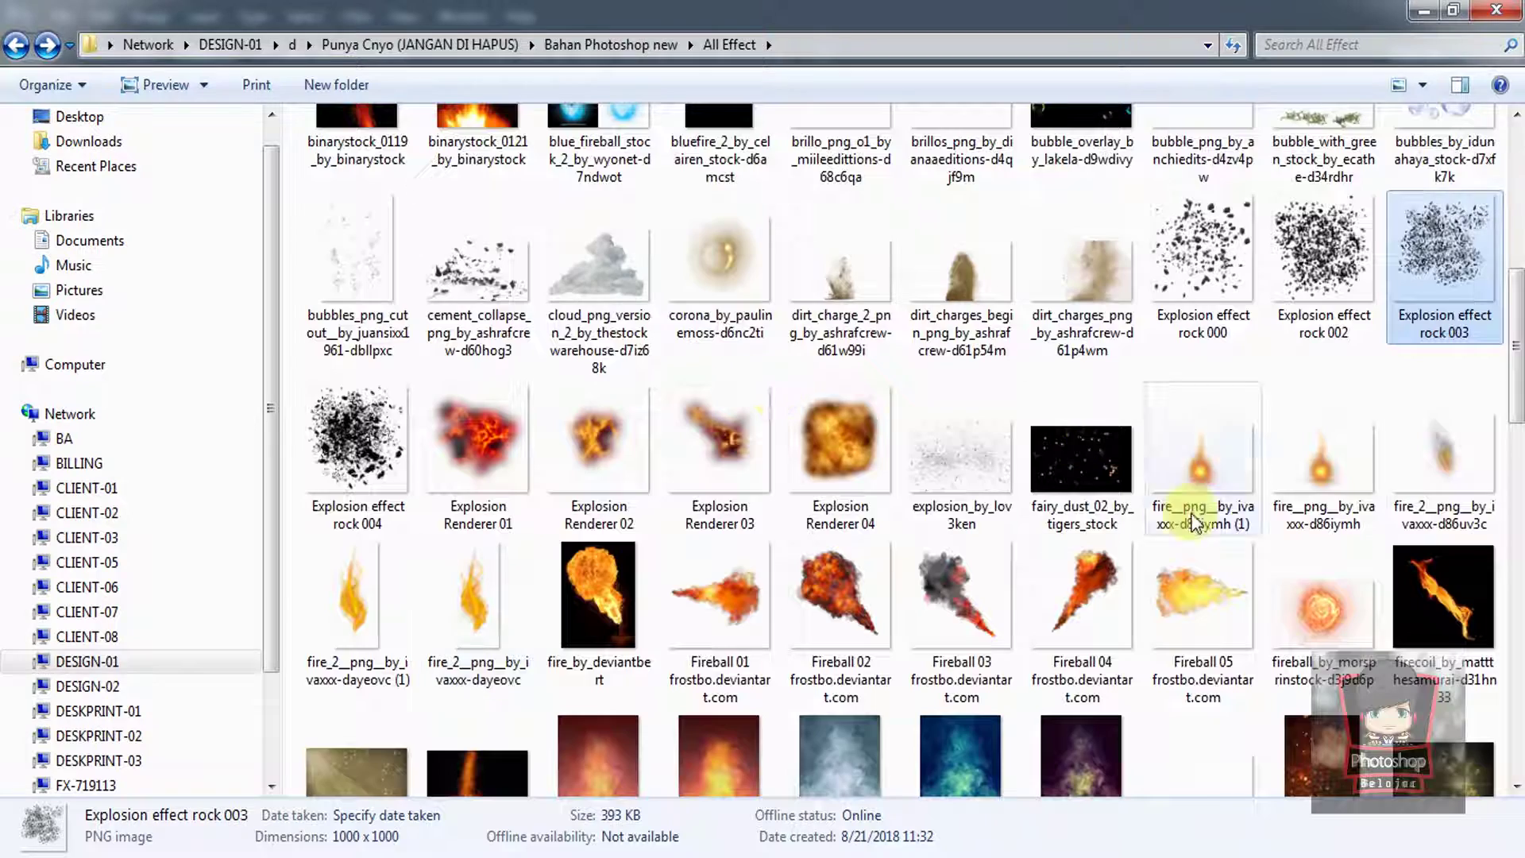
Step: Place the 313_light_beams image from the All Effect folder into the composite and set its blend mode to Screen
drag(1515, 342, 1516, 187)
drag(830, 208, 620, 568)
key(alt+Tab)
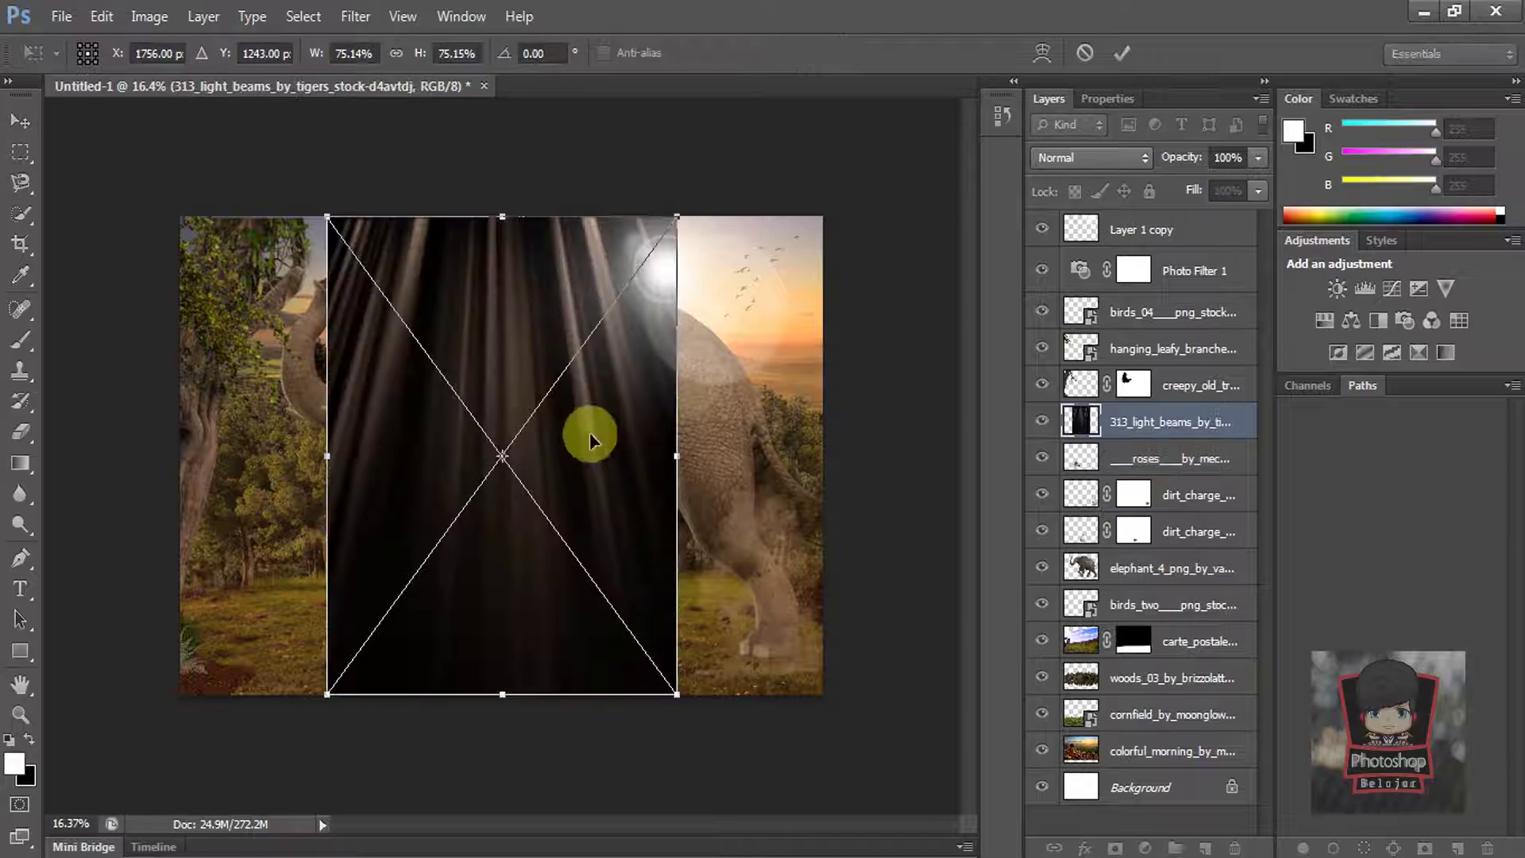
key(Return)
click(1072, 159)
click(1047, 365)
Step: Rotate and move the light beams so they fall diagonally from the sun across the elephant's back
click(677, 693)
drag(600, 450, 755, 438)
drag(864, 691, 753, 736)
drag(691, 460, 722, 414)
key(Return)
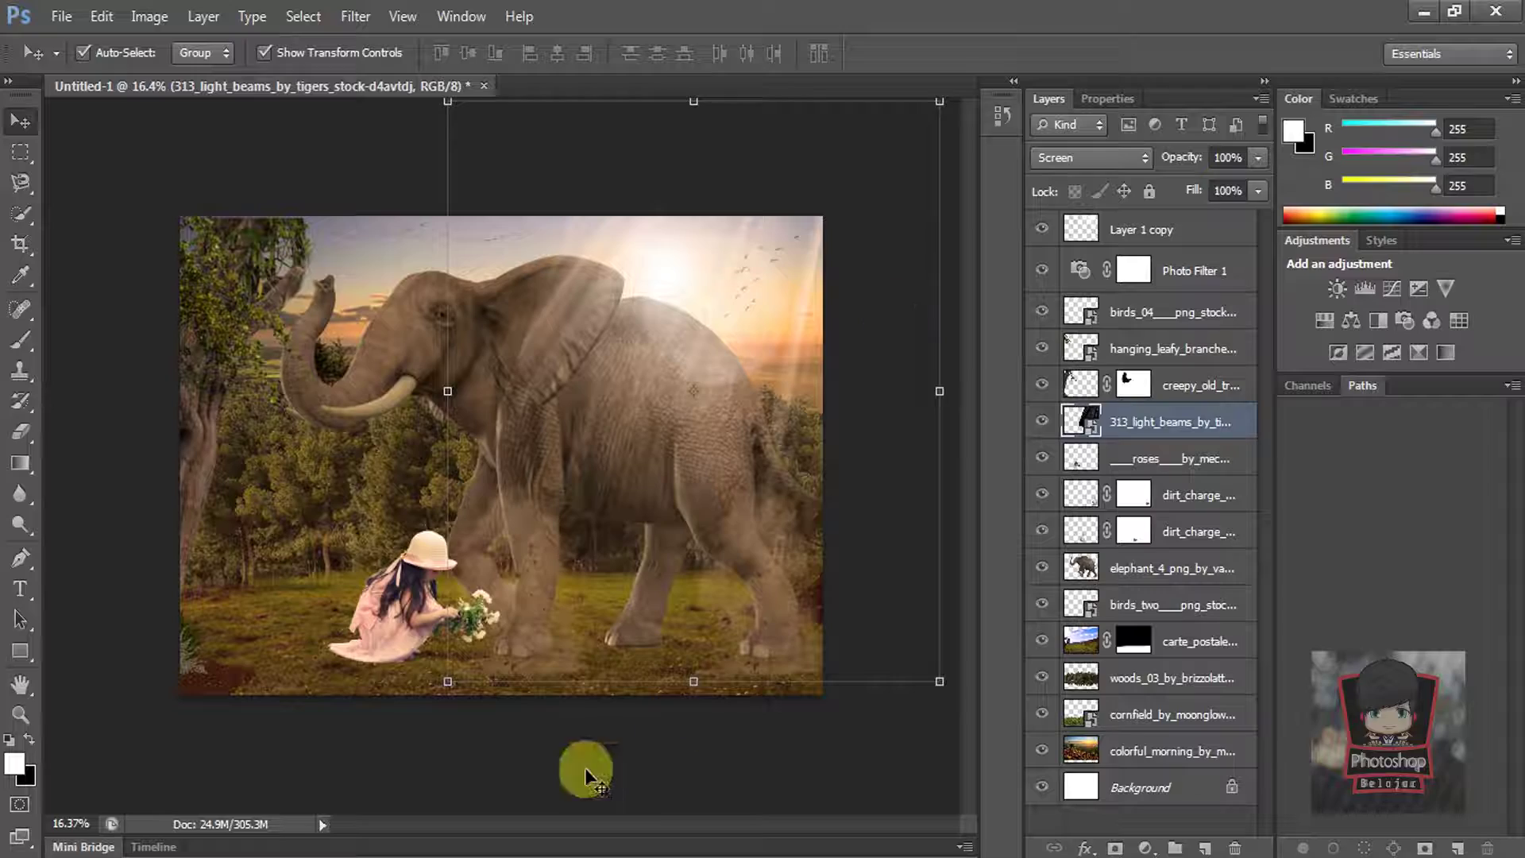
click(587, 774)
click(853, 296)
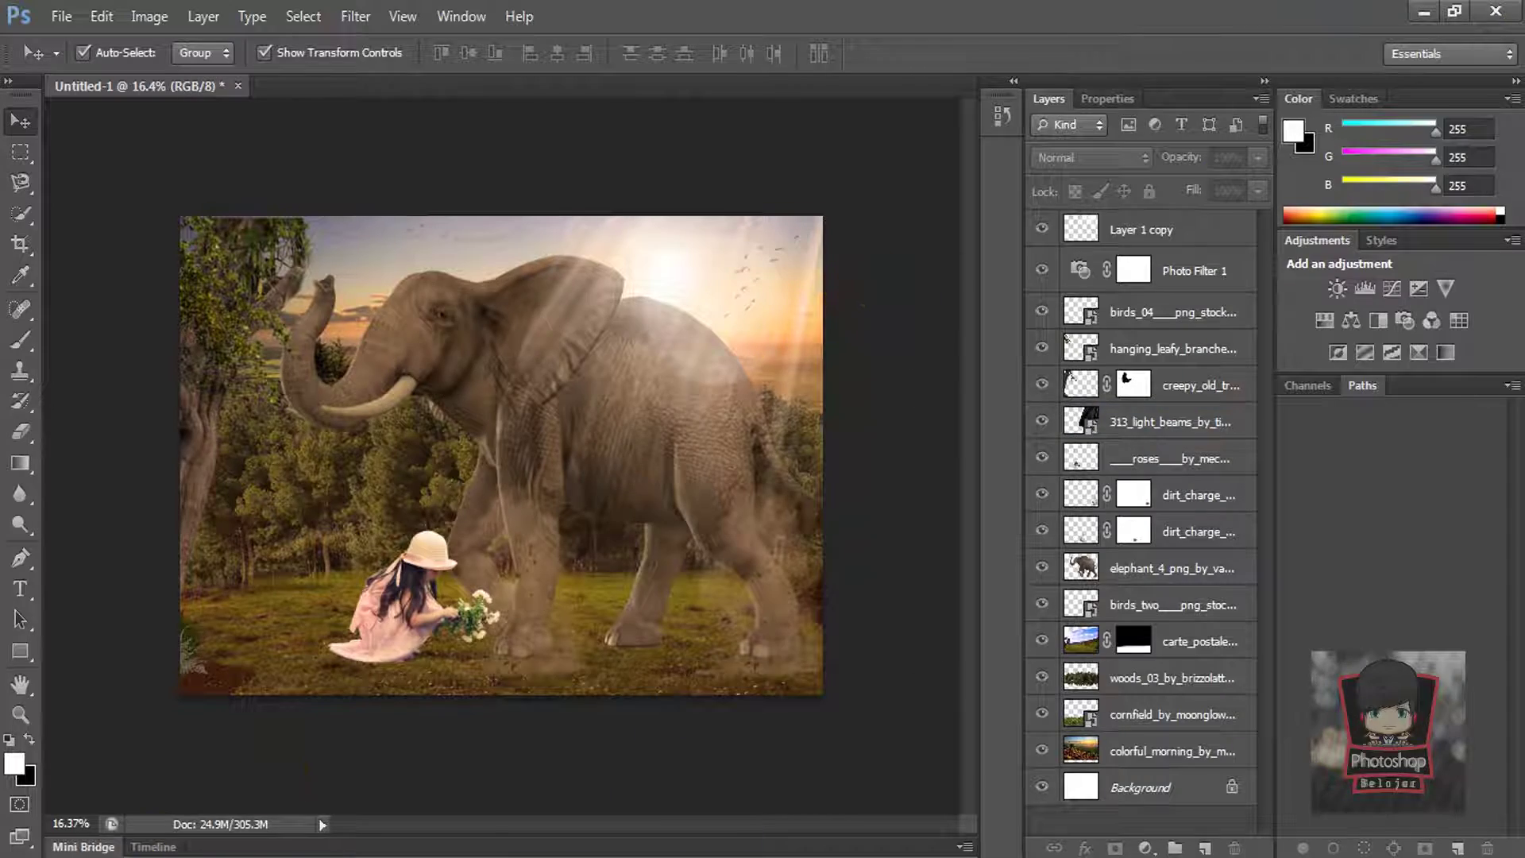
Step: Place the heavenly_light image in Screen mode and rotate it about 36° so its rays start at the sun
key(alt+Tab)
drag(1514, 292, 1510, 529)
drag(357, 389, 667, 527)
click(1089, 158)
click(1057, 290)
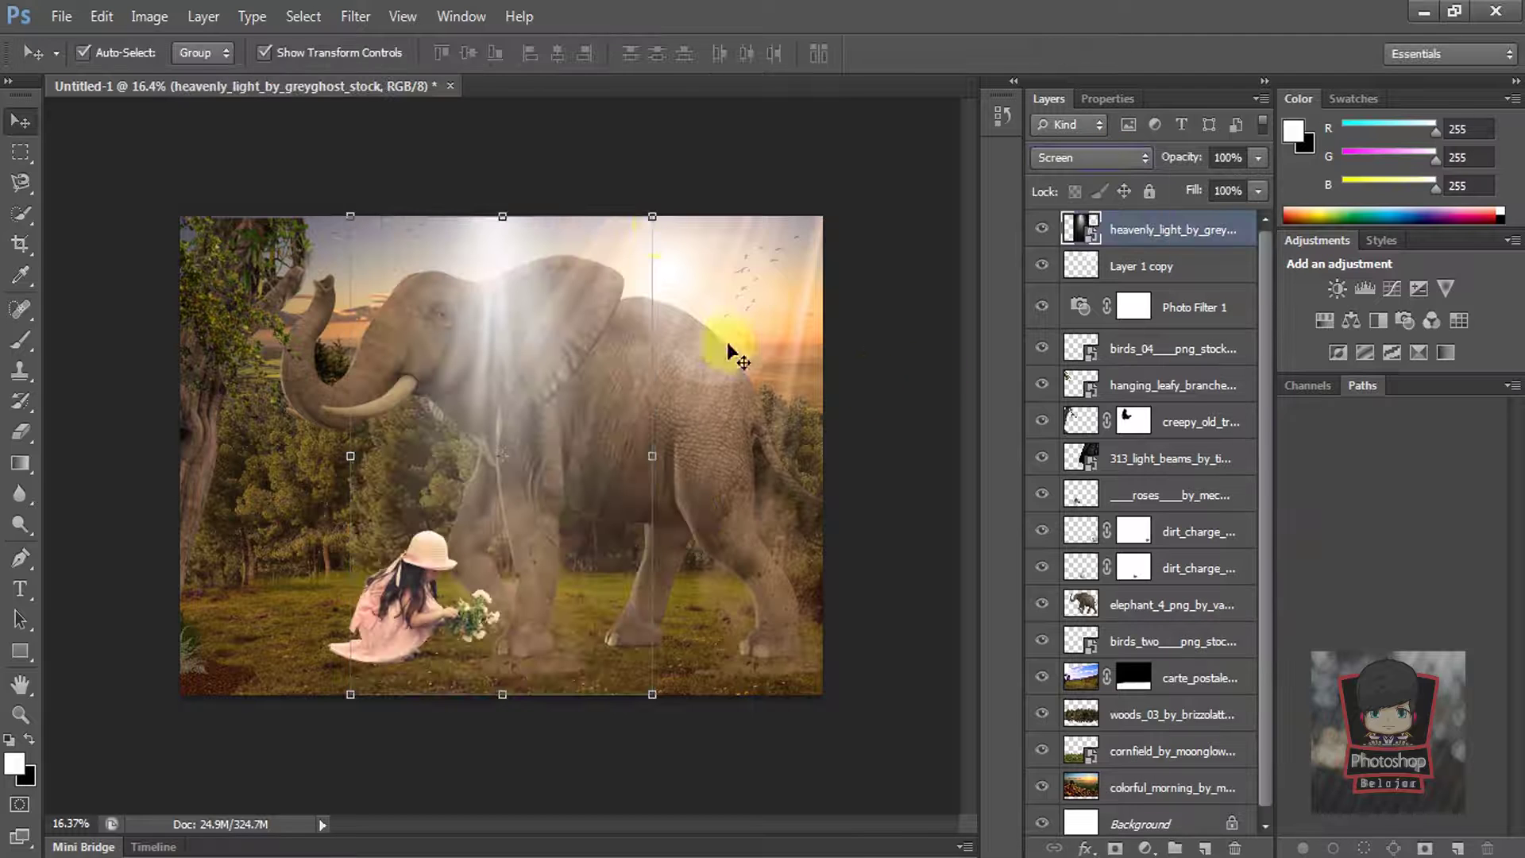
drag(681, 222, 737, 274)
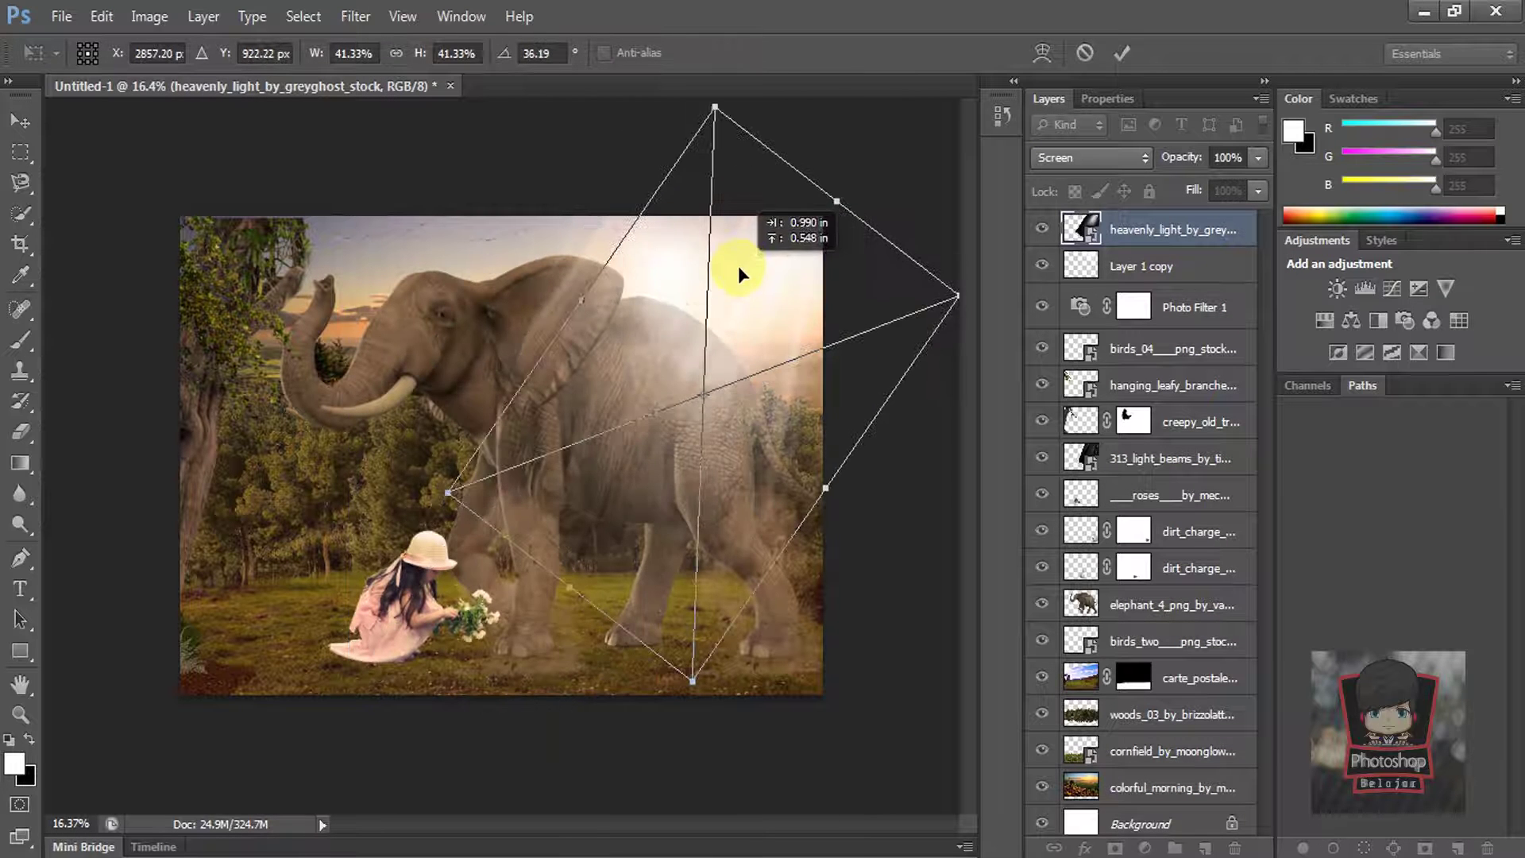
key(Return)
Step: Rotate and reposition the 313_light_beams layer over the elephant's body, and move Layer 1 copy above the heavenly_light layer
click(1056, 267)
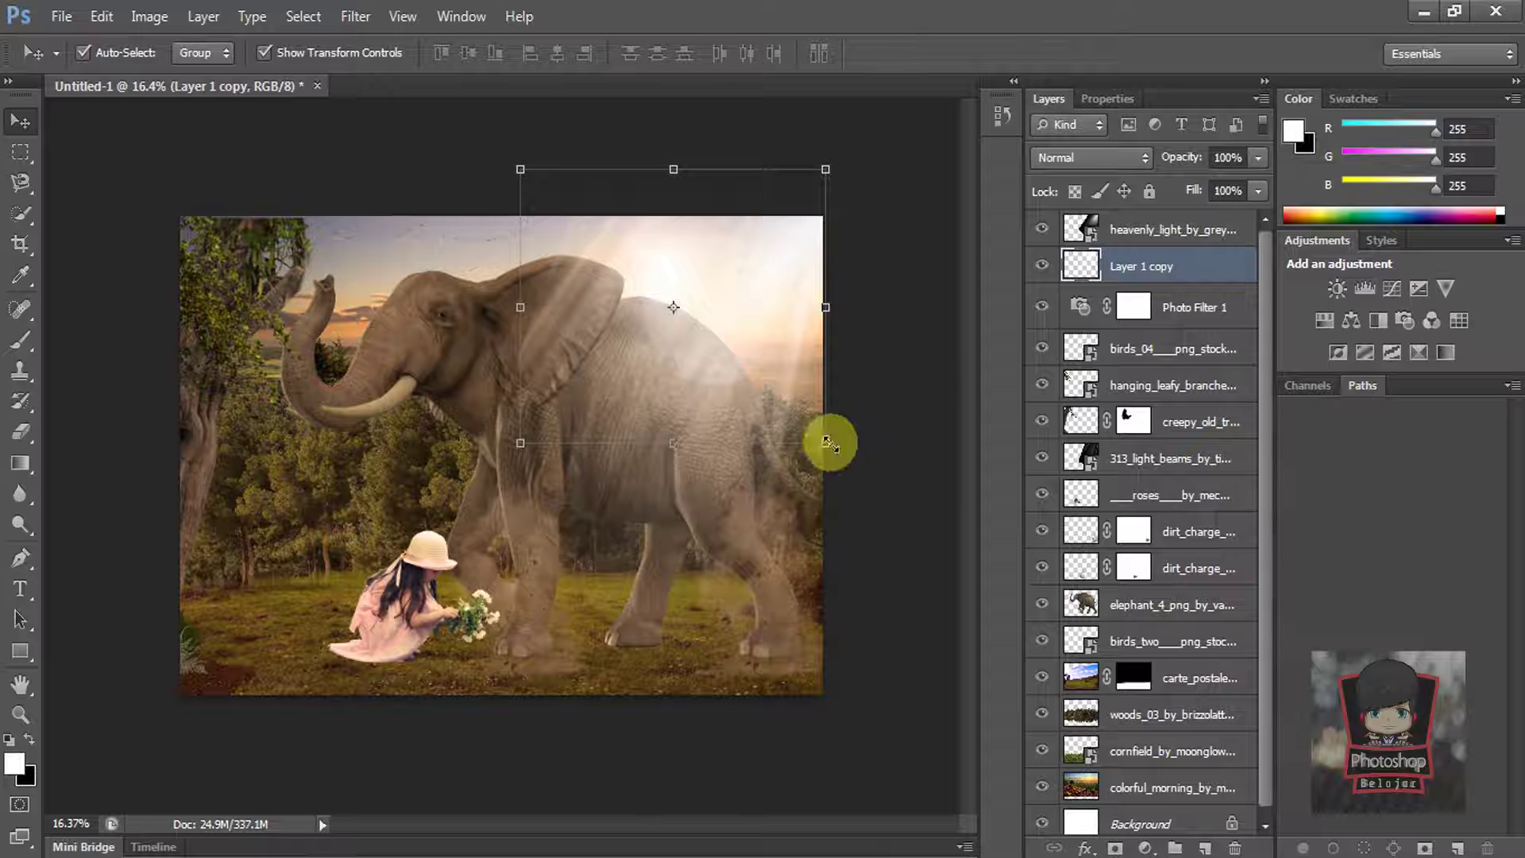
click(828, 442)
key(Return)
click(1133, 454)
click(940, 679)
drag(802, 465, 732, 479)
drag(876, 235, 722, 405)
key(Return)
click(899, 305)
drag(1144, 266, 1155, 214)
click(940, 245)
Step: Rotate the light beams to 38.38°, stretch their height to about 88% toward the sun and lower the layer's opacity to about 49%
click(1150, 465)
key(ctrl+t)
drag(855, 167, 855, 398)
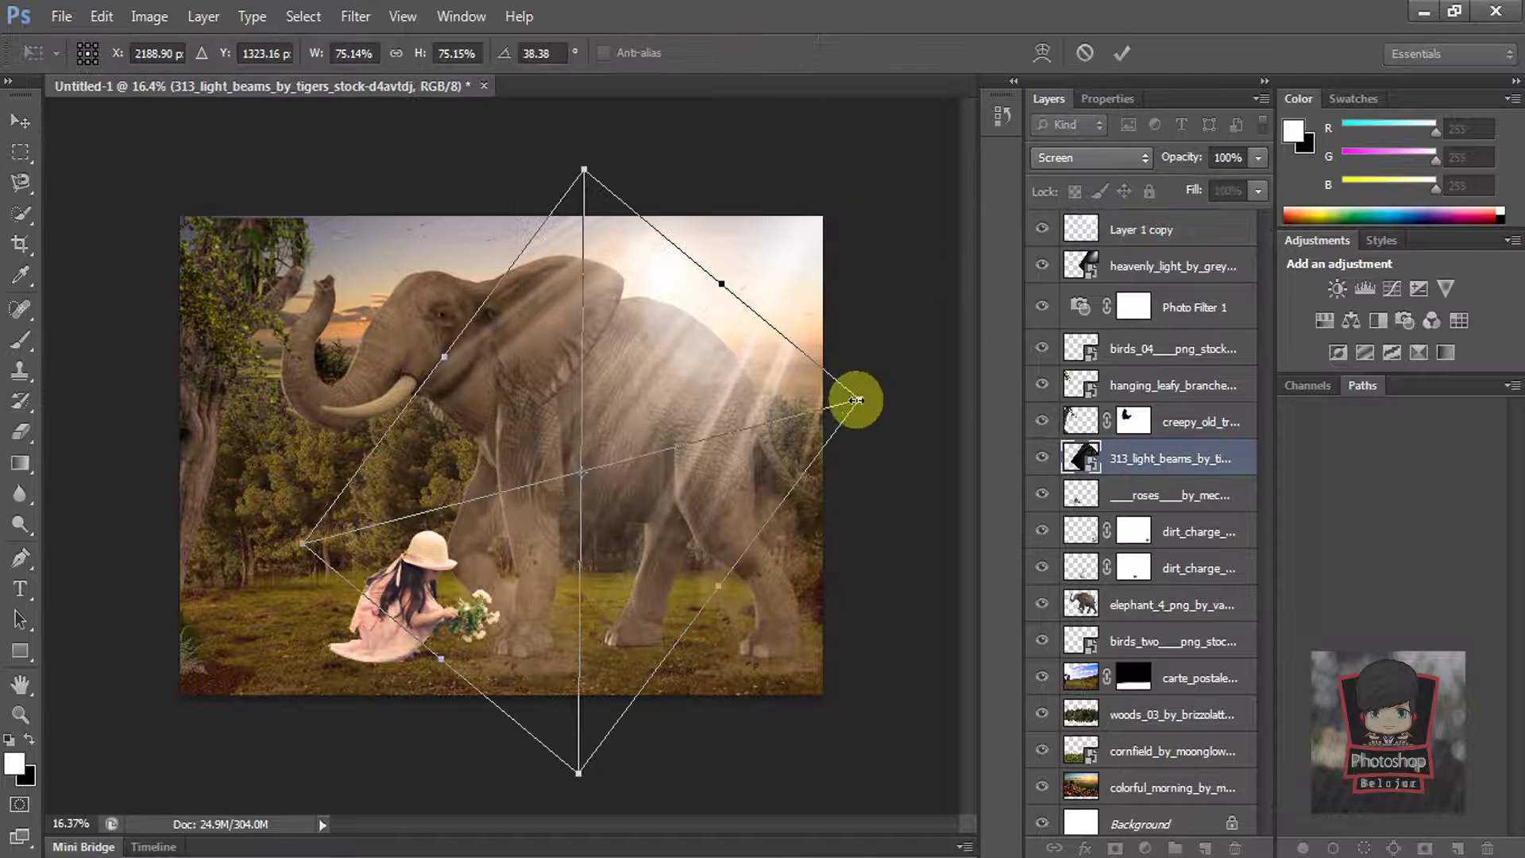
drag(728, 289, 776, 225)
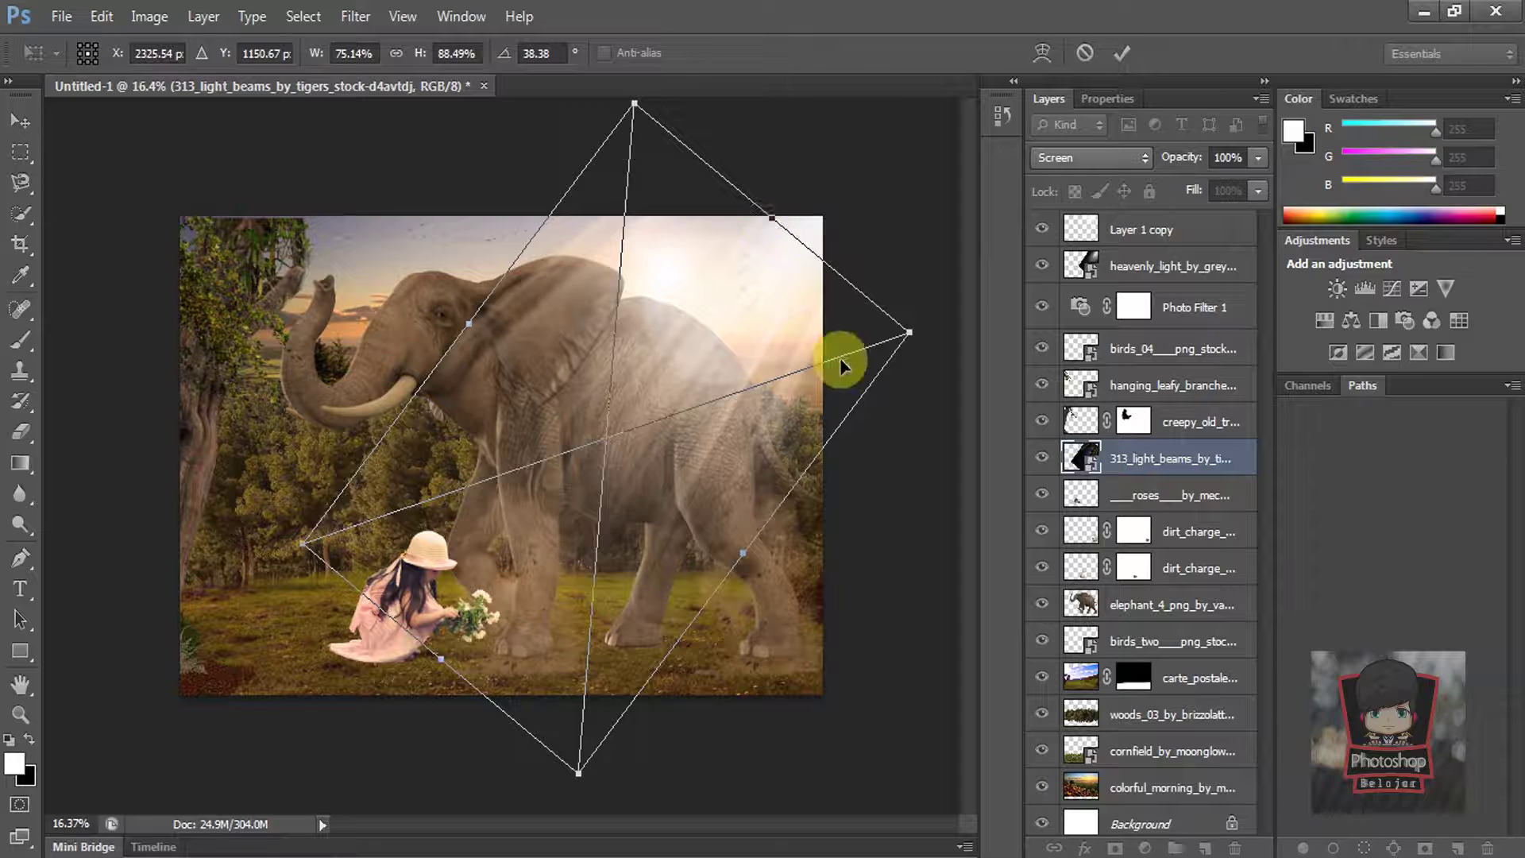
key(Return)
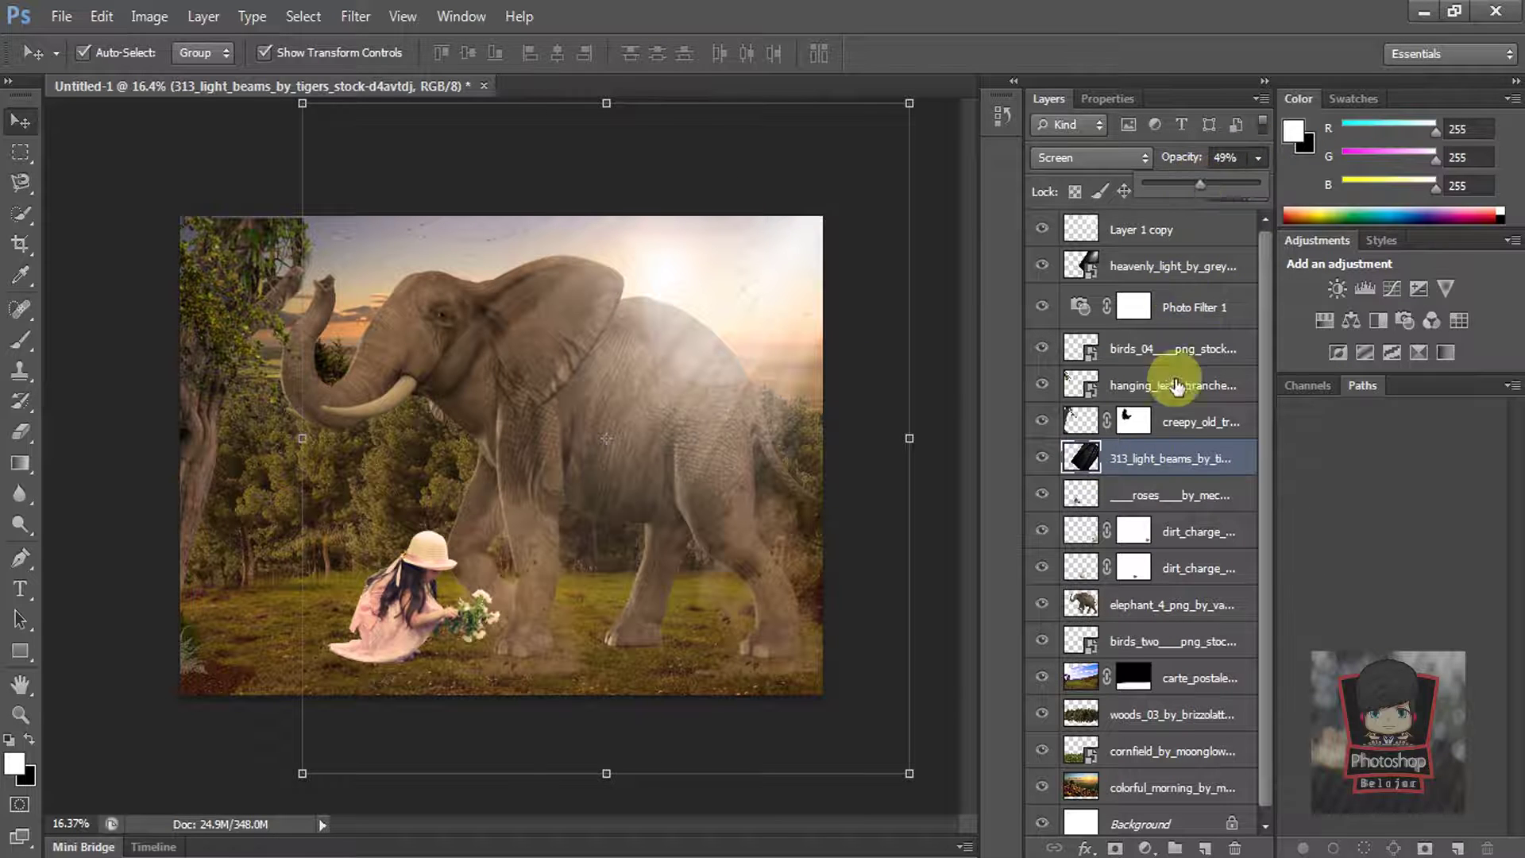
Step: Rasterize the heavenly_light layer and lower its opacity to about 74%
right_click(1171, 268)
click(1231, 276)
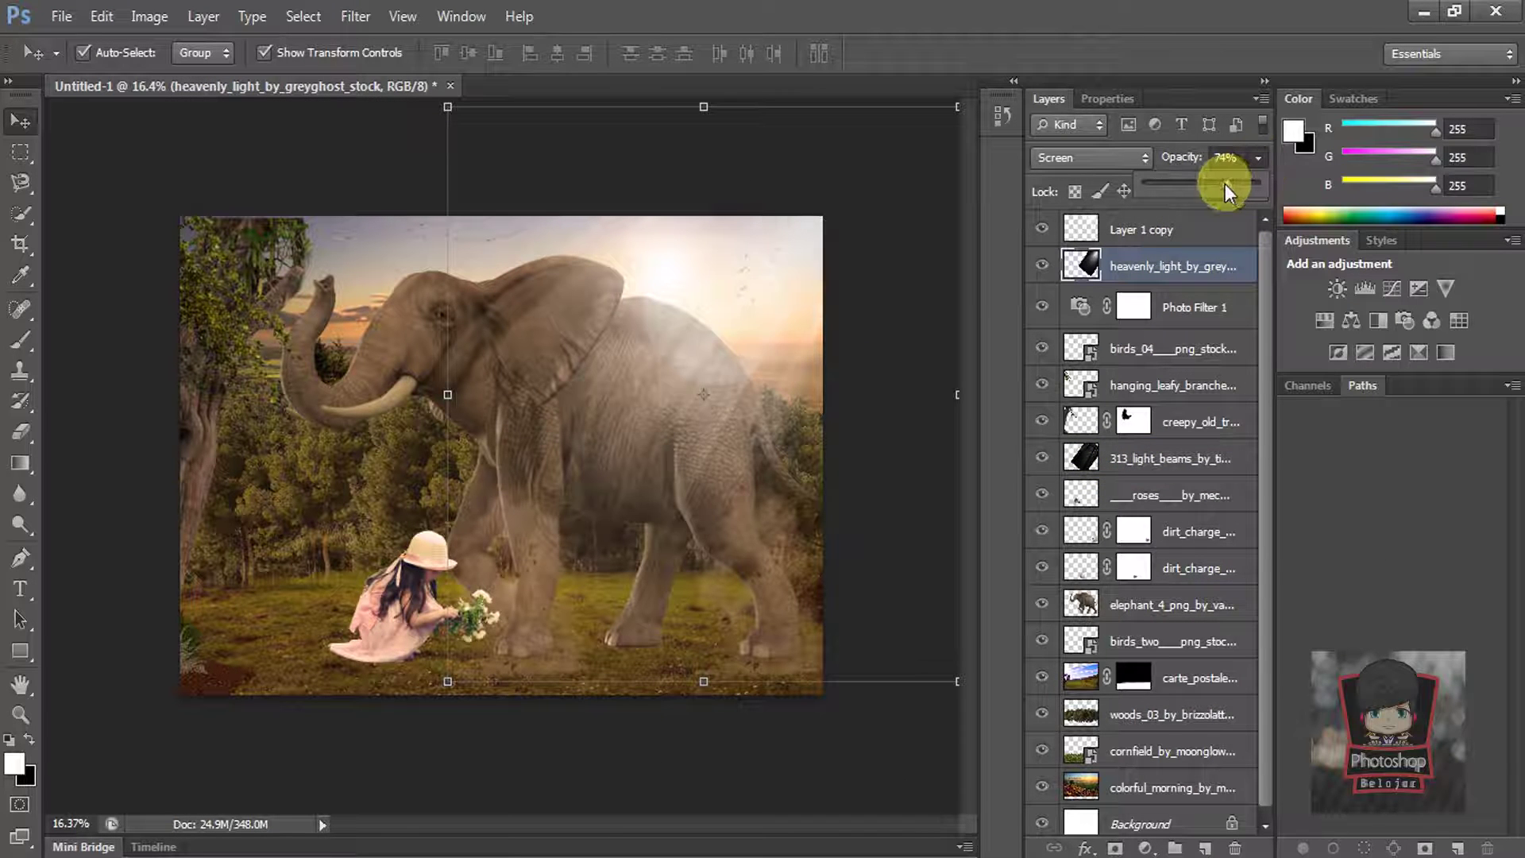
click(946, 249)
Step: Add a Gradient Fill layer above Photo Filter 1 and change the gradient's starting color to black
scroll(527, 483, up, 1)
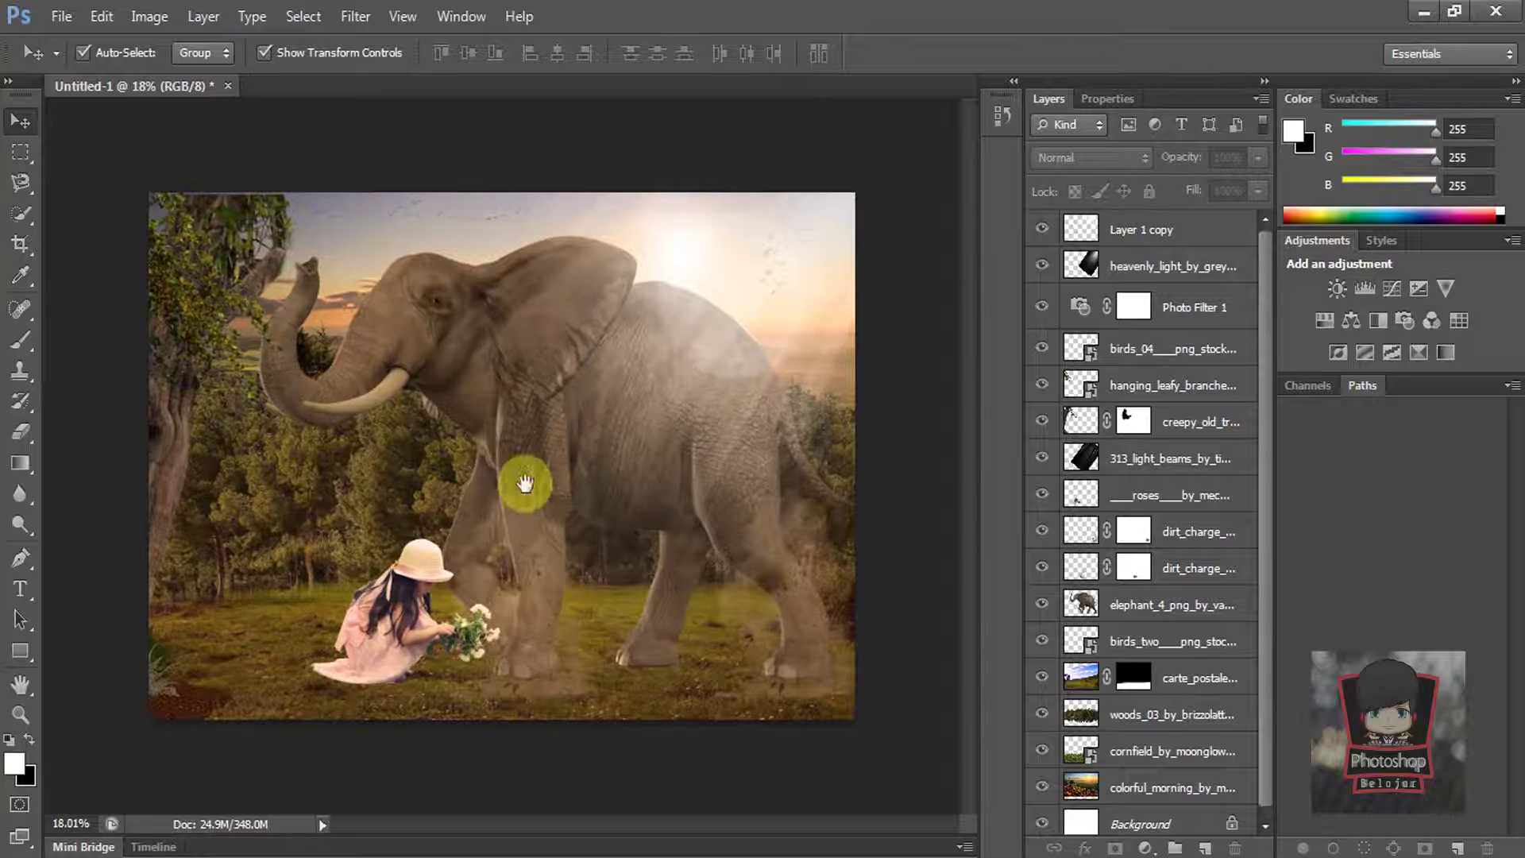
scroll(524, 480, down, 3)
scroll(710, 395, up, 3)
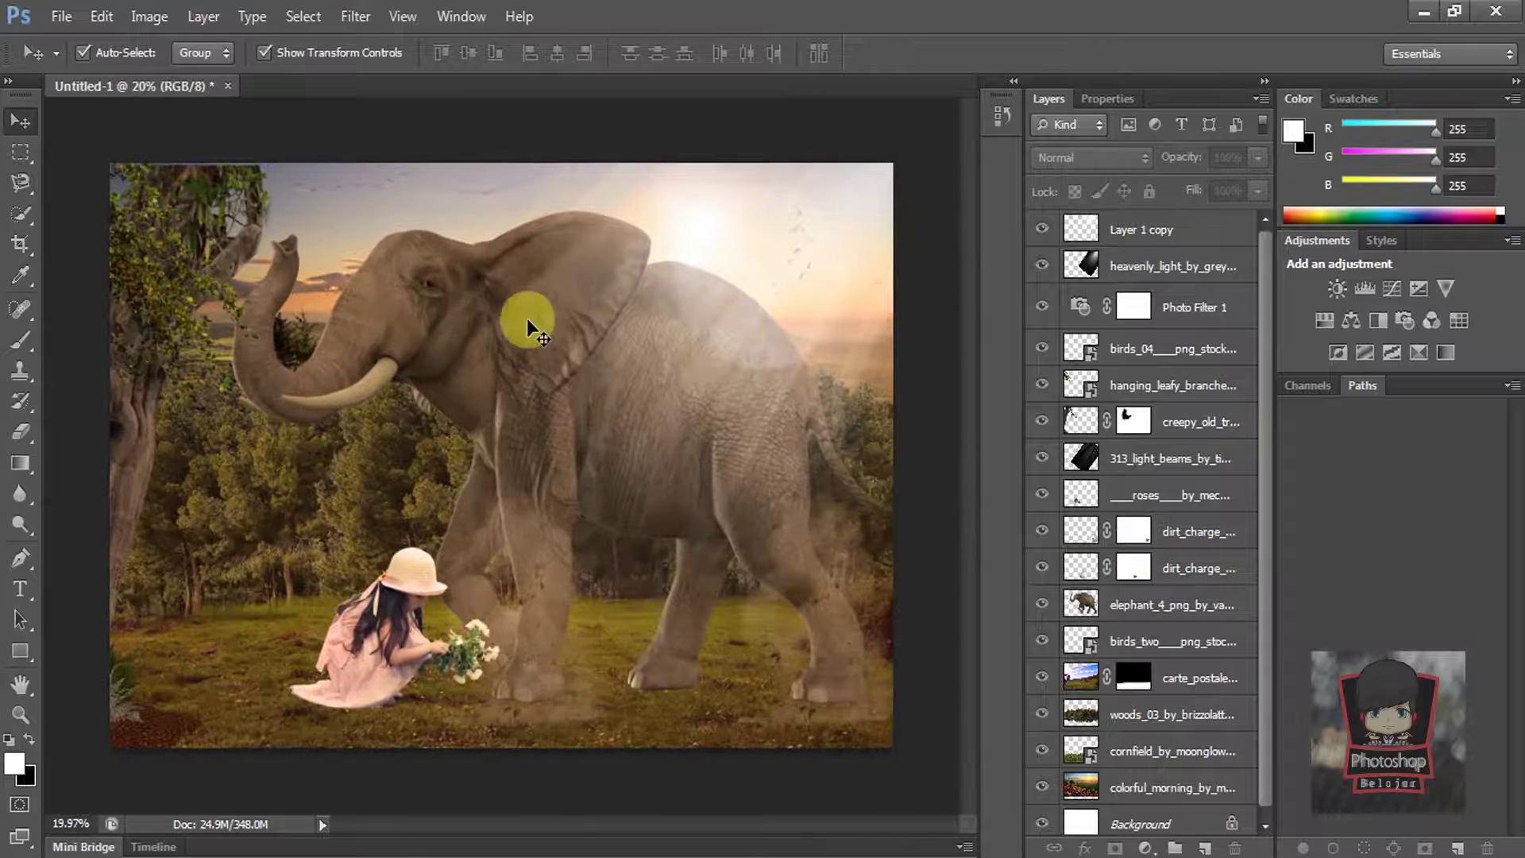
scroll(461, 350, down, 1)
click(1186, 318)
click(1144, 848)
click(1191, 354)
click(874, 231)
double_click(547, 506)
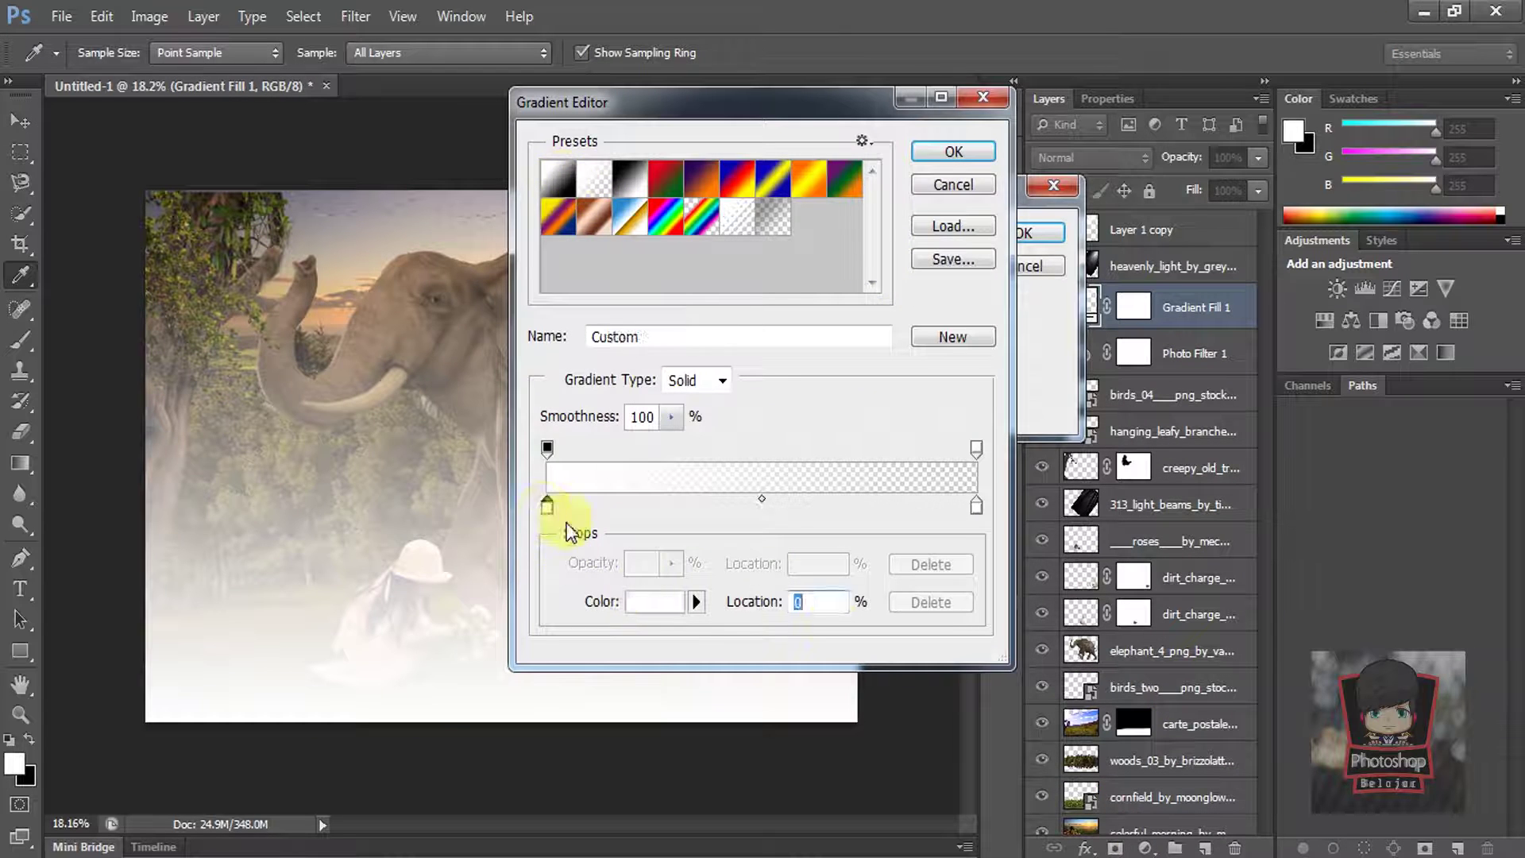
click(474, 540)
click(990, 150)
click(954, 152)
Step: Angle the gradient fill so it darkens the image from the tree side, and set the layer's opacity to 67%
click(842, 319)
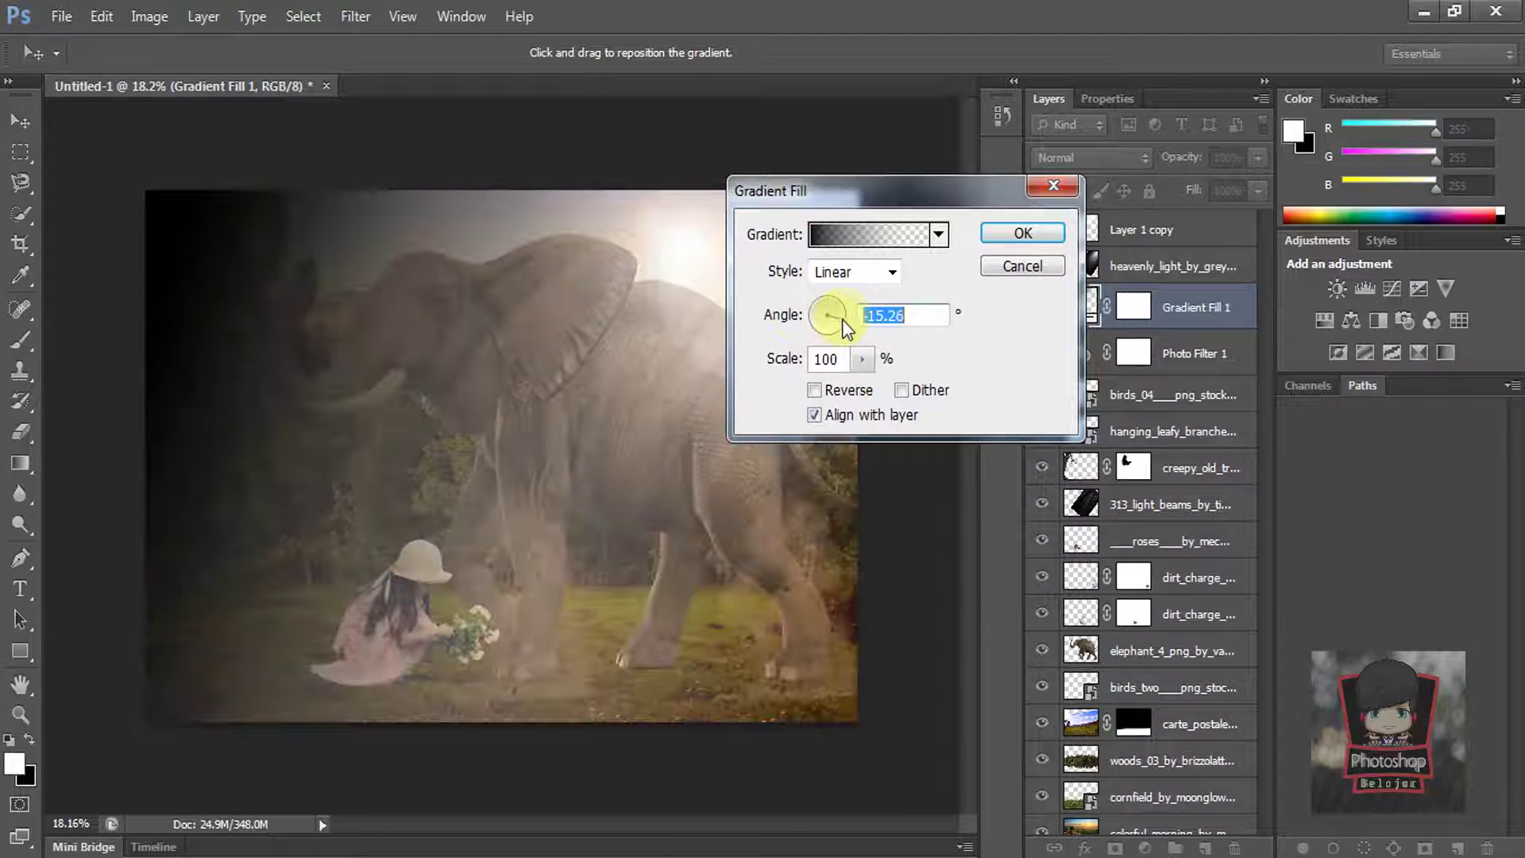
double_click(898, 315)
text(0)
click(1023, 233)
mouse_move(1226, 188)
mouse_down()
mouse_move(1195, 186)
mouse_move(1264, 193)
mouse_move(1220, 182)
mouse_up()
Step: Draw black-to-white gradients on the Gradient Fill 1 mask so the darkening stays only along the tree side of the image
click(1133, 307)
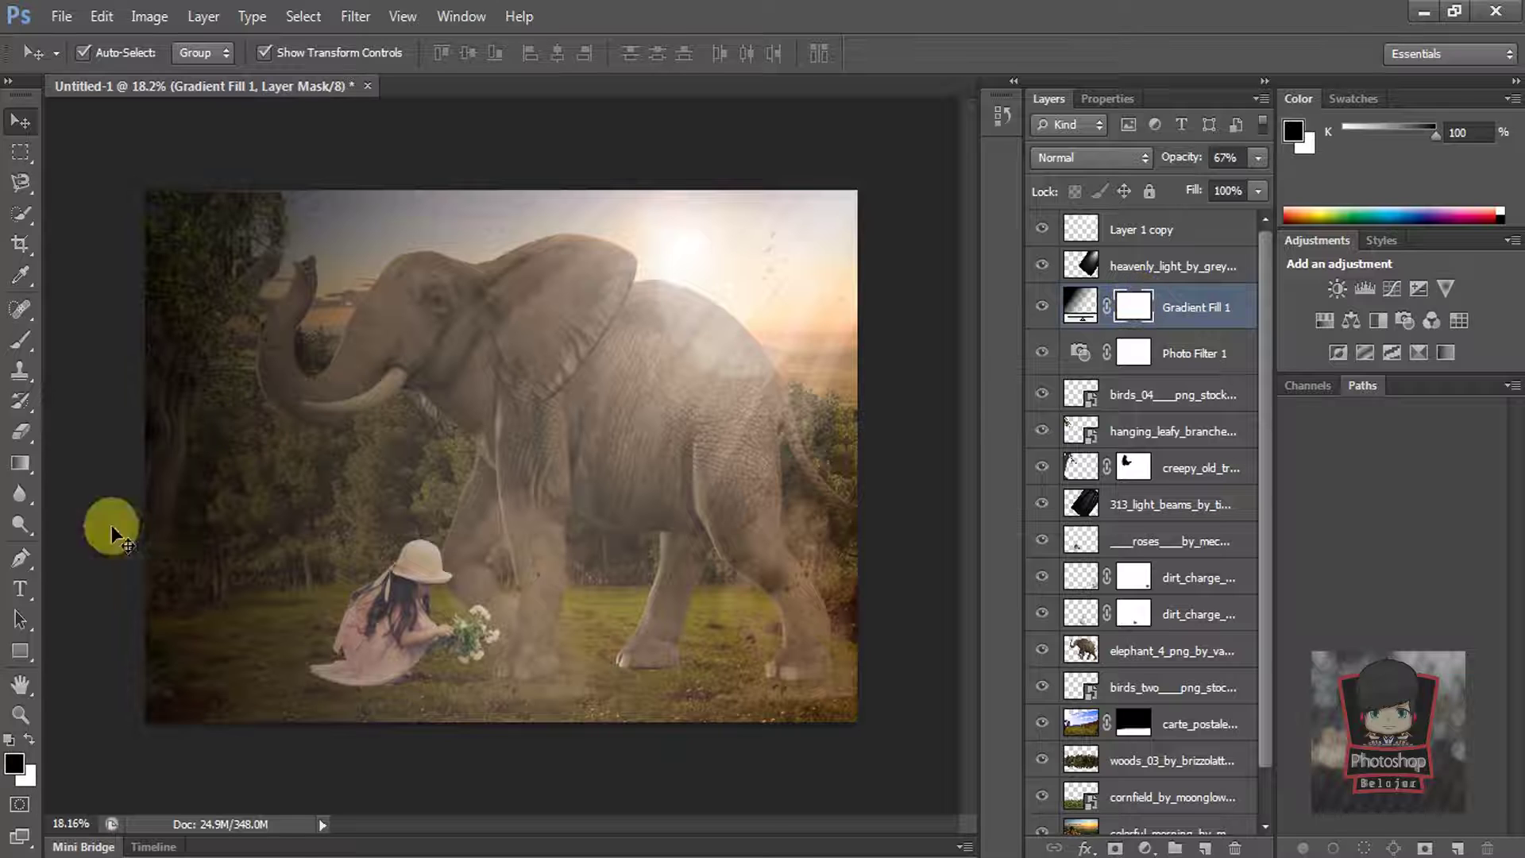
right_click(20, 463)
click(127, 459)
drag(832, 389, 449, 434)
drag(899, 427, 210, 436)
drag(679, 455, 205, 448)
drag(514, 461, 200, 460)
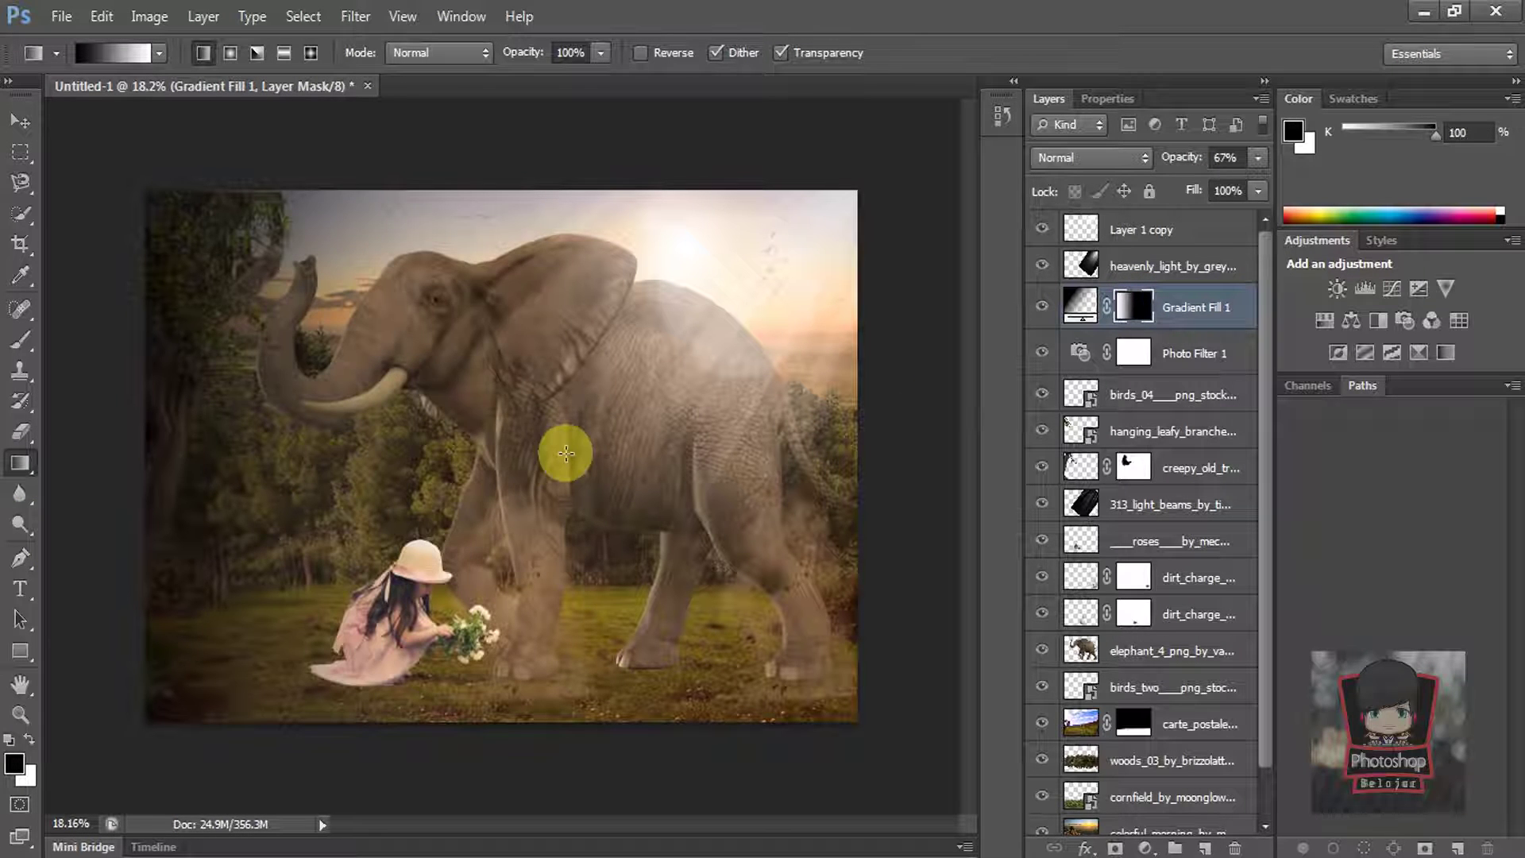
click(21, 120)
click(380, 445)
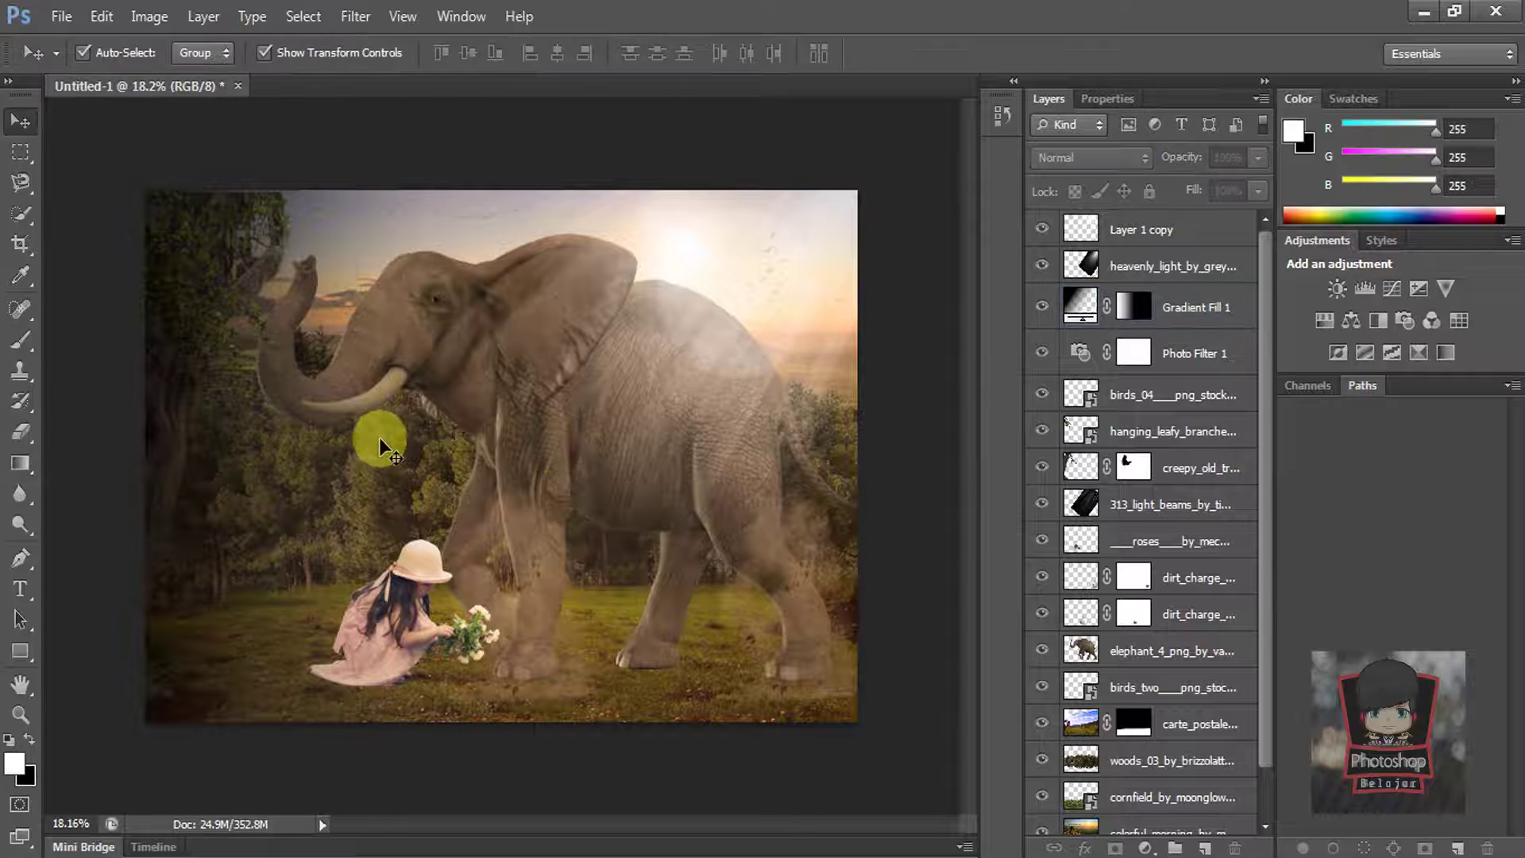
Step: Create a new layer directly below the elephant layer and name it Shadow Gajah
click(1167, 232)
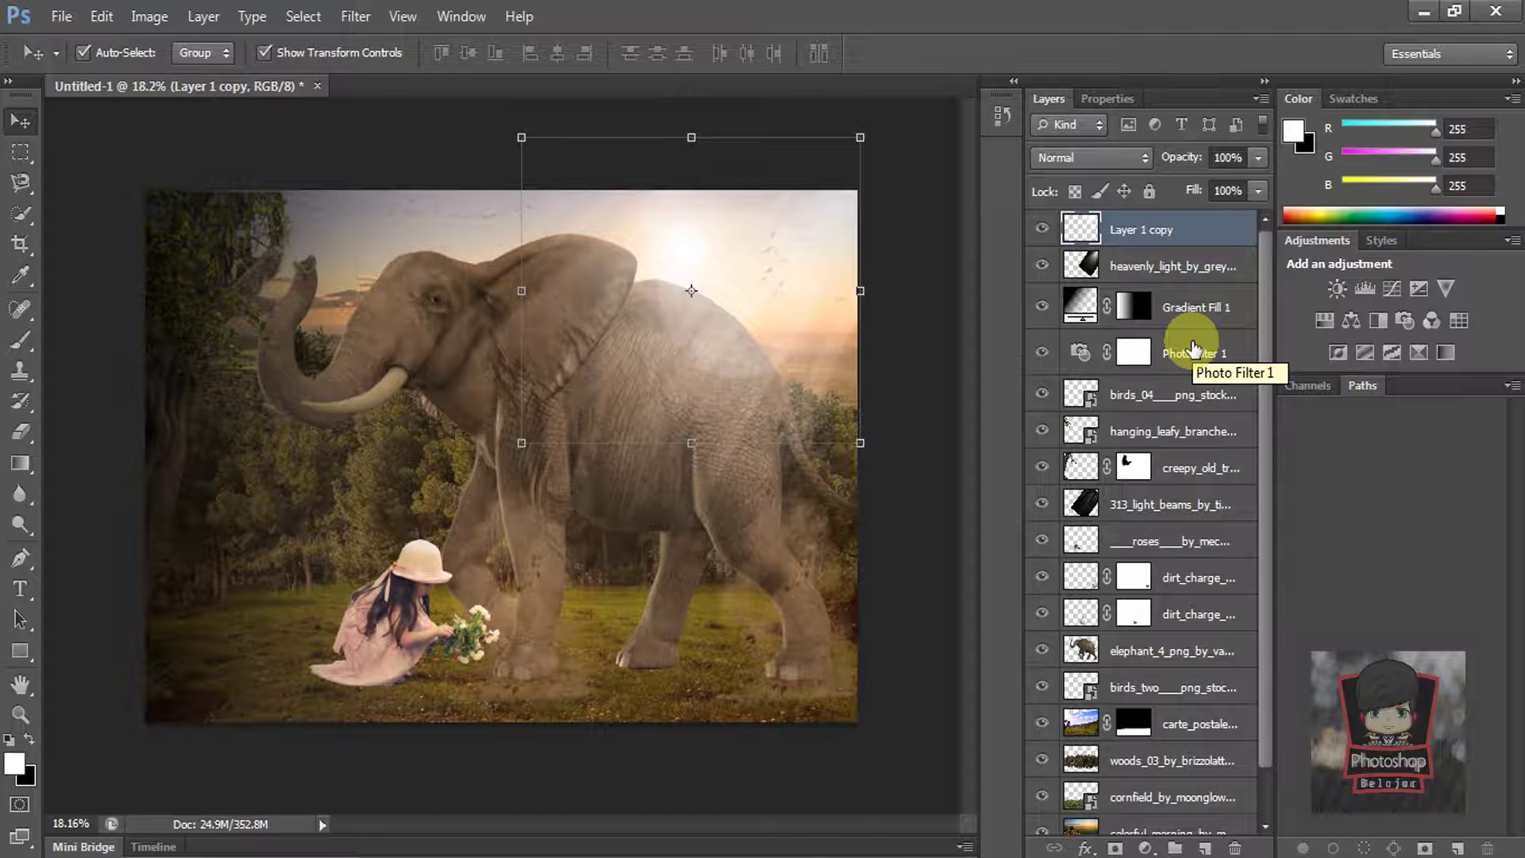
click(1151, 689)
scroll(1215, 691, down, 1)
click(1145, 509)
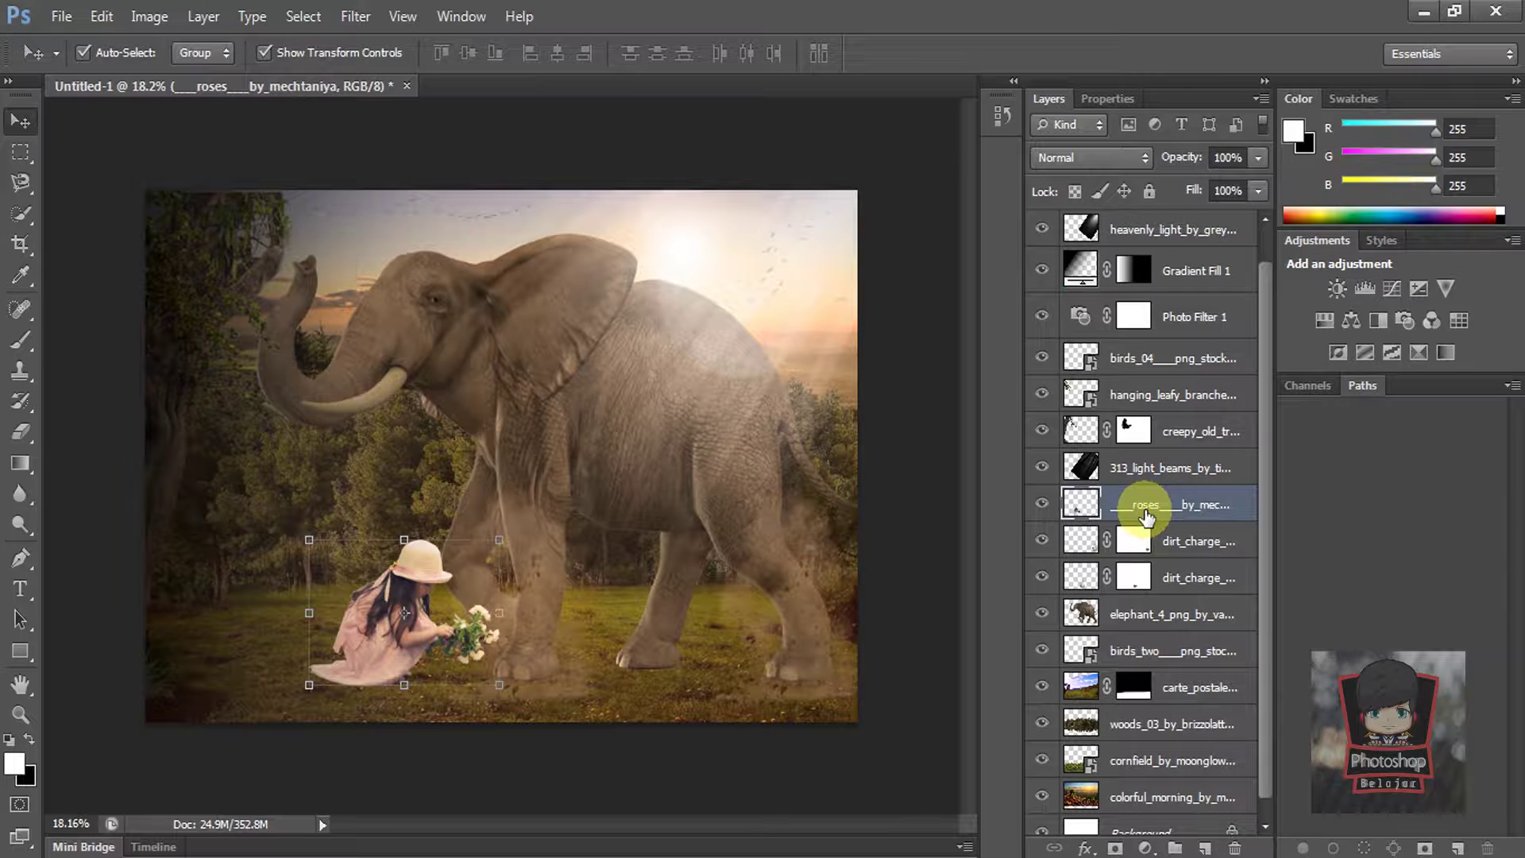
click(1165, 620)
ctrl+click(1205, 848)
double_click(1131, 649)
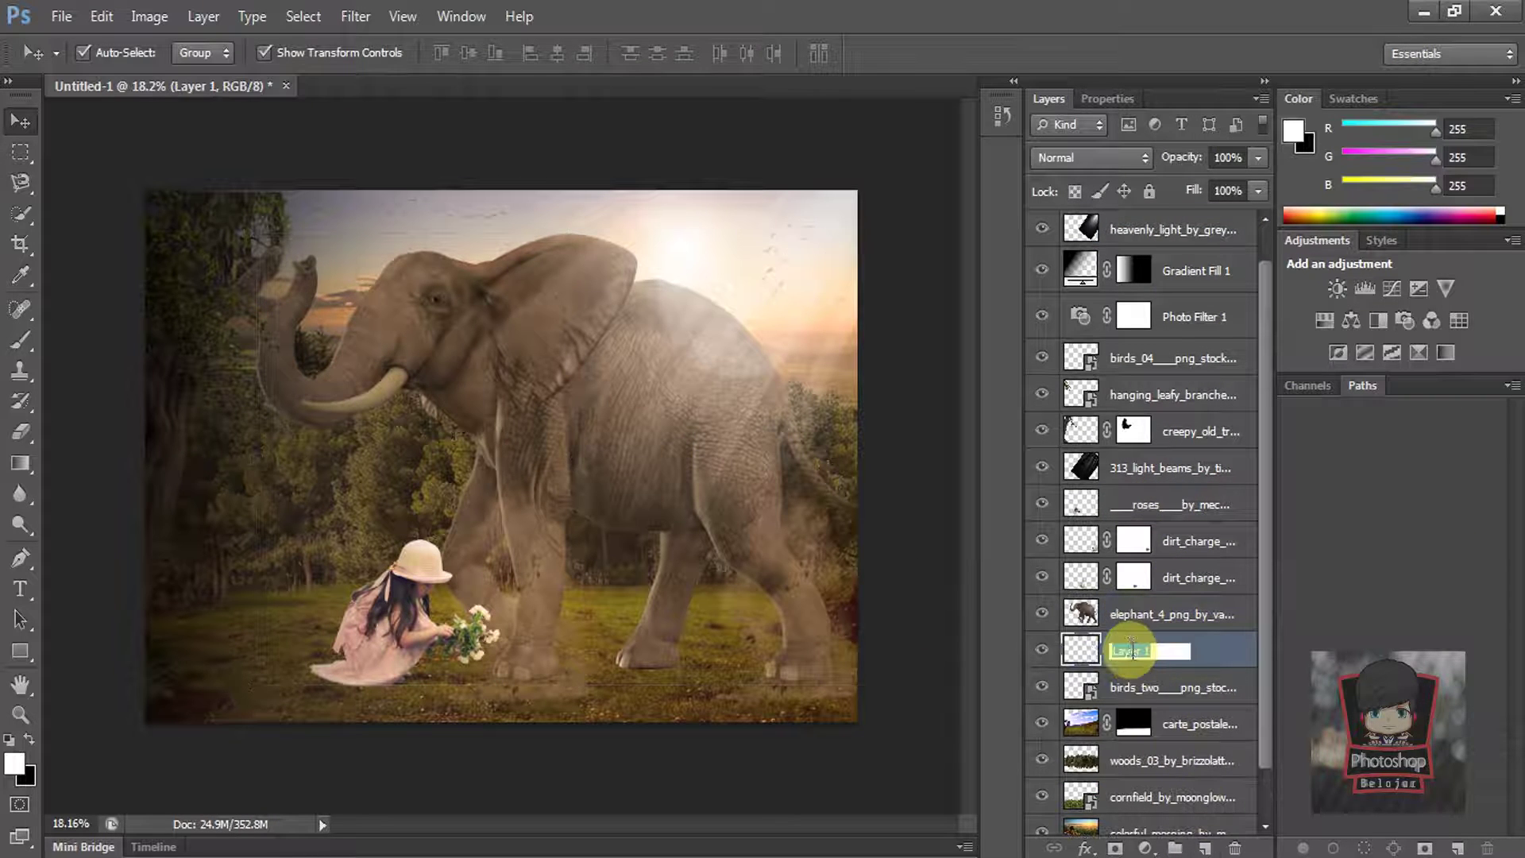
text(Shadow Gajah)
key(Return)
Step: Paint black ground shadows beneath and between the elephant's feet with a 125 px brush on the Shadow Gajah layer
key(d)
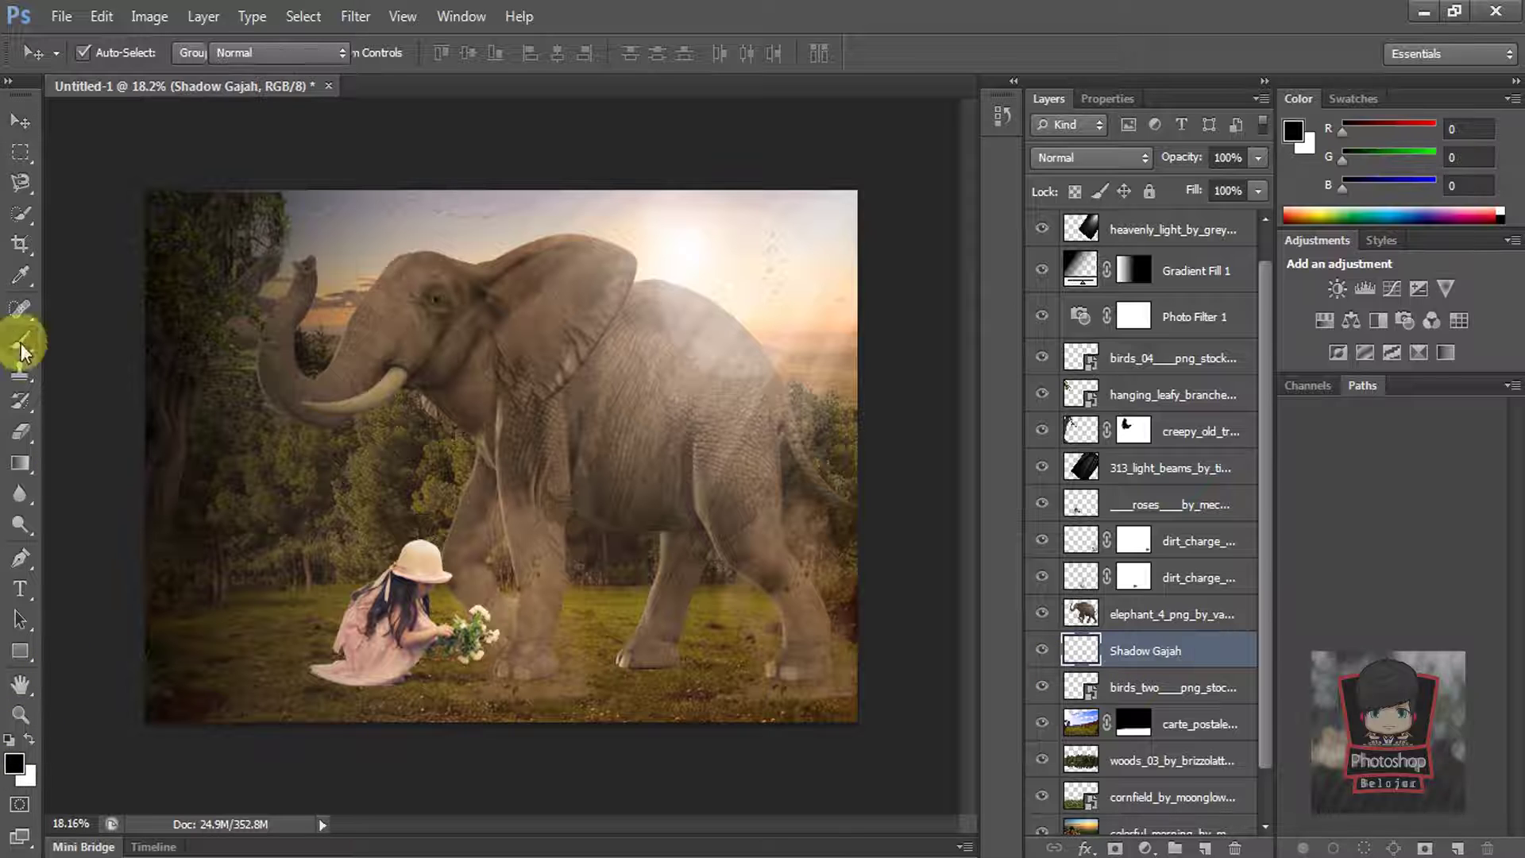
click(21, 340)
scroll(647, 681, up, 5)
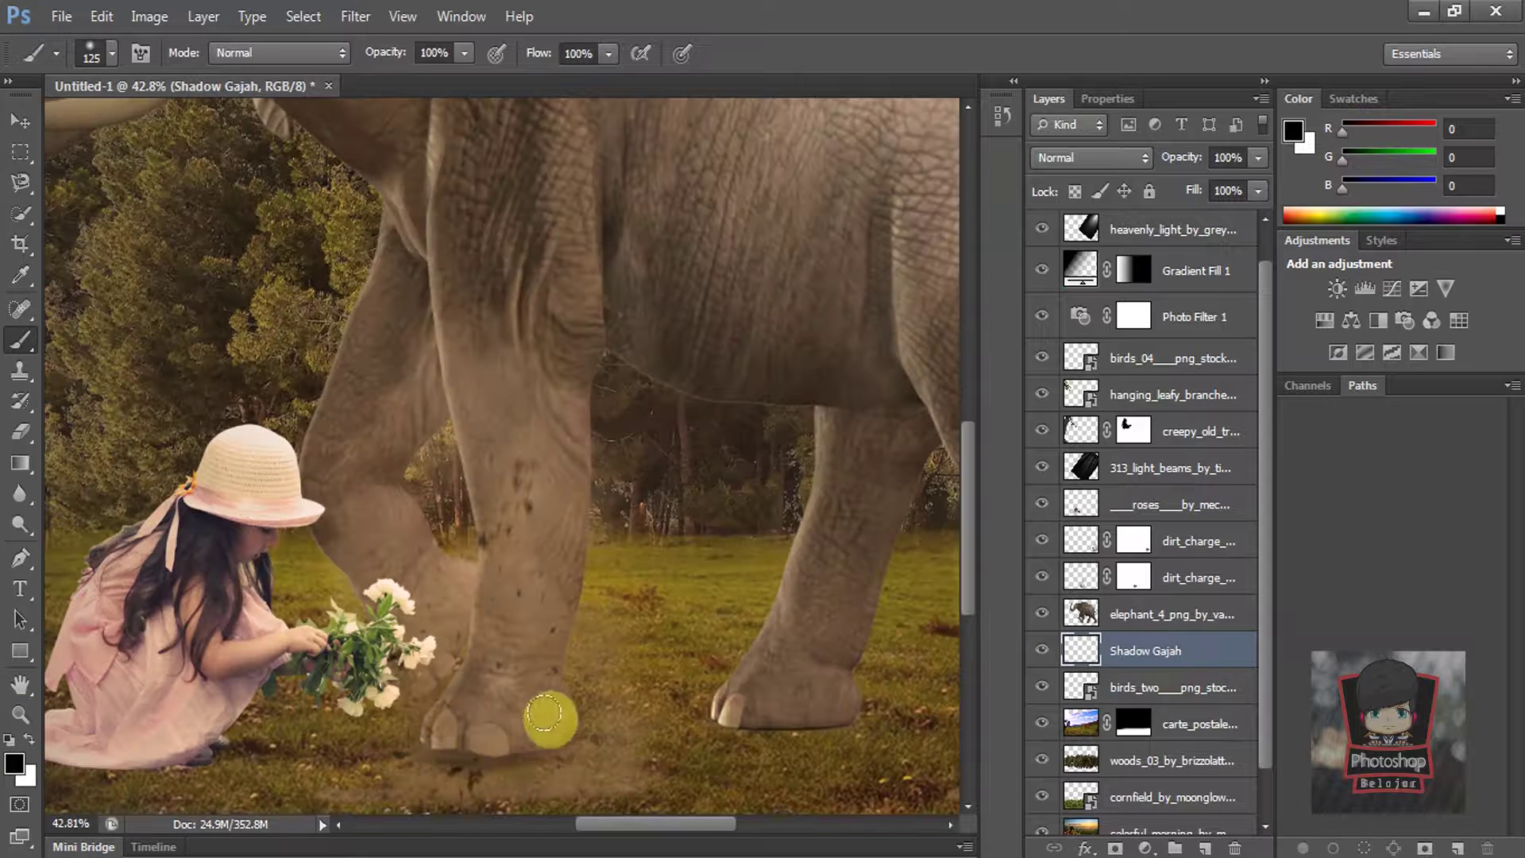
drag(681, 709, 861, 716)
scroll(476, 623, down, 3)
mouse_move(418, 676)
mouse_down()
mouse_move(443, 661)
mouse_move(575, 687)
mouse_move(548, 690)
mouse_move(850, 681)
mouse_up()
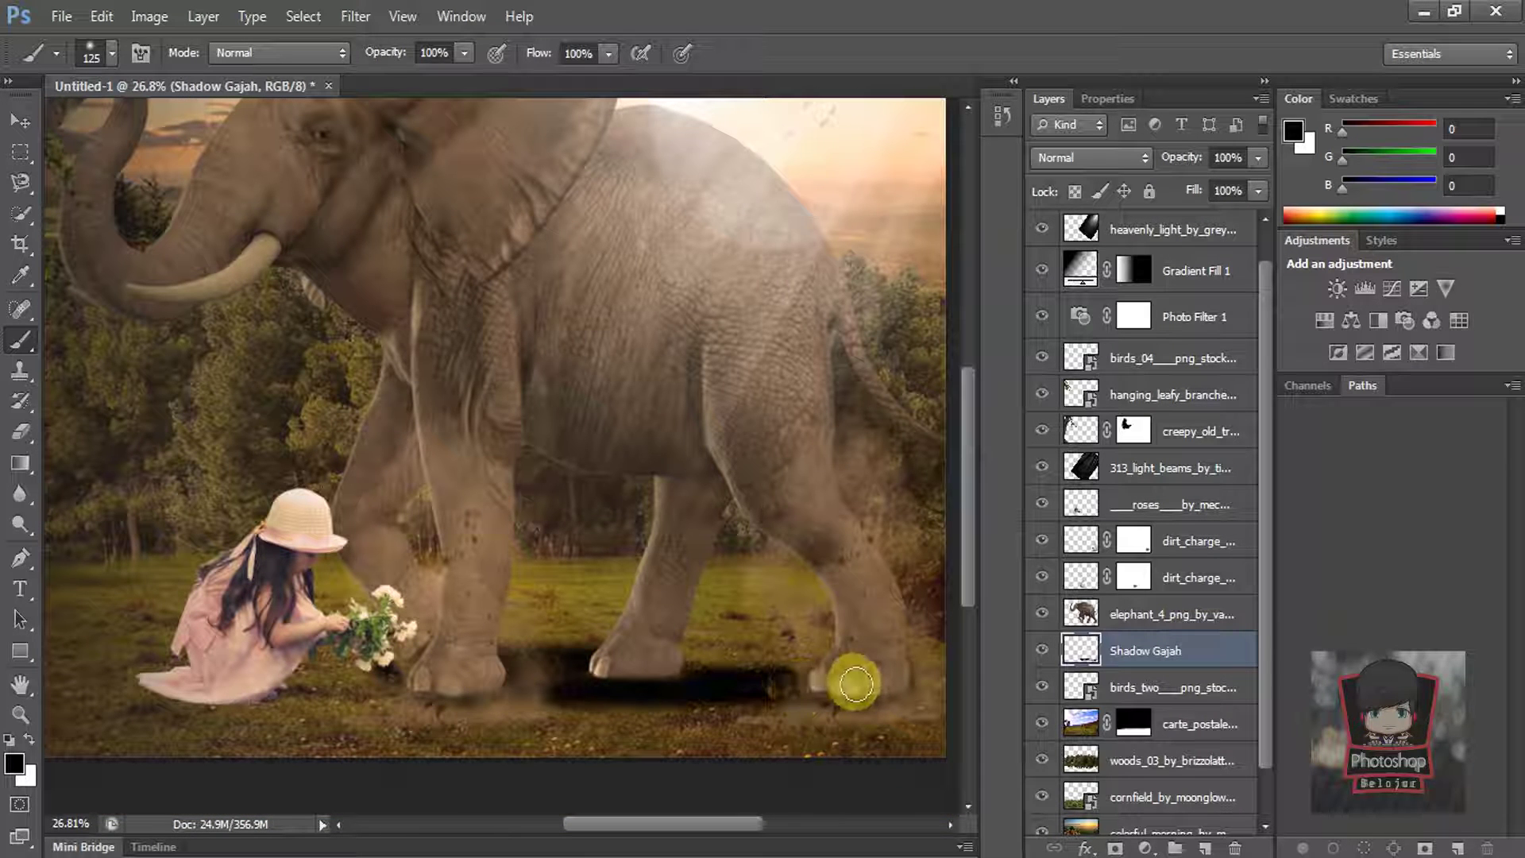
drag(399, 663, 403, 675)
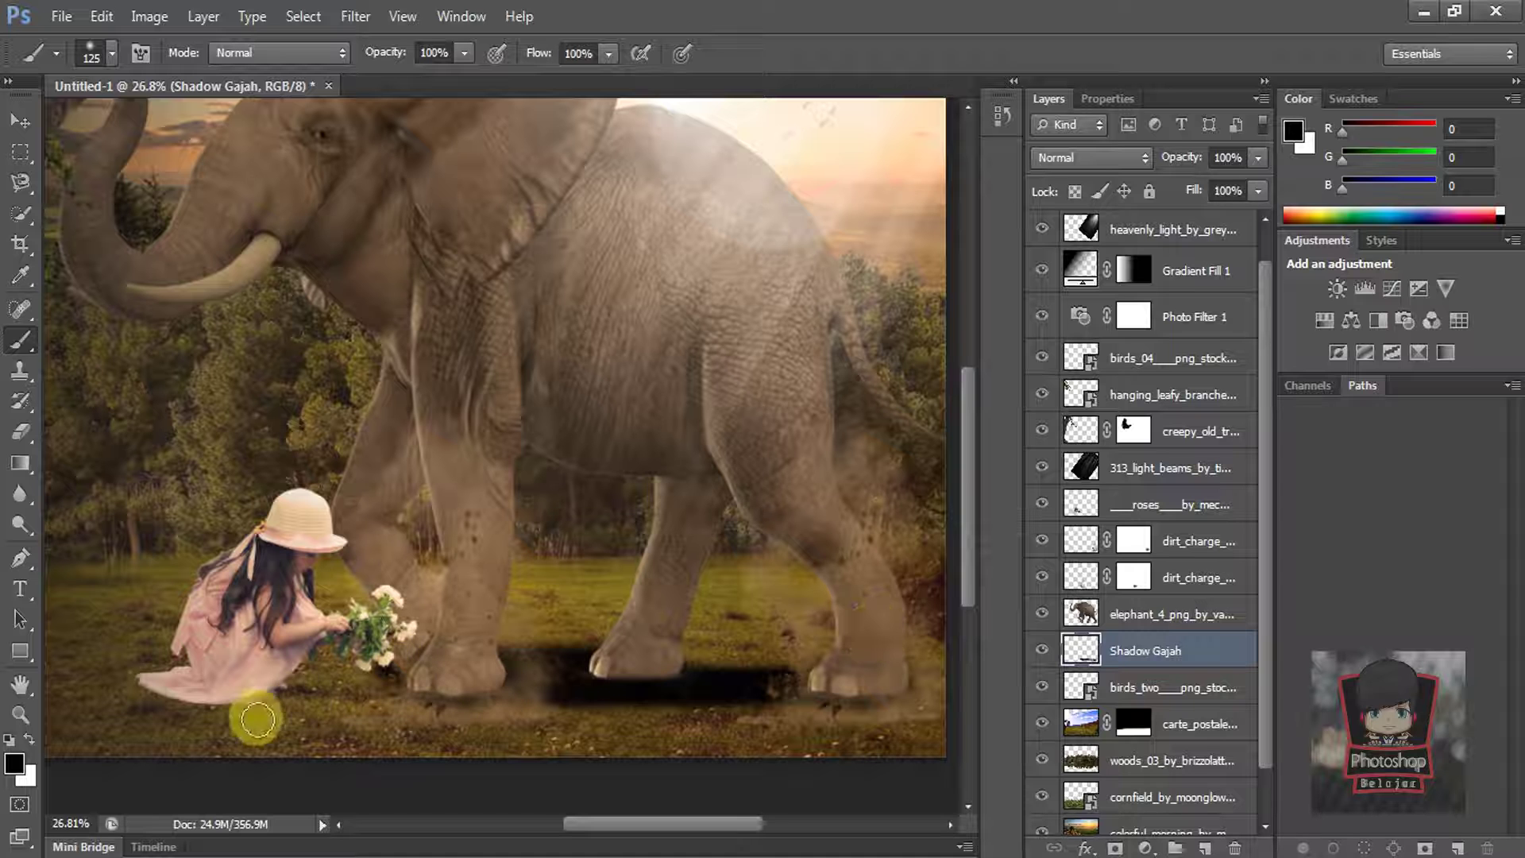
Step: Paint a black shadow along the bottom of the girl's dress with a 90 px brush
scroll(163, 691, up, 4)
key(bracketleft)
key(bracketleft)
mouse_move(163, 692)
mouse_down()
mouse_move(242, 707)
mouse_move(340, 695)
mouse_up()
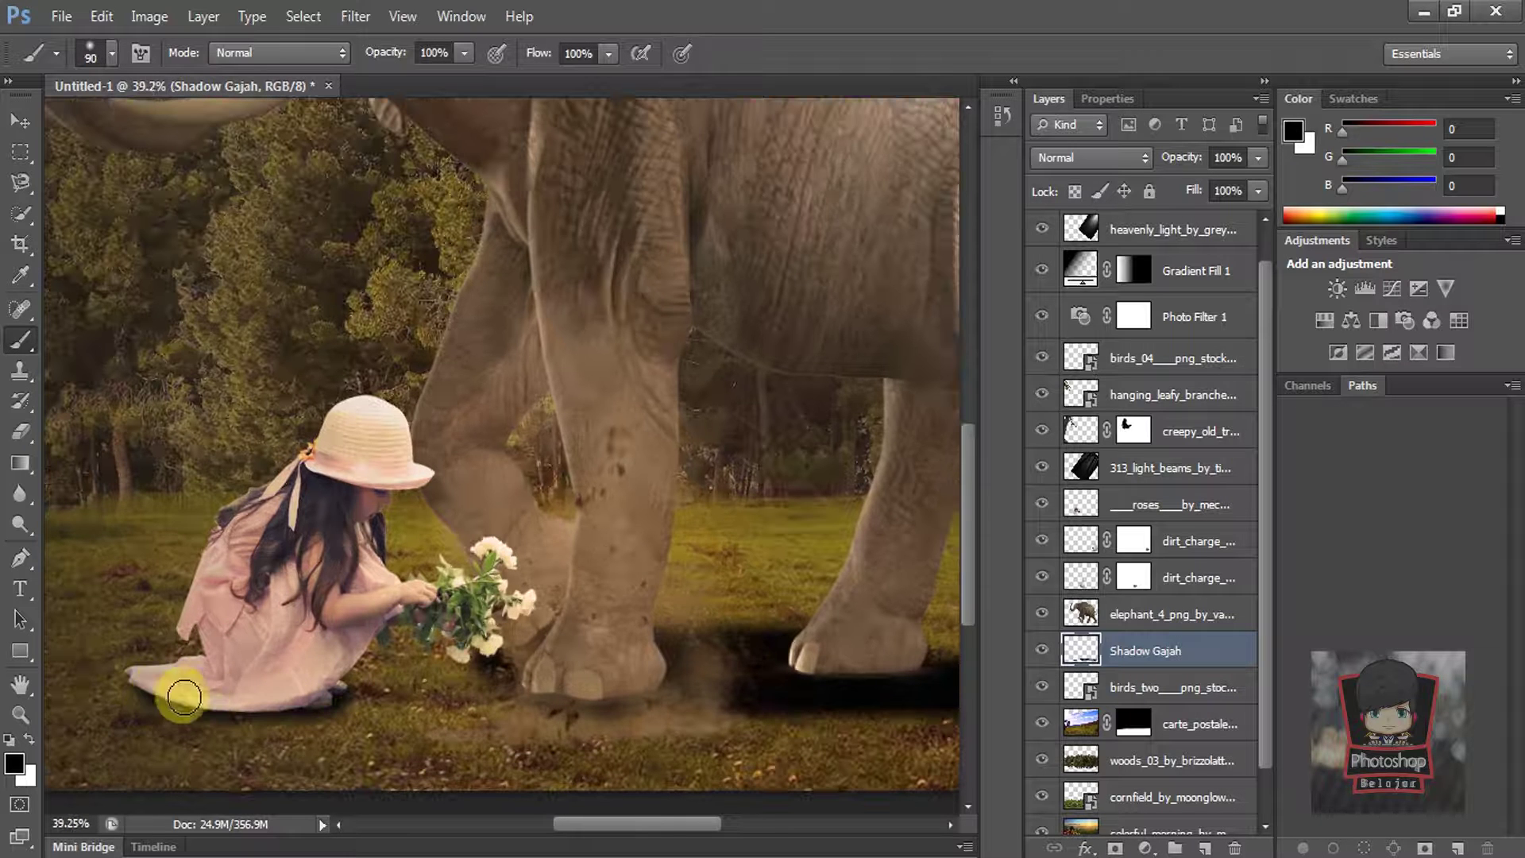
Step: Apply a Gaussian Blur of about 9.8 pixels to the Shadow Gajah layer and lower the layer's opacity
click(357, 22)
click(683, 492)
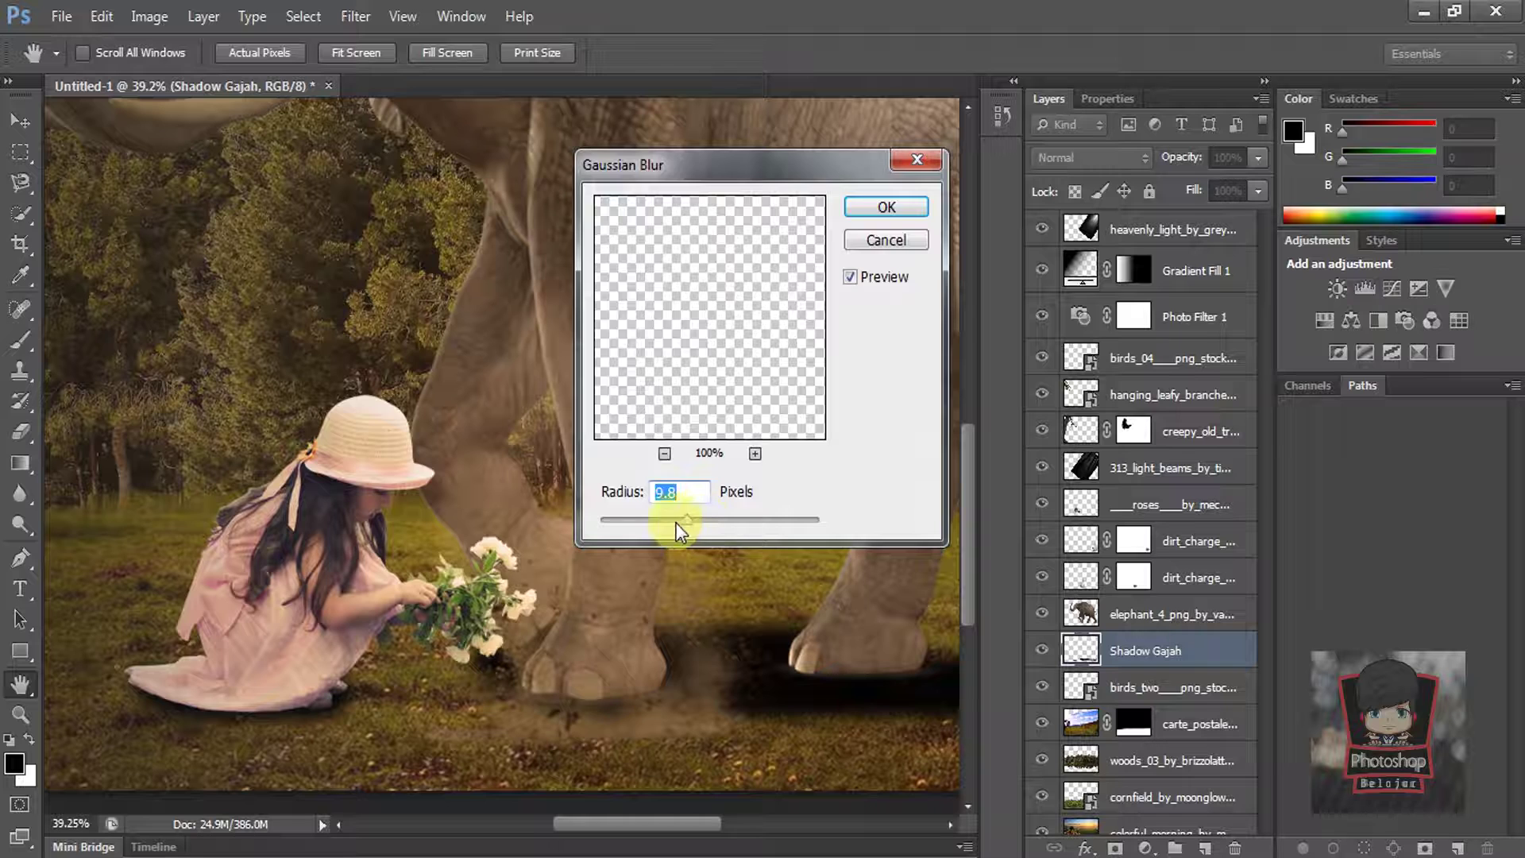
click(885, 206)
key(ctrl+0)
drag(1198, 182, 1187, 184)
click(20, 121)
scroll(507, 359, down, 3)
click(949, 436)
Step: Compare the image with and without the 313_light_beams and hanging_leafy_branches layers
click(1042, 468)
click(1042, 468)
click(1041, 395)
click(1042, 395)
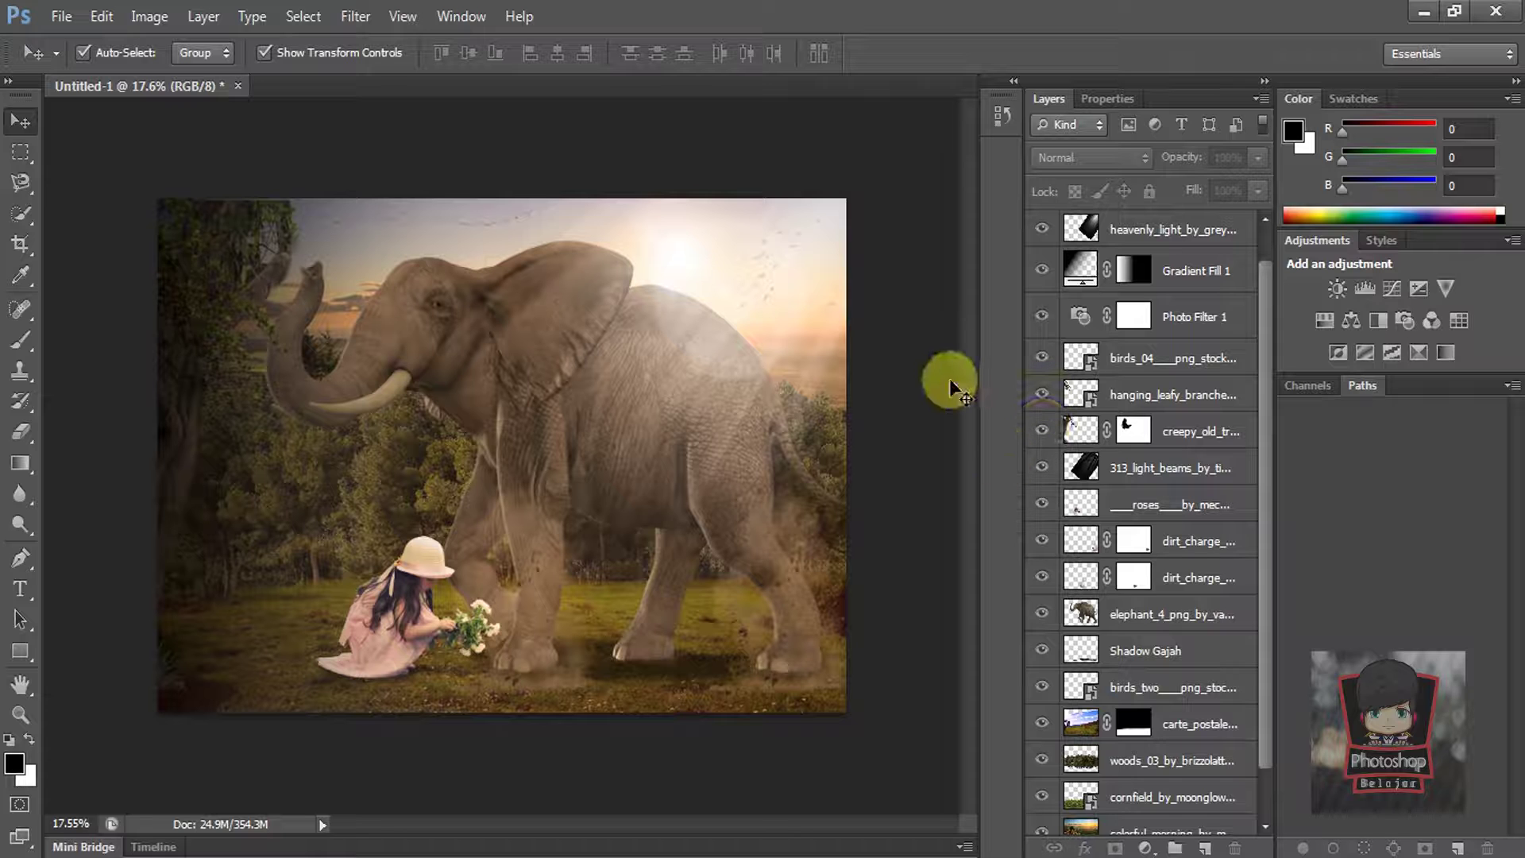
scroll(737, 721, up, 2)
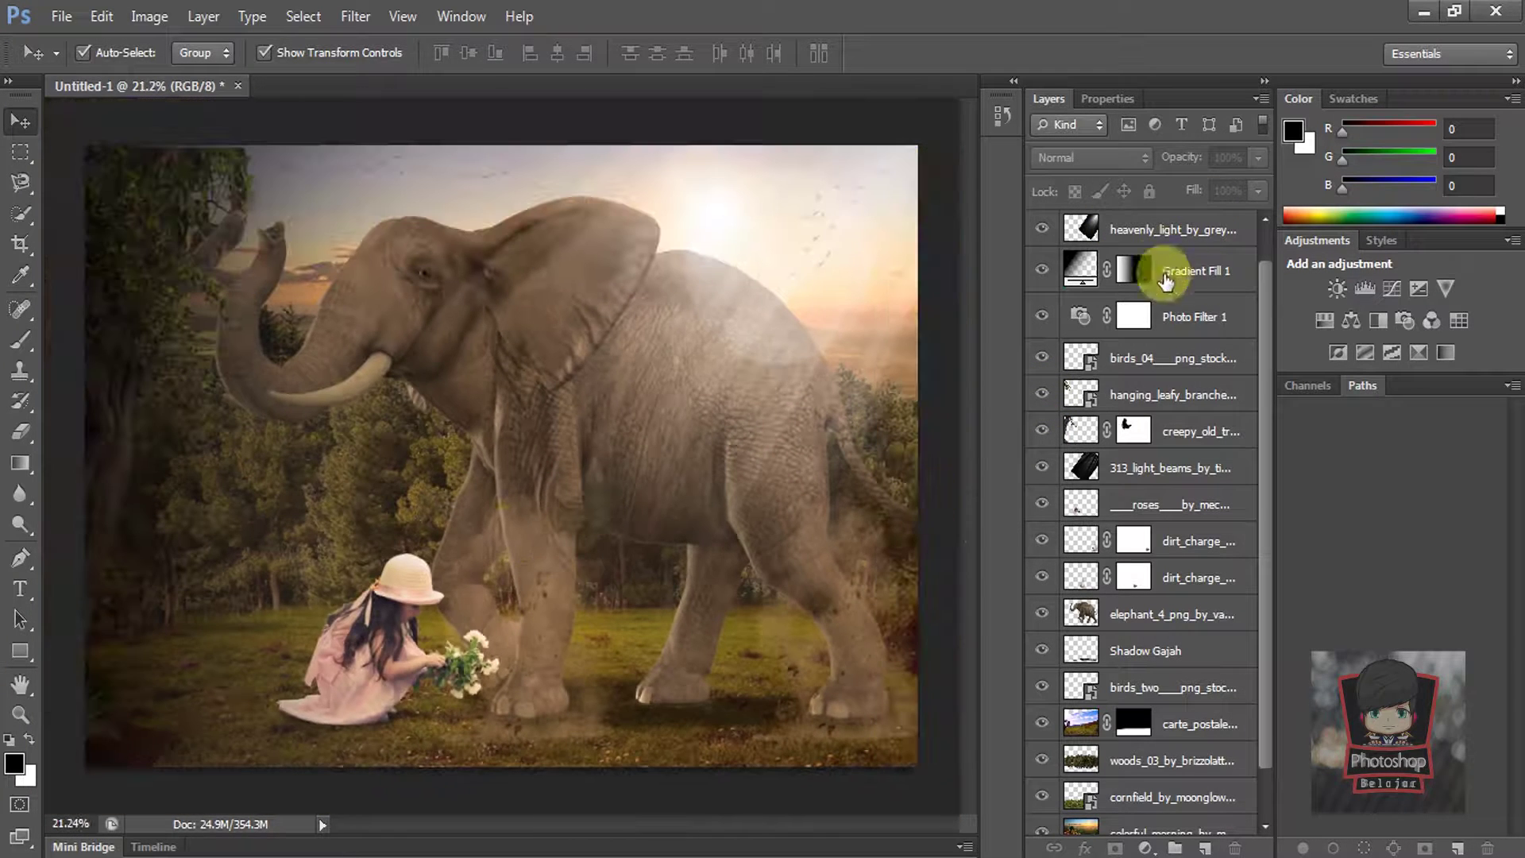
Step: Try a cyan Photo Filter adjustment at 25% density above the Gradient Fill 1 layer and delete it
click(1183, 271)
click(1144, 847)
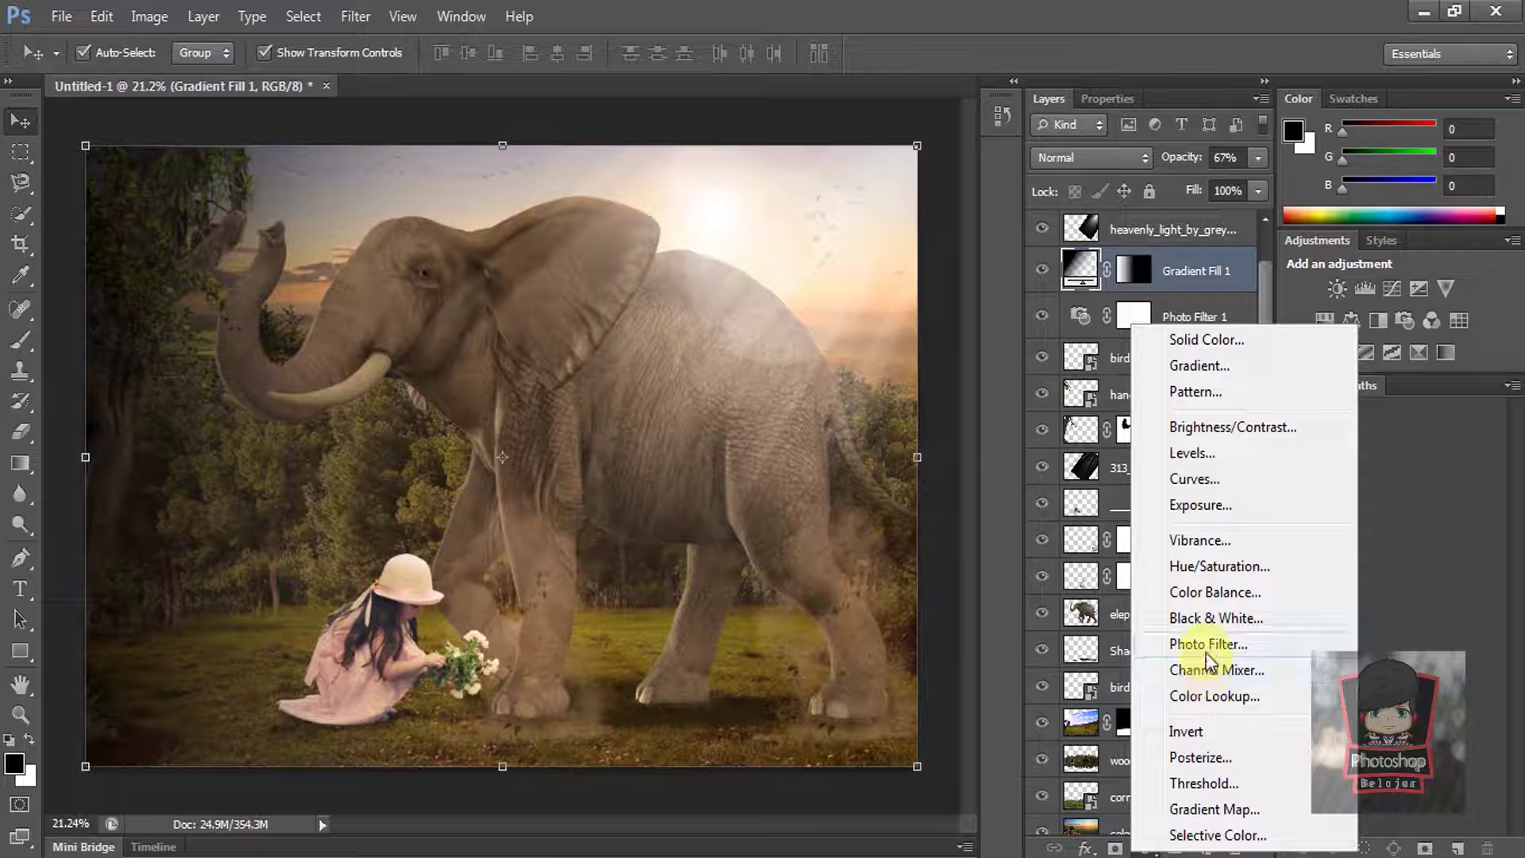
click(1208, 645)
click(1113, 210)
click(773, 359)
click(993, 198)
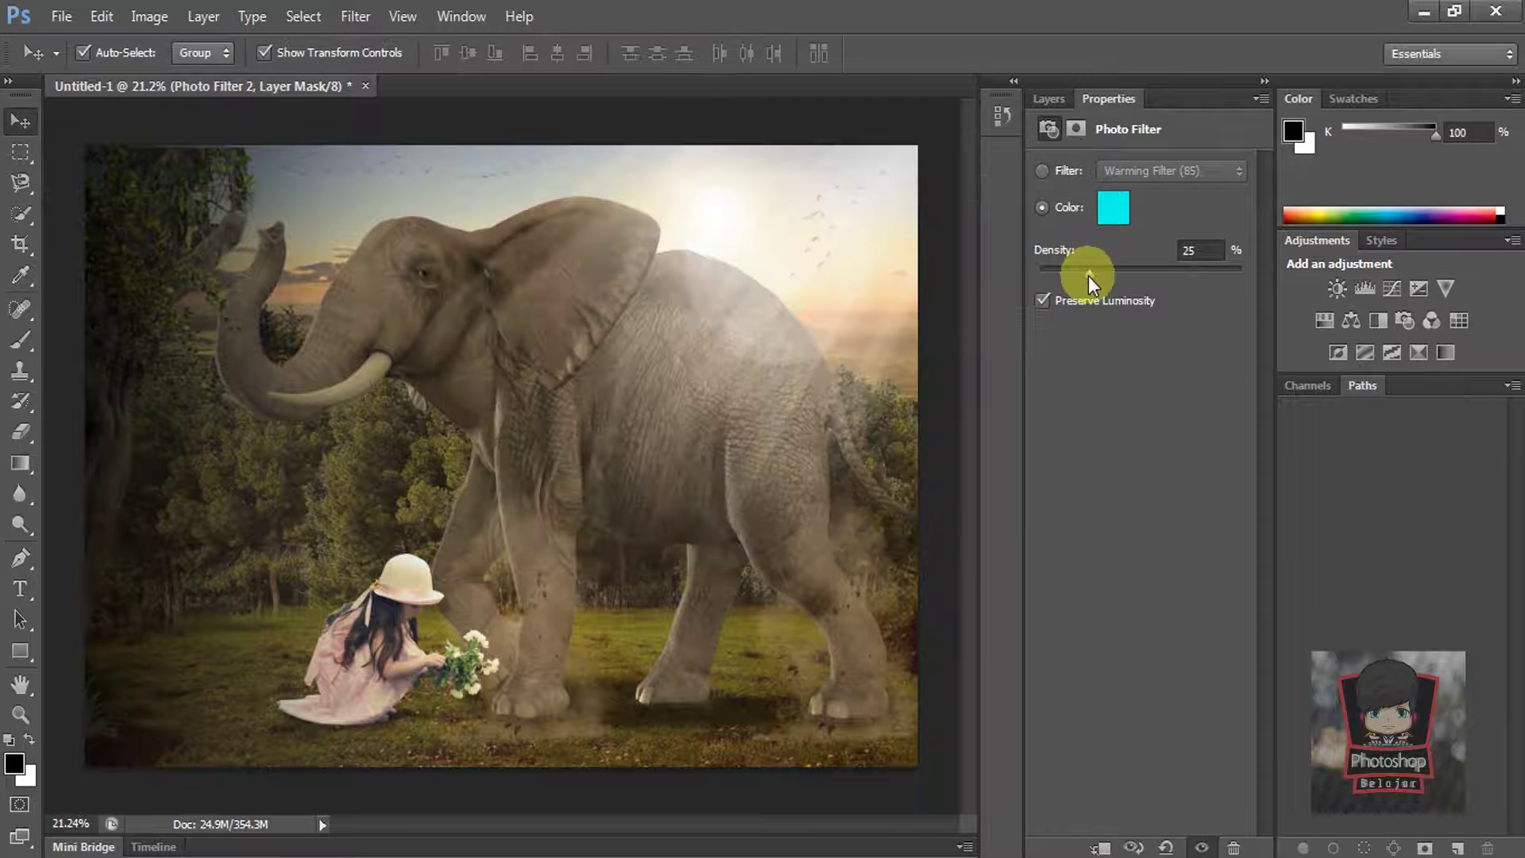
drag(1179, 275, 1089, 275)
click(1113, 212)
click(1000, 231)
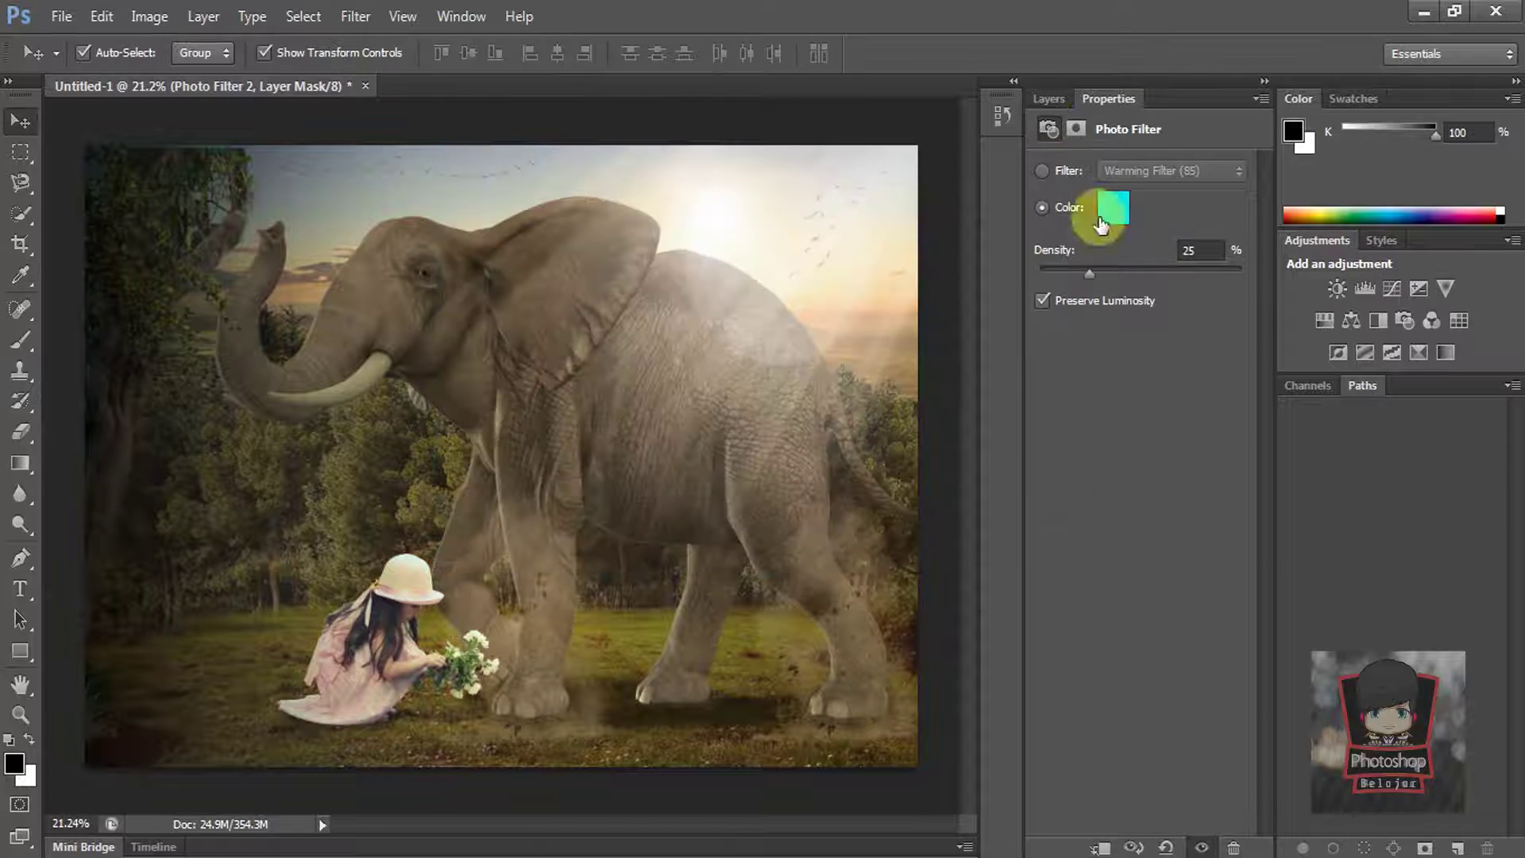
click(1051, 100)
key(Delete)
Step: Add a Warming Filter (85) Photo Filter adjustment at 24% density above the Gradient Fill 1 layer
click(1144, 848)
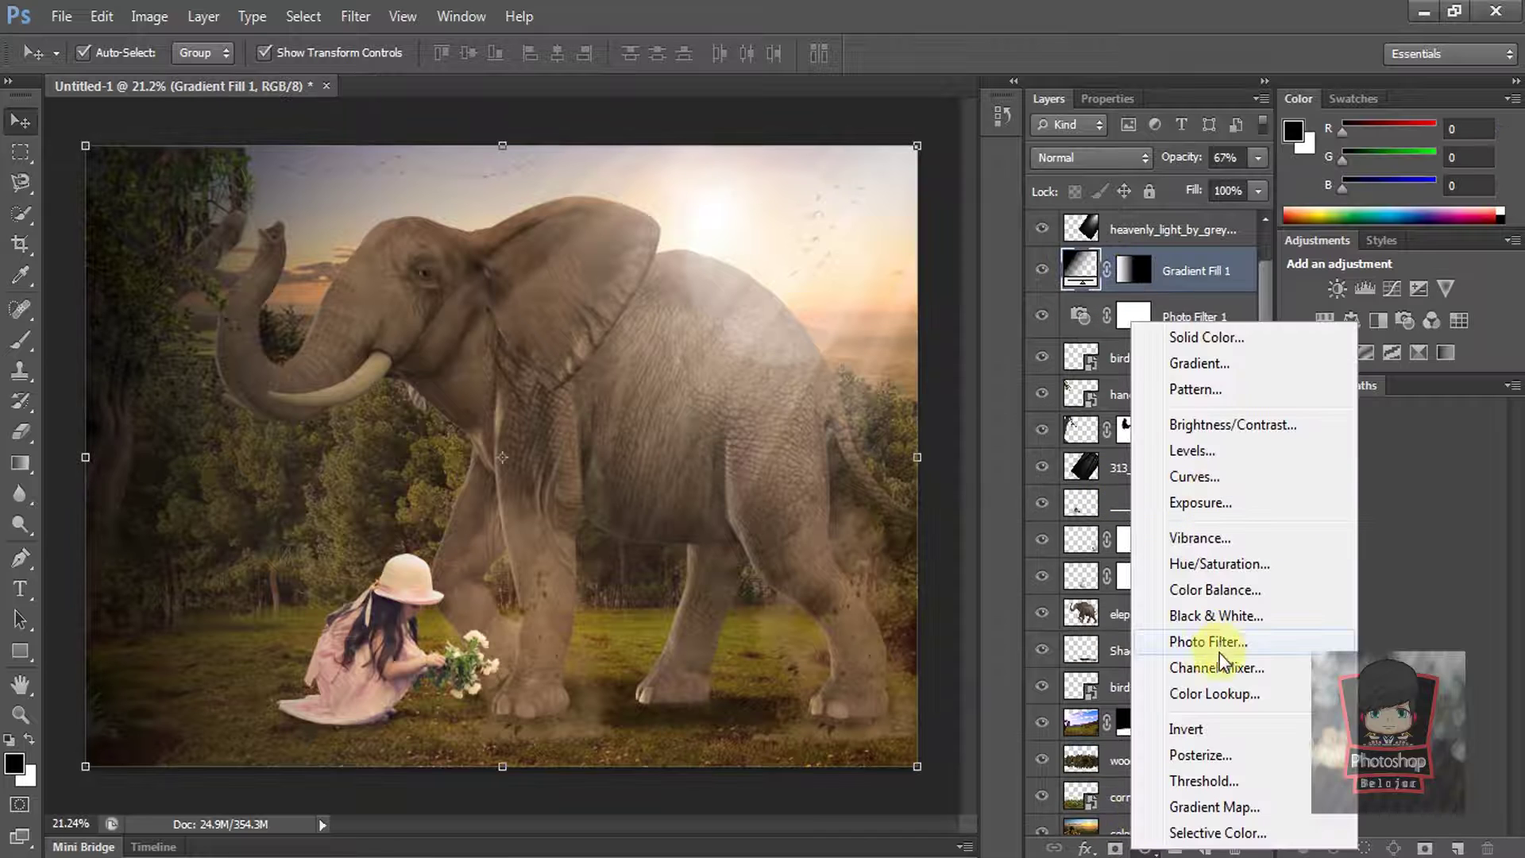
click(1221, 643)
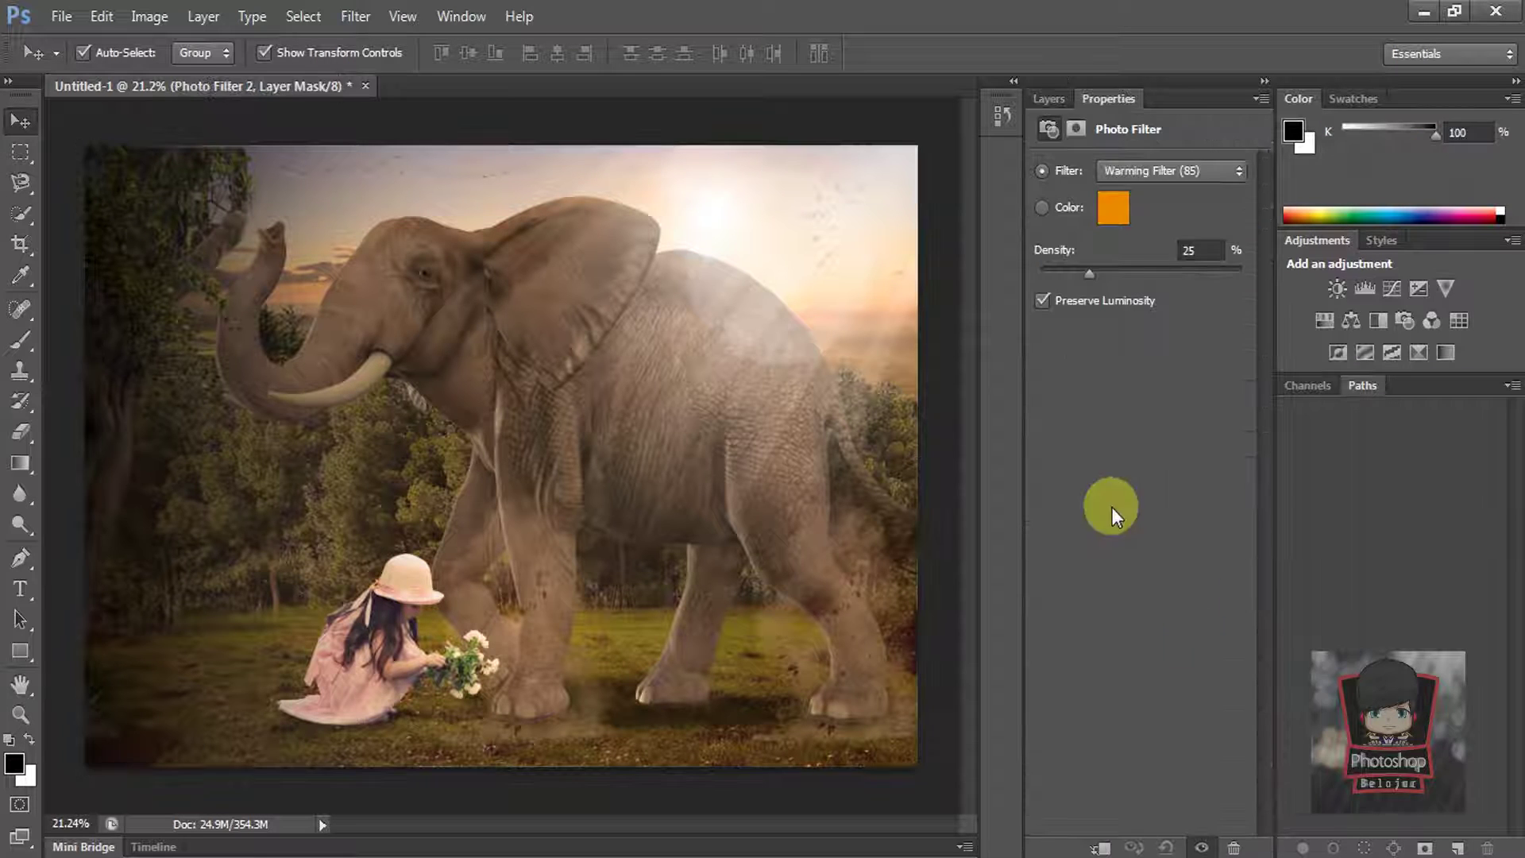
drag(1115, 277, 1088, 278)
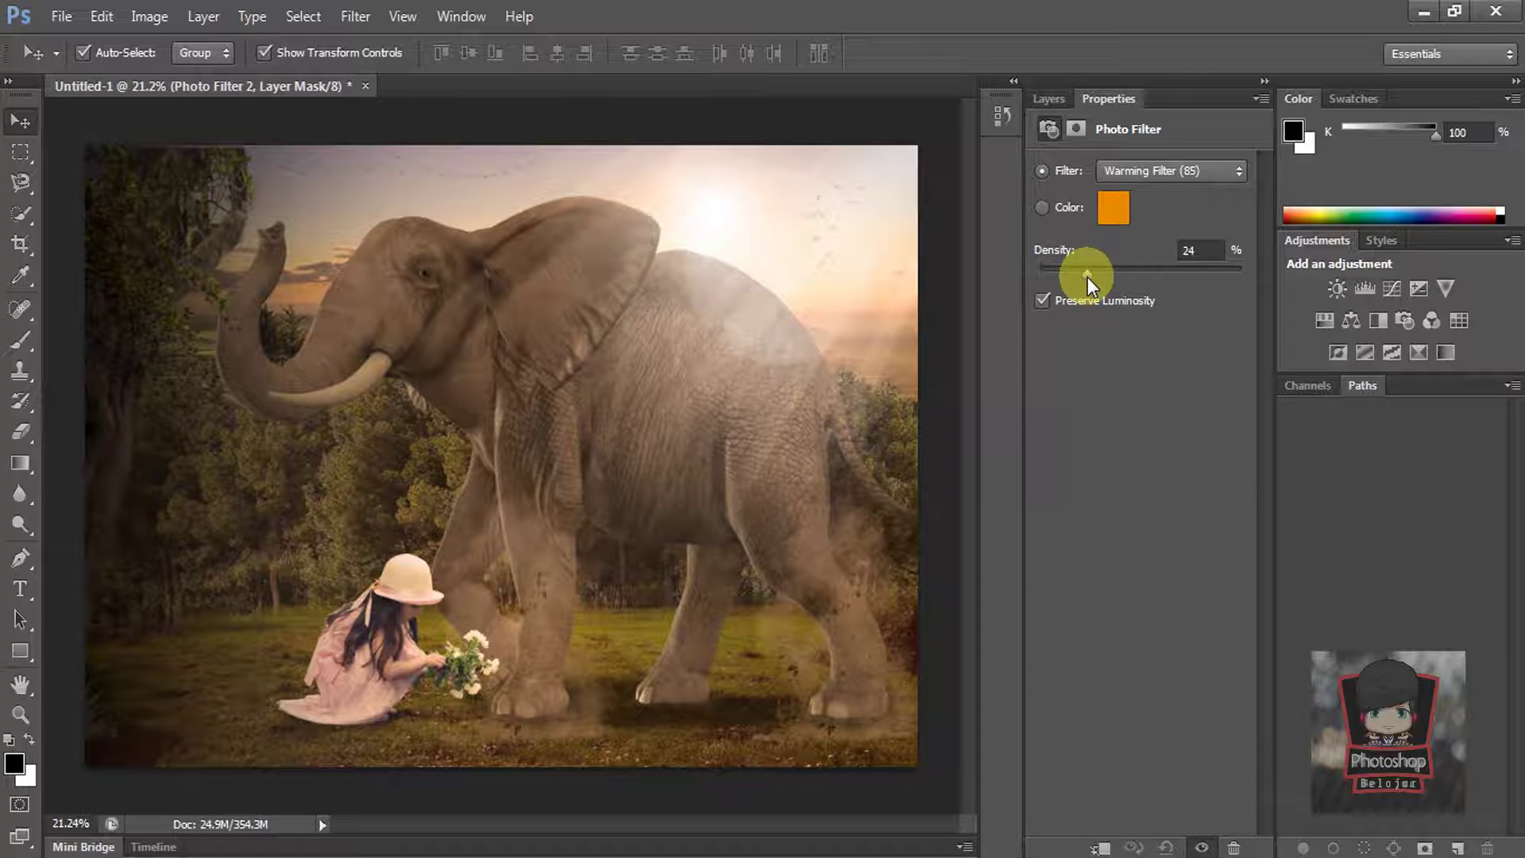
Step: Paint more black ground shadow around the girl on the Shadow Gajah layer with the 90 px brush
click(1050, 99)
click(1146, 693)
click(20, 341)
scroll(433, 687, up, 3)
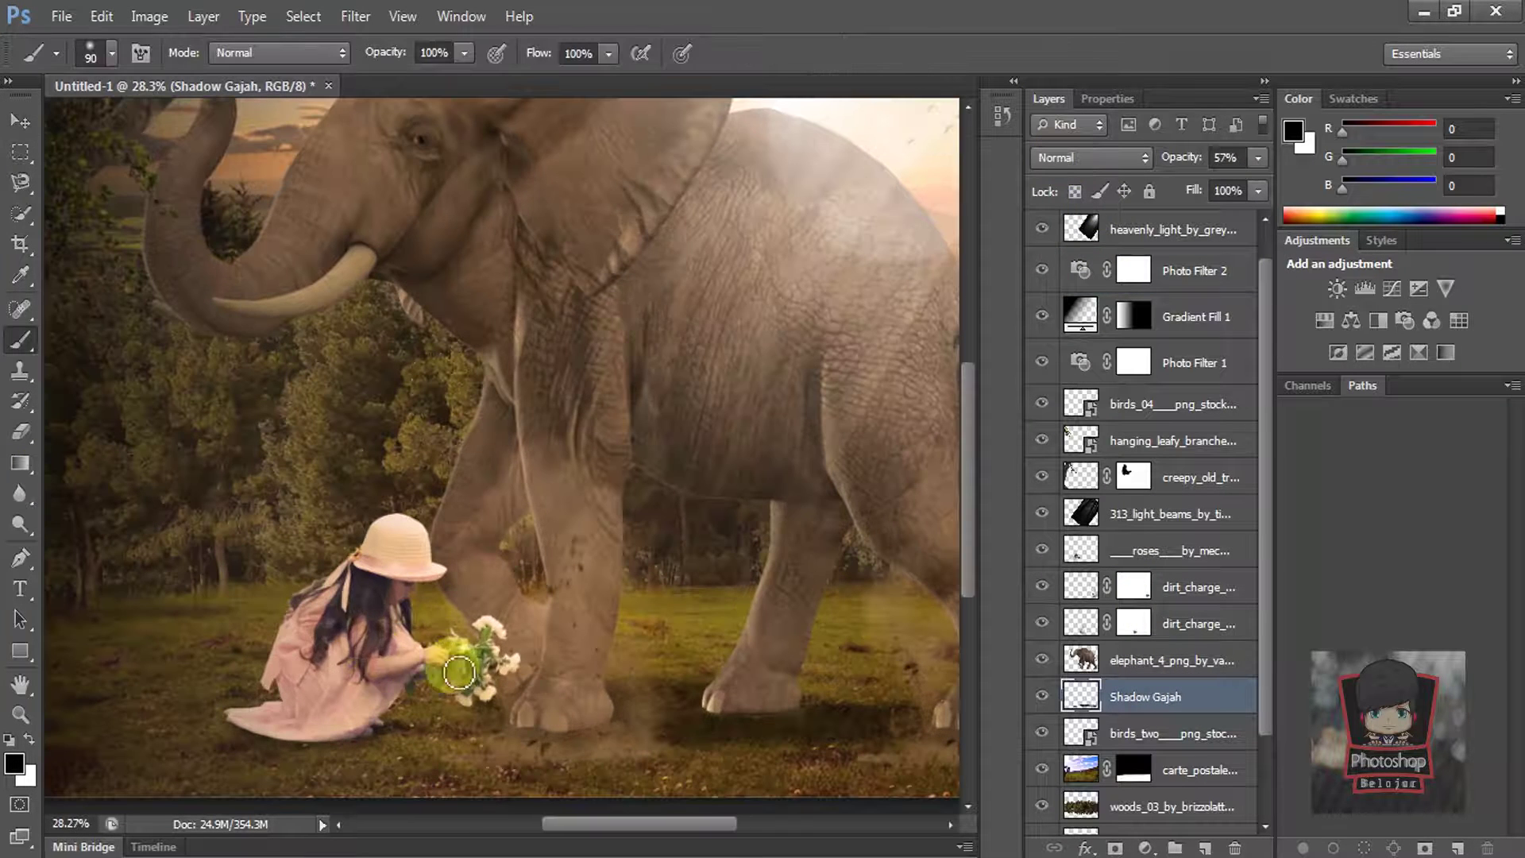
click(20, 121)
scroll(509, 317, down, 4)
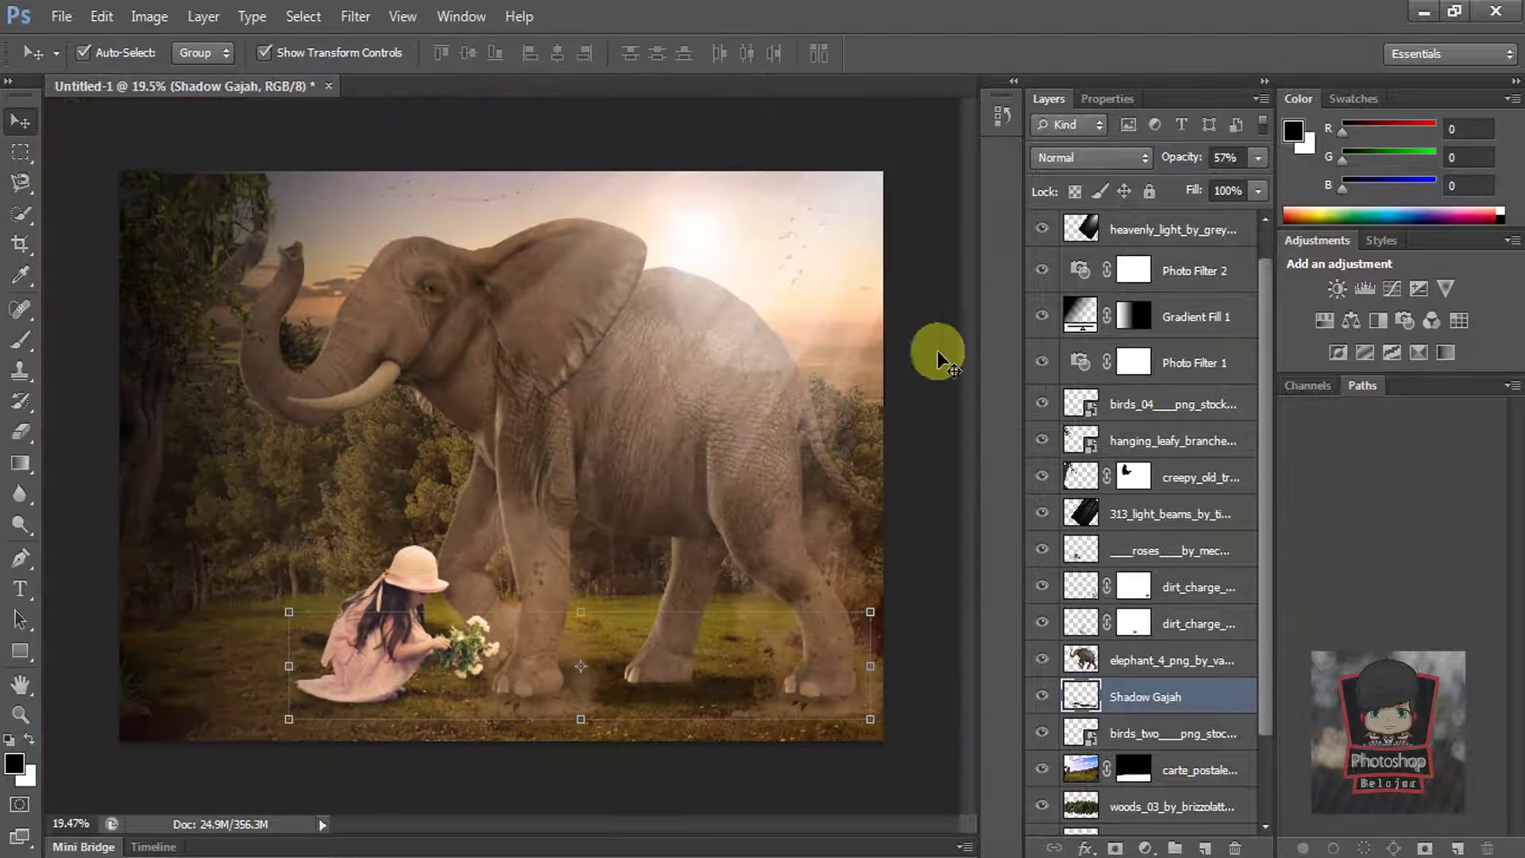
click(912, 332)
Step: Identify the girl's layer by toggling layer visibility, and create a new layer above it filled with neutral gray
click(1044, 622)
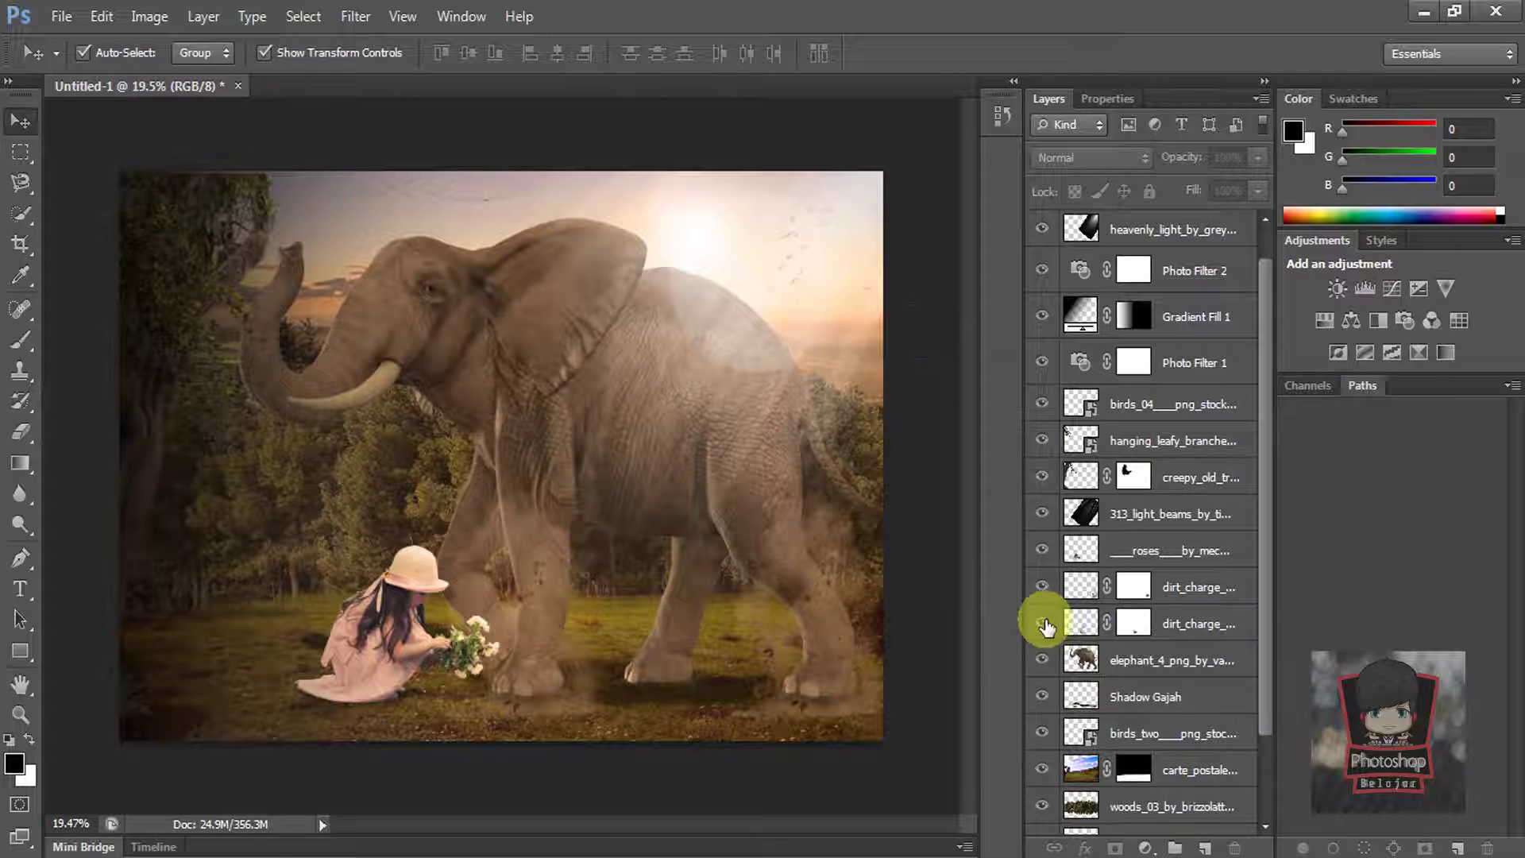
click(1044, 622)
click(1045, 546)
click(1045, 545)
click(1146, 552)
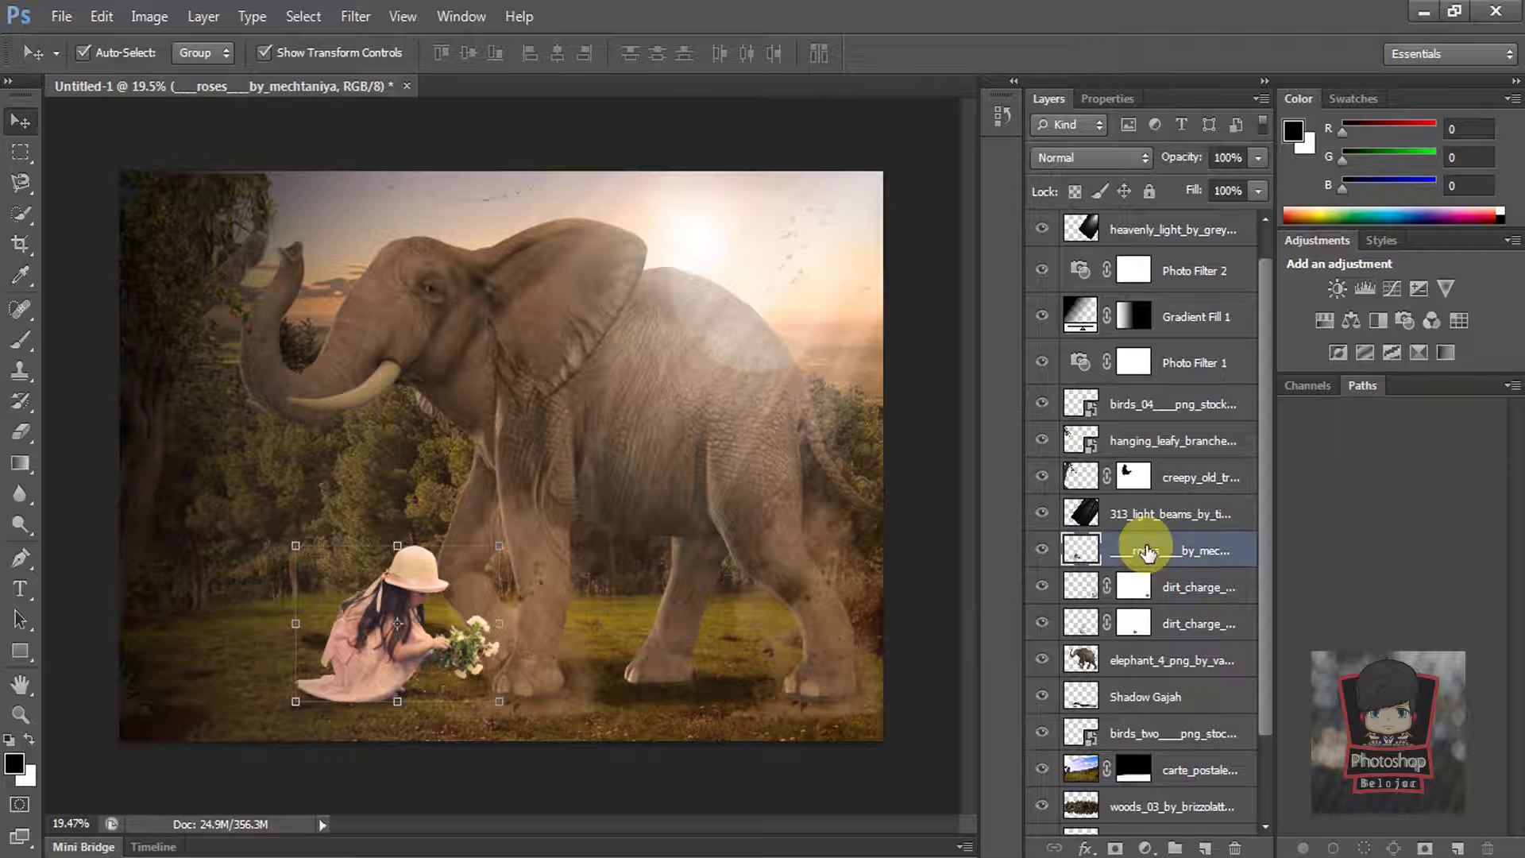
click(1203, 850)
click(100, 19)
click(197, 333)
click(714, 263)
click(726, 454)
click(891, 240)
Step: Set the gray layer's blend mode to Overlay, duplicate it, and name the upper layer Burn and the lower one Dodge
key(v)
click(1090, 157)
click(1068, 470)
drag(1176, 561, 1205, 848)
double_click(1146, 525)
double_click(1138, 562)
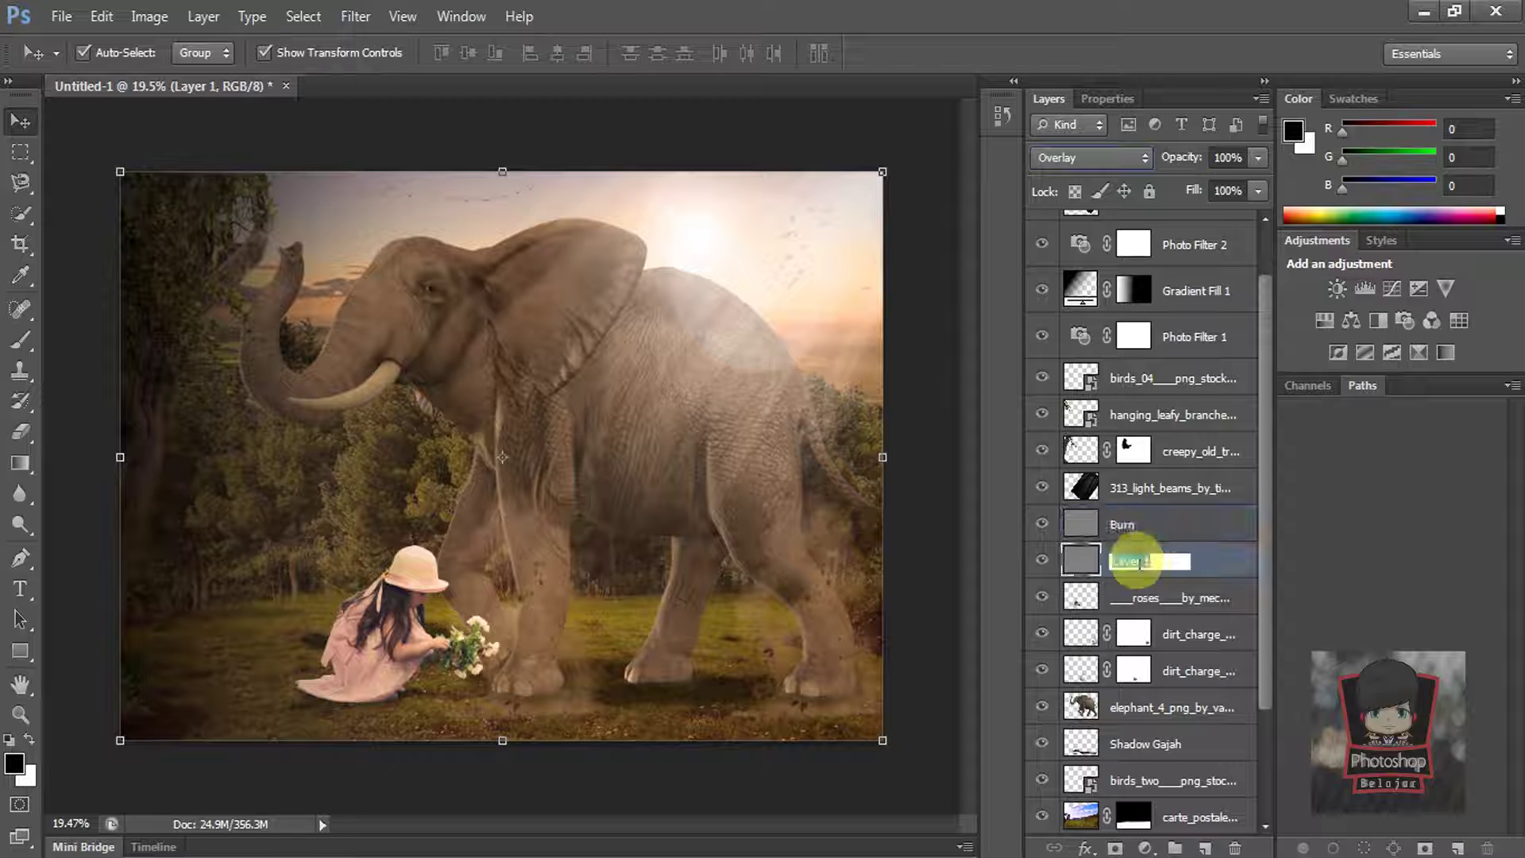
Step: Set up the Dodge tool with the Highlights range and 20% exposure
click(27, 531)
right_click(26, 523)
click(89, 523)
click(269, 53)
click(266, 70)
drag(412, 53, 359, 63)
text(20)
key(Return)
Step: Dodge highlights along the elephant's back and rump on the Dodge layer, enlarging the brush to 175 px
scroll(690, 351, up, 6)
key(bracketright)
key(bracketright)
key(bracketright)
mouse_move(129, 320)
mouse_down()
mouse_move(228, 221)
mouse_move(129, 344)
mouse_up()
scroll(188, 202, down, 4)
key(bracketright)
key(bracketright)
scroll(664, 293, up, 4)
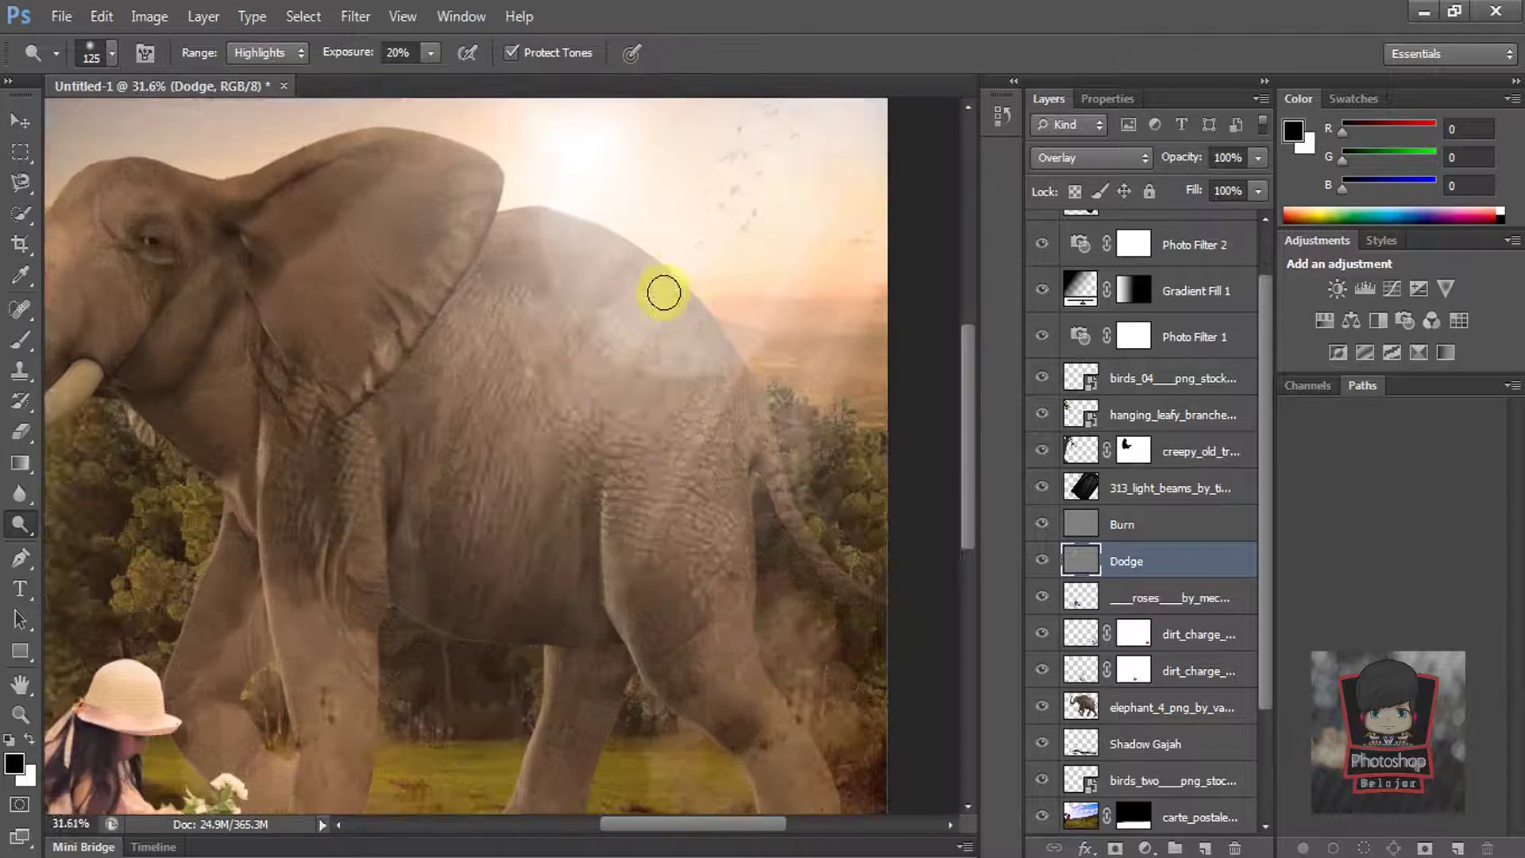
key(bracketright)
key(bracketright)
drag(421, 247, 795, 454)
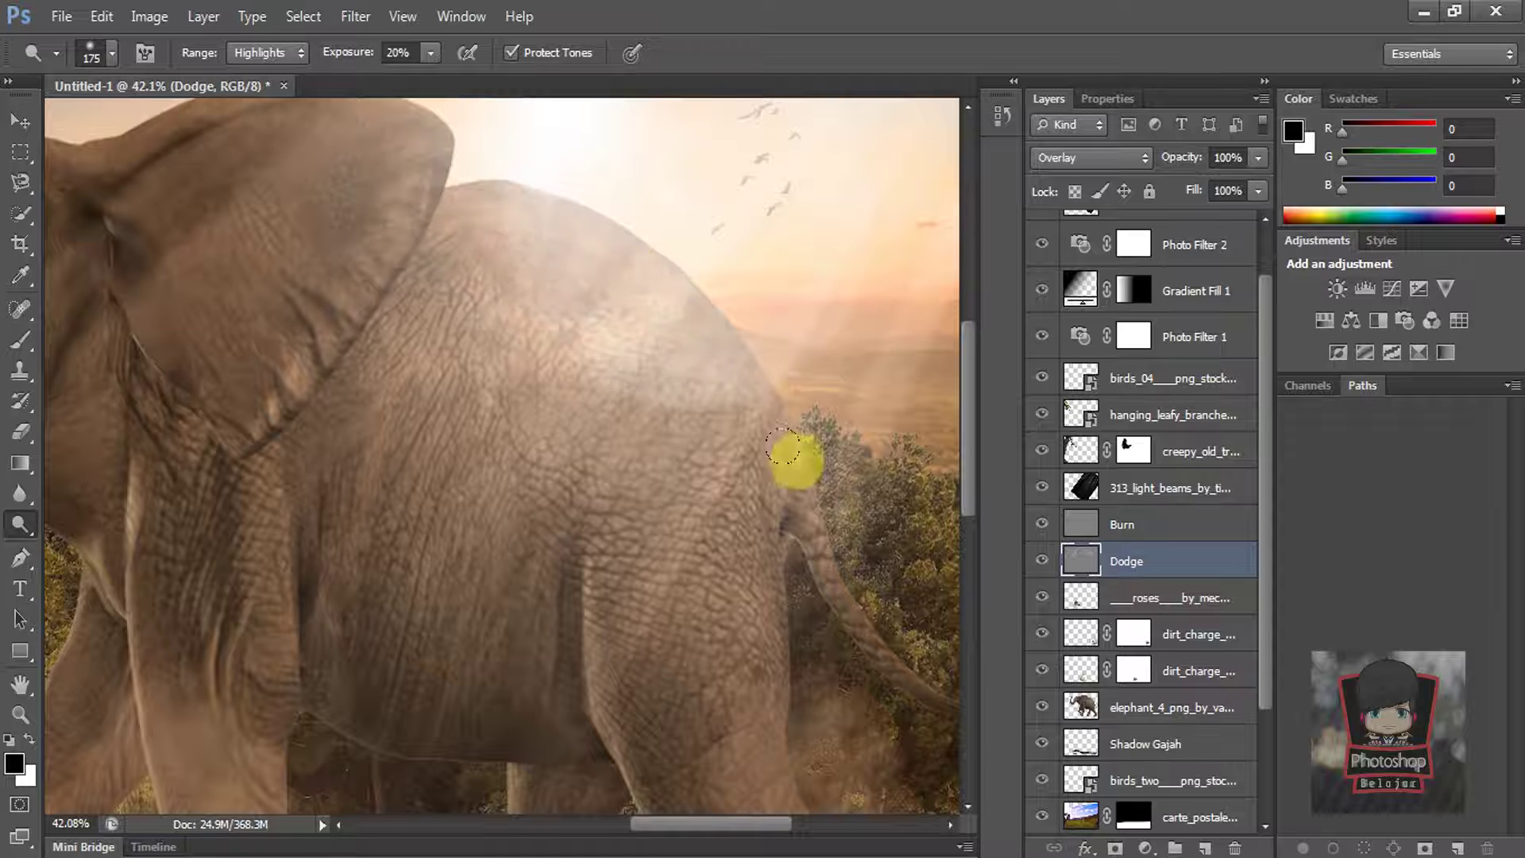
scroll(605, 393, down, 2)
mouse_move(713, 409)
mouse_down()
mouse_move(580, 616)
mouse_move(682, 412)
mouse_move(719, 417)
mouse_move(716, 461)
mouse_up()
Step: Brighten the elephant's upper back, flank and ear with a 300 px dodge brush
scroll(717, 461, down, 2)
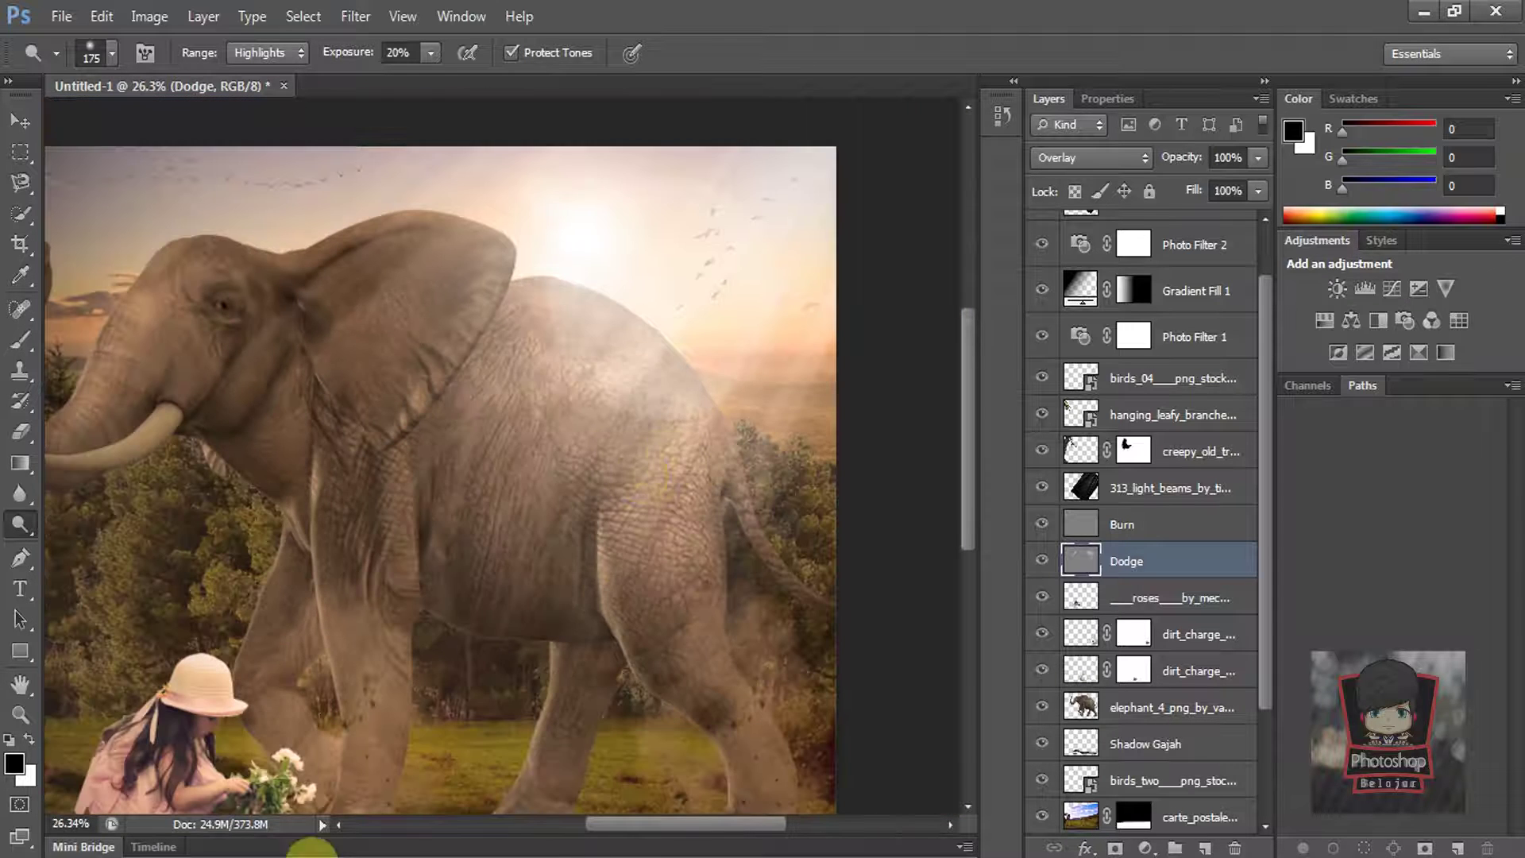
key(bracketright)
key(bracketright)
drag(556, 357, 622, 363)
drag(447, 538, 465, 304)
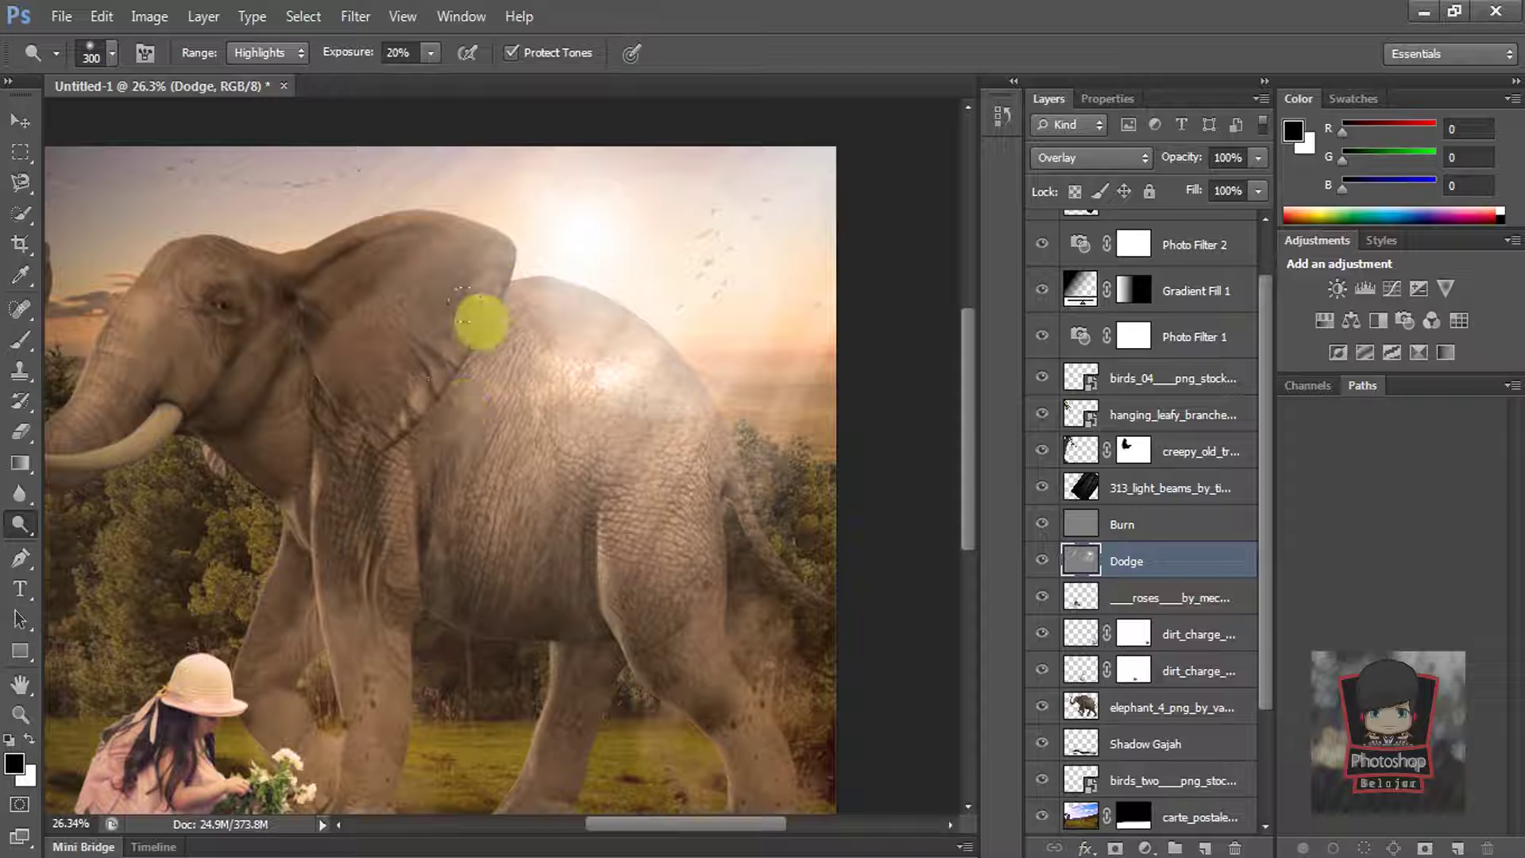
drag(464, 234, 319, 467)
Step: Dodge the upper edge of the elephant's head toward the ear with a 70 px brush
scroll(181, 278, up, 5)
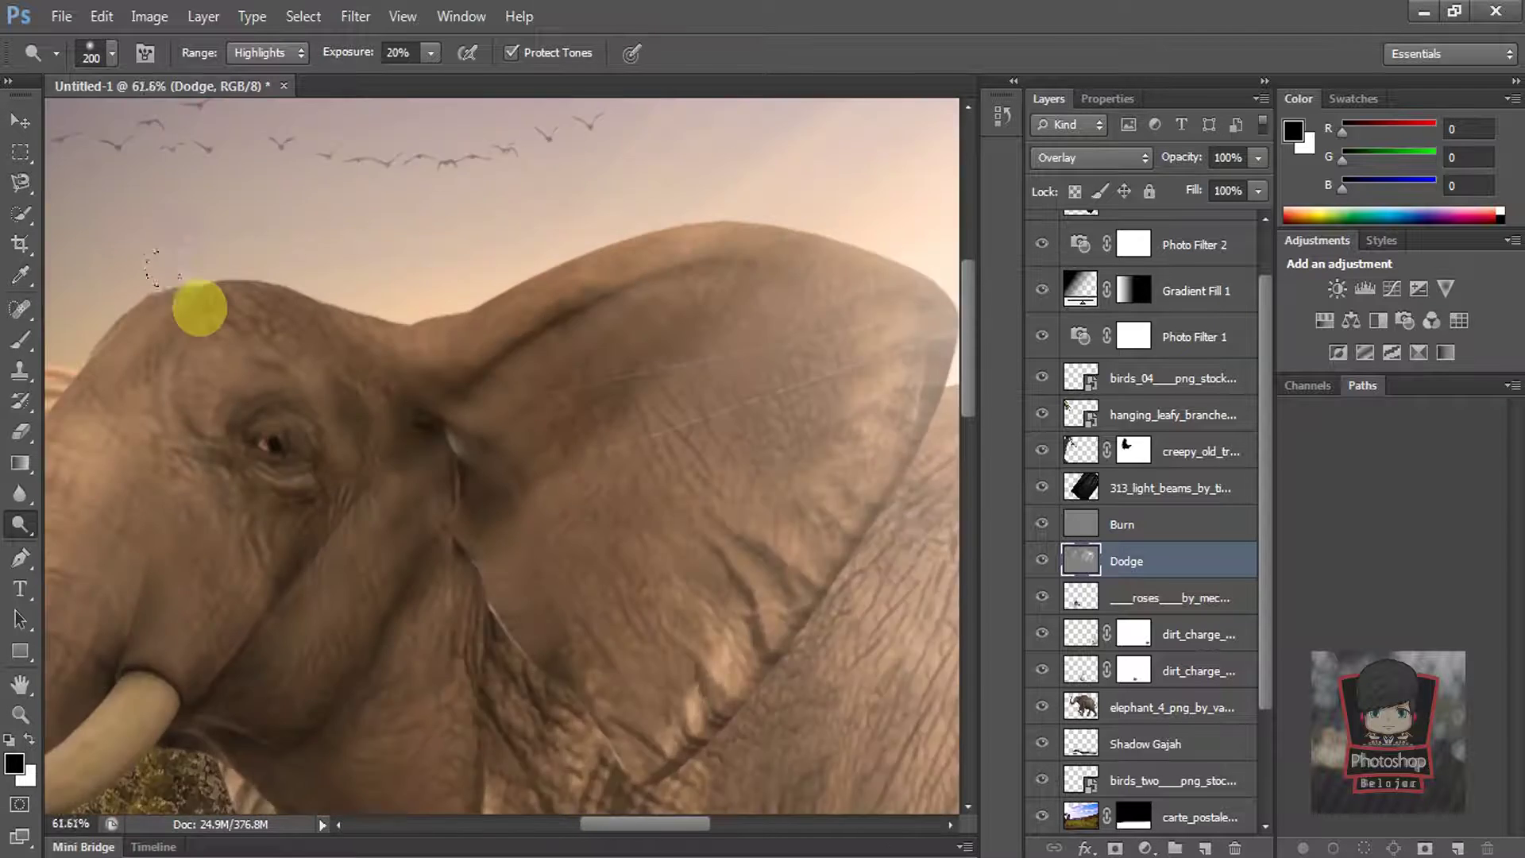
key(bracketleft)
key(bracketleft)
key(bracketleft)
key(bracketleft)
key(bracketleft)
key(bracketleft)
key(bracketleft)
key(bracketleft)
key(bracketleft)
mouse_move(170, 271)
mouse_down()
mouse_move(336, 282)
mouse_move(270, 262)
mouse_move(501, 342)
mouse_up()
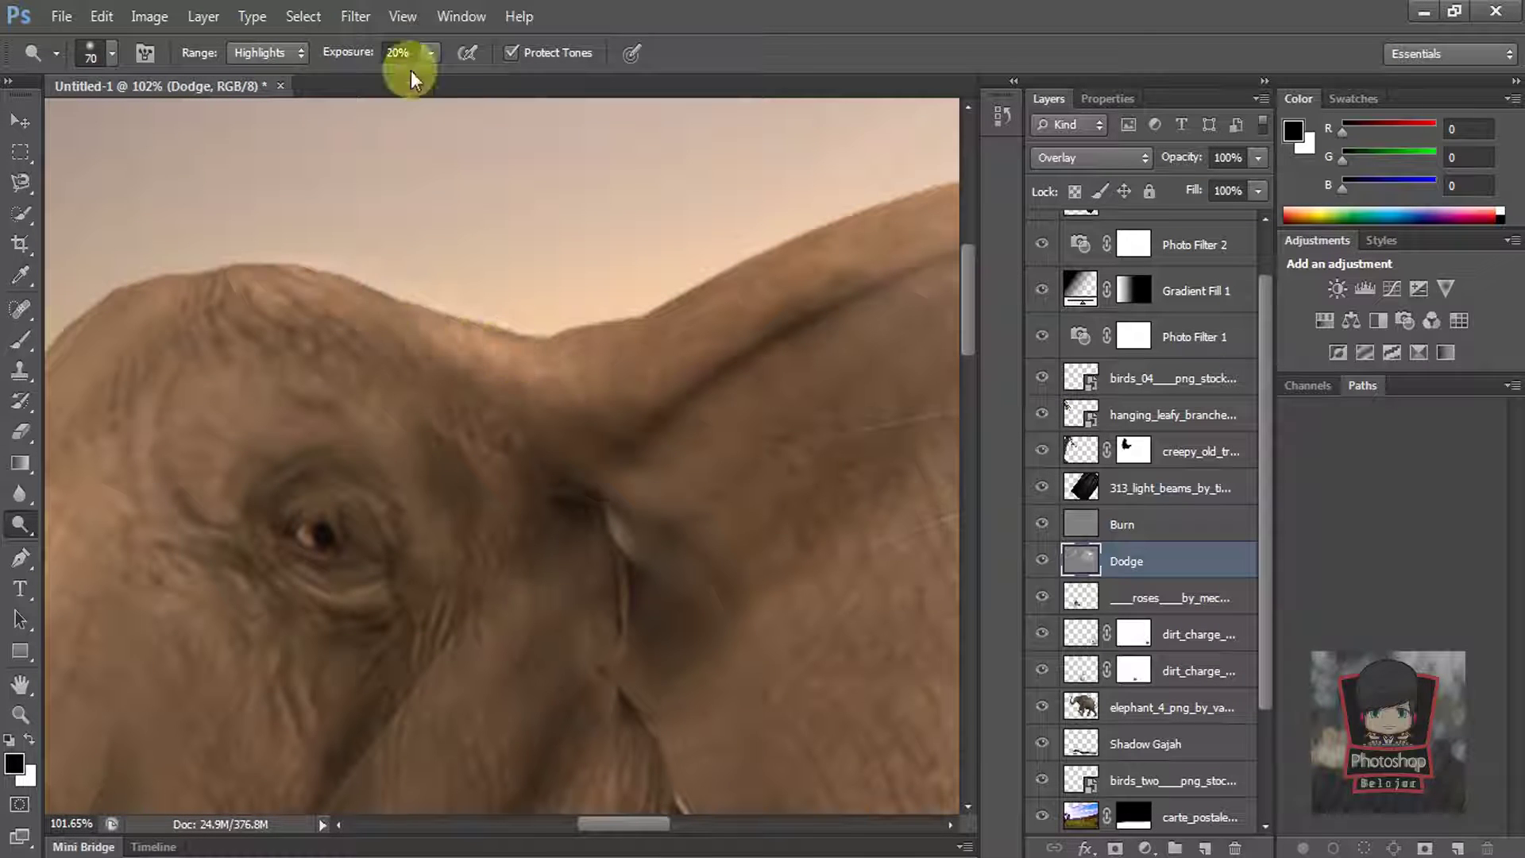
Step: Lower the dodge exposure to 15% and brighten the elephant's eye with a 50 px brush
scroll(354, 333, down, 5)
scroll(364, 415, up, 5)
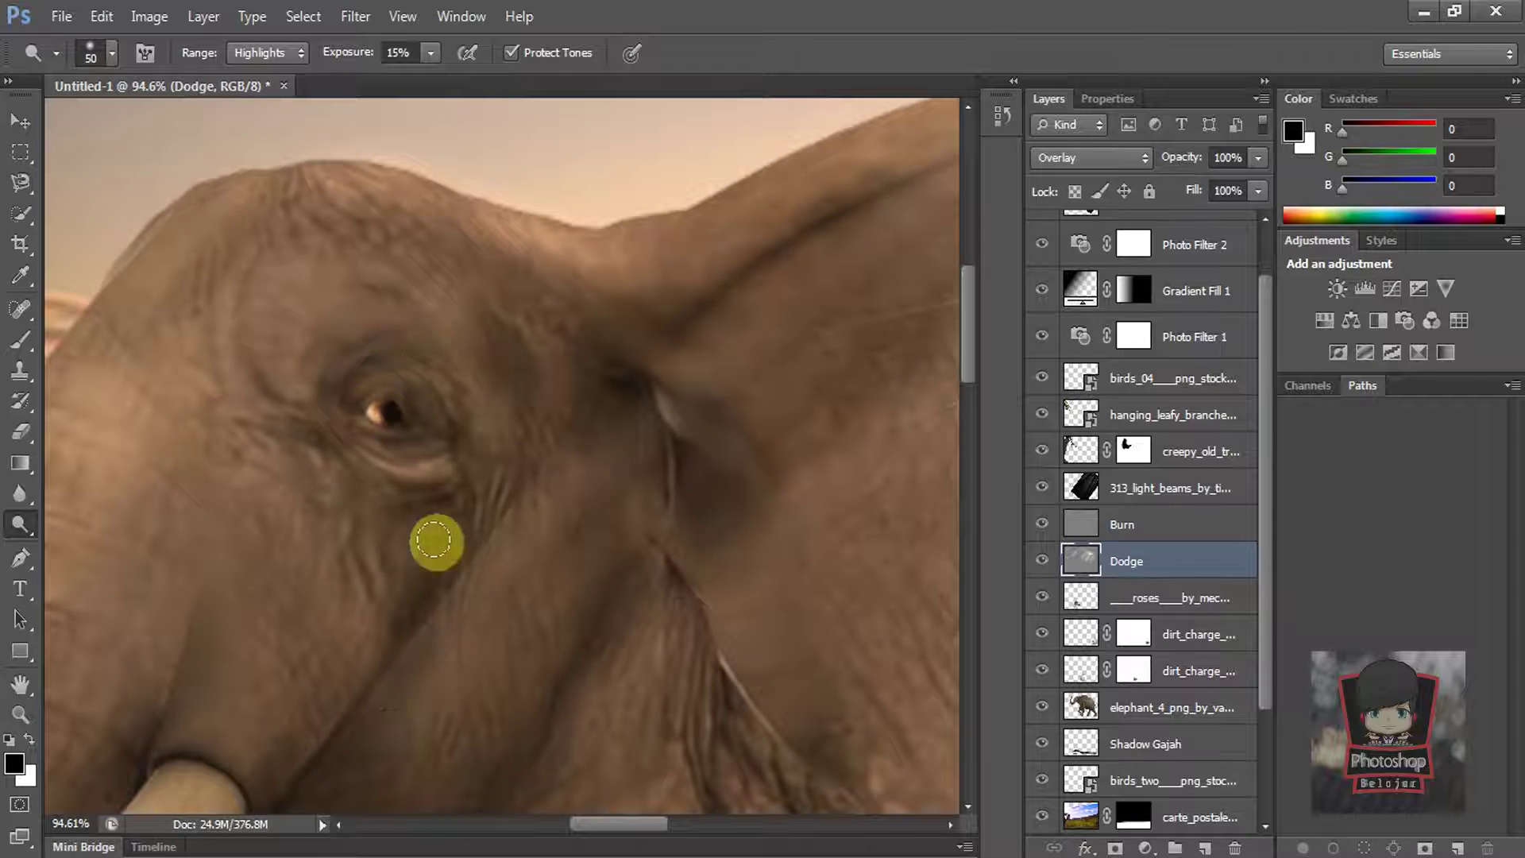
scroll(477, 441, down, 4)
Step: Dodge highlights along the elephant's trunk with a 90 to 100 px brush
key(bracketright)
key(bracketright)
key(bracketright)
key(bracketright)
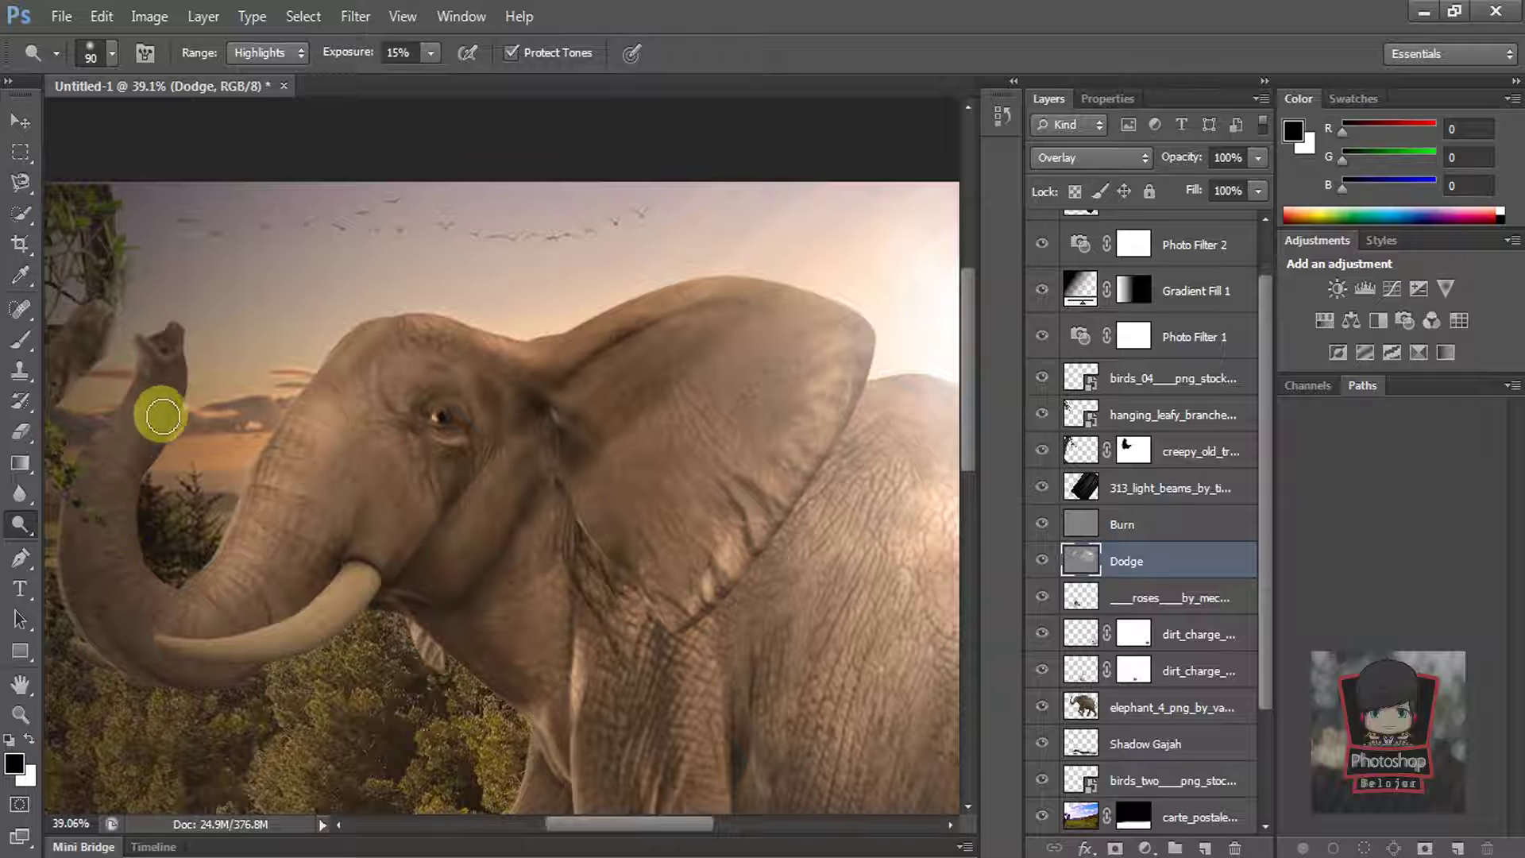
key(bracketright)
key(bracketright)
key(bracketright)
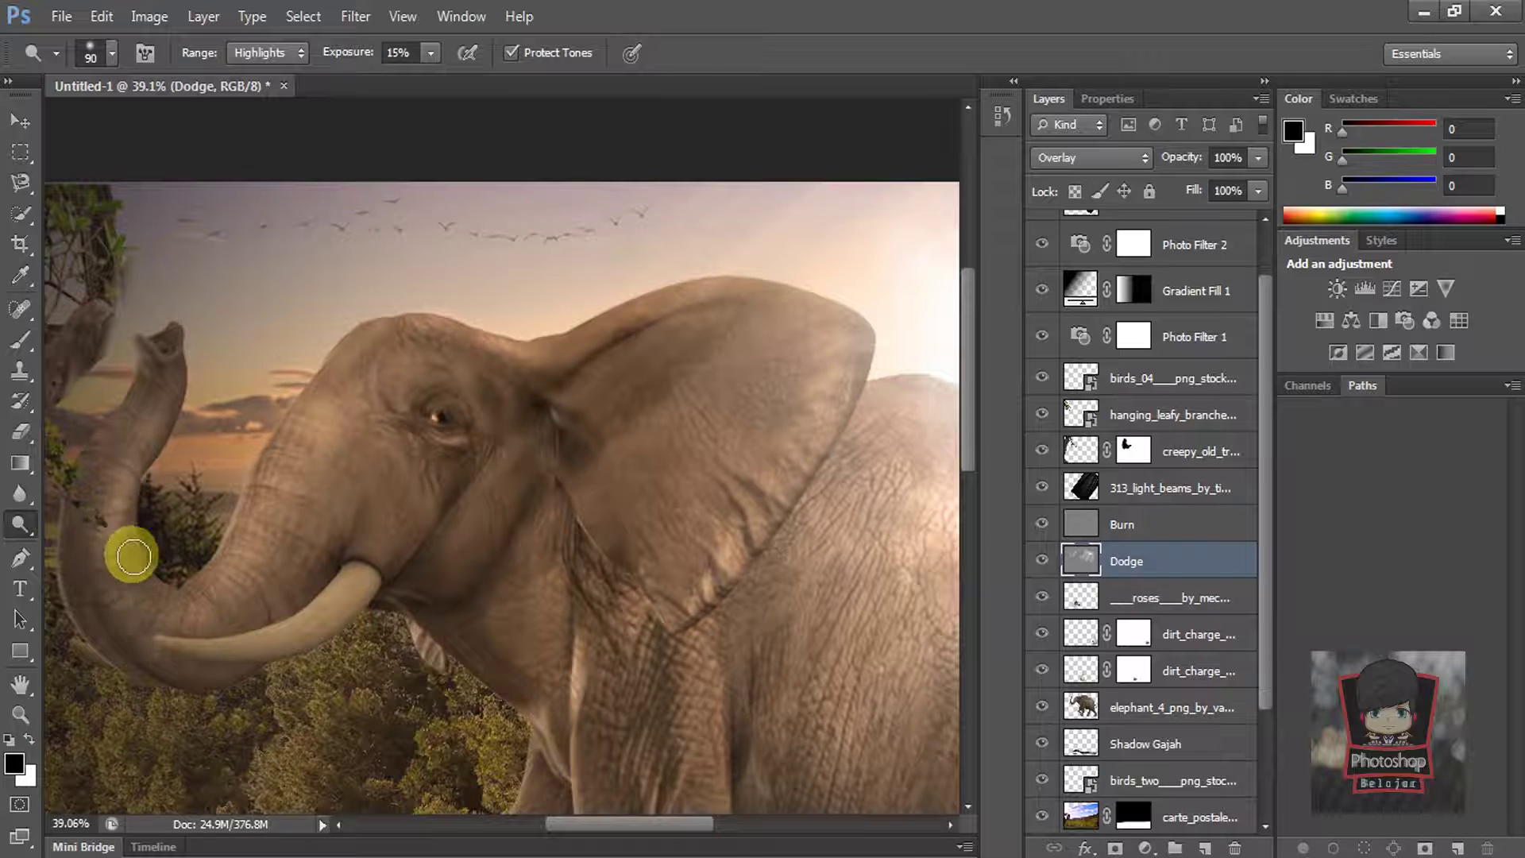
scroll(135, 556, down, 2)
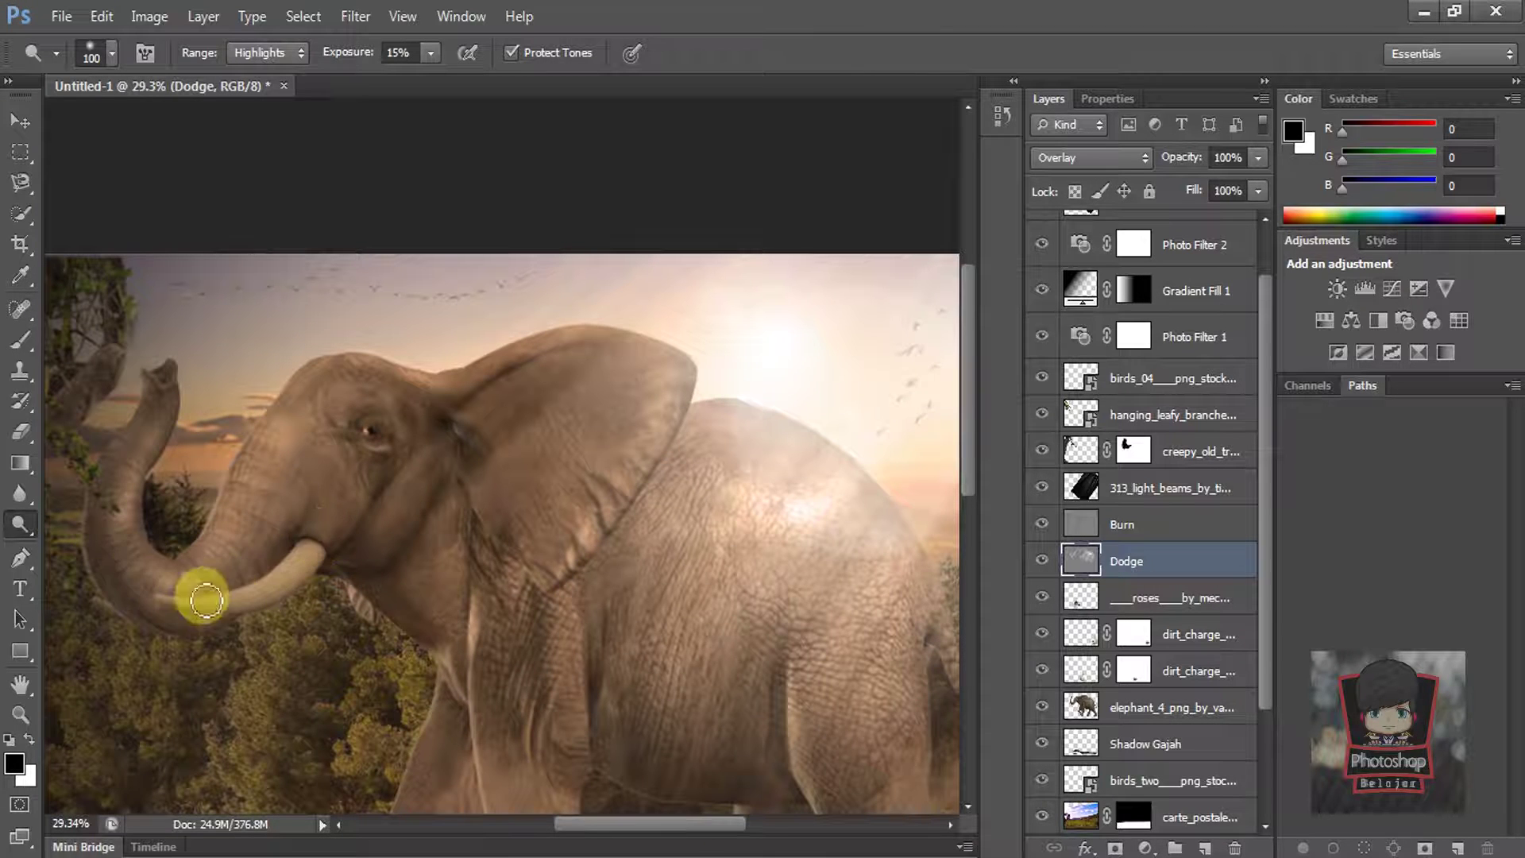
Step: Dodge highlights down the elephant's front and hind legs with a 175 px brush
scroll(421, 436, down, 3)
scroll(460, 412, up, 2)
key(bracketright)
key(bracketright)
key(bracketright)
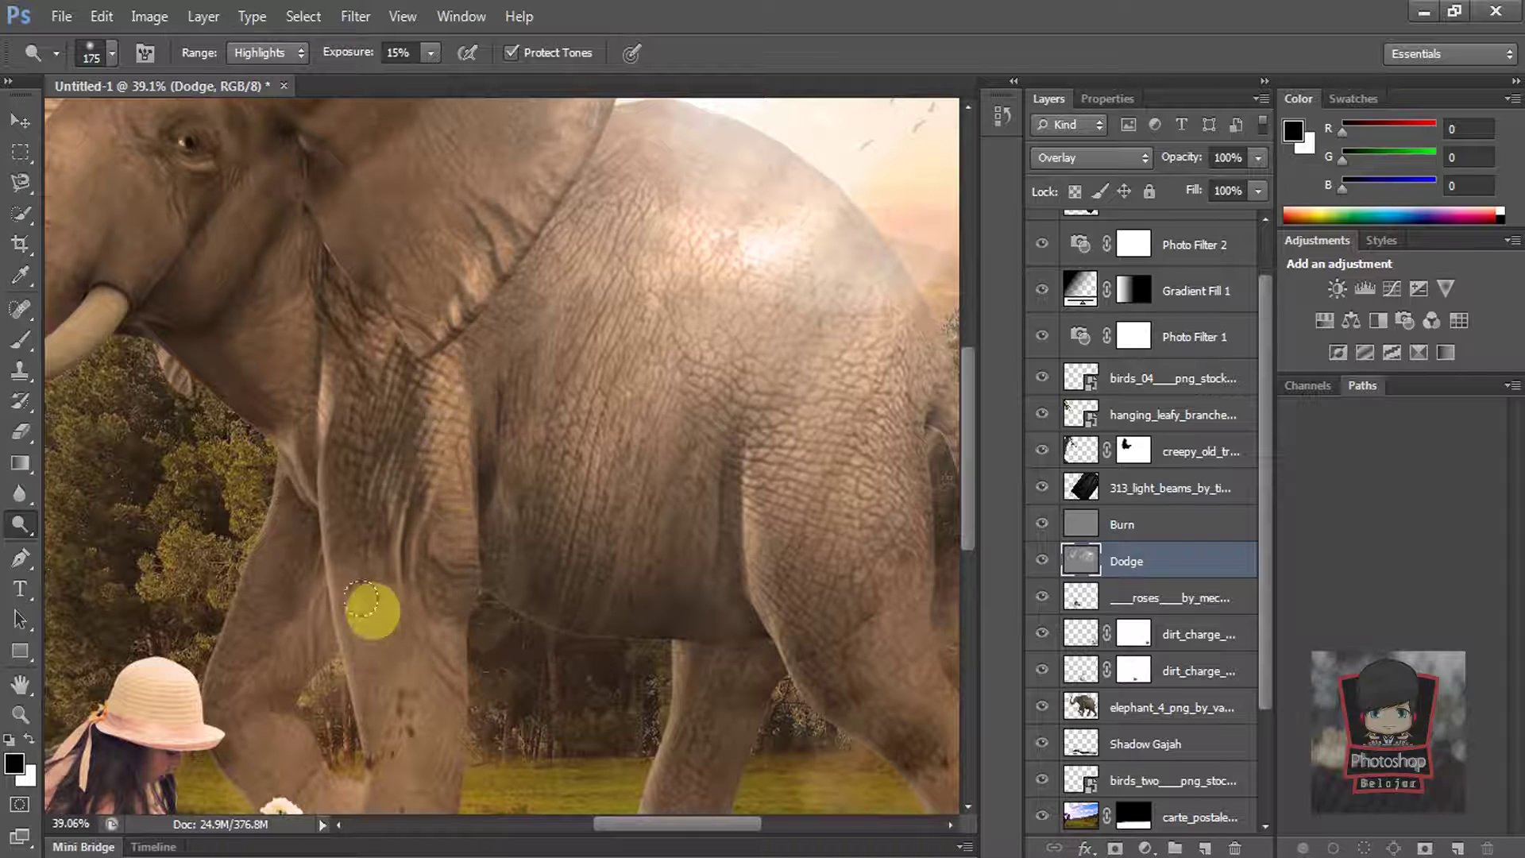
scroll(437, 493, down, 3)
drag(396, 405, 336, 606)
drag(243, 401, 227, 544)
drag(478, 513, 232, 591)
mouse_move(599, 271)
mouse_down()
mouse_move(591, 462)
mouse_move(802, 442)
mouse_move(572, 417)
mouse_up()
mouse_move(568, 341)
mouse_down()
mouse_move(588, 508)
mouse_move(537, 468)
mouse_move(535, 324)
mouse_move(512, 576)
mouse_up()
Step: Brighten the elephant's flank and hindquarters with a 250 px dodge brush
scroll(520, 588, down, 2)
scroll(818, 354, up, 1)
key(bracketright)
key(bracketright)
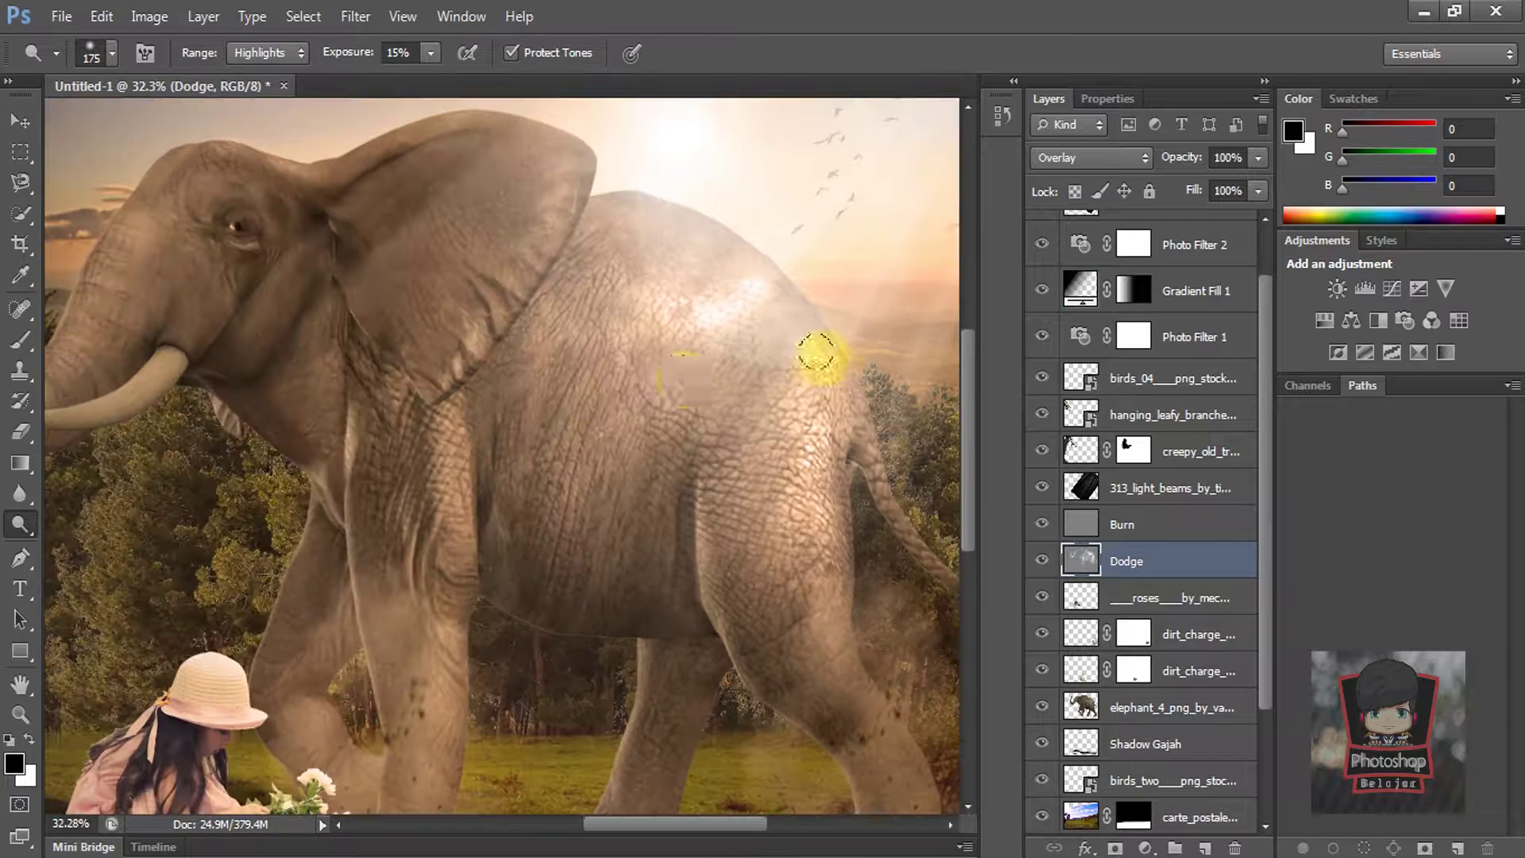
mouse_move(656, 384)
mouse_down()
mouse_move(510, 538)
mouse_move(666, 409)
mouse_up()
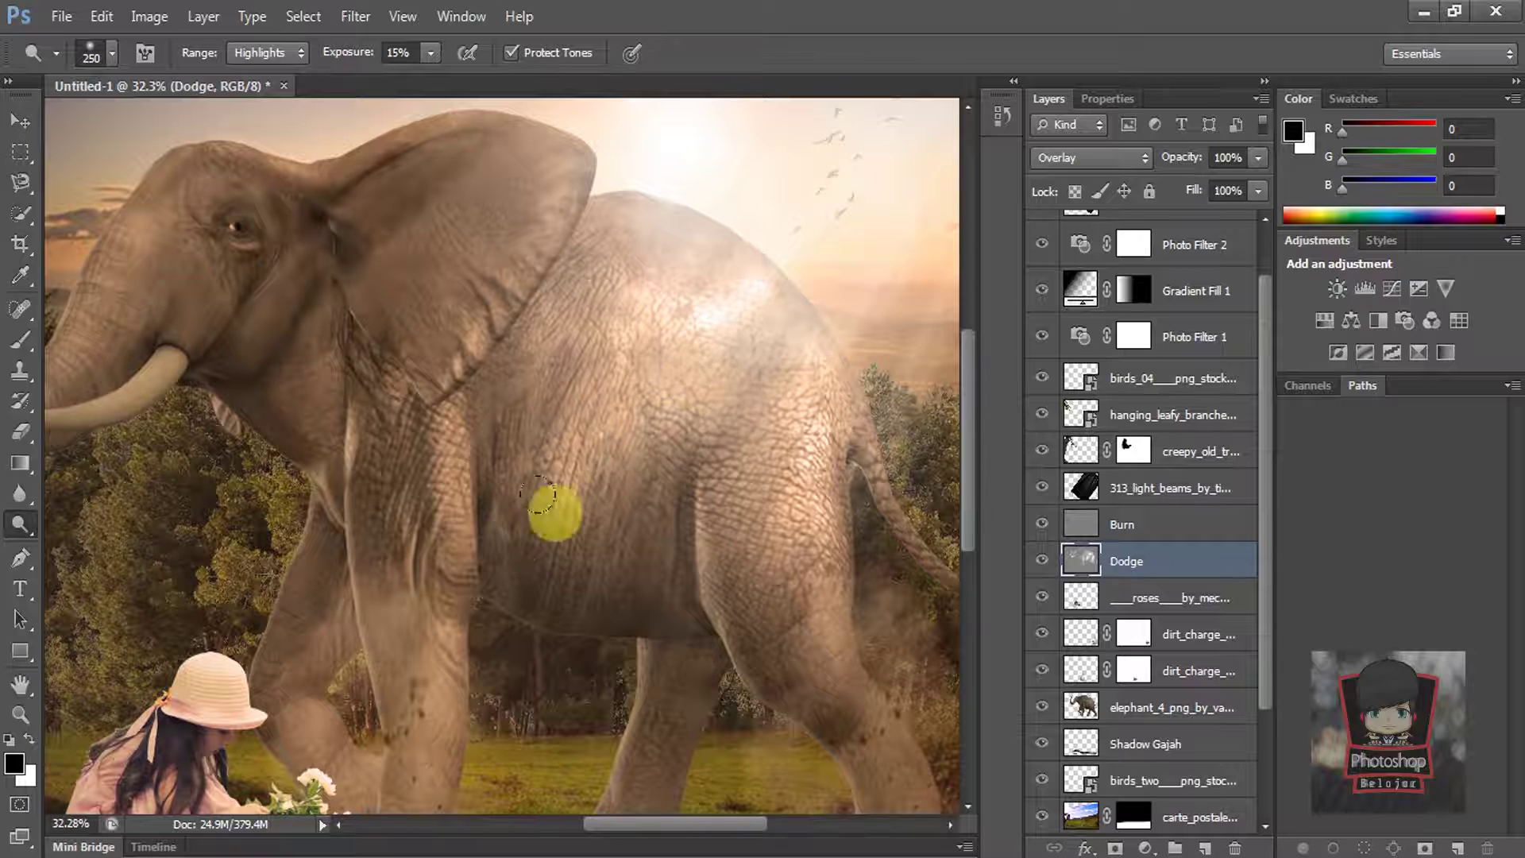
scroll(666, 409, down, 2)
drag(755, 318, 727, 496)
Step: Dodge the foreground grass below the girl and the elephant's feet with a 250 px brush
drag(457, 652, 483, 460)
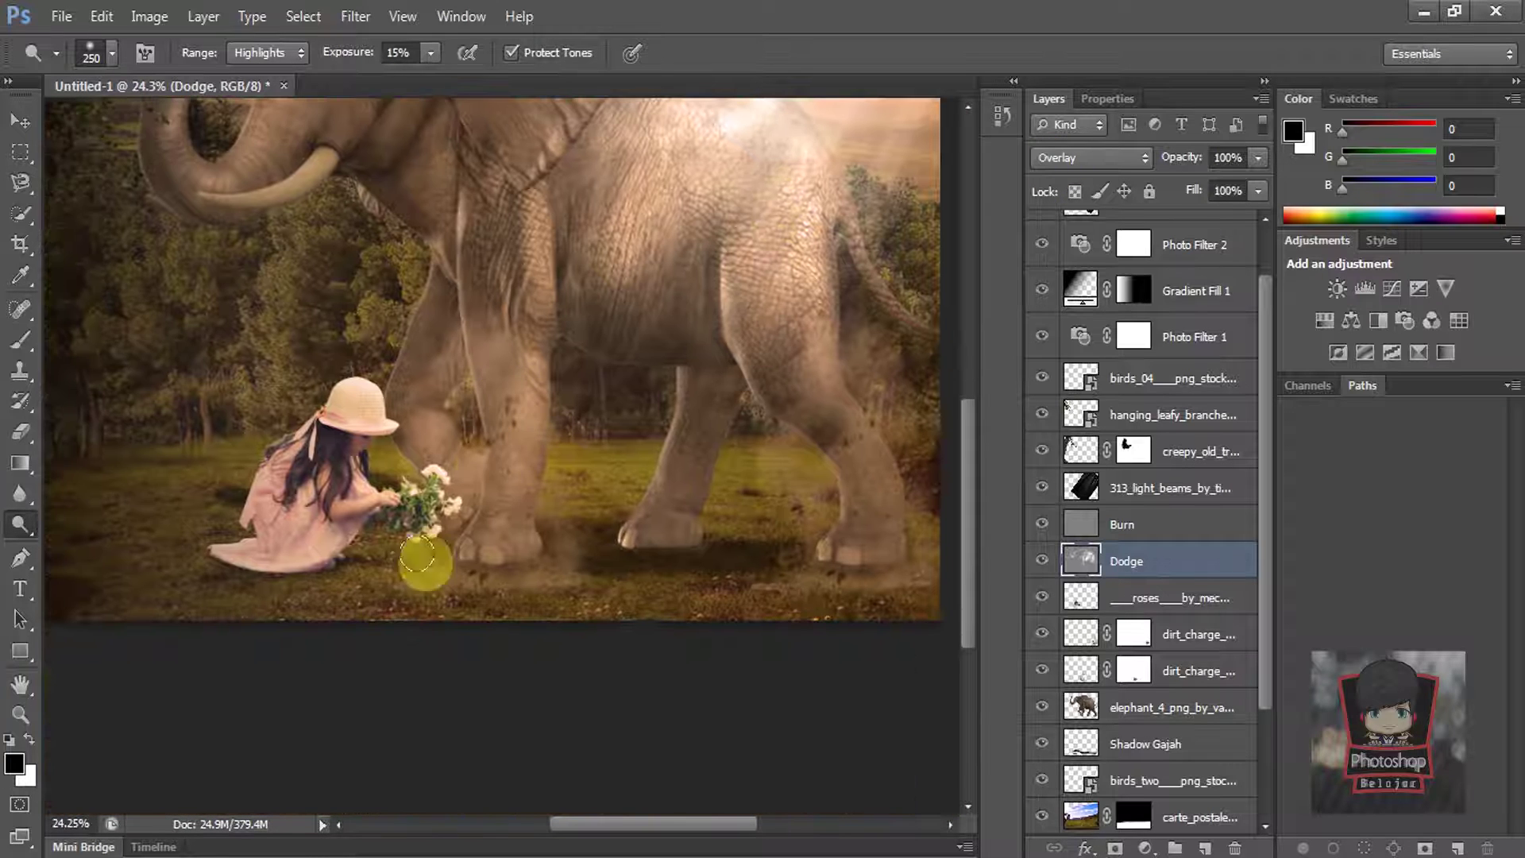
mouse_move(251, 602)
mouse_down()
mouse_move(784, 572)
mouse_move(564, 597)
mouse_up()
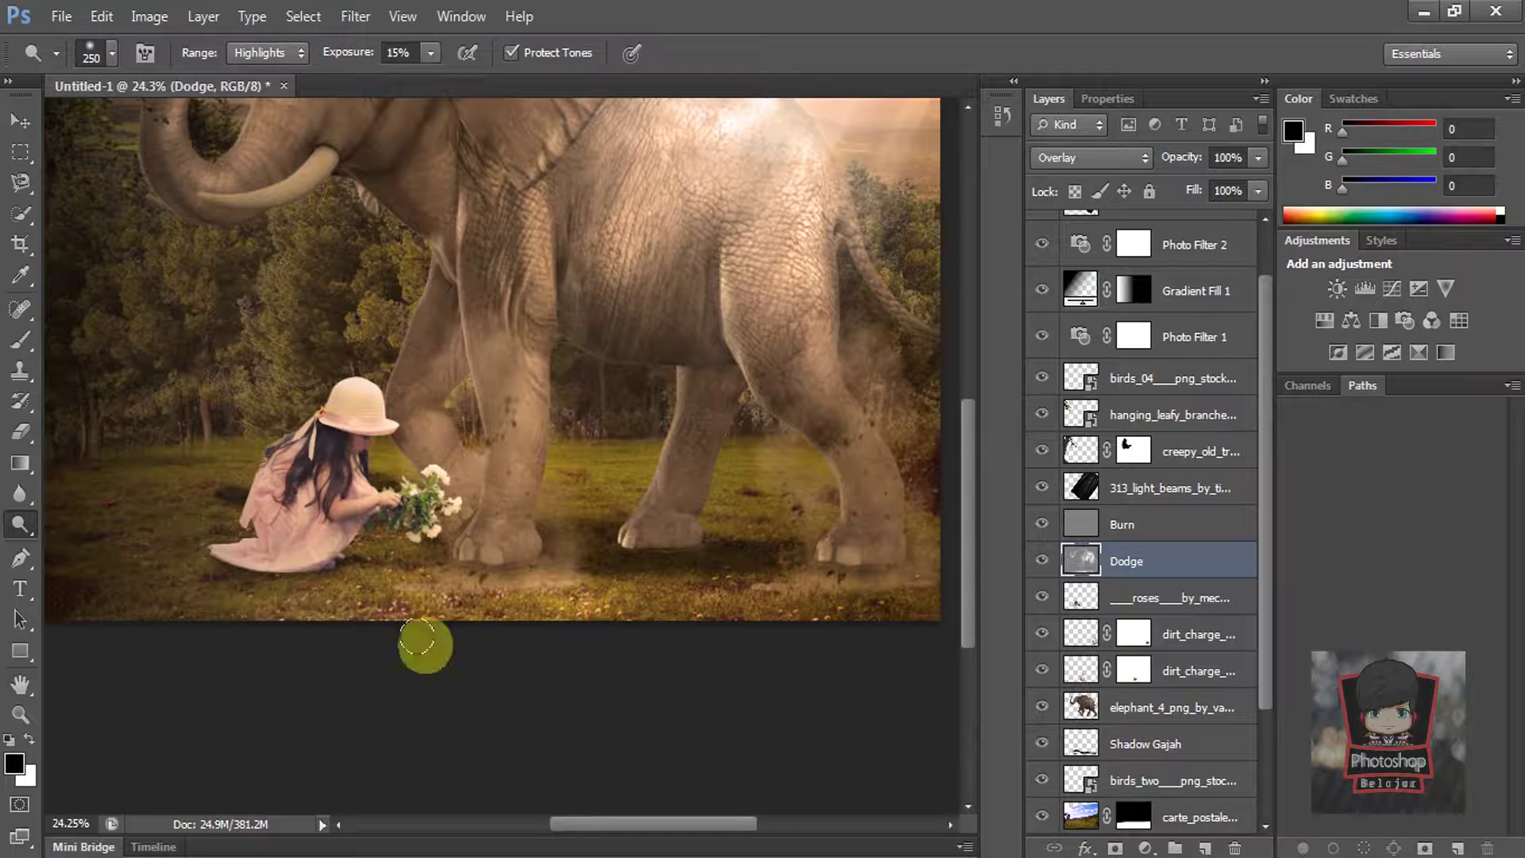
Step: Dodge highlights on the girl's hair, arm and face with brushes of 60 and 45 px
scroll(309, 477, up, 14)
key(bracketleft)
key(bracketleft)
key(bracketleft)
drag(442, 576, 409, 612)
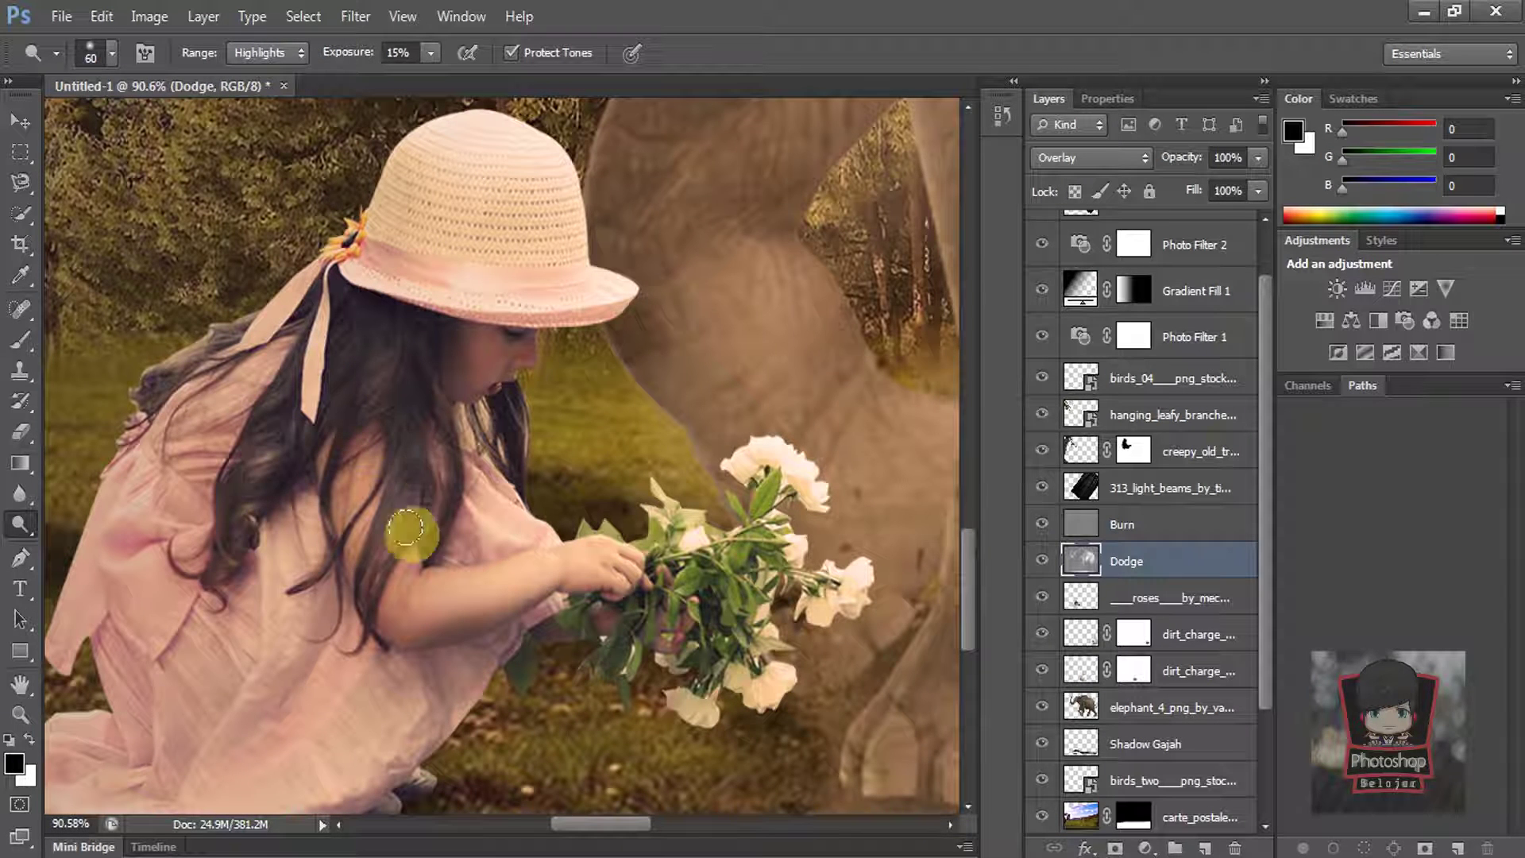
scroll(484, 350, up, 3)
key(bracketleft)
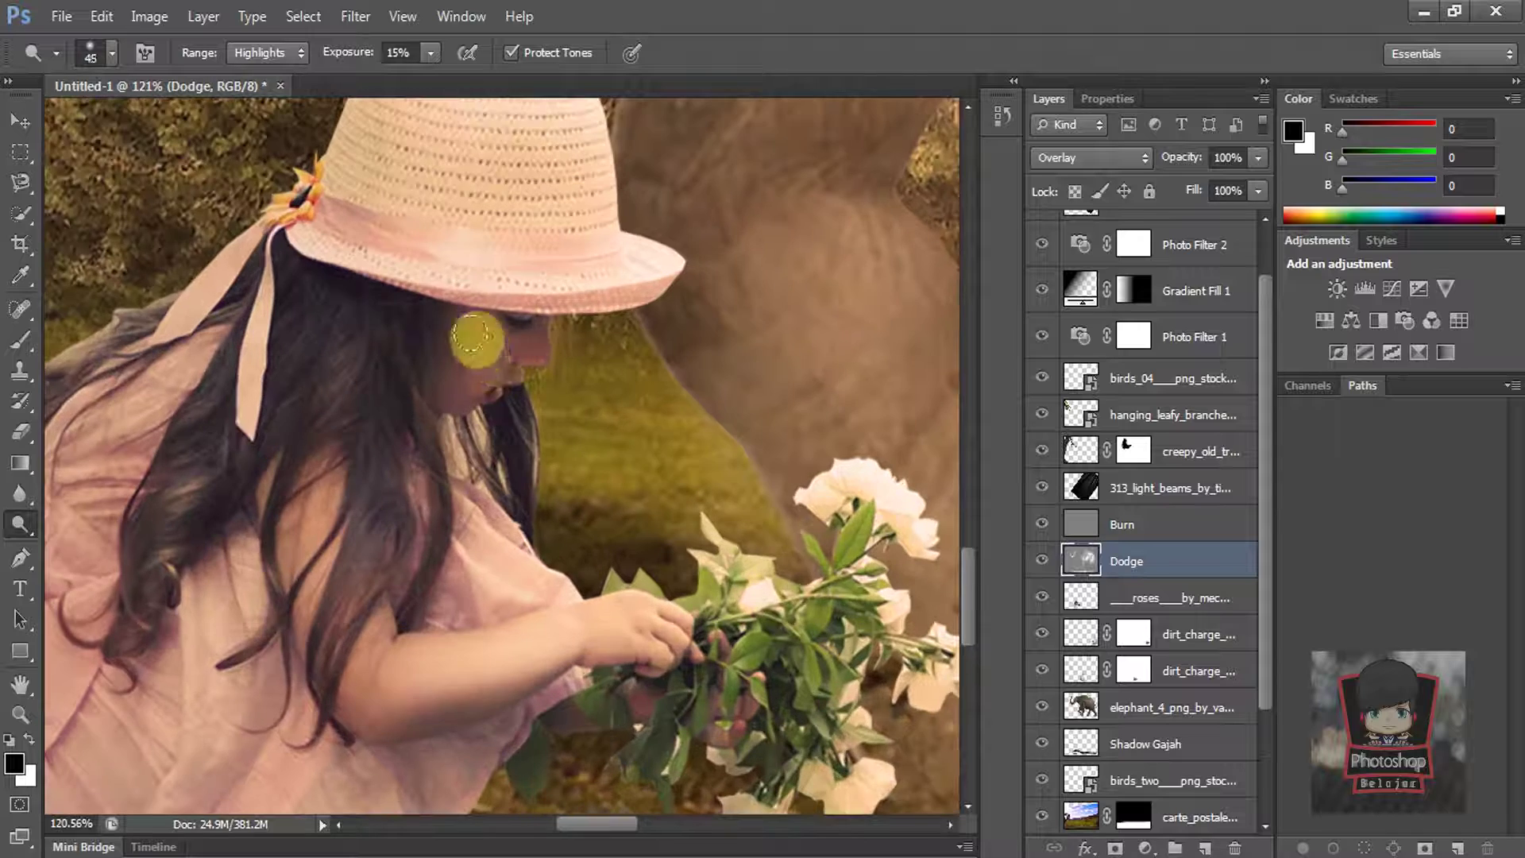
Step: Brighten the meadow around the girl with dodge brushes between 100 and 400 px
scroll(530, 367, down, 8)
key(bracketright)
key(bracketright)
key(bracketright)
key(bracketright)
key(bracketright)
key(bracketright)
key(bracketright)
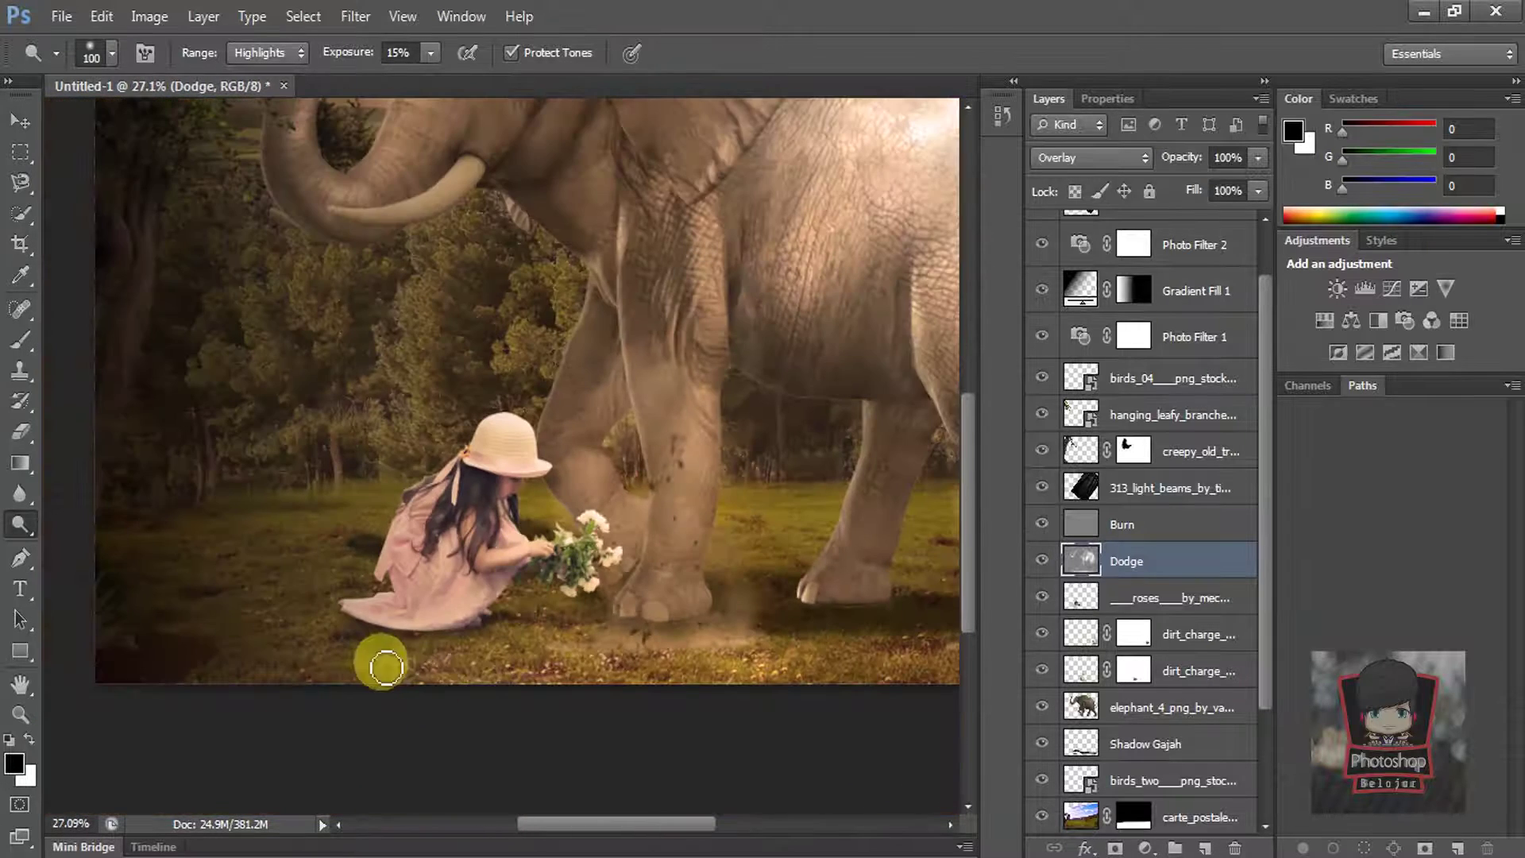
scroll(501, 449, down, 2)
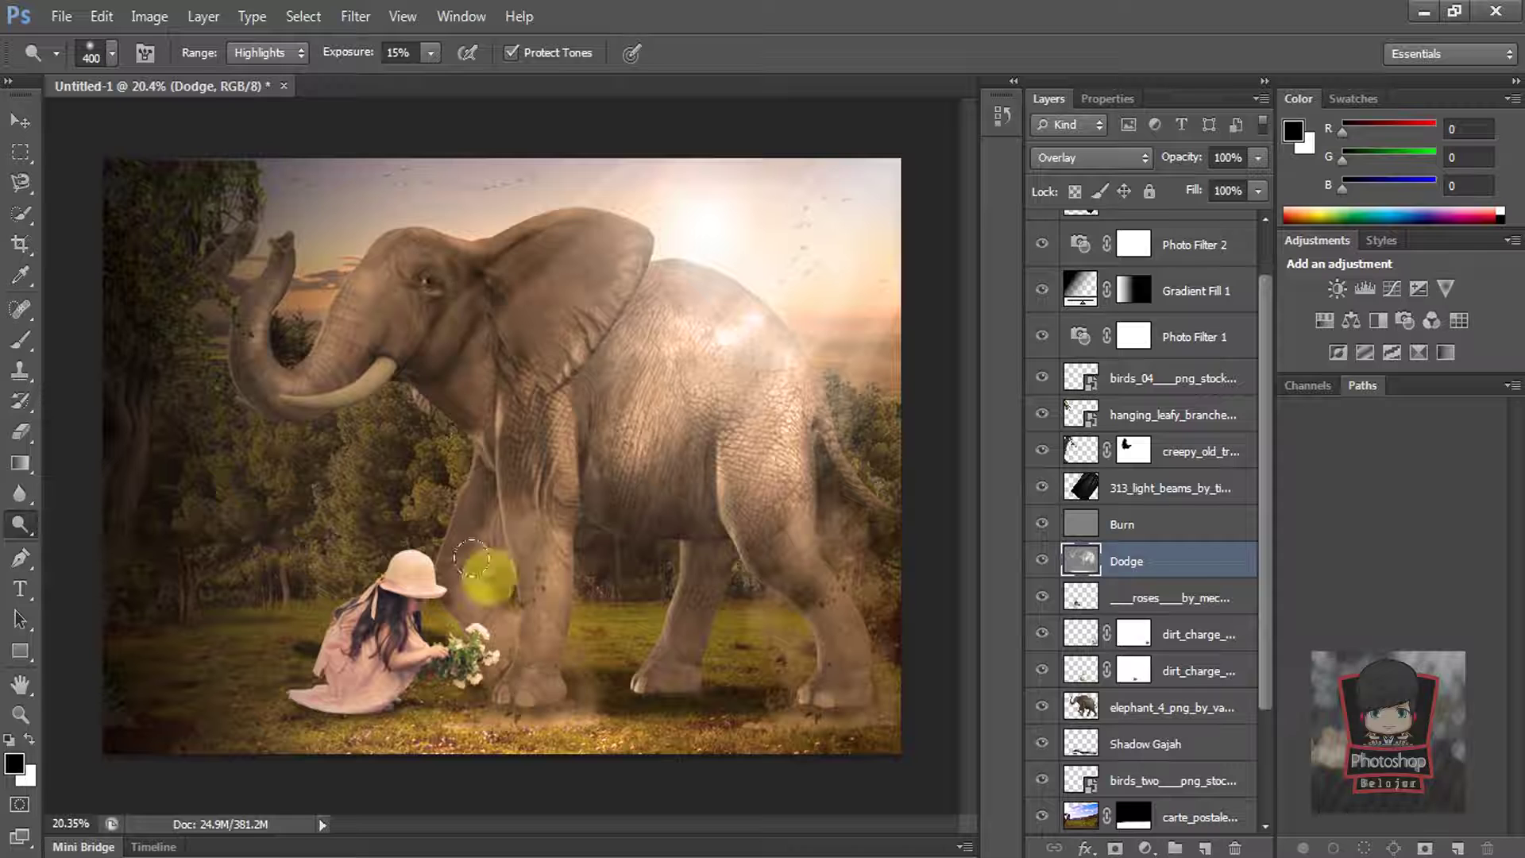
key(bracketleft)
key(bracketleft)
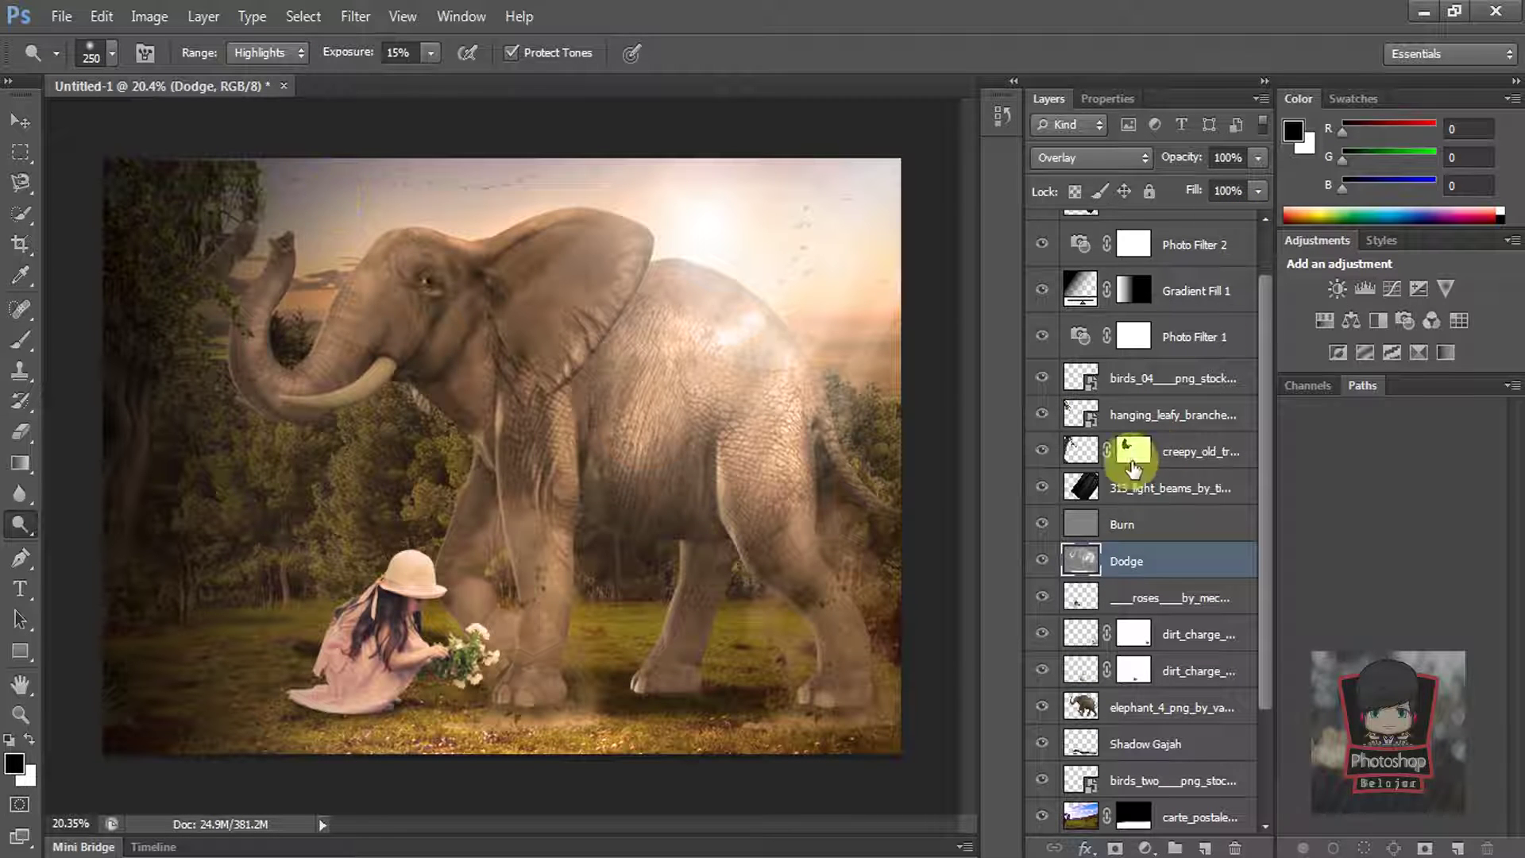
Step: Move the Dodge and Burn layers above the hanging_leafy_branches layer, with Burn on top
mouse_move(1193, 452)
mouse_down()
mouse_move(1173, 542)
mouse_move(1140, 402)
mouse_move(1146, 414)
mouse_up()
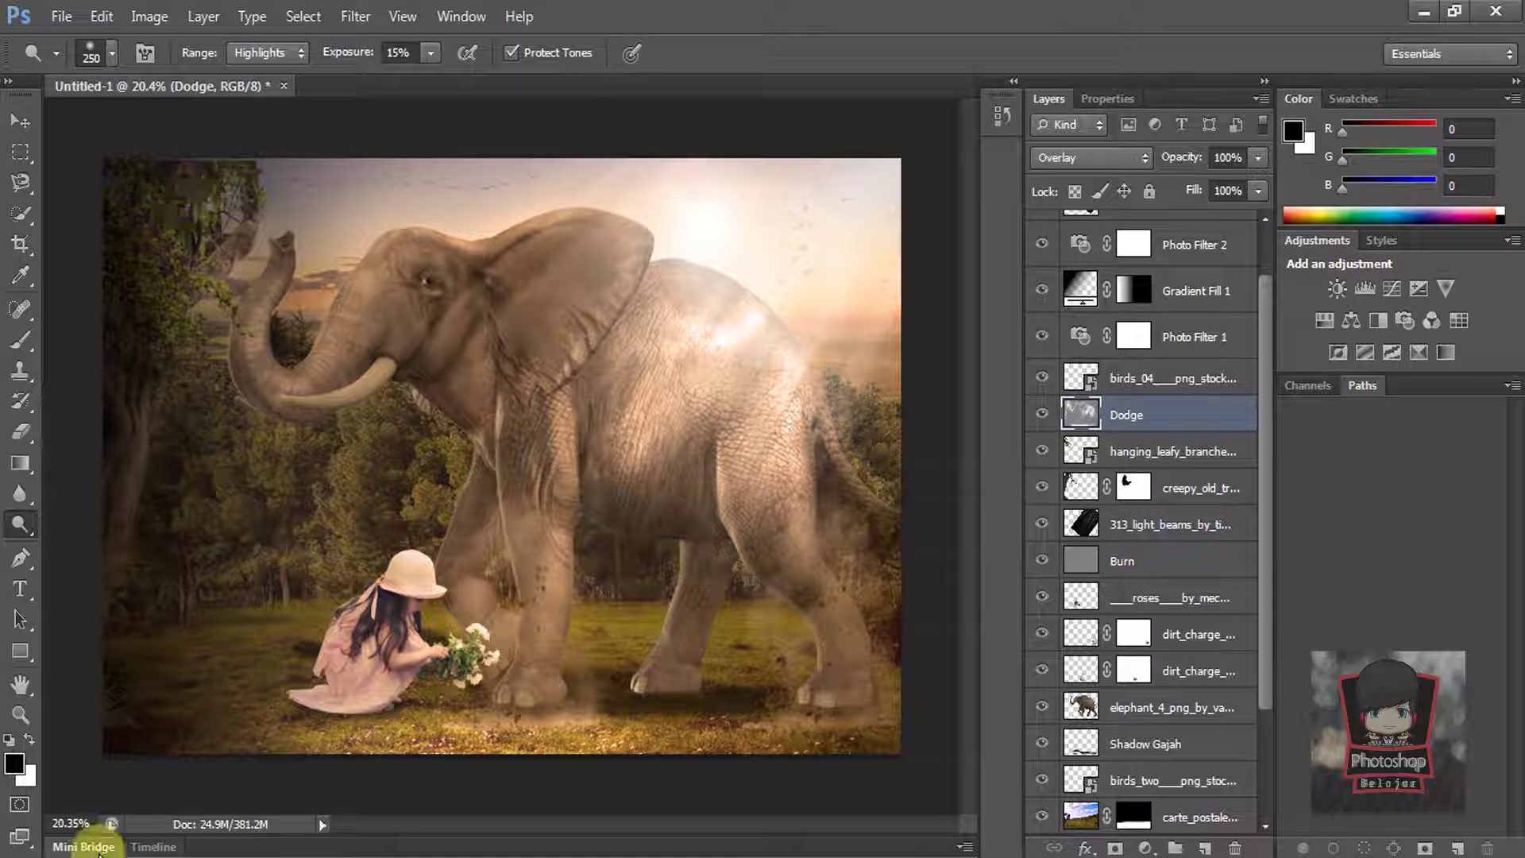
drag(1153, 578, 1152, 397)
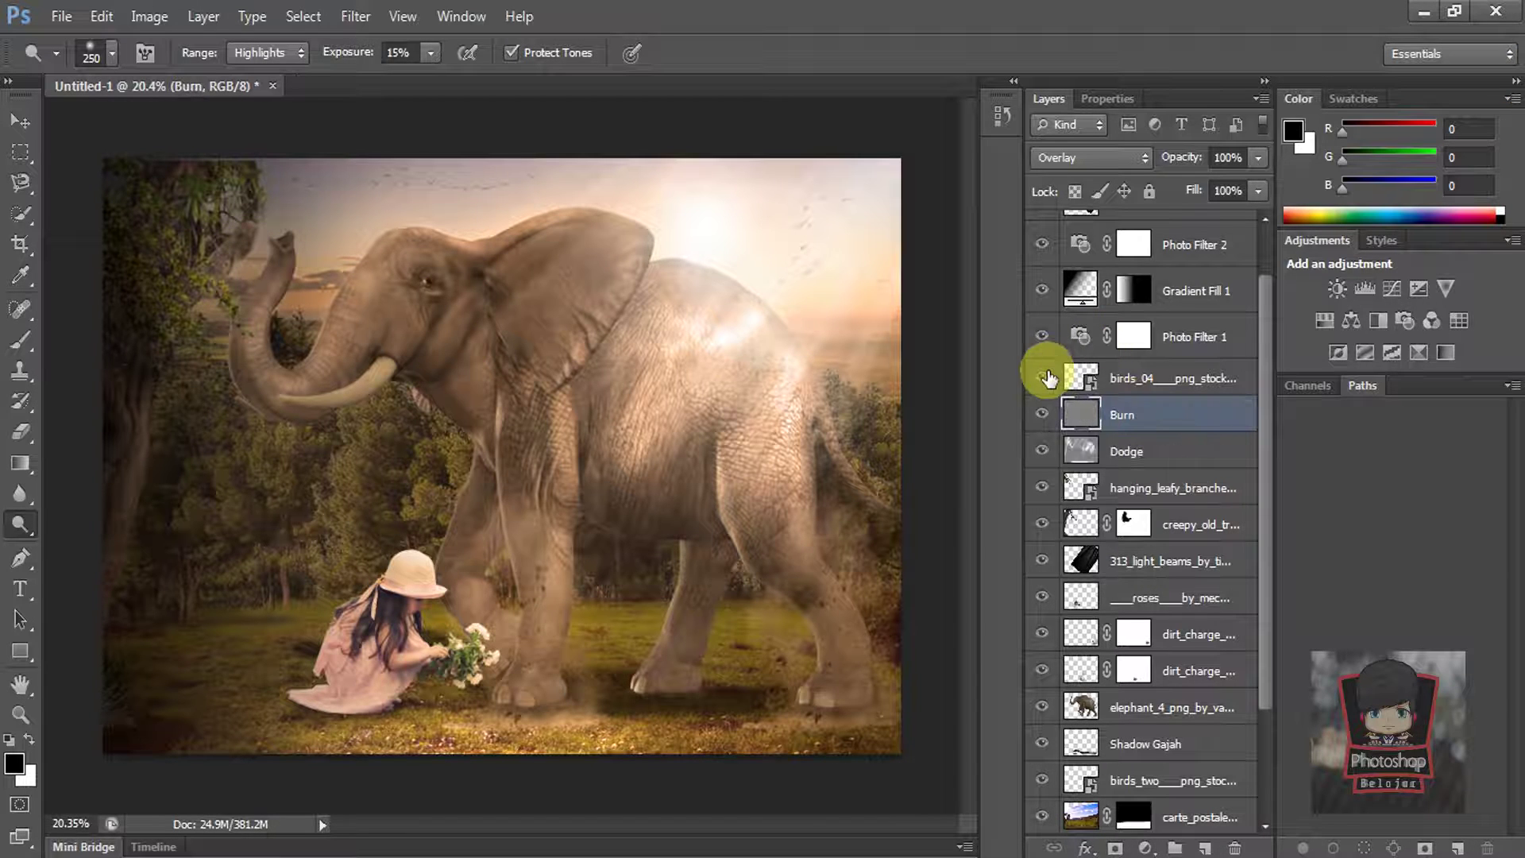
Step: Dodge highlights on the elephant's head and trunk on the Dodge layer, using brushes of 150 and 125 px
scroll(486, 429, up, 3)
key(alt+[)
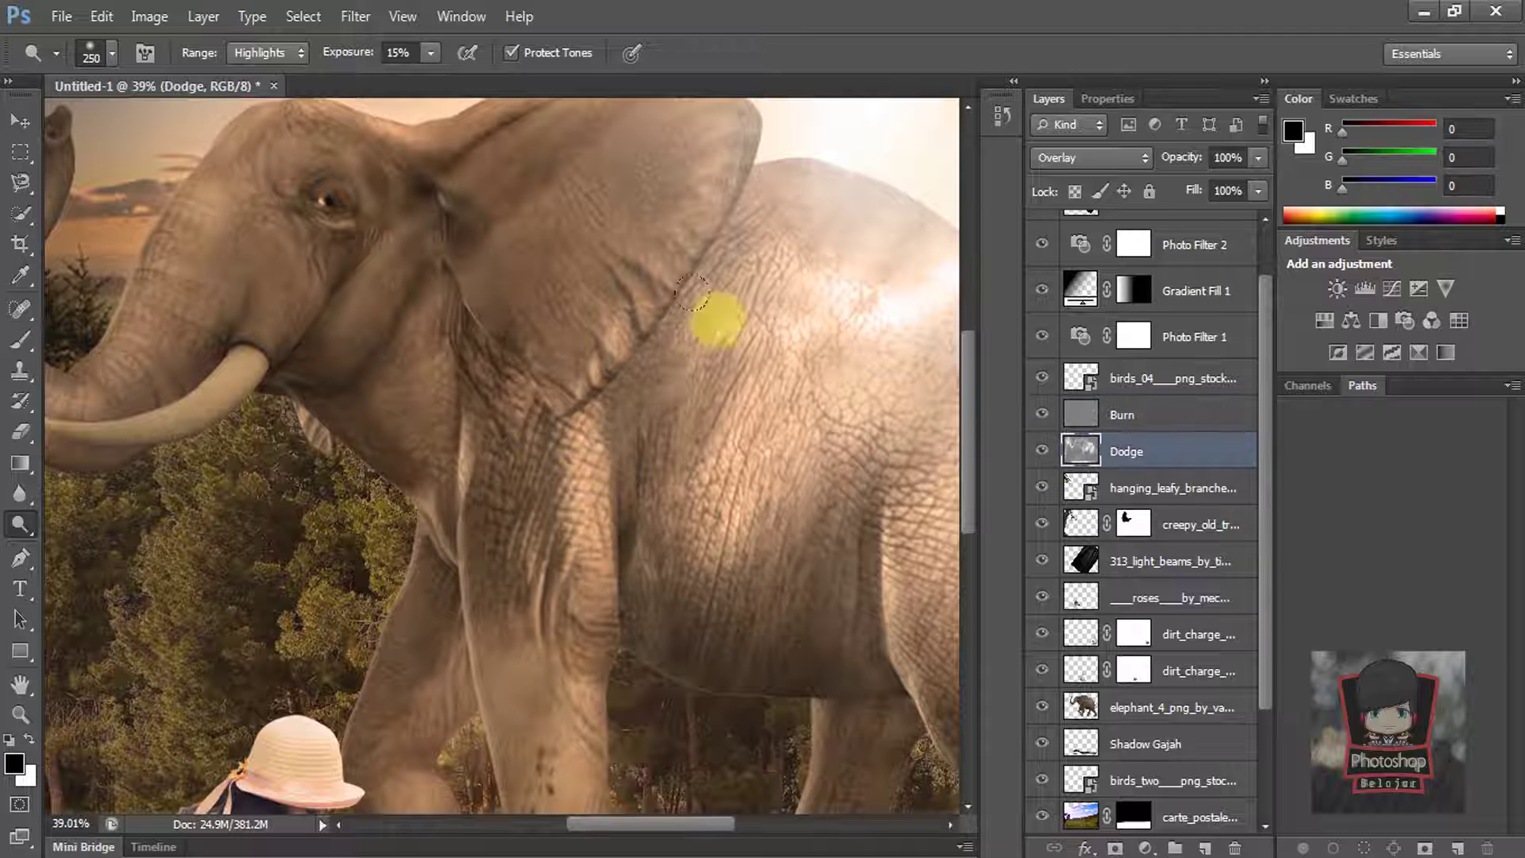
drag(382, 288, 391, 198)
scroll(253, 318, down, 3)
scroll(146, 248, up, 5)
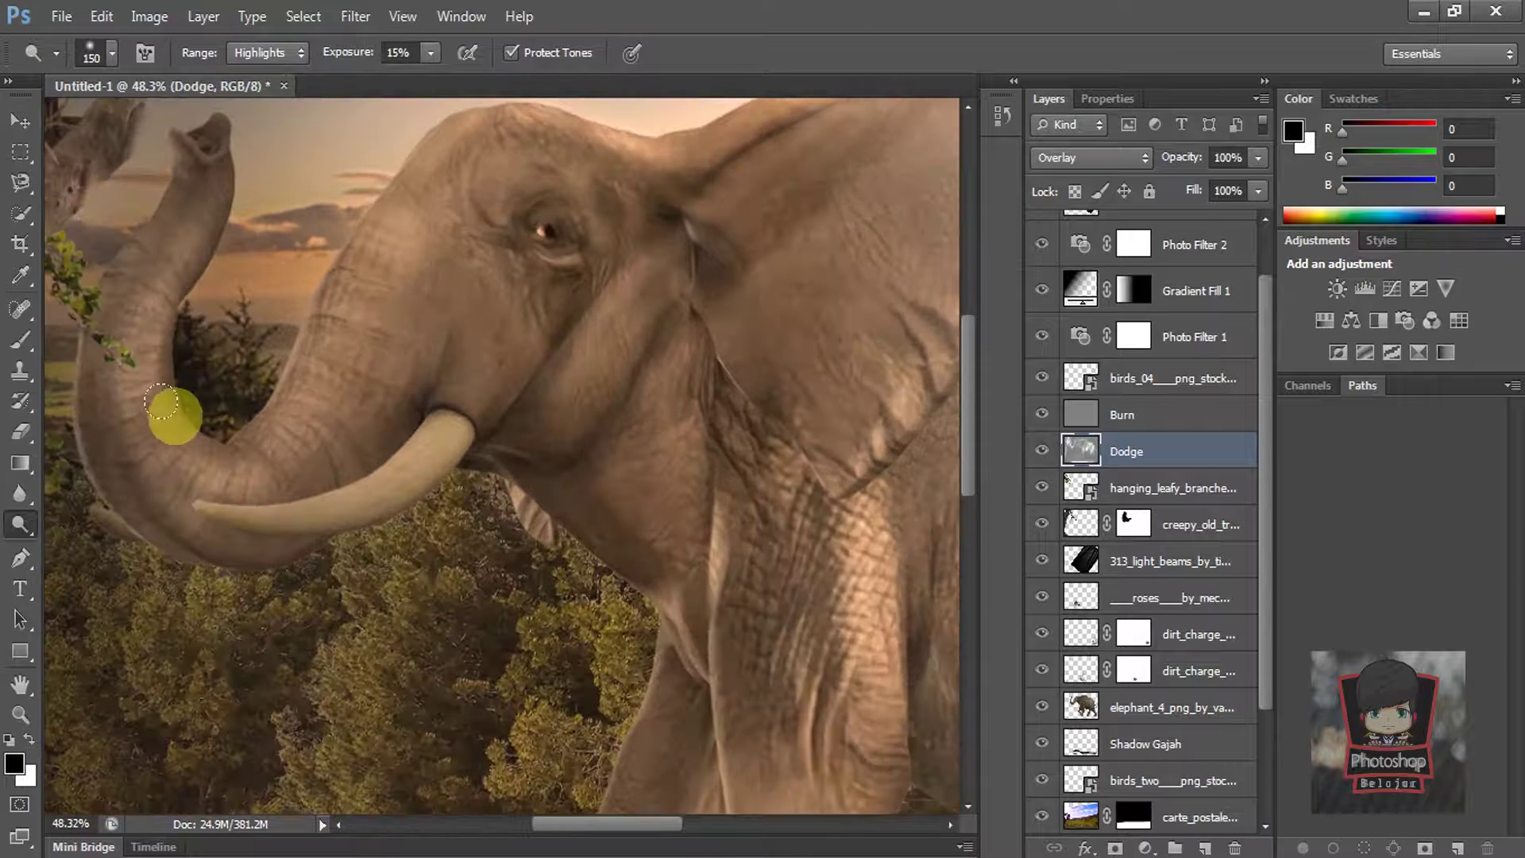
key([)
mouse_move(173, 415)
mouse_down()
mouse_move(188, 502)
mouse_move(219, 531)
mouse_move(277, 486)
mouse_up()
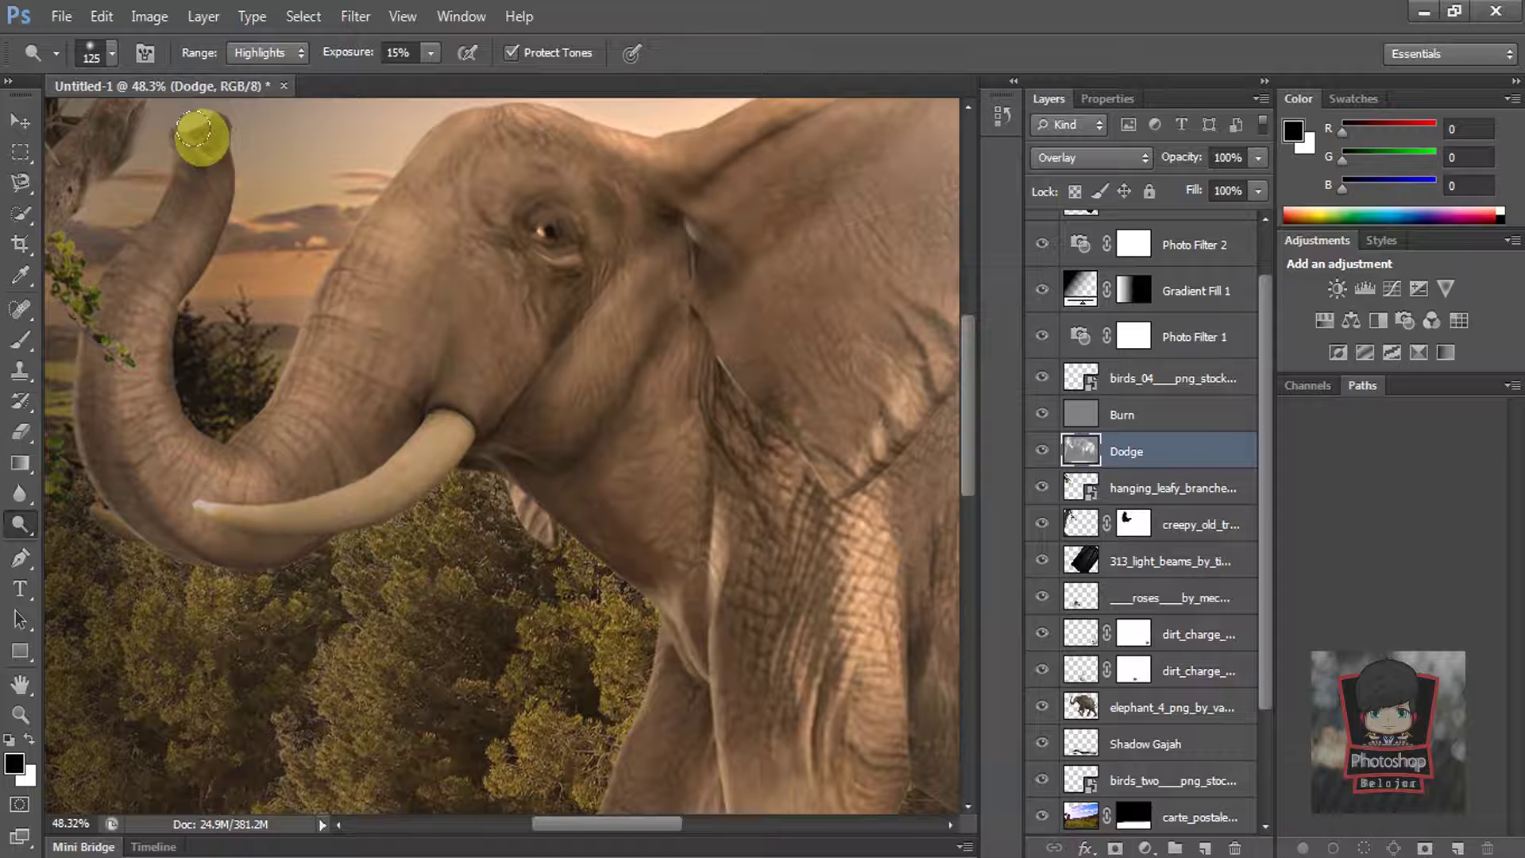
Step: Dodge highlights along the elephant's legs and body with brushes between 125 and 175 px
scroll(195, 460, down, 5)
scroll(748, 729, up, 1)
scroll(748, 729, up, 3)
drag(735, 707, 514, 419)
mouse_move(524, 592)
mouse_down()
mouse_move(487, 606)
mouse_move(821, 616)
mouse_up()
key(bracketright)
key(bracketright)
mouse_move(628, 302)
mouse_down()
mouse_move(671, 340)
mouse_move(681, 426)
mouse_up()
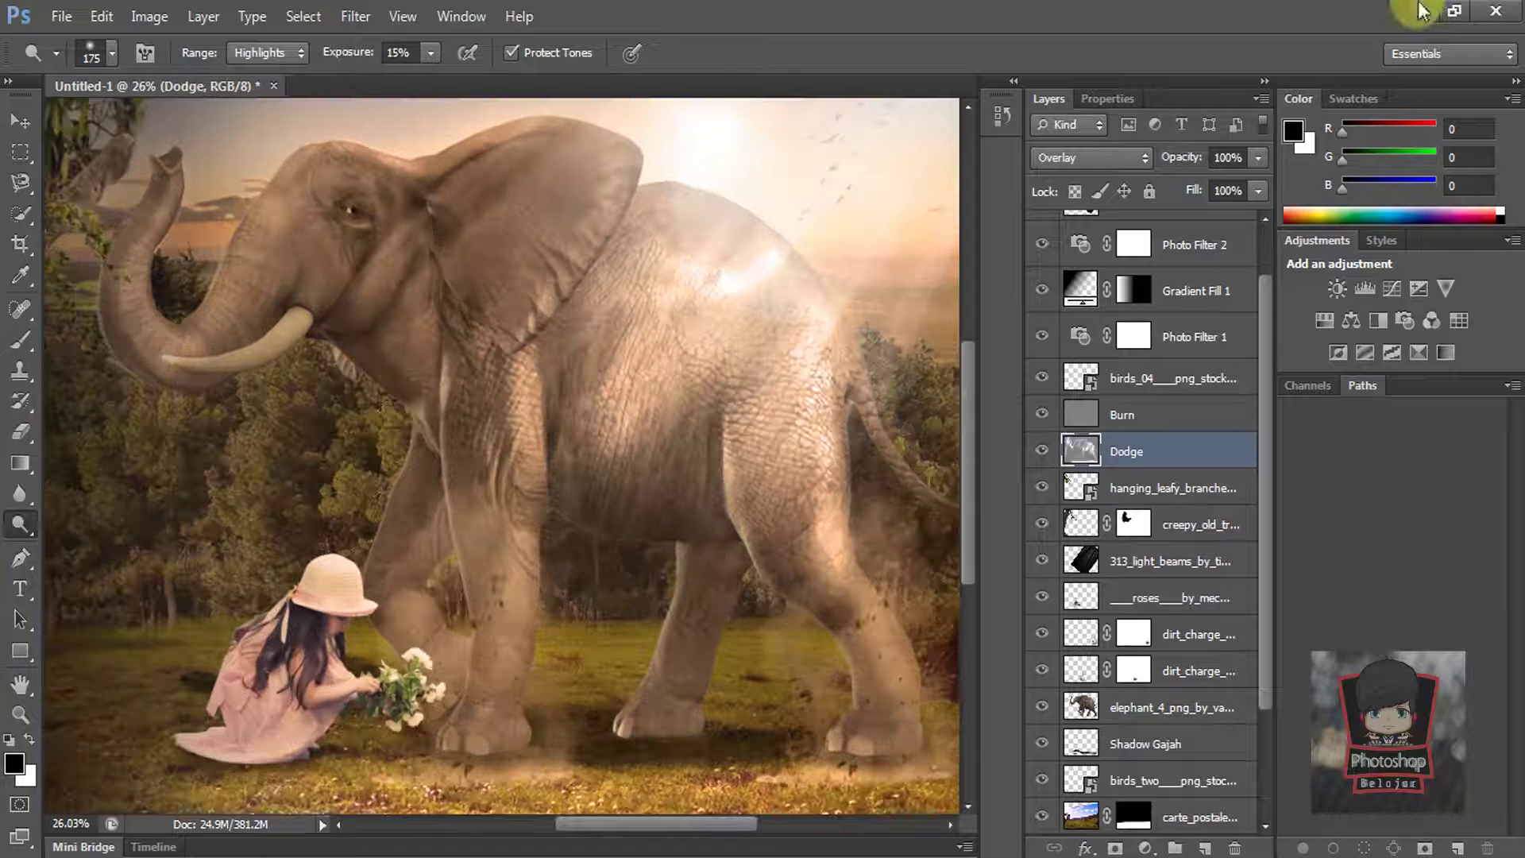
Step: Brighten the elephant's back, rump, flank and face further with a 175 px dodge brush
scroll(787, 286, up, 1)
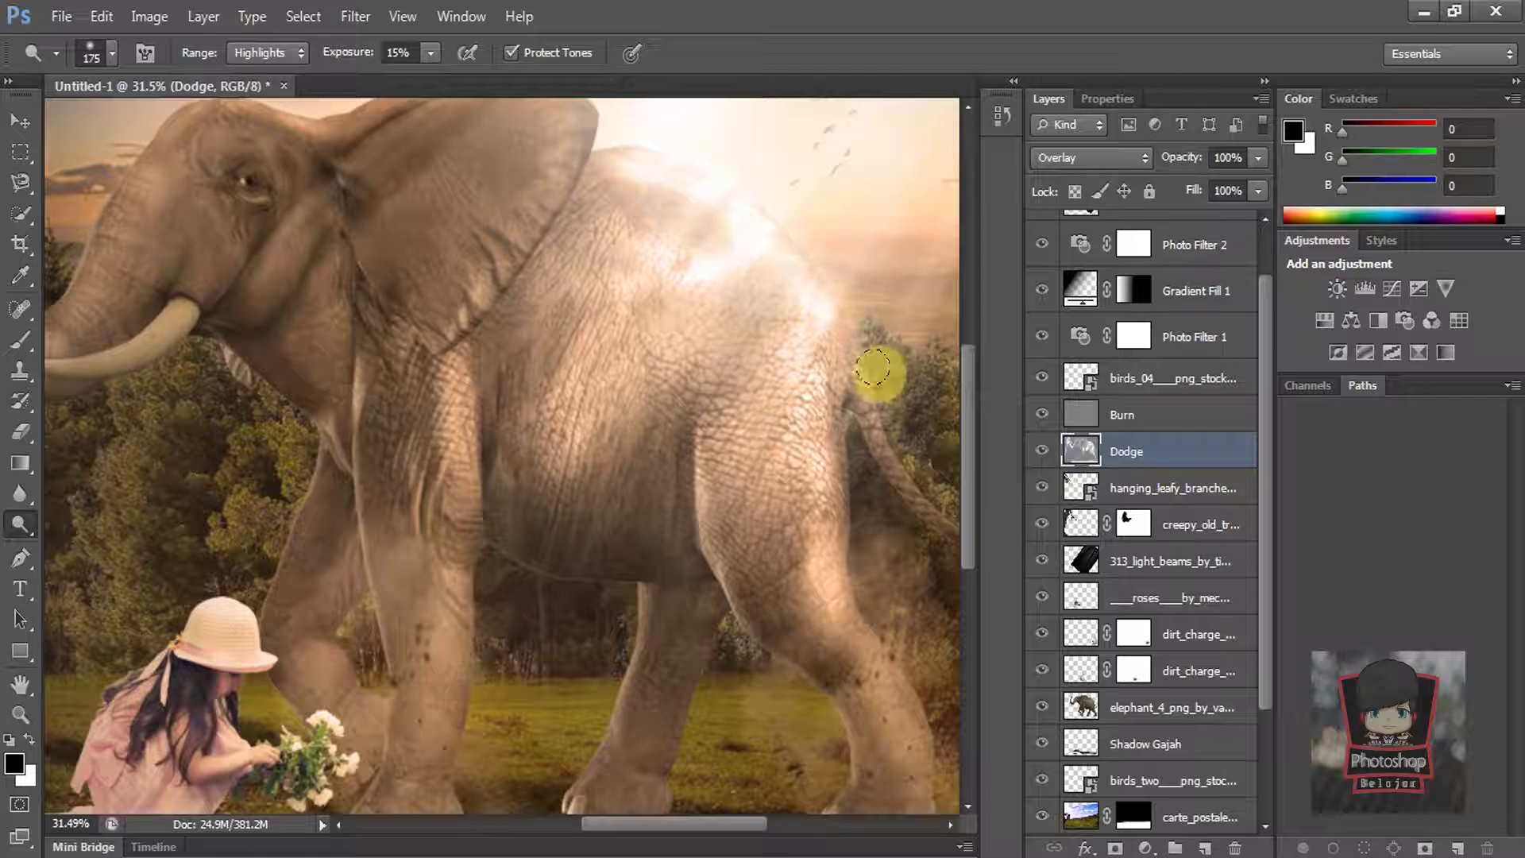
scroll(725, 408, down, 2)
scroll(816, 428, up, 2)
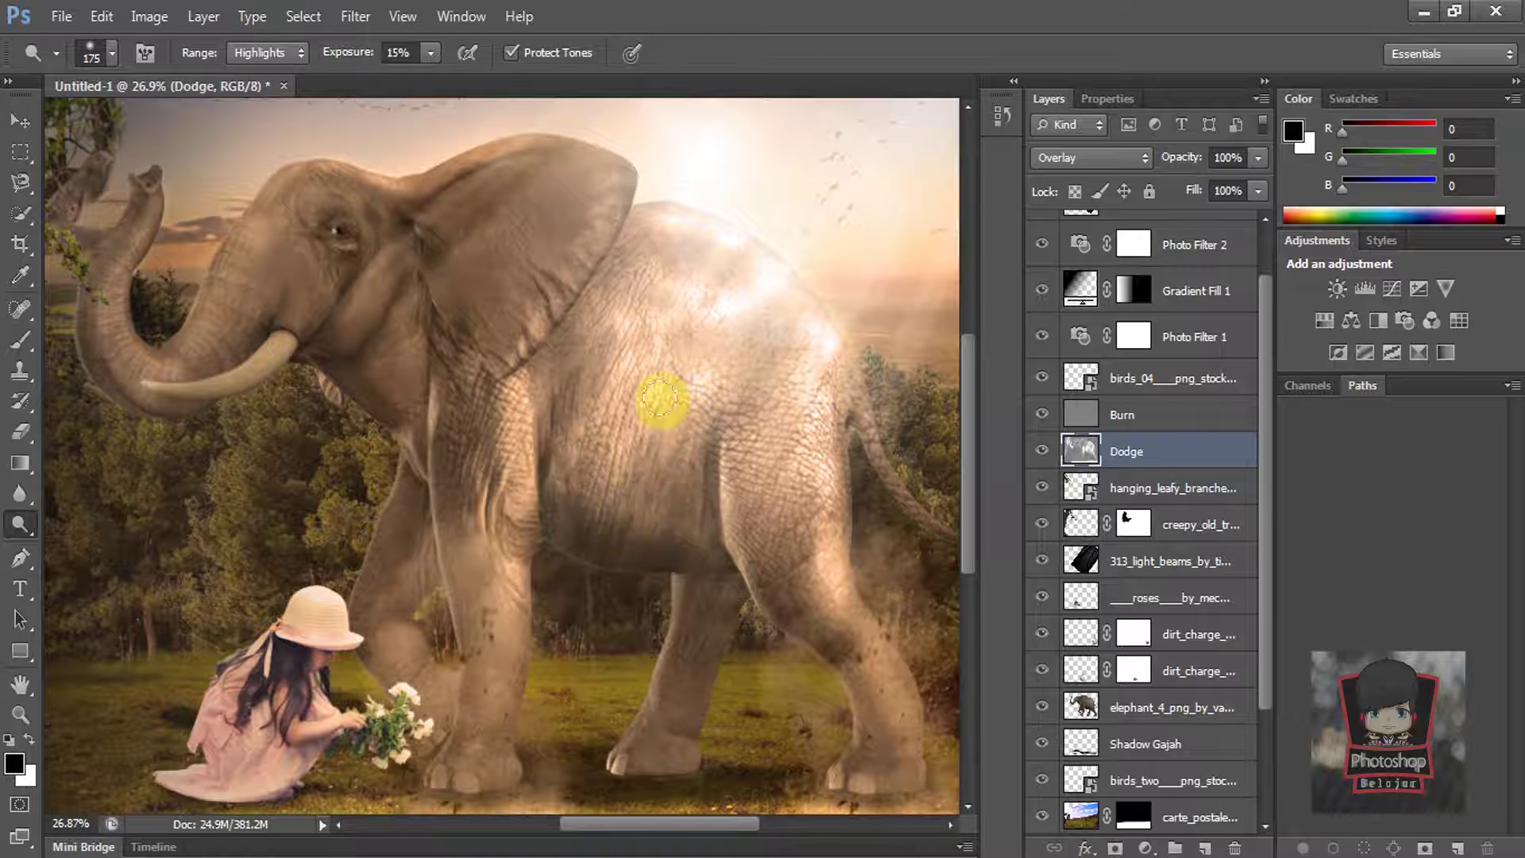
scroll(651, 448, down, 1)
scroll(437, 317, up, 2)
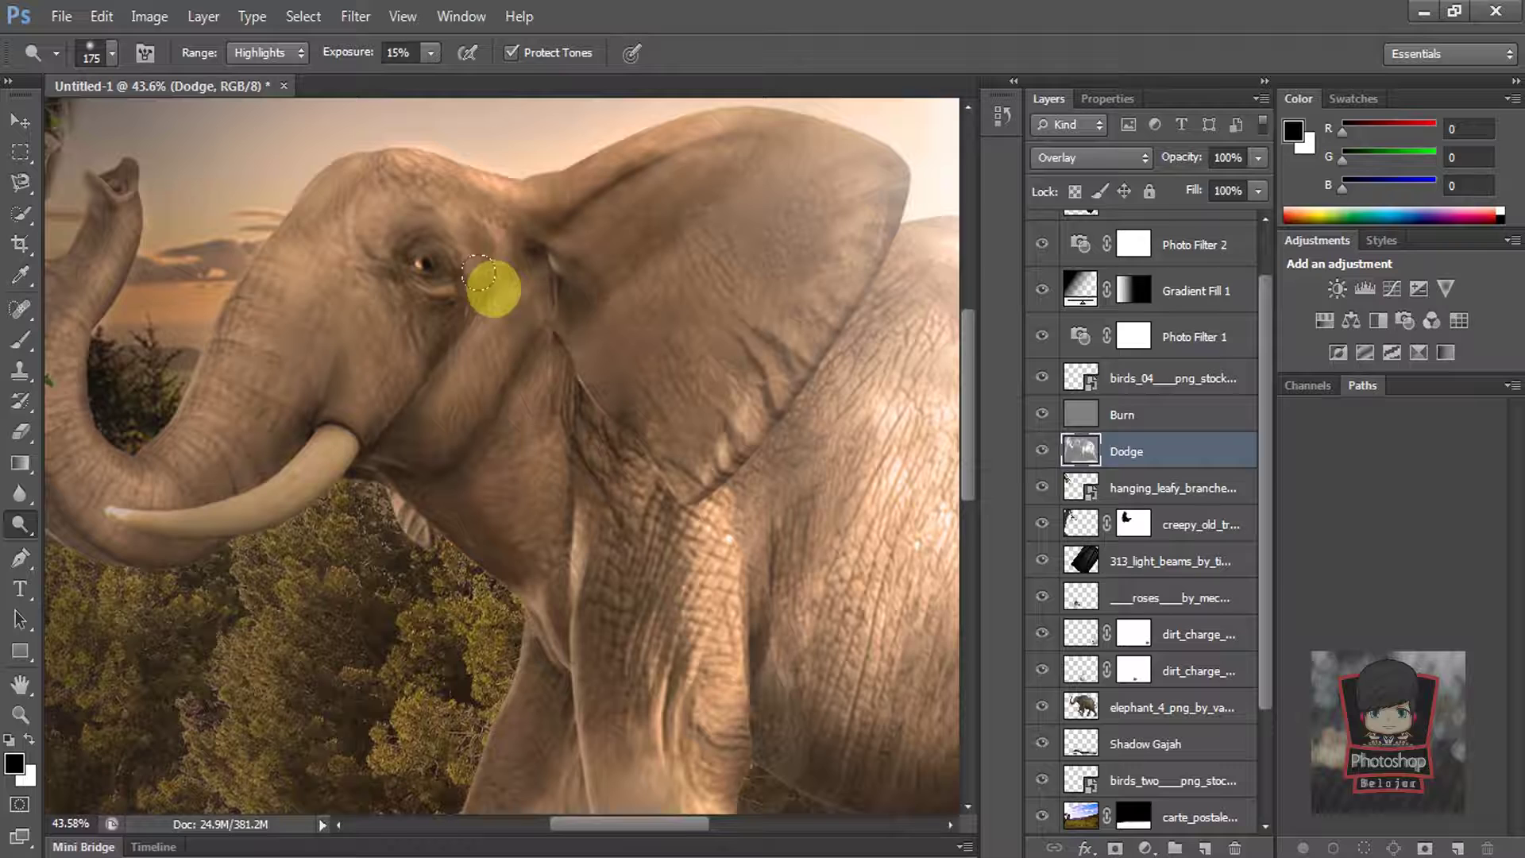
scroll(476, 239, down, 4)
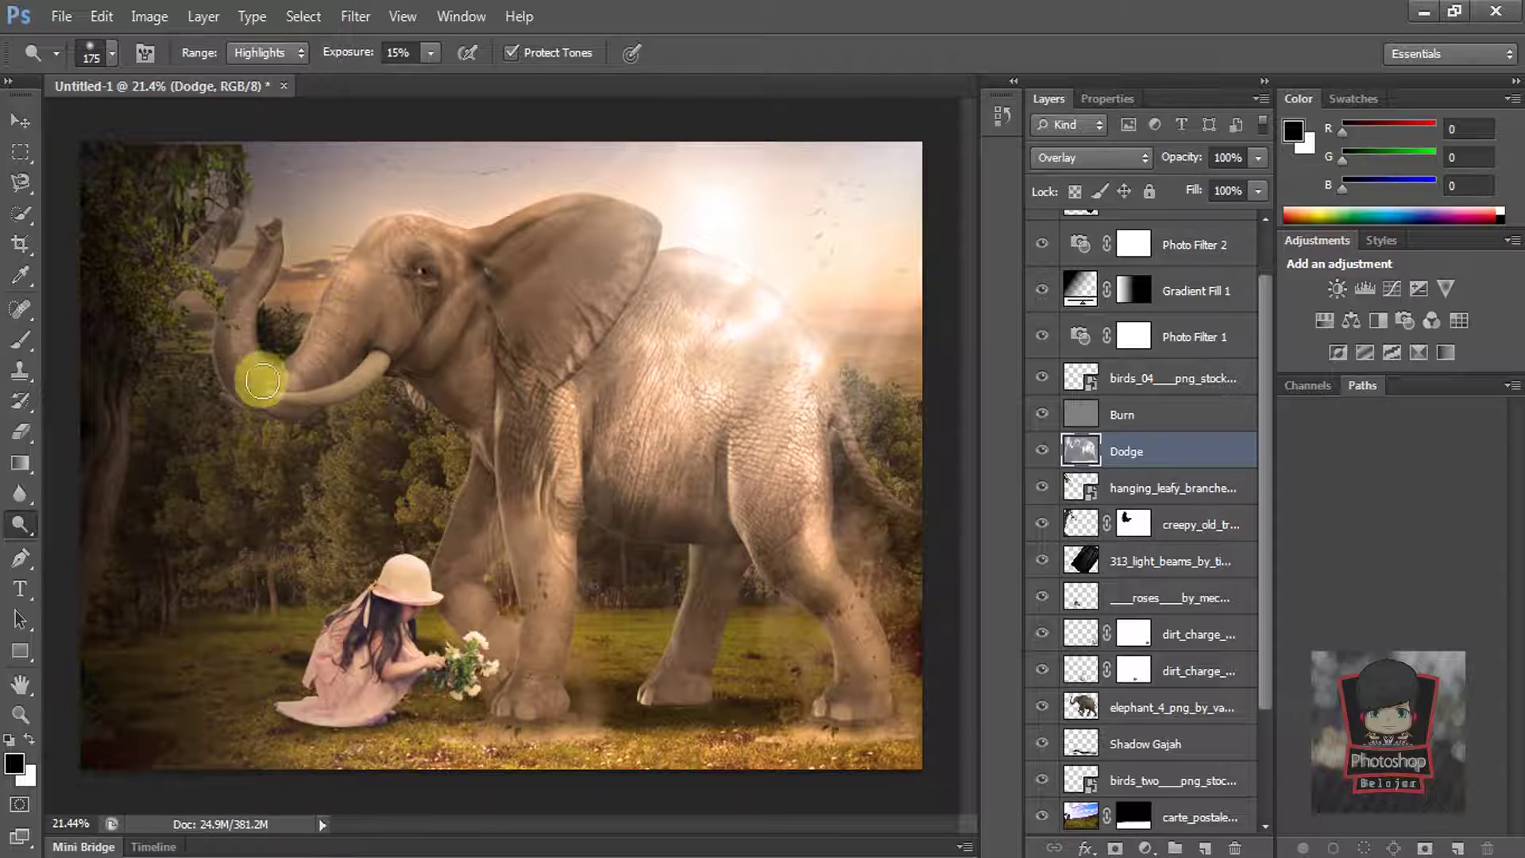
Step: Dodge the folds and lower edge of the girl's dress with a 70 px brush
scroll(418, 586, up, 8)
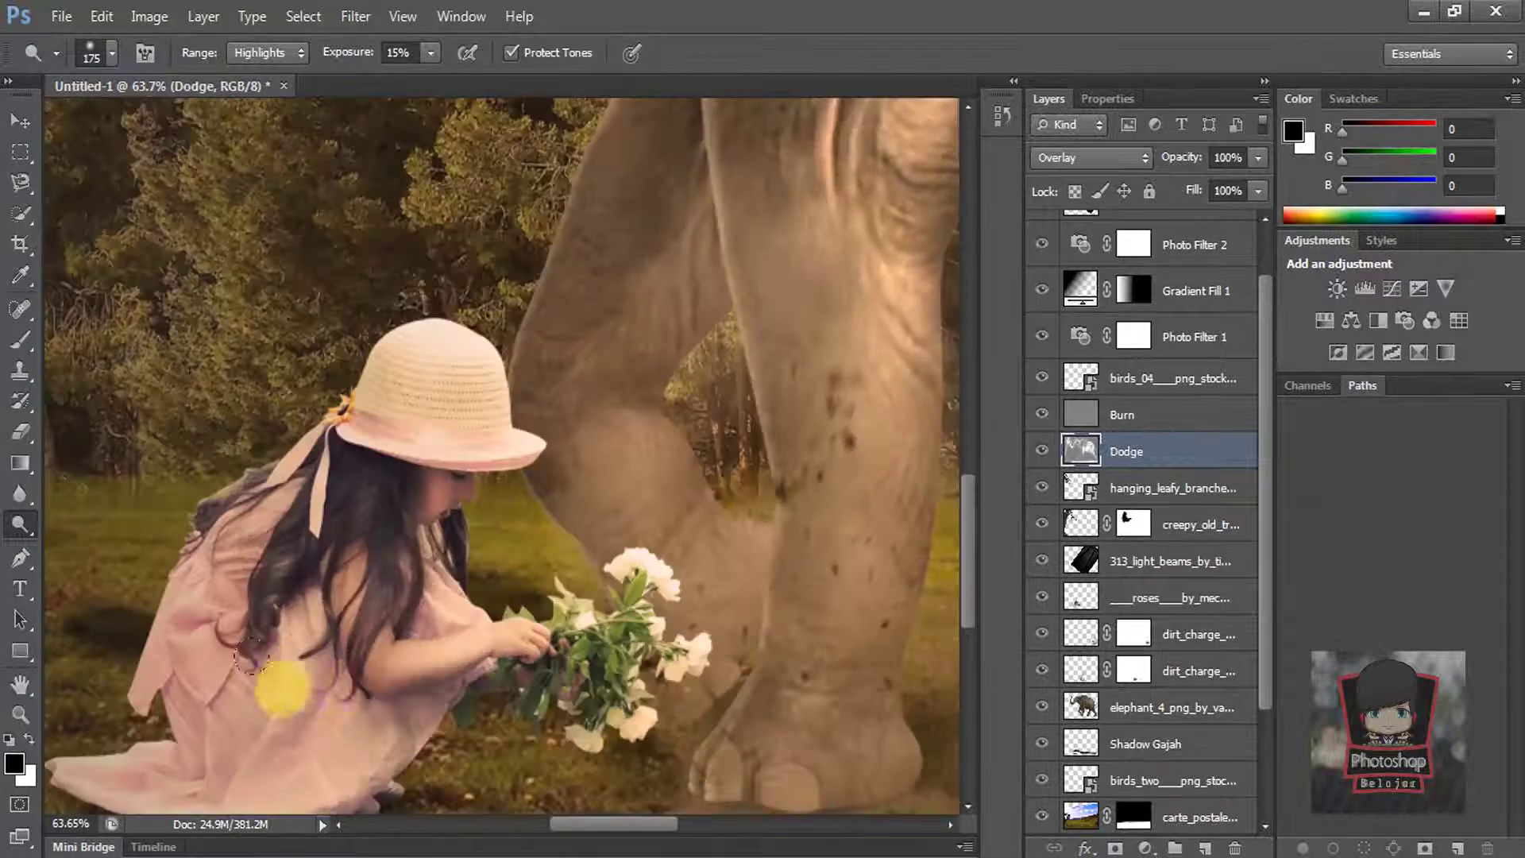
key(bracketleft)
key(bracketleft)
key(bracketleft)
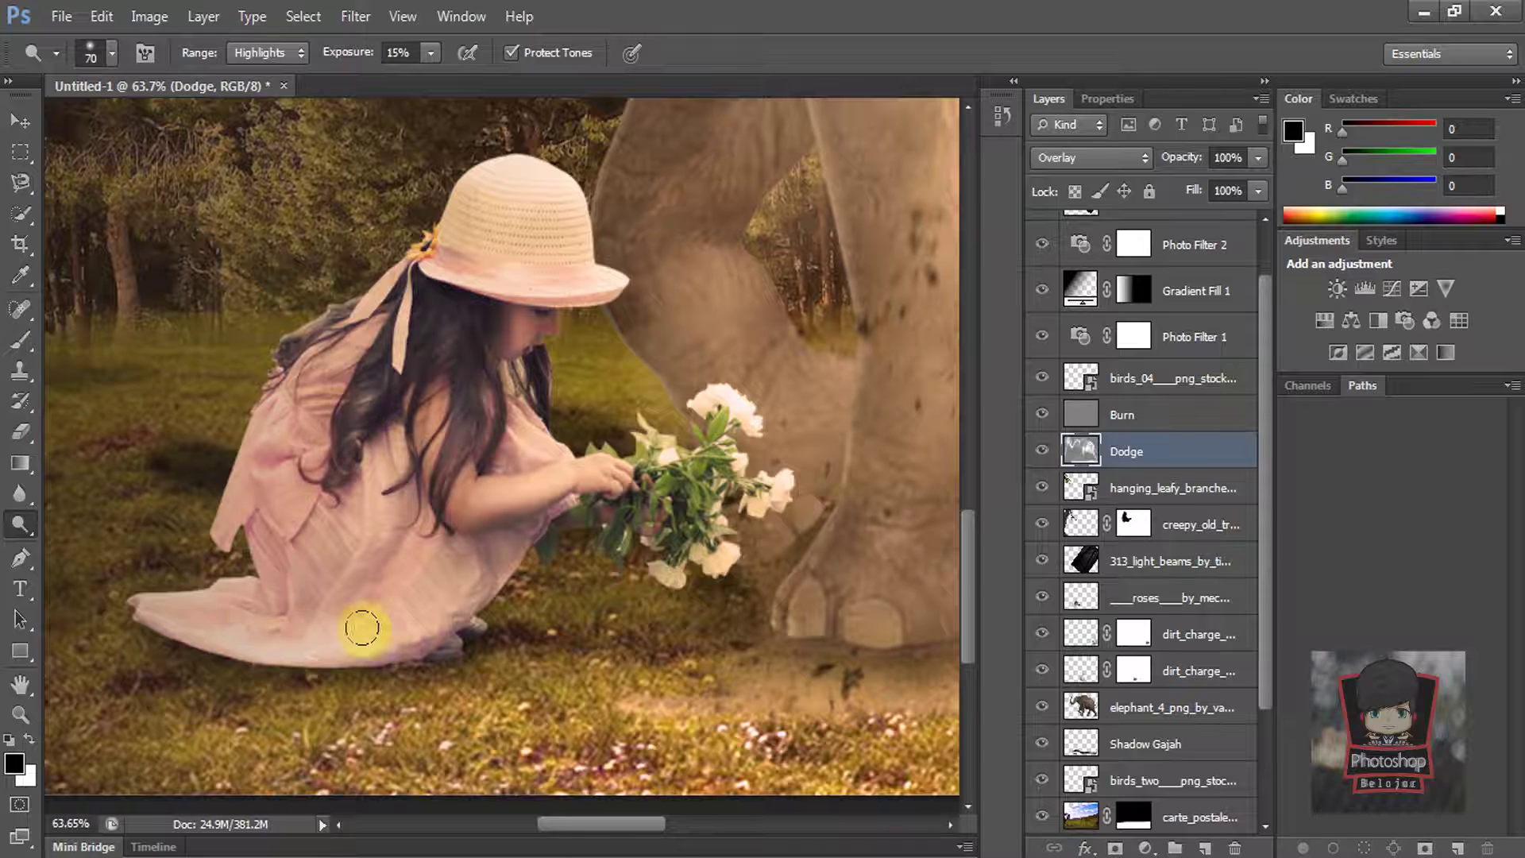
scroll(516, 544, down, 5)
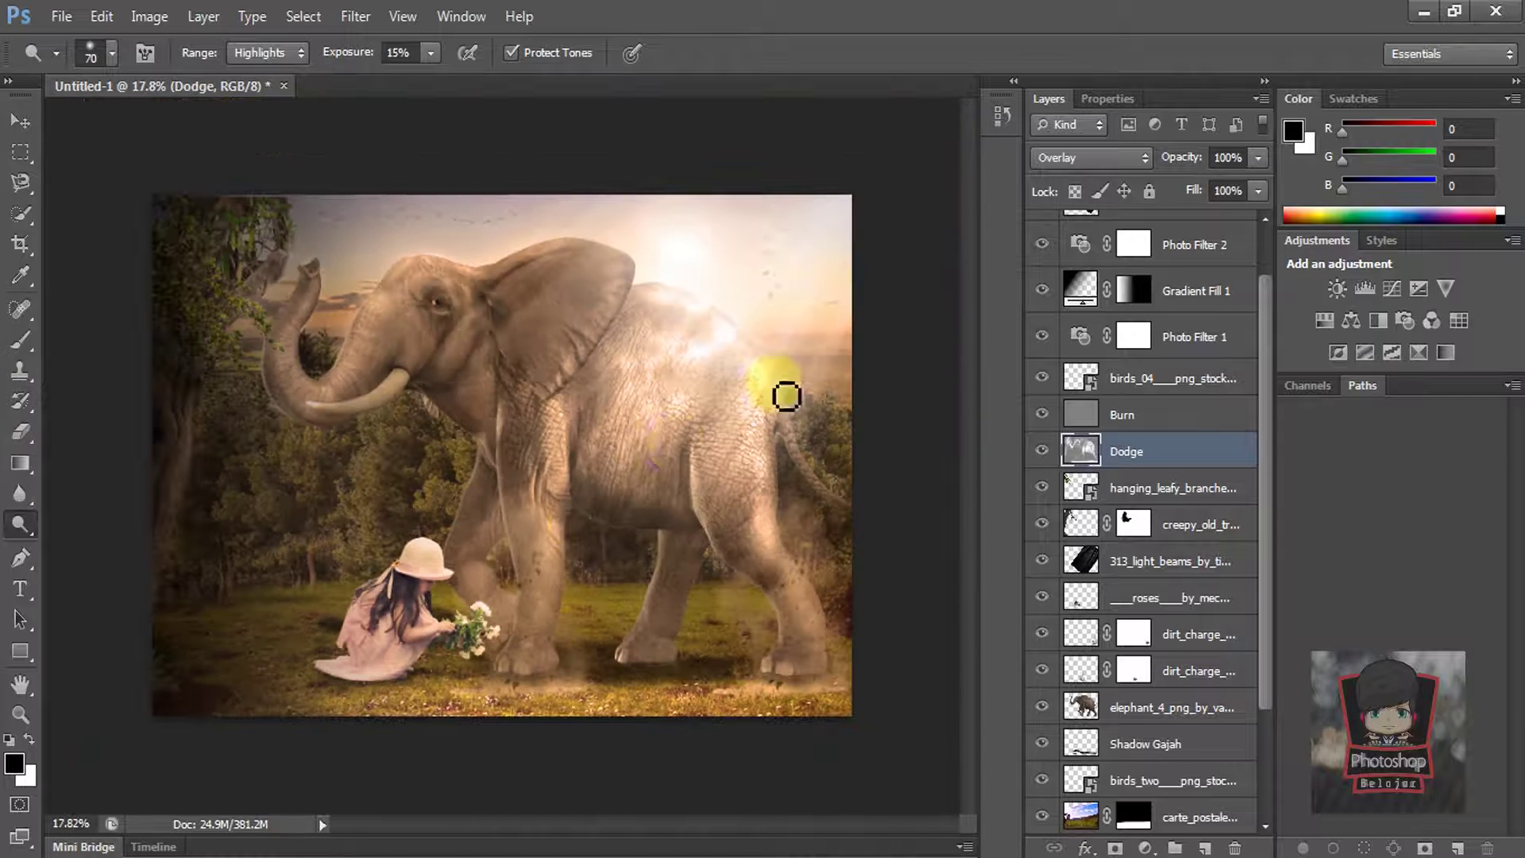
Step: Add a layer mask to the roses layer that holds the girl
scroll(1181, 389, up, 1)
click(1091, 645)
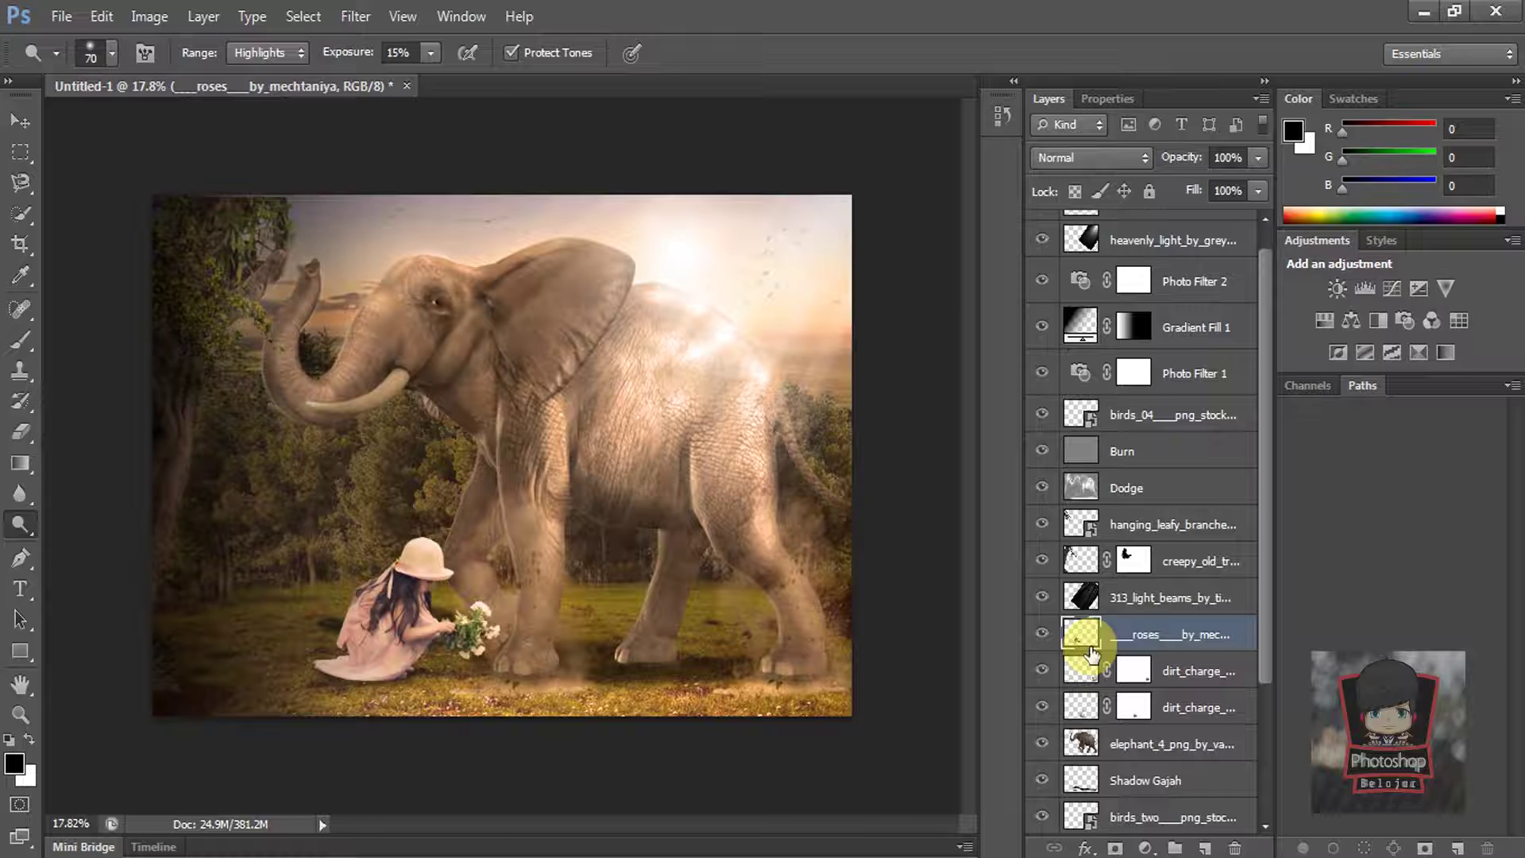
key(v)
scroll(367, 664, up, 4)
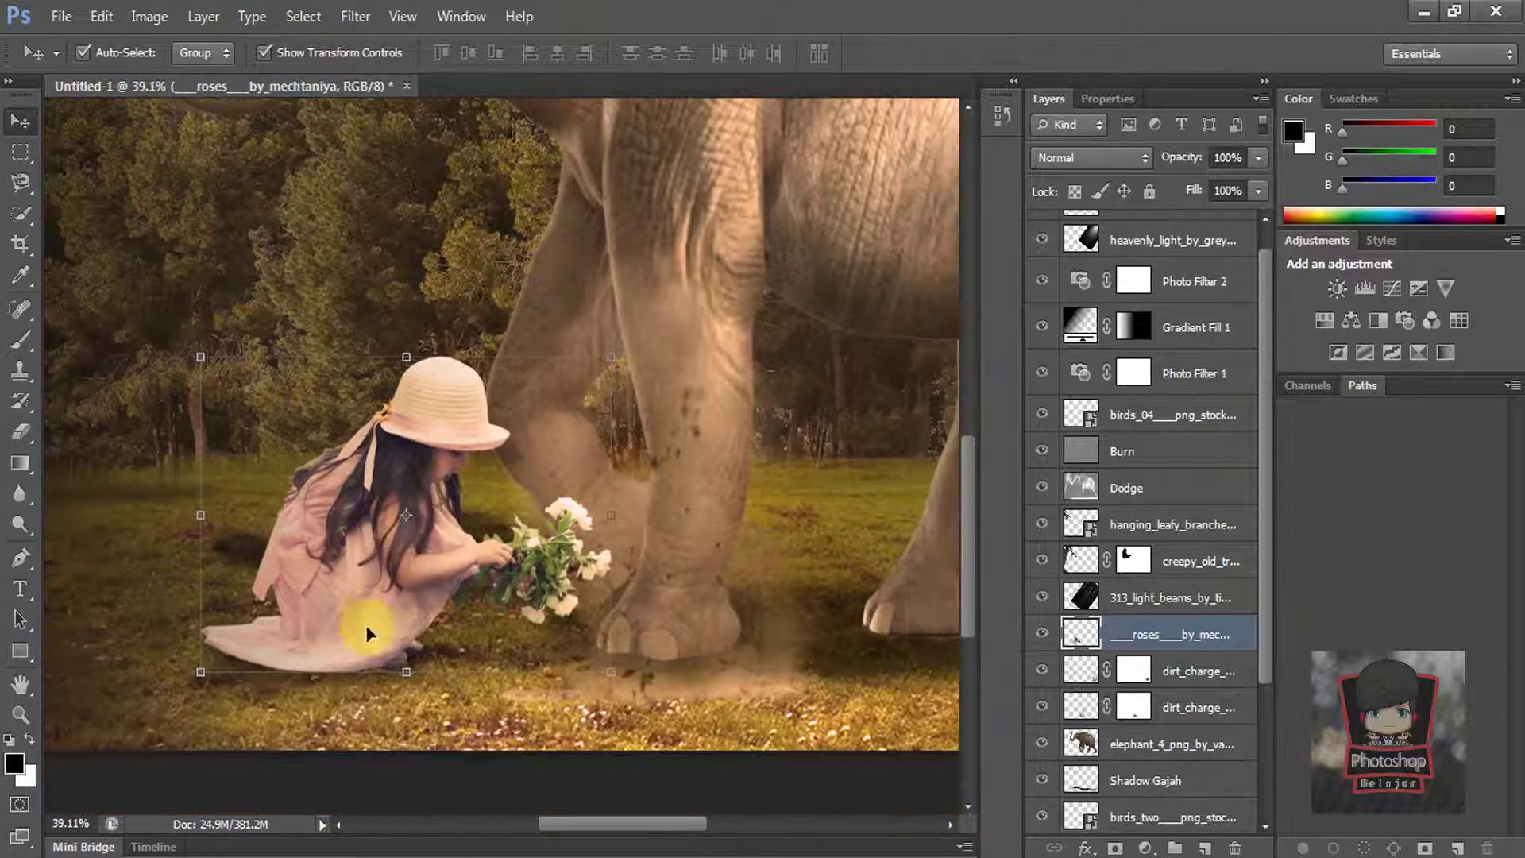
click(1115, 848)
key(b)
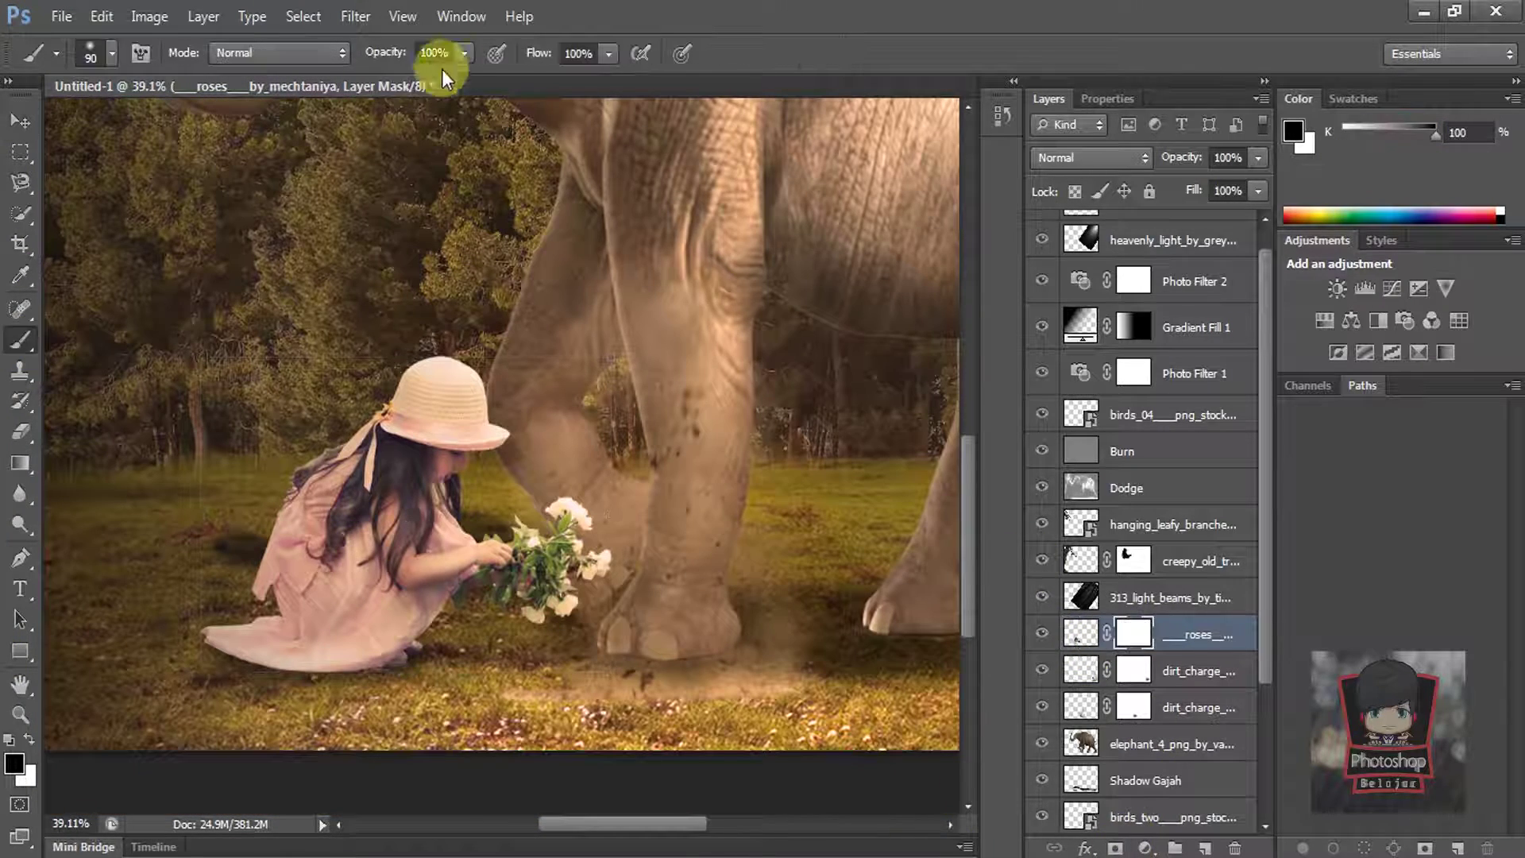
Step: Soften the hem of the girl's dress into the grass by painting black on the mask with a 40 px brush at 37% opacity
scroll(232, 705, up, 6)
key(bracketleft)
key(bracketleft)
key(bracketleft)
key(bracketleft)
key(bracketleft)
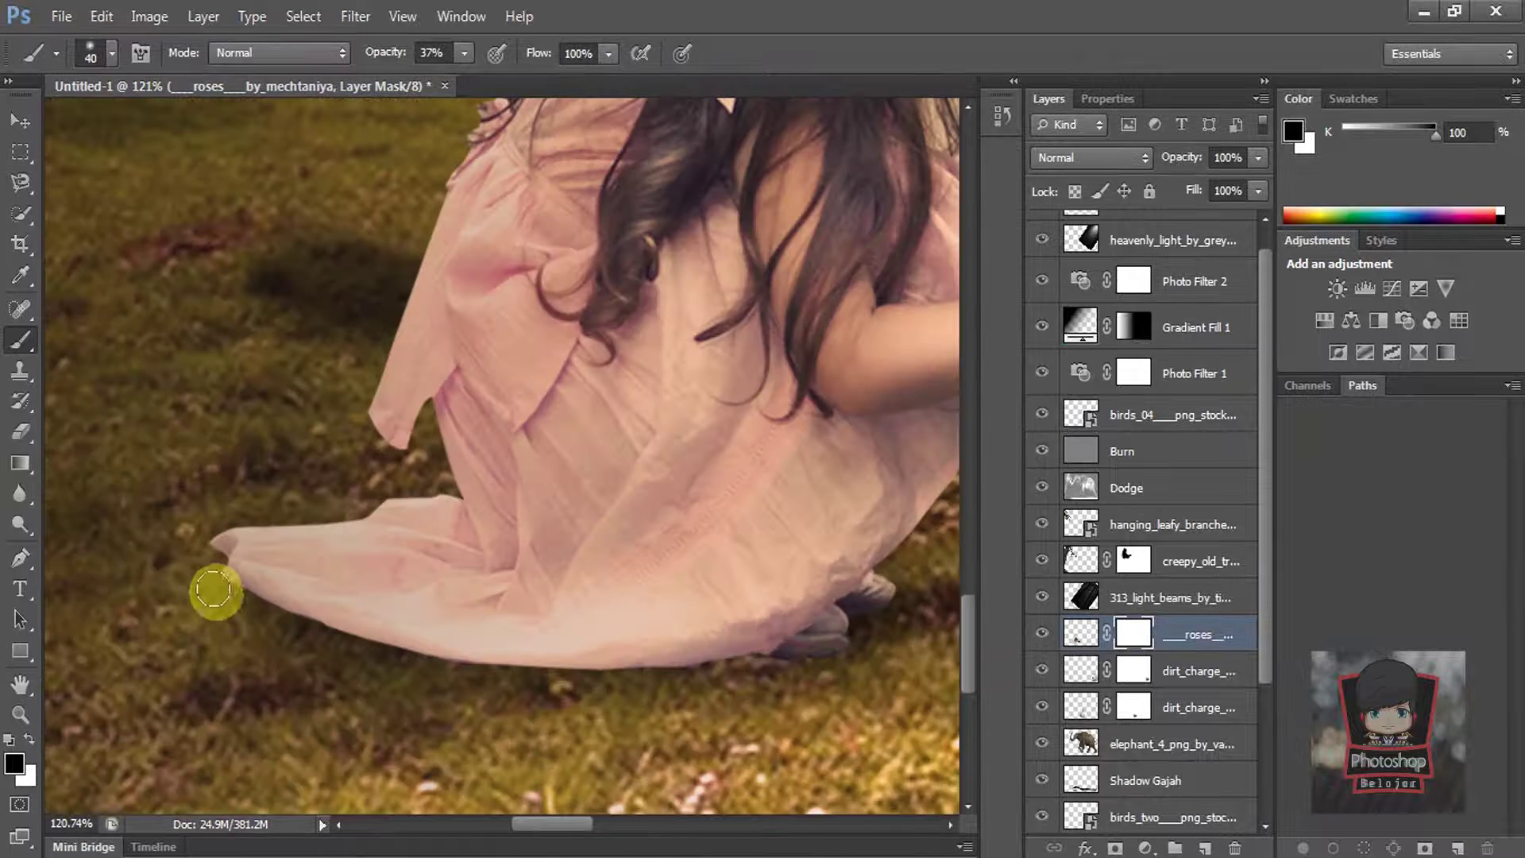
mouse_move(209, 566)
mouse_down()
mouse_move(284, 629)
mouse_move(612, 691)
mouse_up()
scroll(588, 683, right, 4)
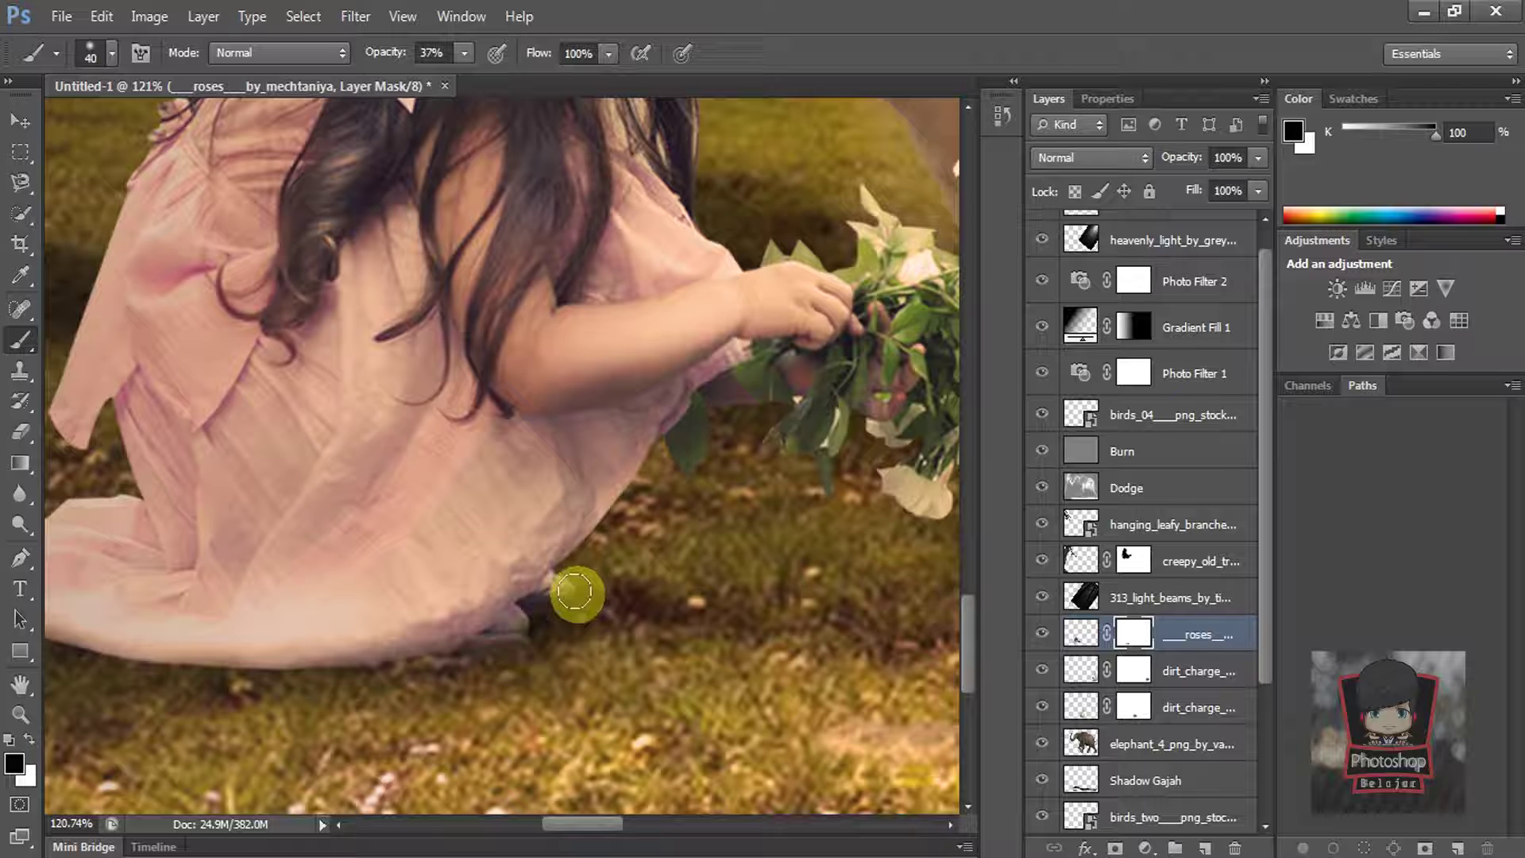
drag(479, 658, 373, 673)
mouse_move(318, 690)
mouse_down()
mouse_move(602, 684)
mouse_move(354, 654)
mouse_move(165, 564)
mouse_up()
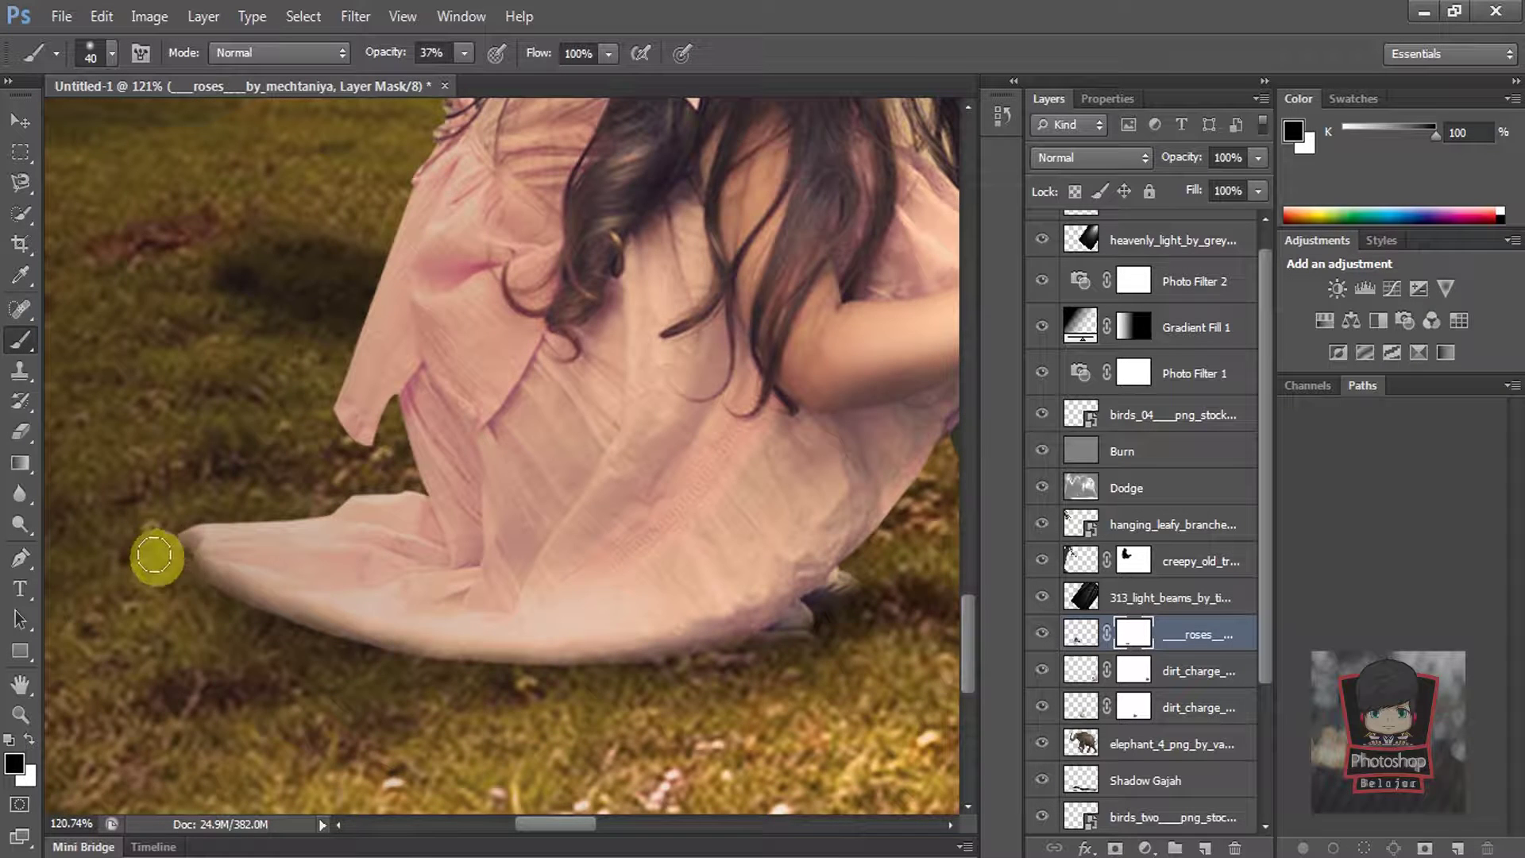
key(ctrl+0)
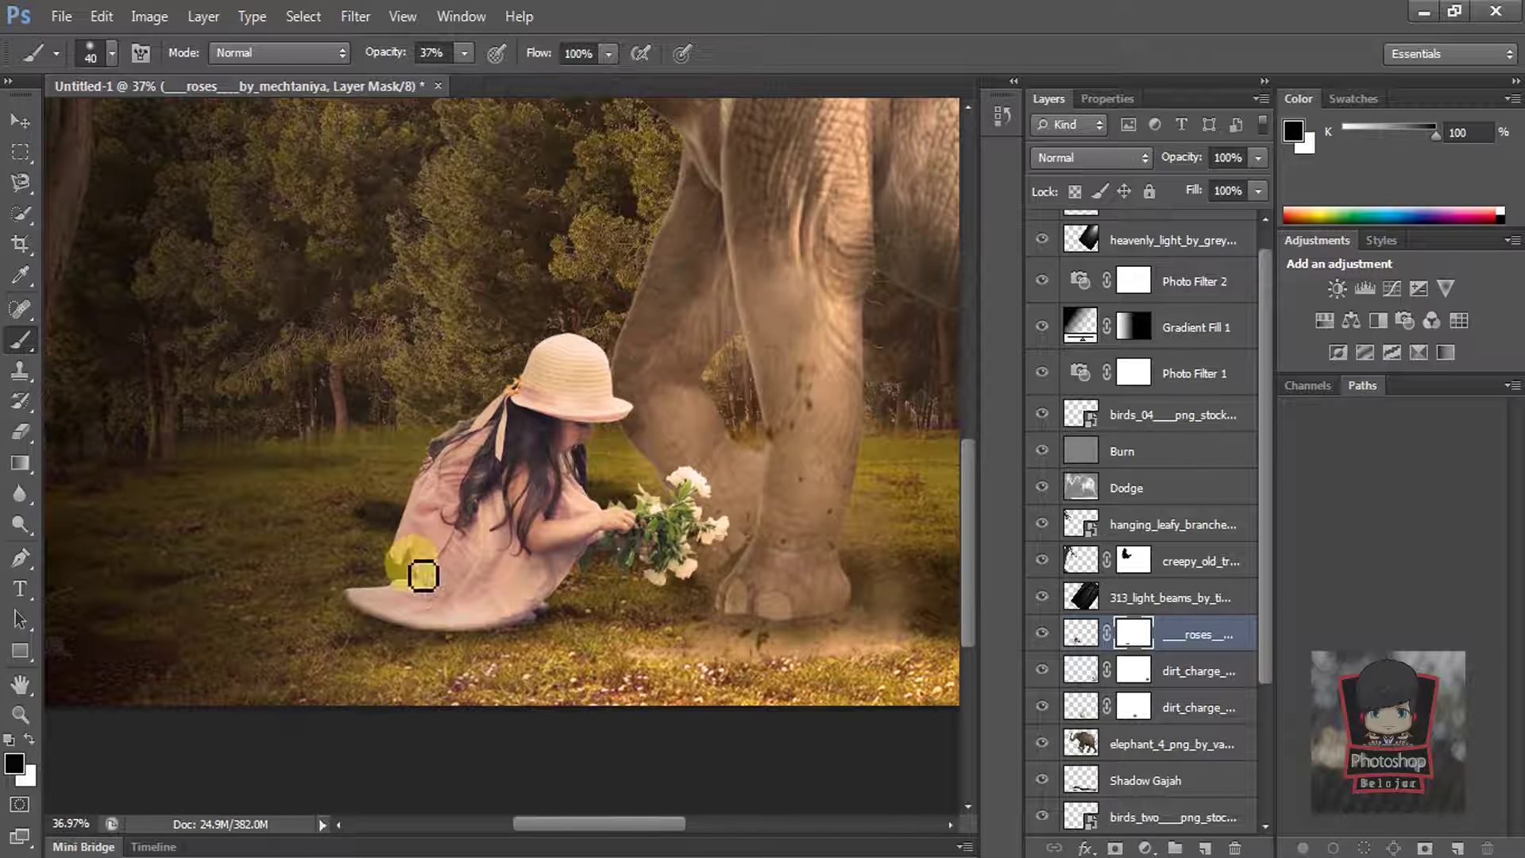
Step: Add a Color Balance adjustment above Photo Filter 2 that shifts the image toward a pinkish-purple tone
click(20, 122)
scroll(488, 412, down, 4)
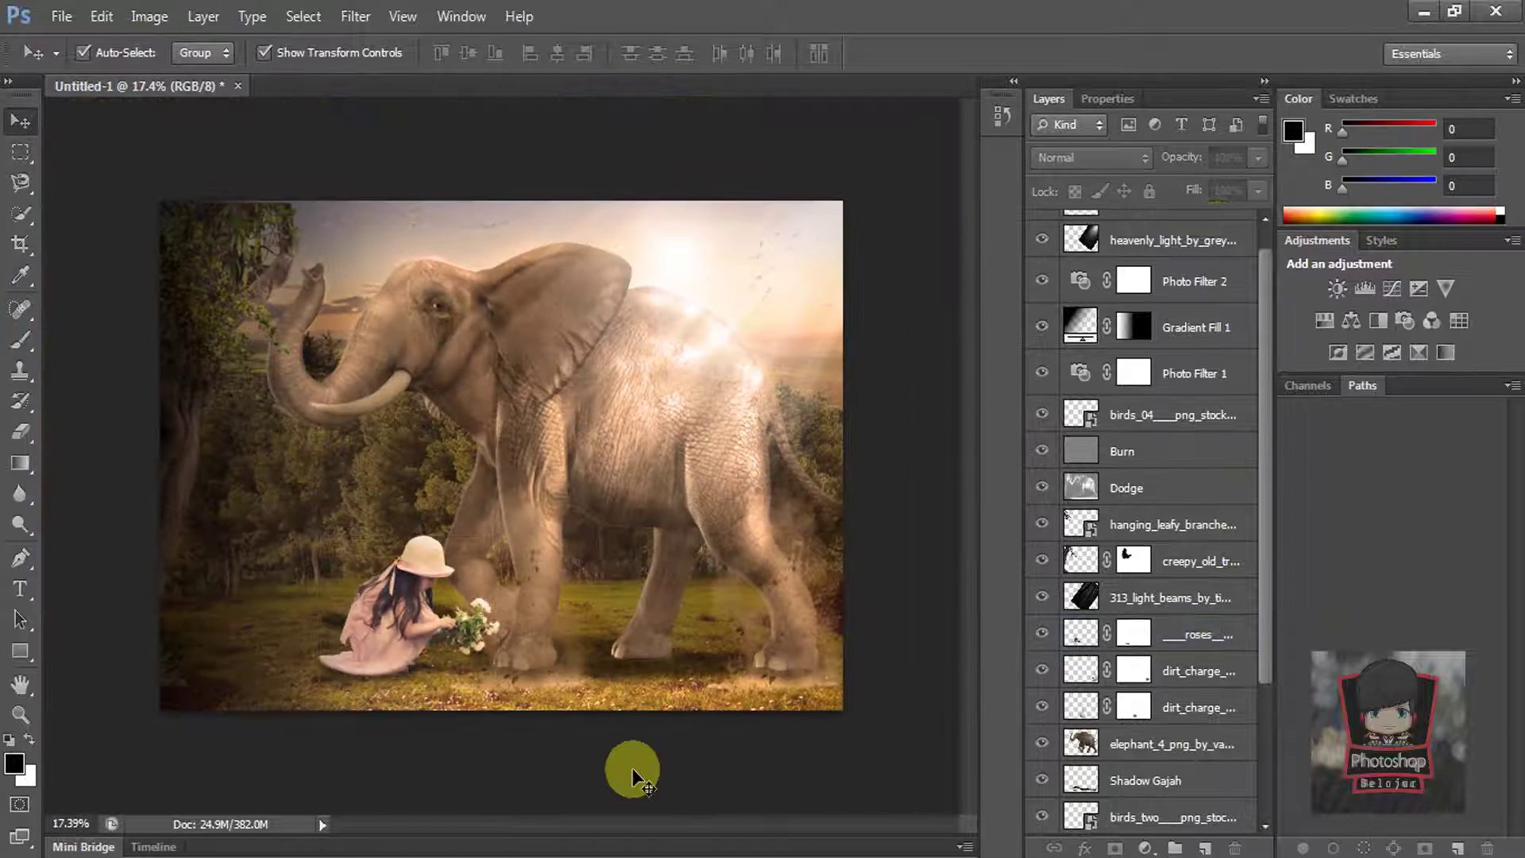
click(1189, 281)
click(1145, 848)
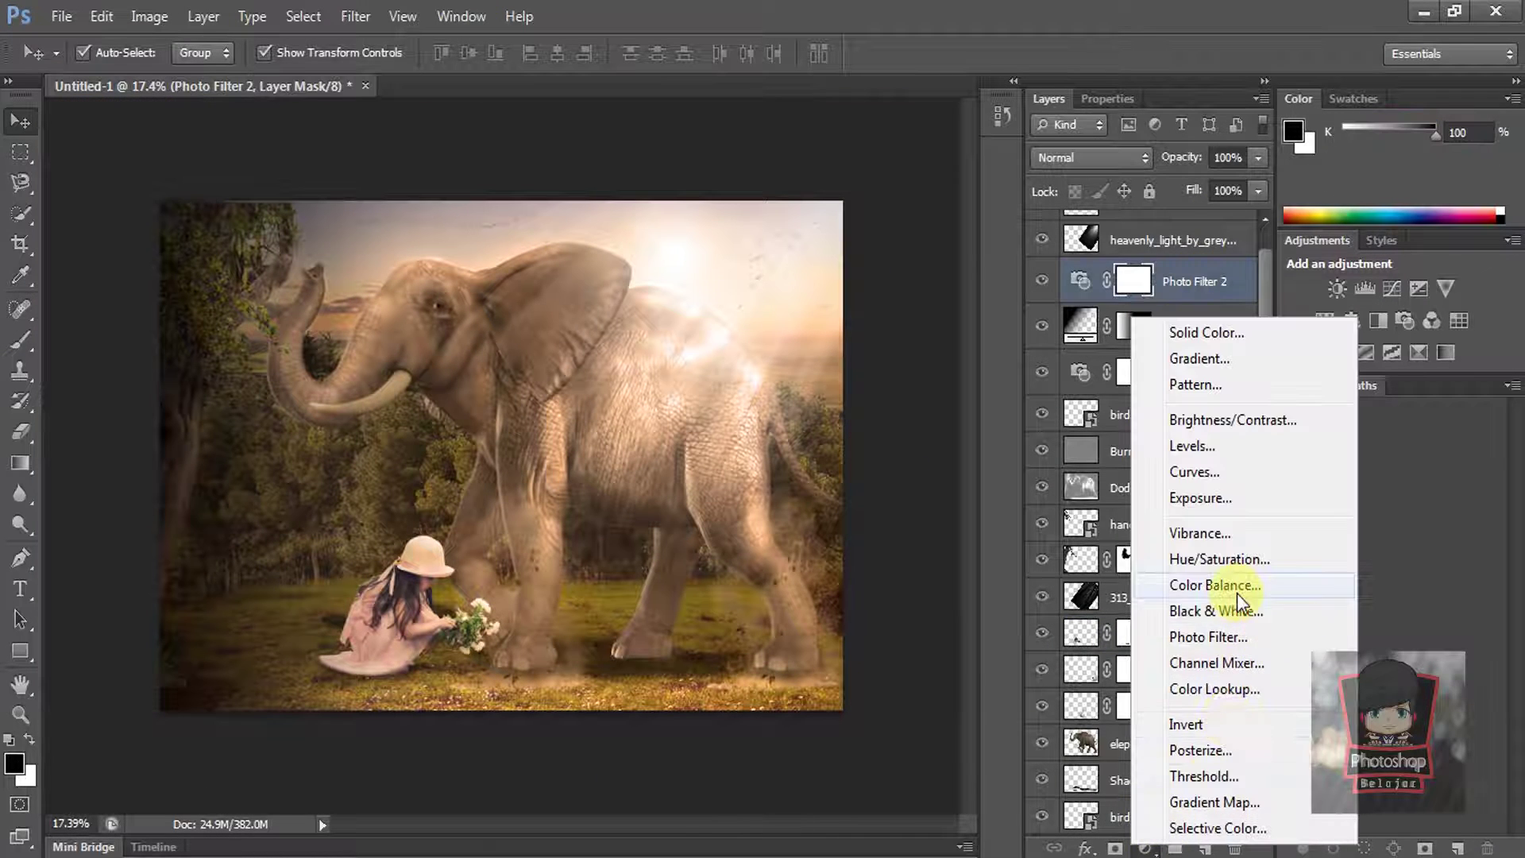
click(1214, 586)
drag(1090, 270, 1117, 228)
mouse_move(1109, 311)
mouse_down()
mouse_move(1121, 312)
mouse_move(1089, 302)
mouse_move(1118, 303)
mouse_up()
click(937, 380)
click(1048, 99)
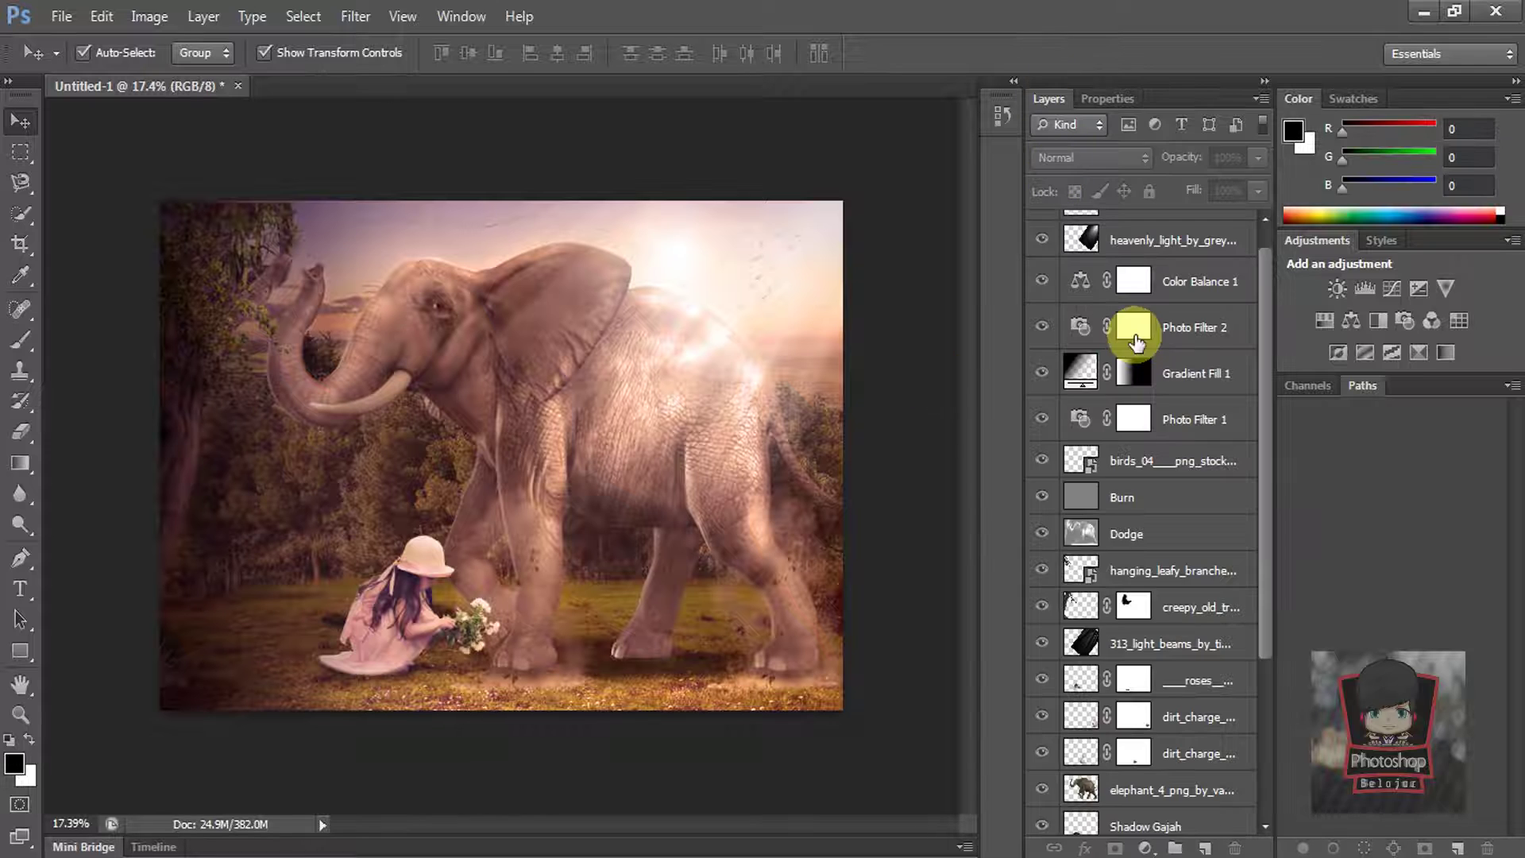
Step: Try painting a soft black band across the base of the forest on a new layer placed above the carte_postale layer
scroll(865, 573, up, 4)
scroll(392, 636, down, 3)
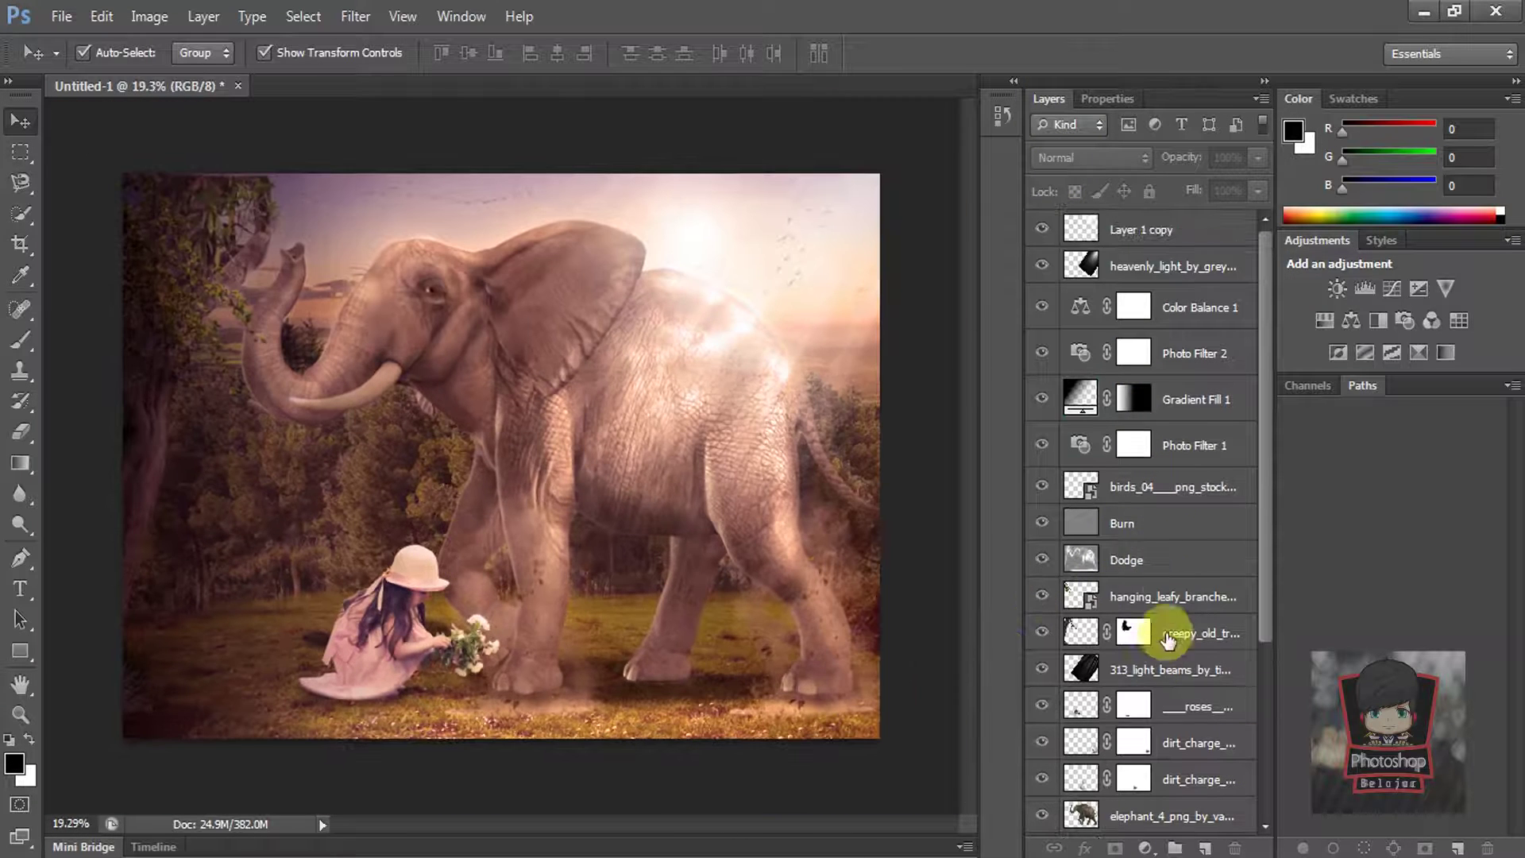
scroll(1174, 612, down, 5)
scroll(1187, 581, down, 1)
click(1178, 670)
click(1175, 743)
click(1205, 848)
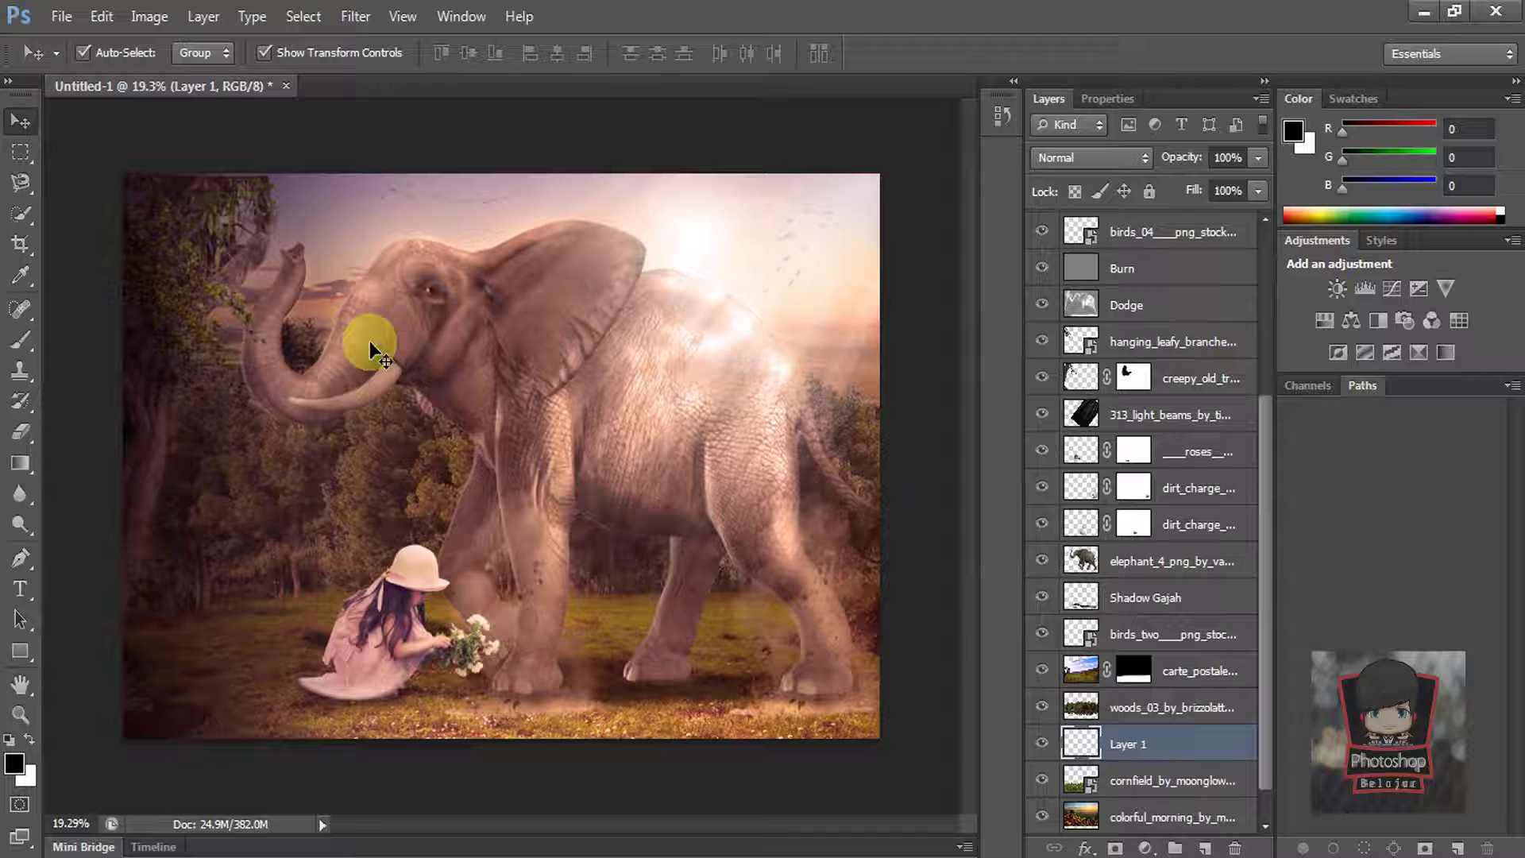
key(b)
key(bracketright)
key(bracketright)
drag(461, 79, 545, 81)
double_click(858, 24)
double_click(858, 24)
key(bracketright)
drag(1103, 743, 1124, 719)
Step: Apply a 4.4 pixel Gaussian Blur to the black band and set its layer opacity to 68%
click(20, 121)
click(355, 16)
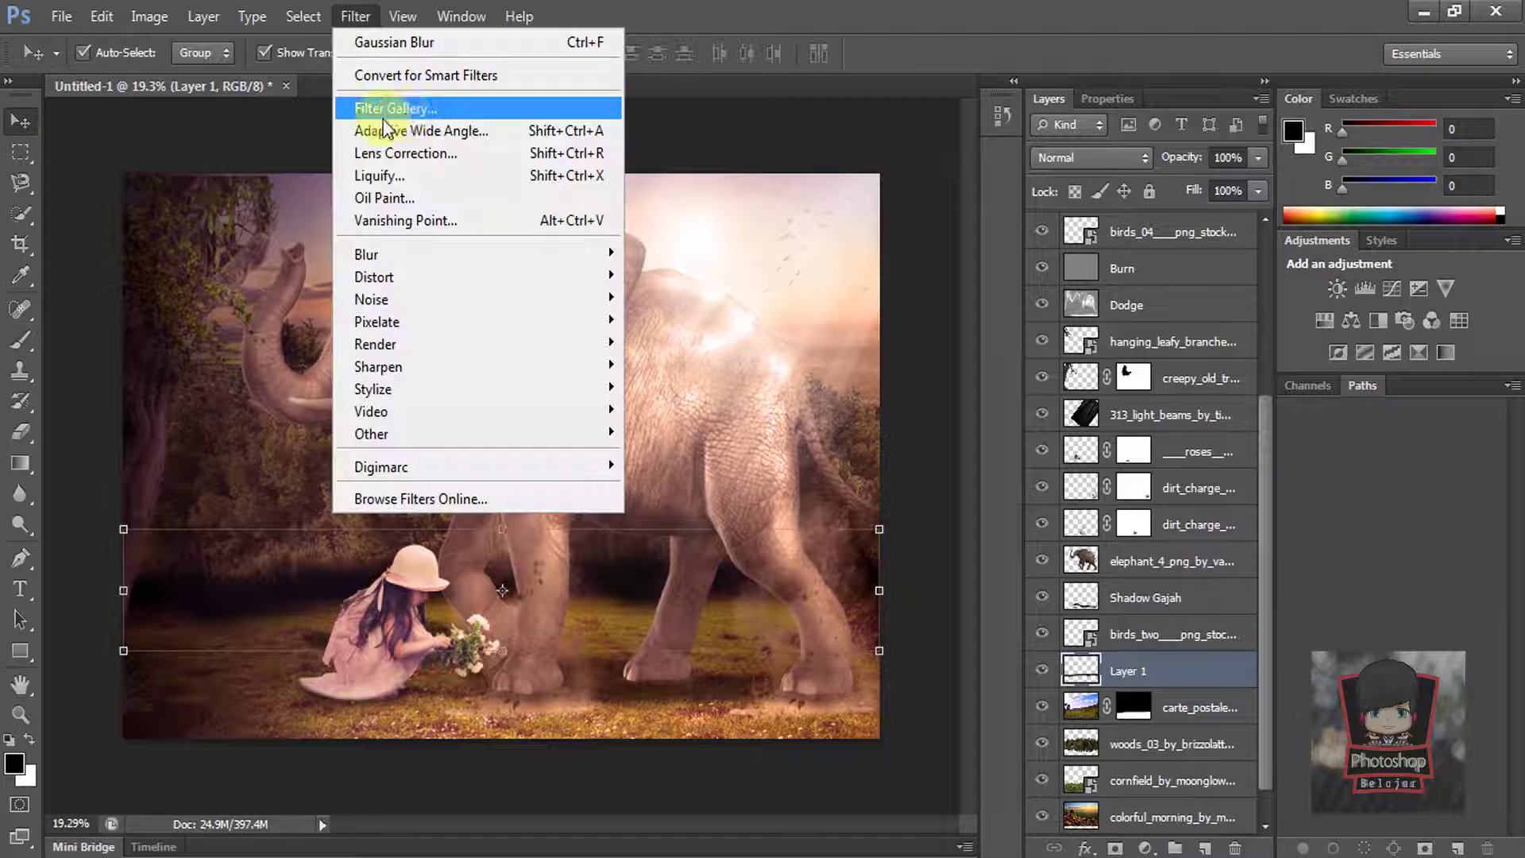
mouse_move(367, 252)
click(731, 381)
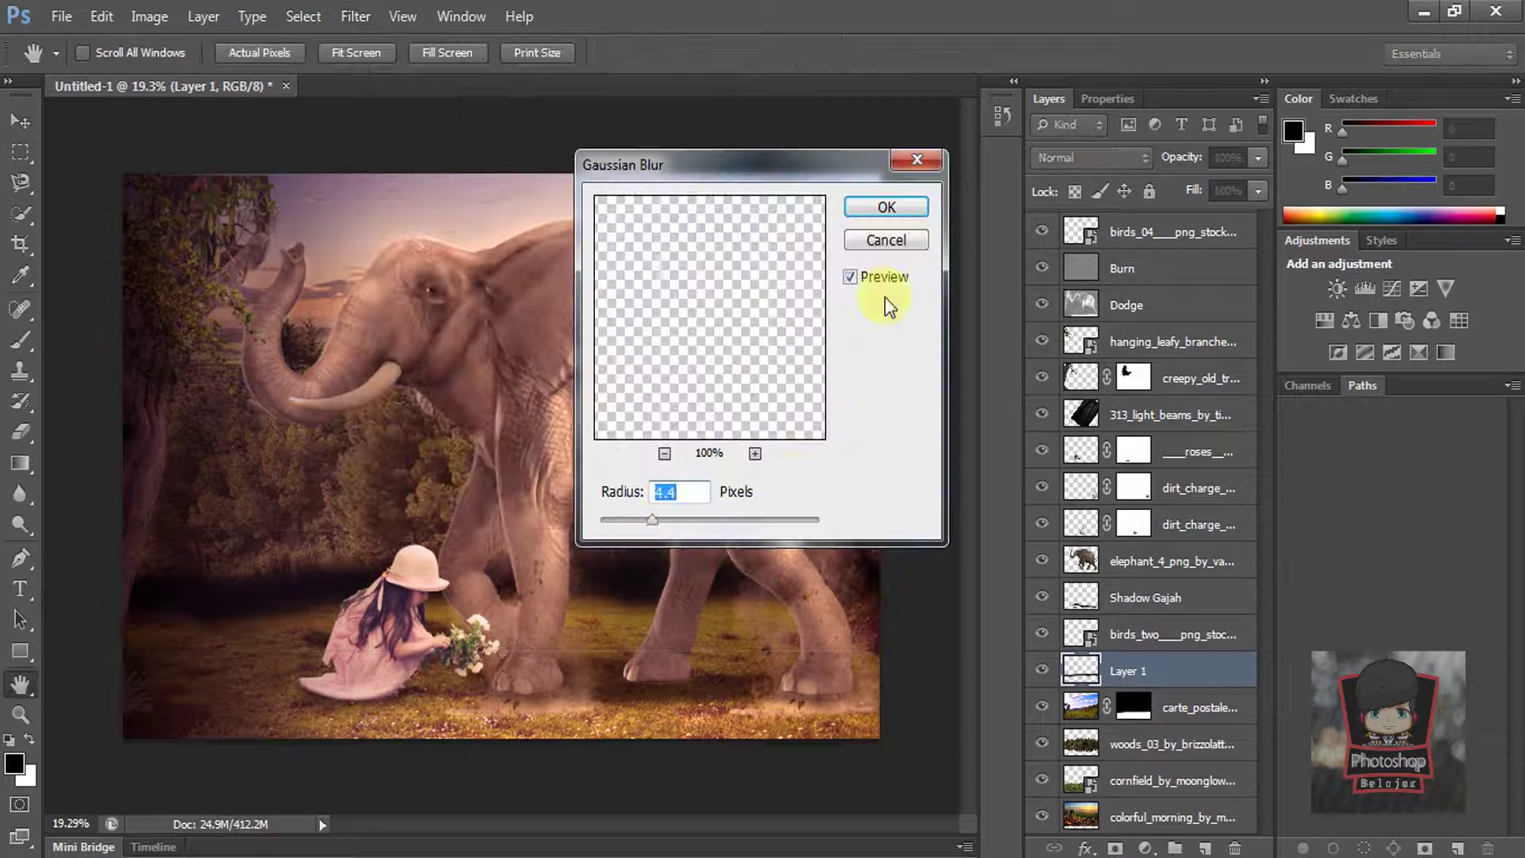
click(887, 208)
click(1257, 158)
drag(1259, 186, 1220, 188)
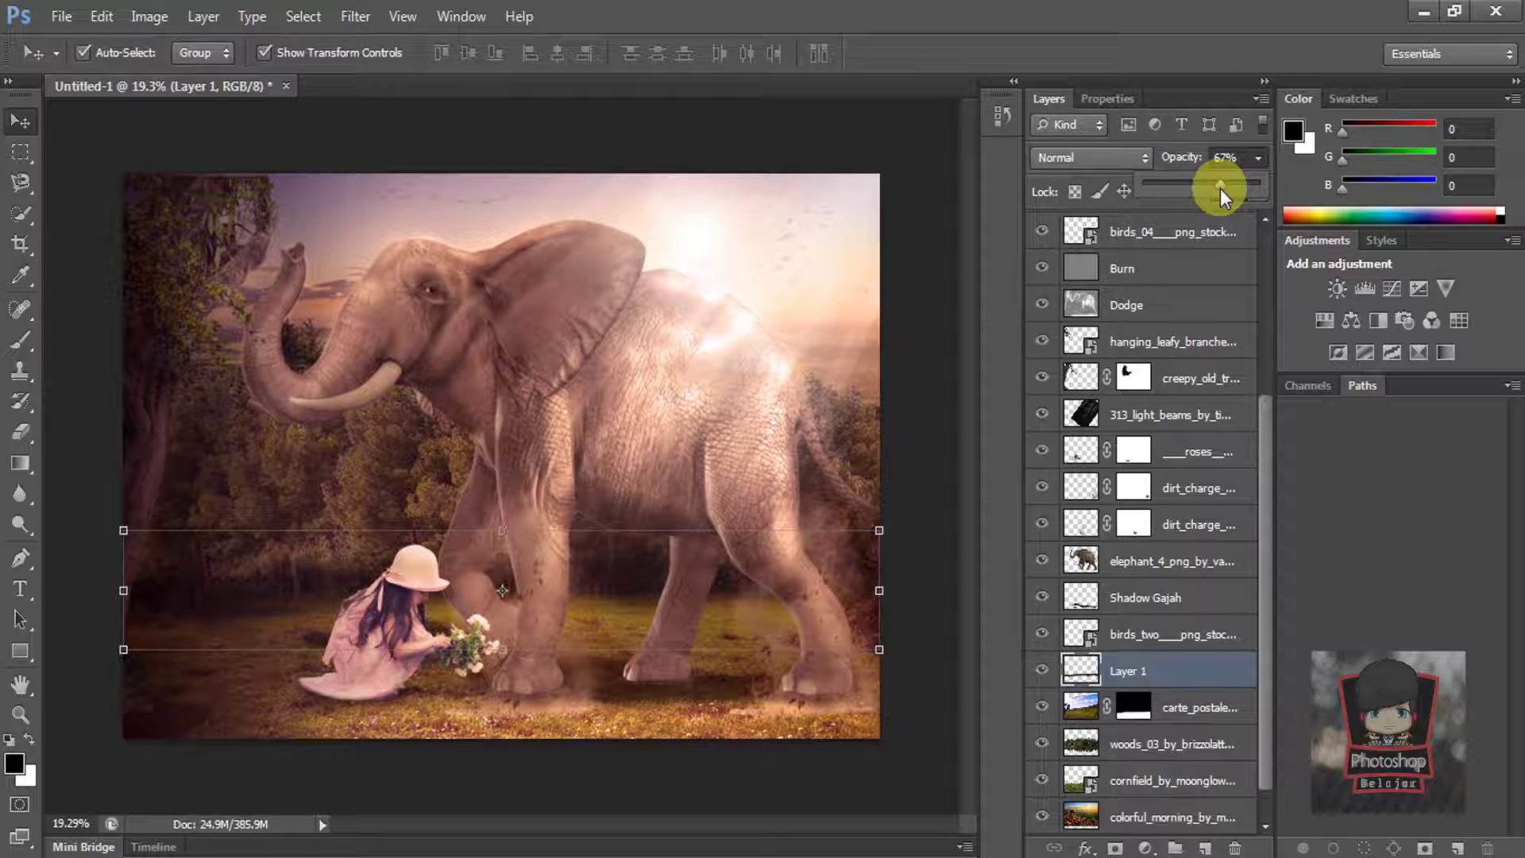
Step: Stretch the black band vertically over the forest and meadow, and delete its layer
drag(501, 530, 500, 418)
drag(502, 649, 500, 699)
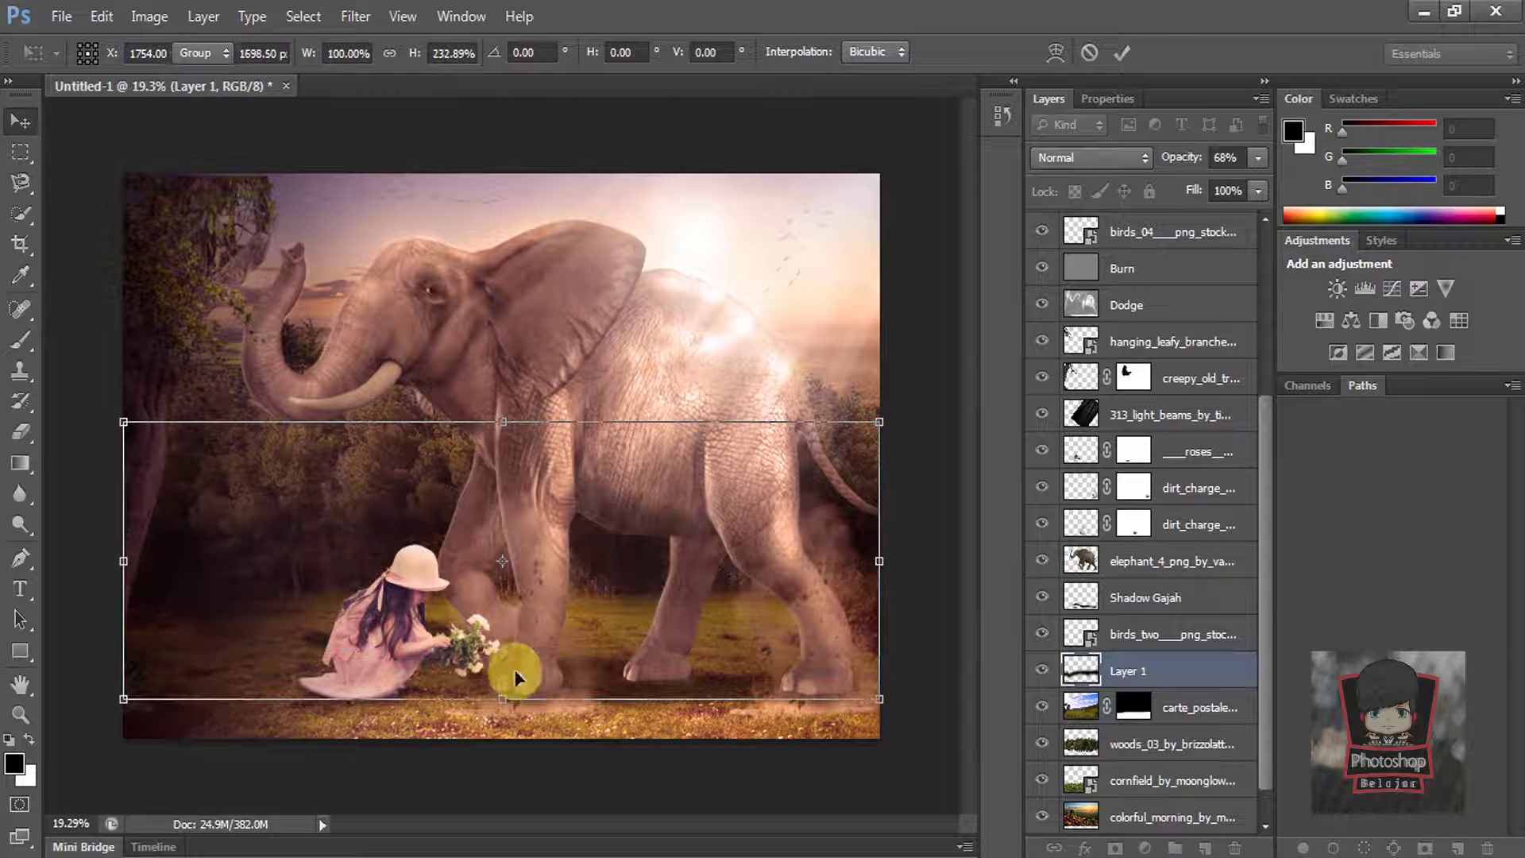
drag(502, 421, 501, 344)
key(Return)
key(Delete)
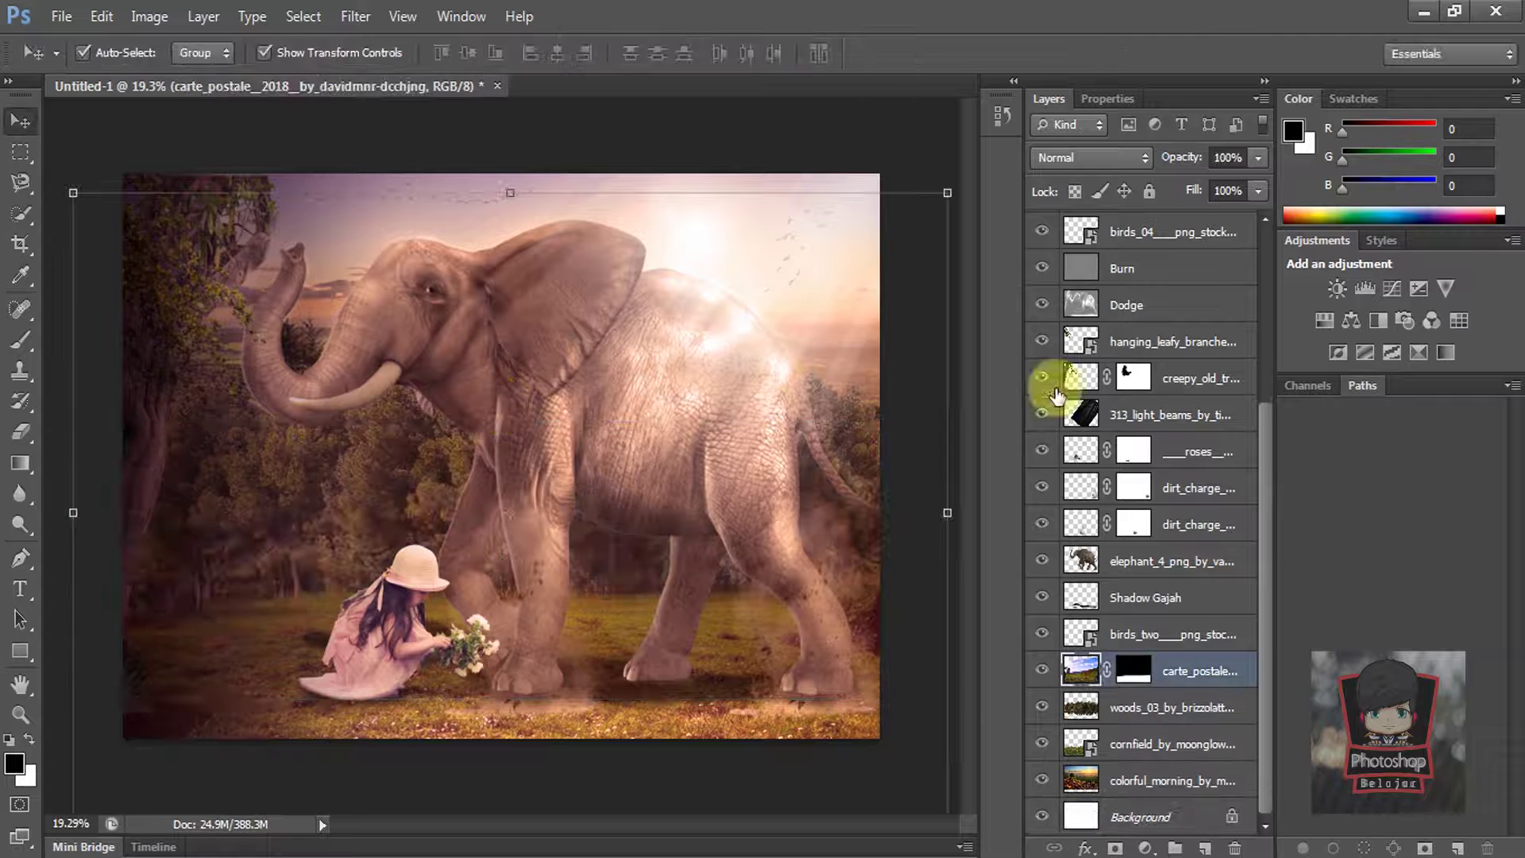
Step: Try a black Solid Color fill layer above the carte_postale layer with its opacity lowered to 0%, and delete it
click(1146, 848)
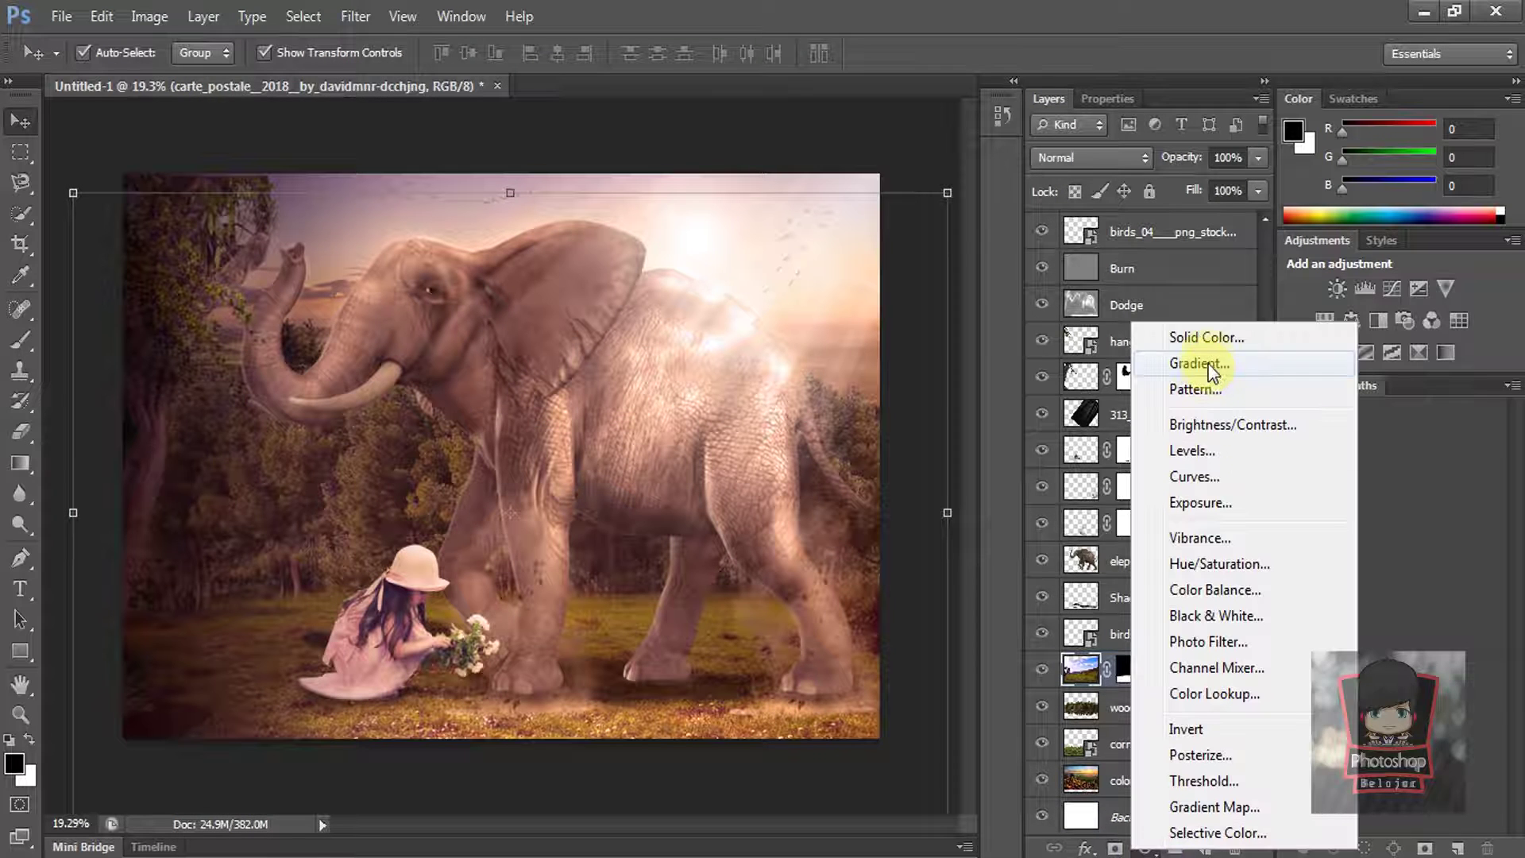
click(1205, 337)
key(Return)
drag(1170, 184, 1133, 187)
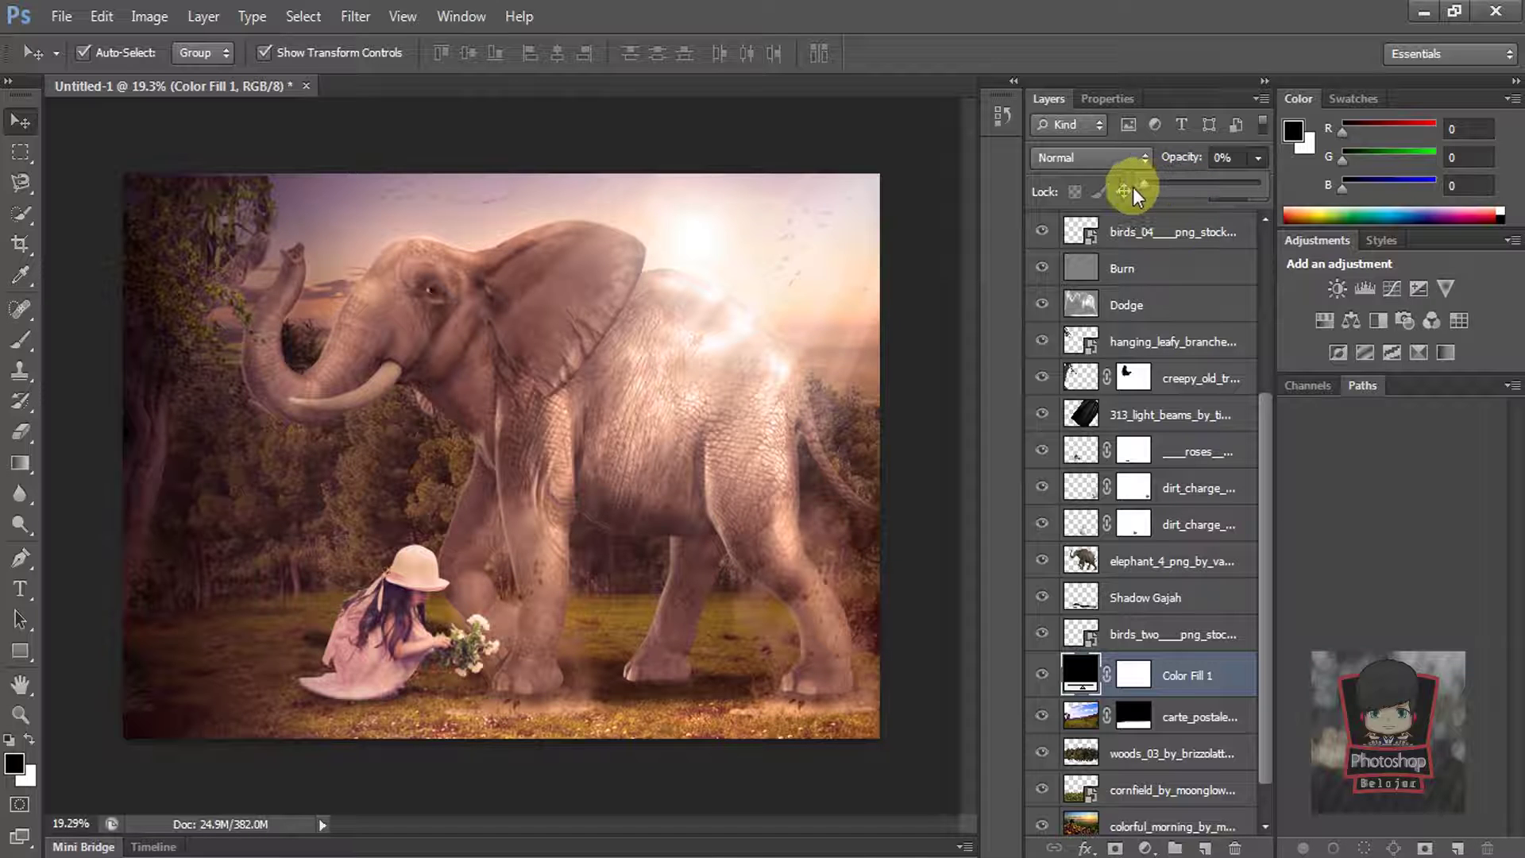
click(1221, 687)
key(Delete)
Step: Paint a black band across the forest on a new layer above carte_postale with a 250 px brush at 100% opacity
click(1205, 848)
click(30, 337)
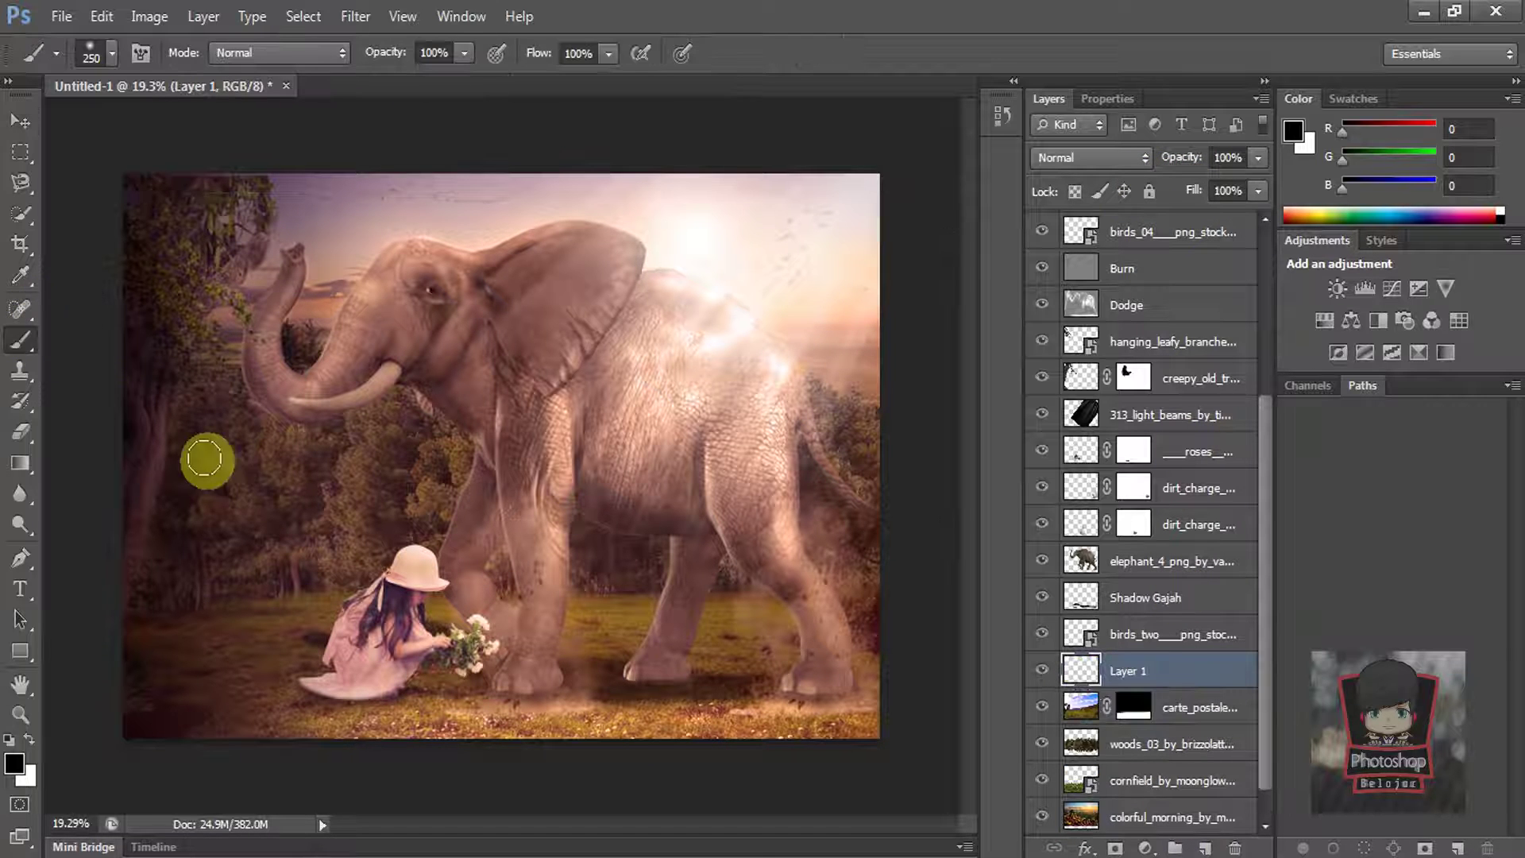
mouse_move(153, 571)
mouse_down()
mouse_move(837, 534)
mouse_move(712, 510)
mouse_move(150, 566)
mouse_up()
key(v)
Step: Apply a Gaussian Blur to the new black band and reduce its layer opacity
click(355, 16)
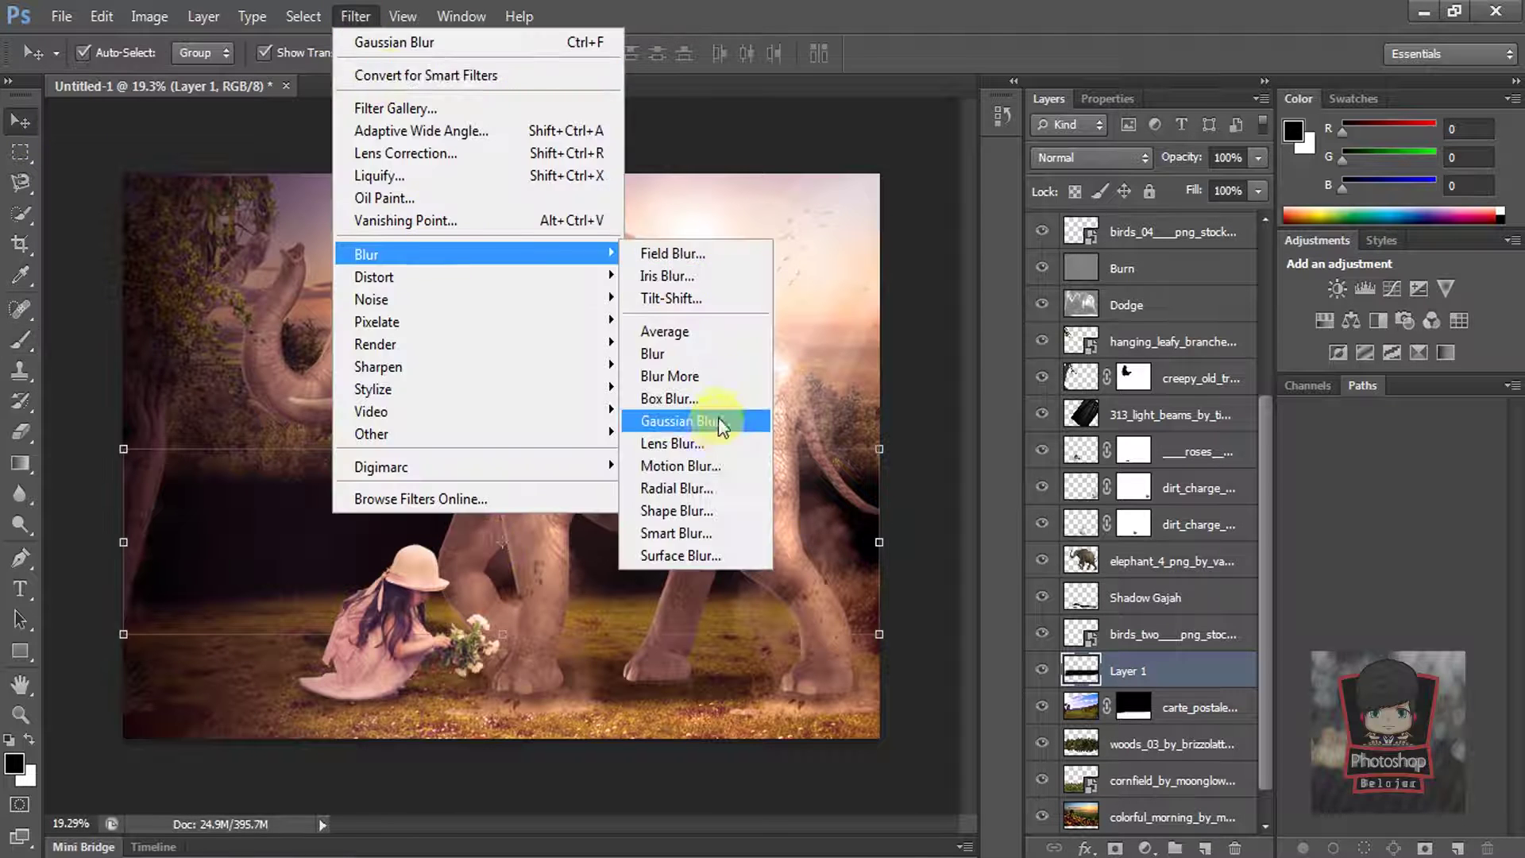
click(722, 388)
click(885, 206)
click(1259, 157)
mouse_move(1206, 198)
mouse_down()
mouse_move(1201, 183)
mouse_move(1218, 184)
mouse_up()
click(930, 177)
click(930, 176)
Step: Stretch the blurred black band upward over the trees and slightly downward onto the meadow
click(1184, 675)
click(1140, 158)
click(1078, 228)
drag(502, 449, 502, 359)
drag(505, 633, 508, 662)
key(Return)
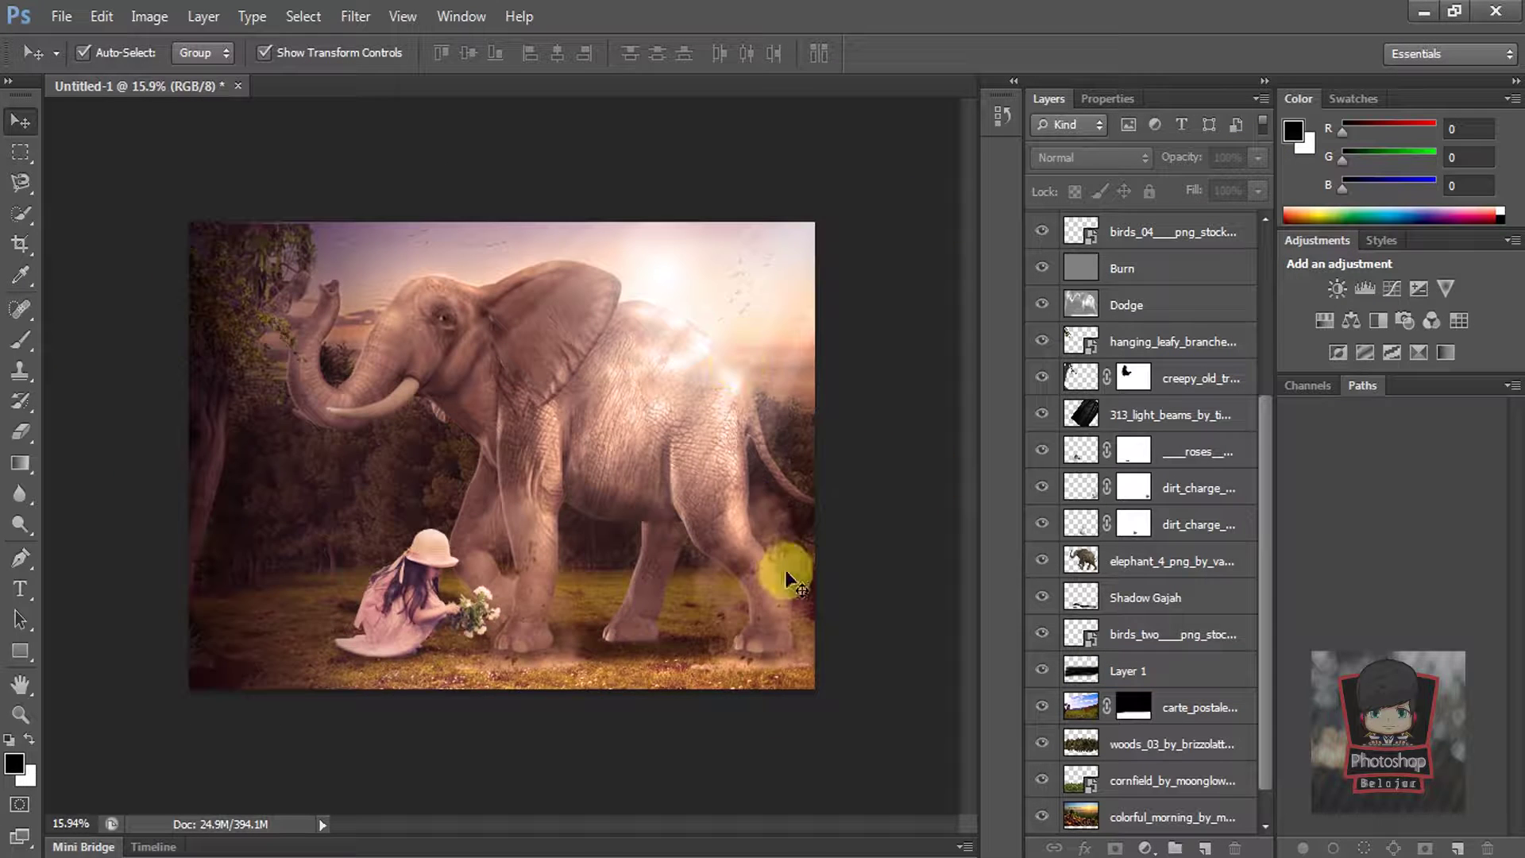
scroll(785, 572, up, 4)
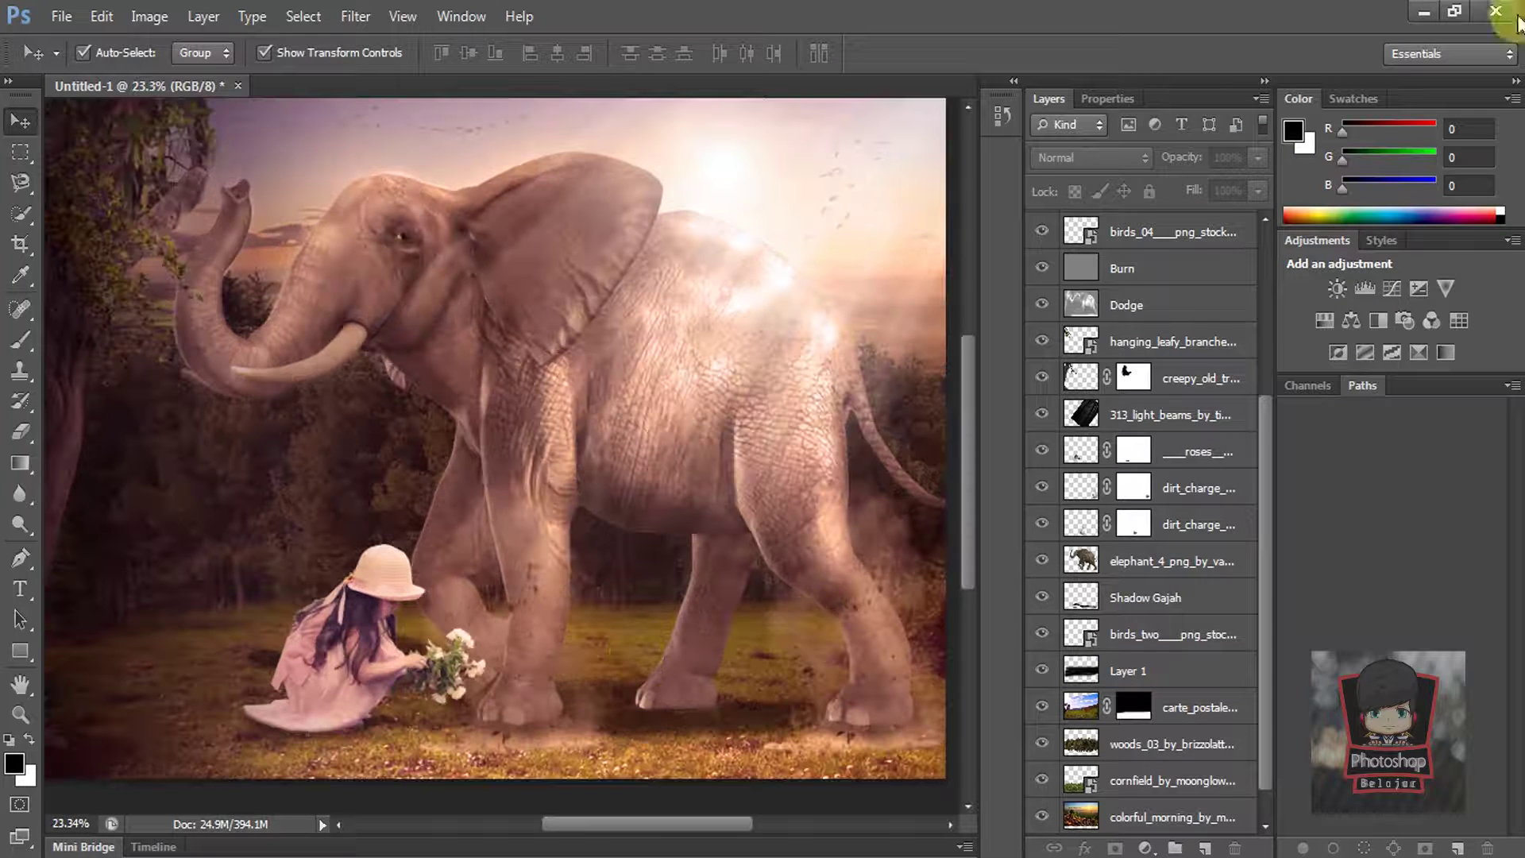
scroll(612, 517, down, 1)
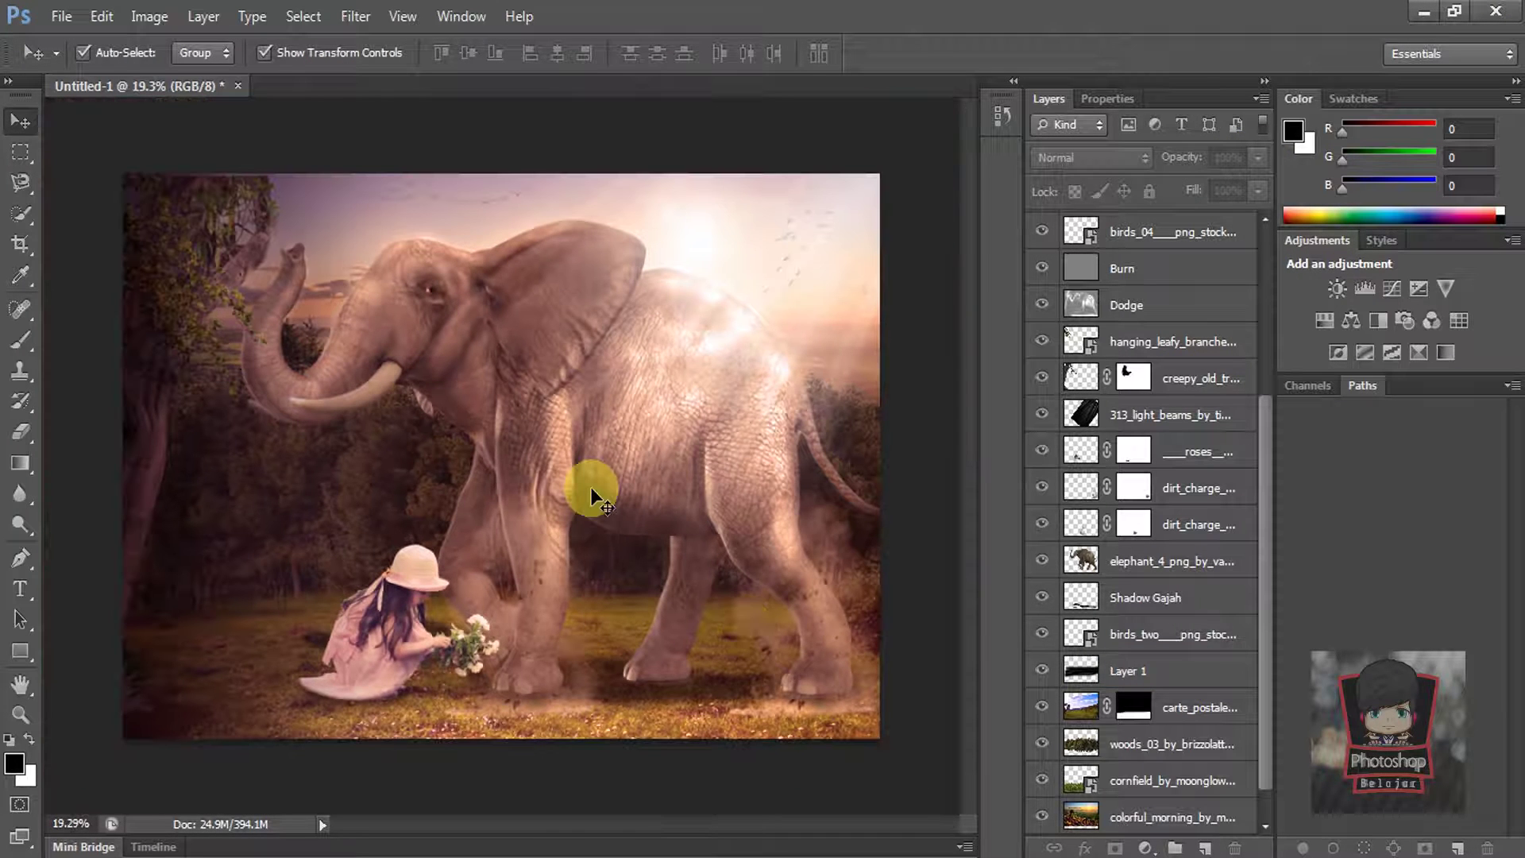
Step: Paint black on the girl layer's mask along the edge of her back, using a small brush at 35% opacity
scroll(501, 698, up, 1)
scroll(1158, 623, down, 1)
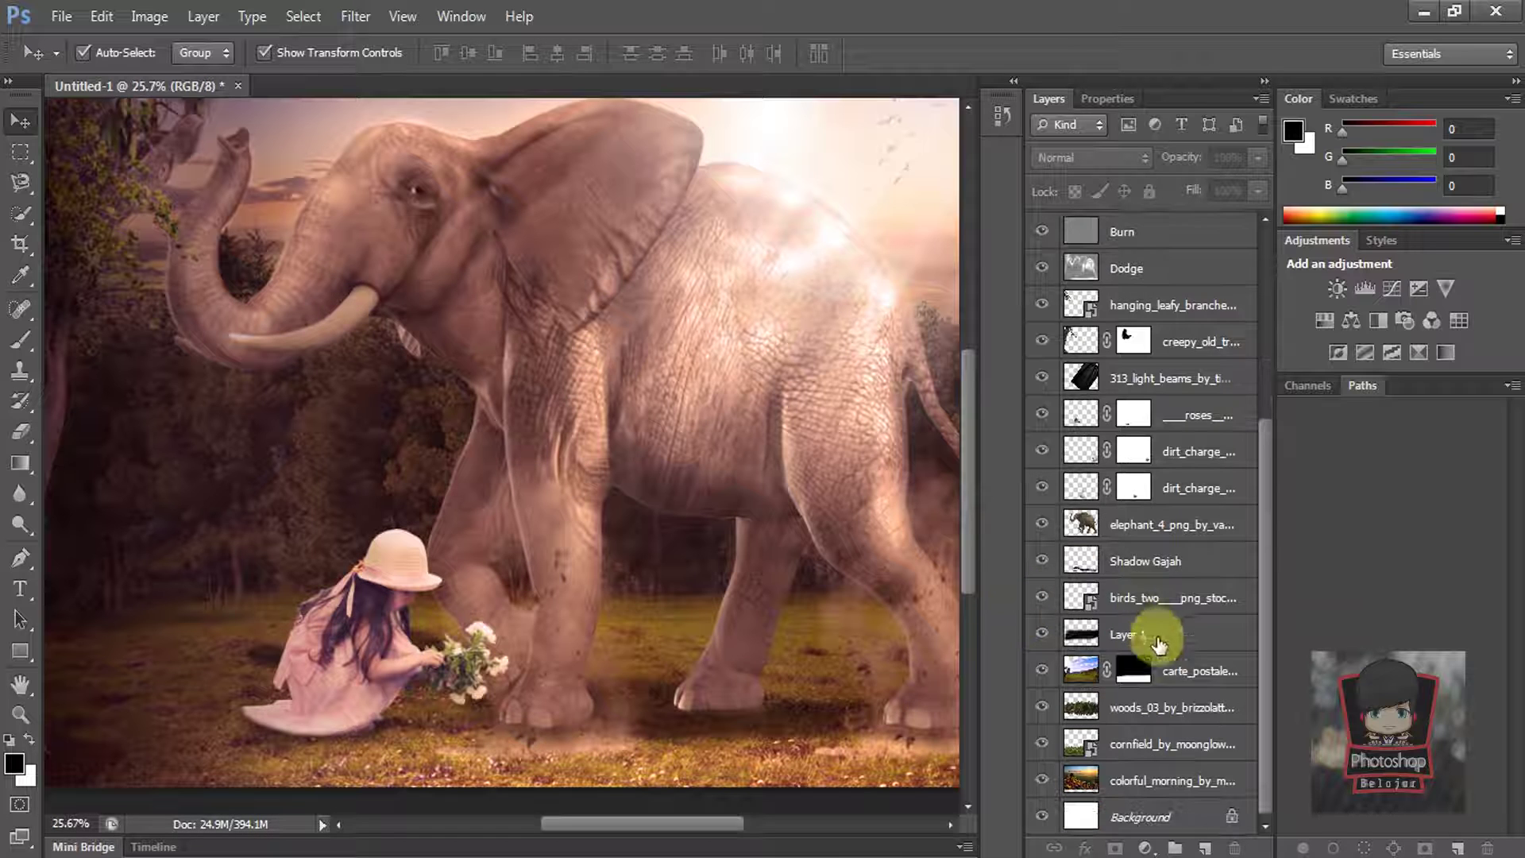
click(1166, 558)
click(1154, 491)
click(1083, 457)
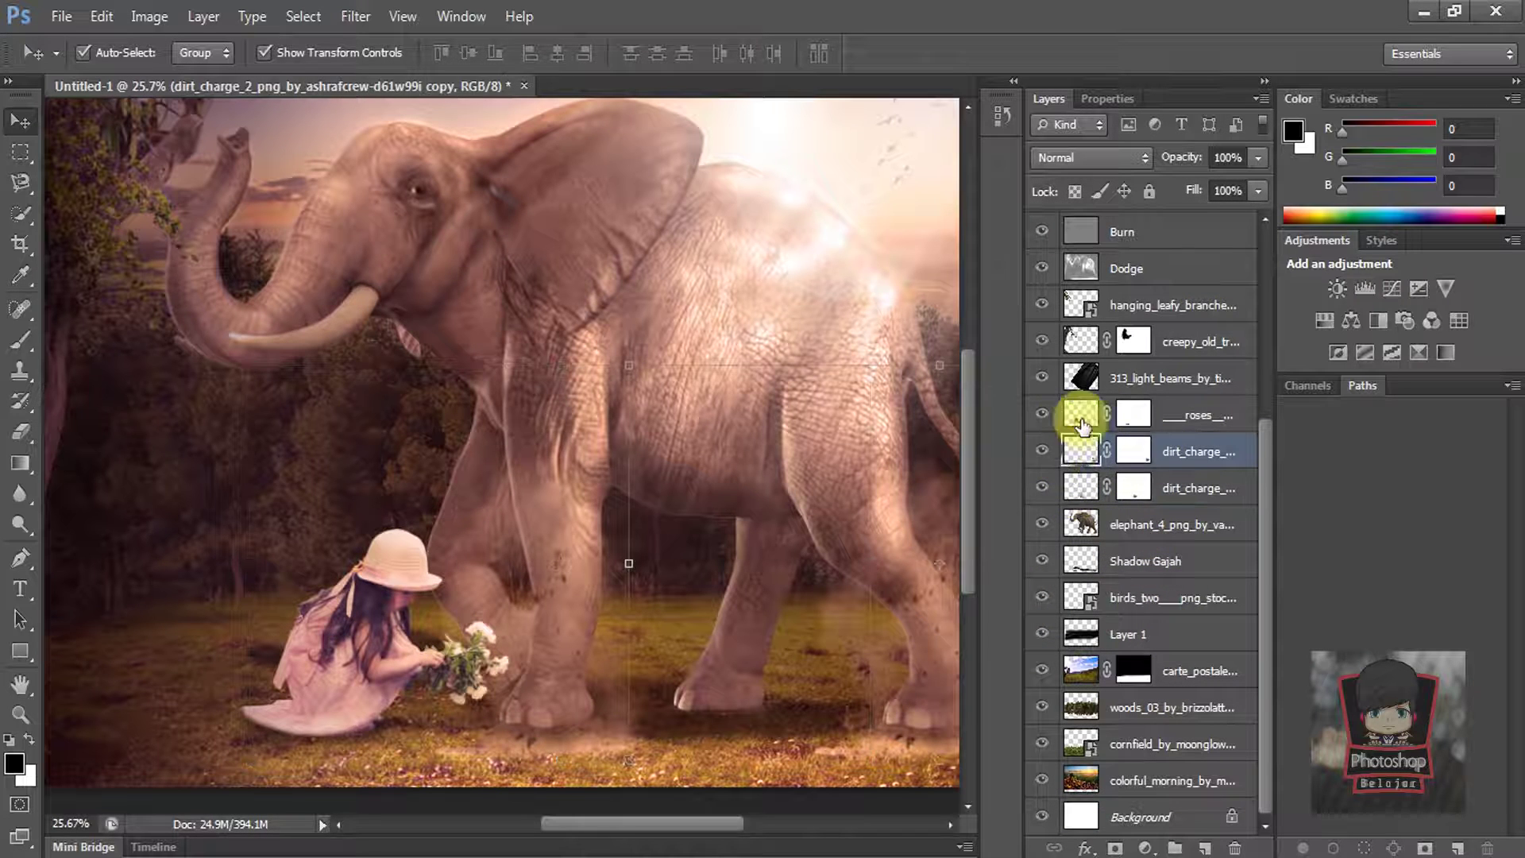
click(1082, 417)
click(19, 340)
scroll(266, 583, up, 3)
scroll(278, 586, up, 7)
key(bracketleft)
key(bracketleft)
key(bracketleft)
key(bracketleft)
key(bracketleft)
key(bracketleft)
key(bracketleft)
key(bracketleft)
key(bracketleft)
key(bracketleft)
key(bracketleft)
drag(401, 53, 349, 53)
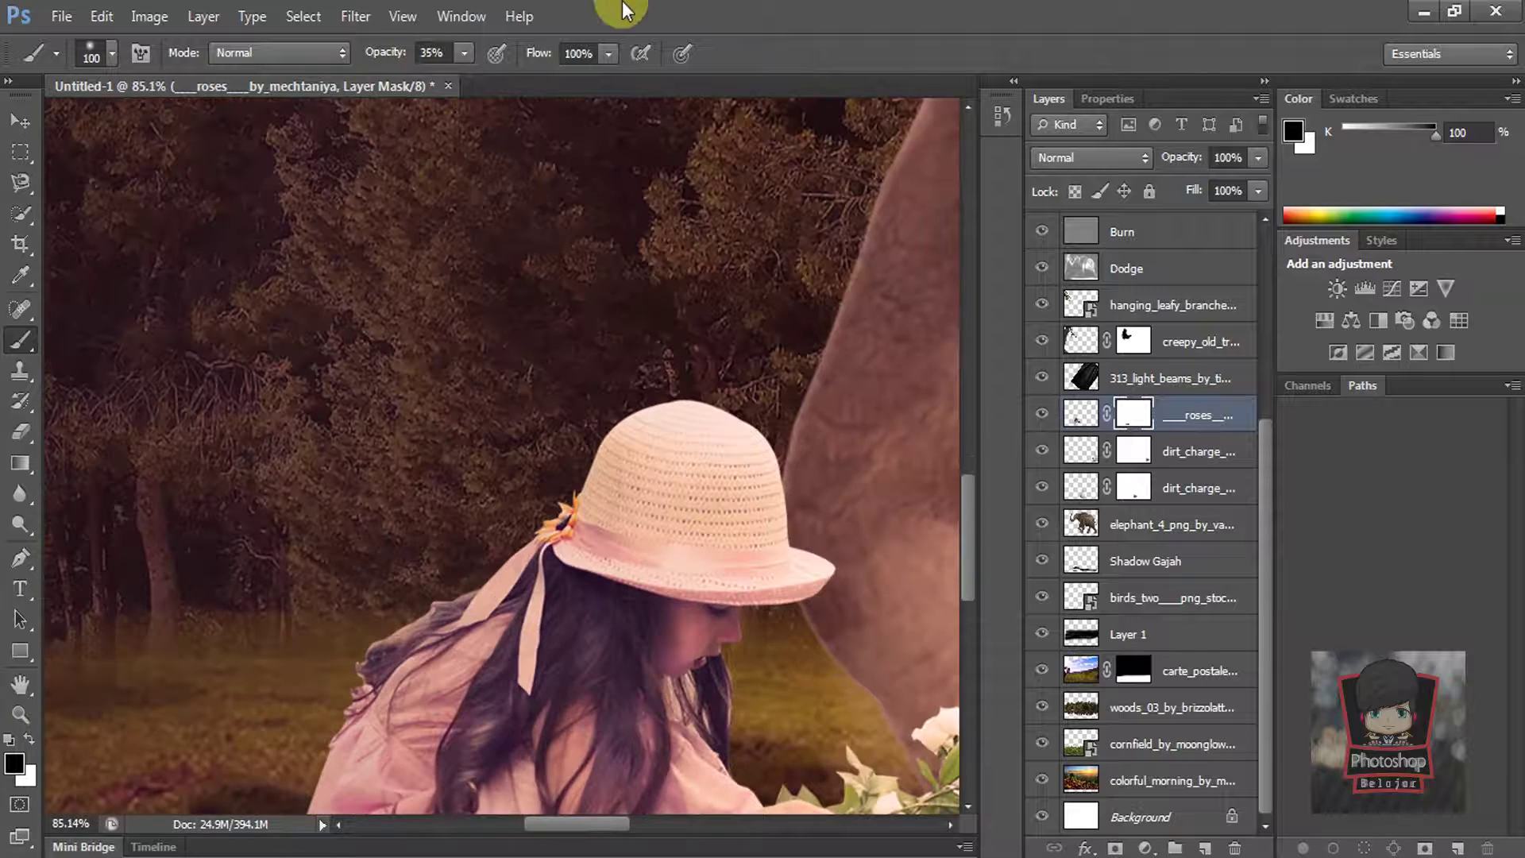
scroll(425, 564, up, 4)
mouse_move(415, 638)
mouse_down()
mouse_move(360, 666)
mouse_move(404, 652)
mouse_move(318, 729)
mouse_move(396, 656)
mouse_move(490, 611)
mouse_move(400, 634)
mouse_move(443, 621)
mouse_move(359, 670)
mouse_up()
Step: Mask out the pale background showing between the girl's hair strands below her chin with a 25 px brush at 35% opacity
scroll(290, 608, down, 5)
scroll(543, 592, up, 10)
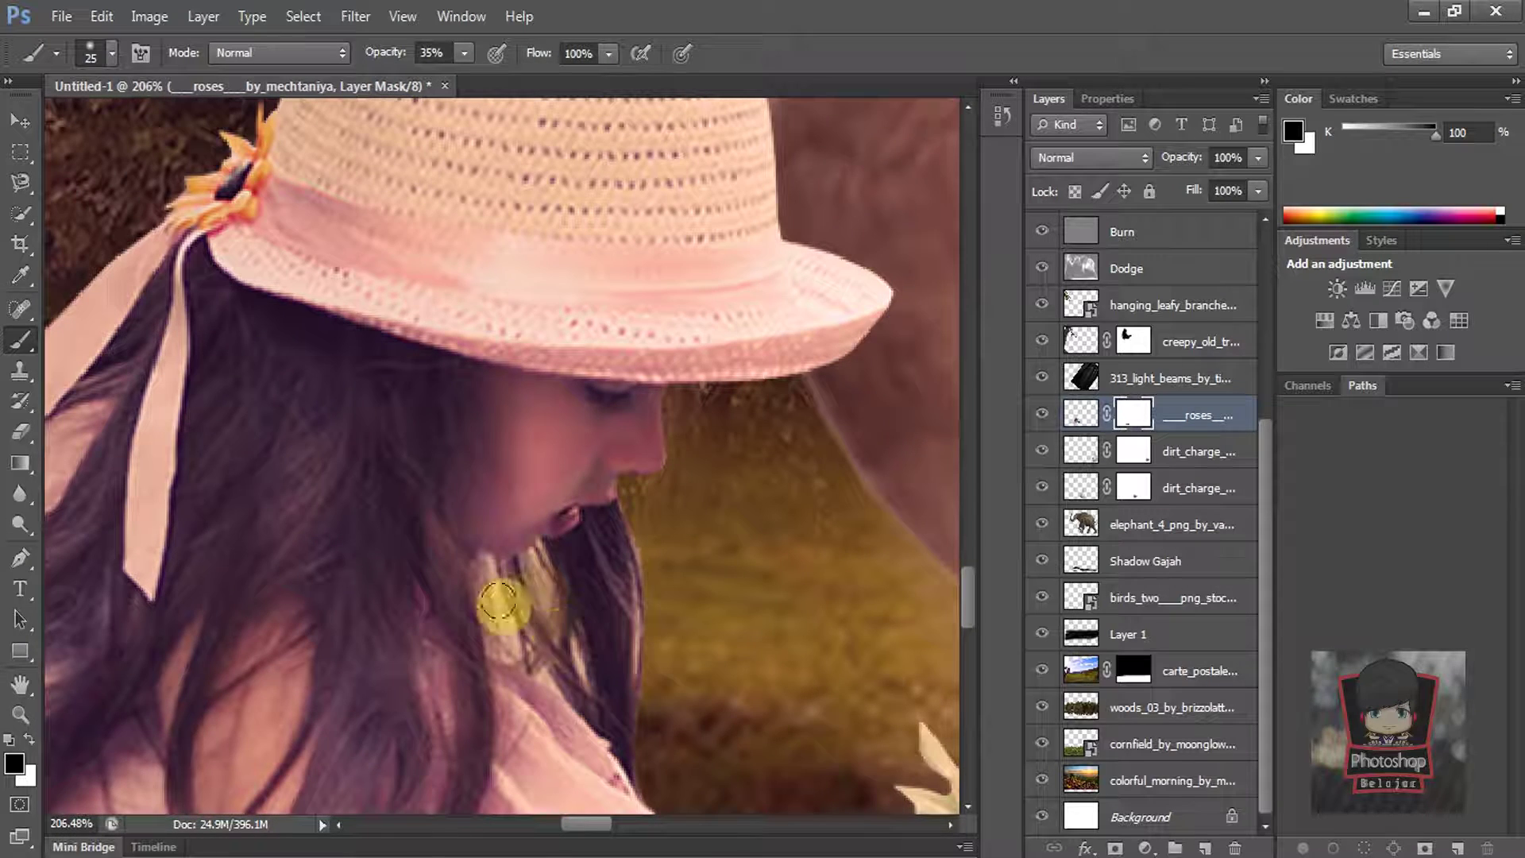
mouse_move(512, 570)
mouse_down()
mouse_move(542, 552)
mouse_move(577, 674)
mouse_move(557, 647)
mouse_move(624, 565)
mouse_move(633, 664)
mouse_up()
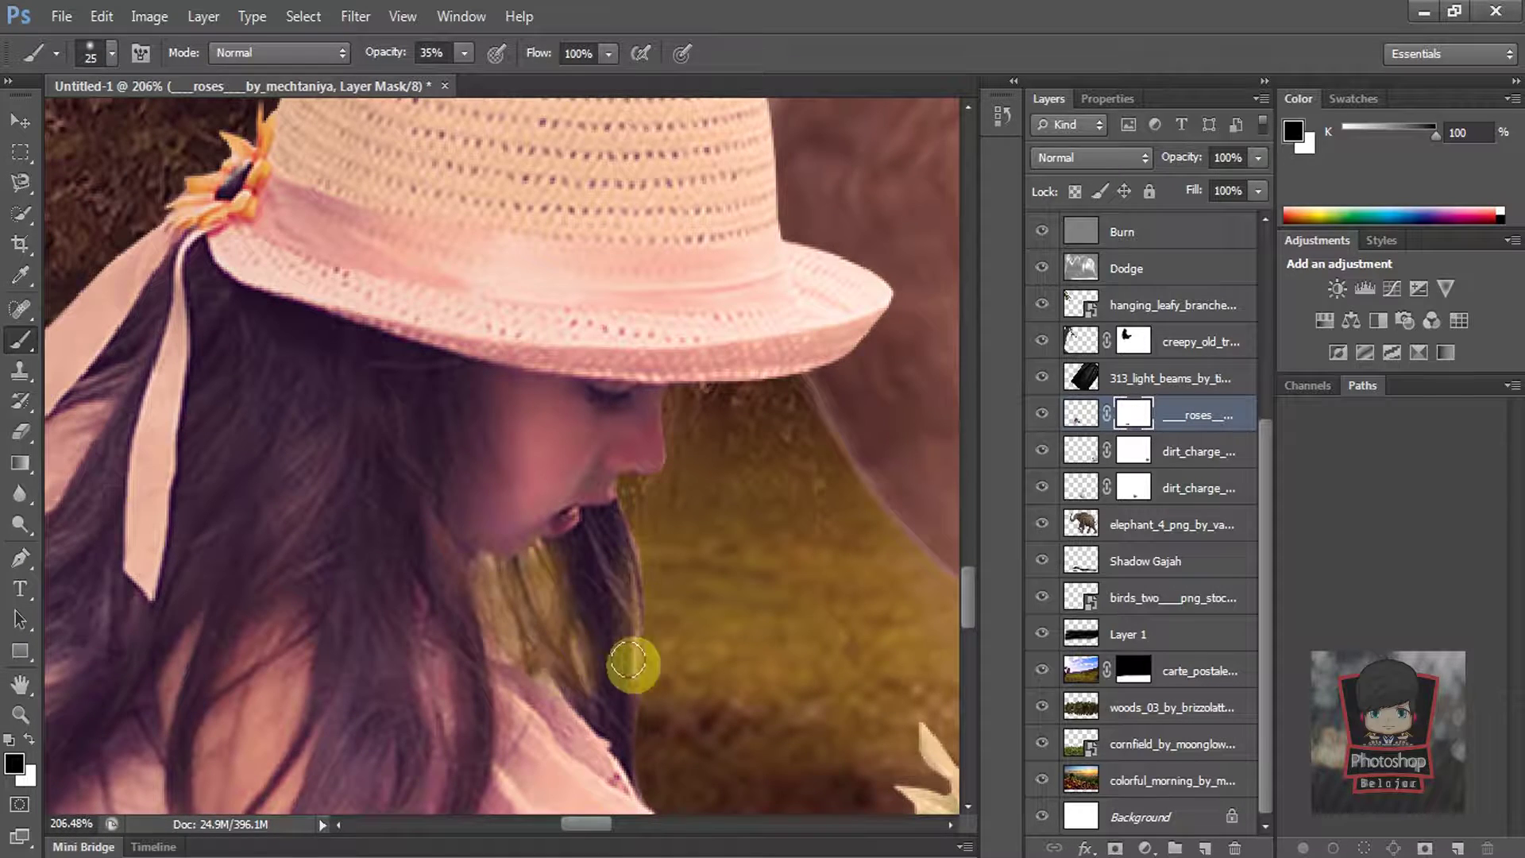
scroll(605, 628, down, 4)
scroll(605, 628, down, 5)
key(v)
click(375, 352)
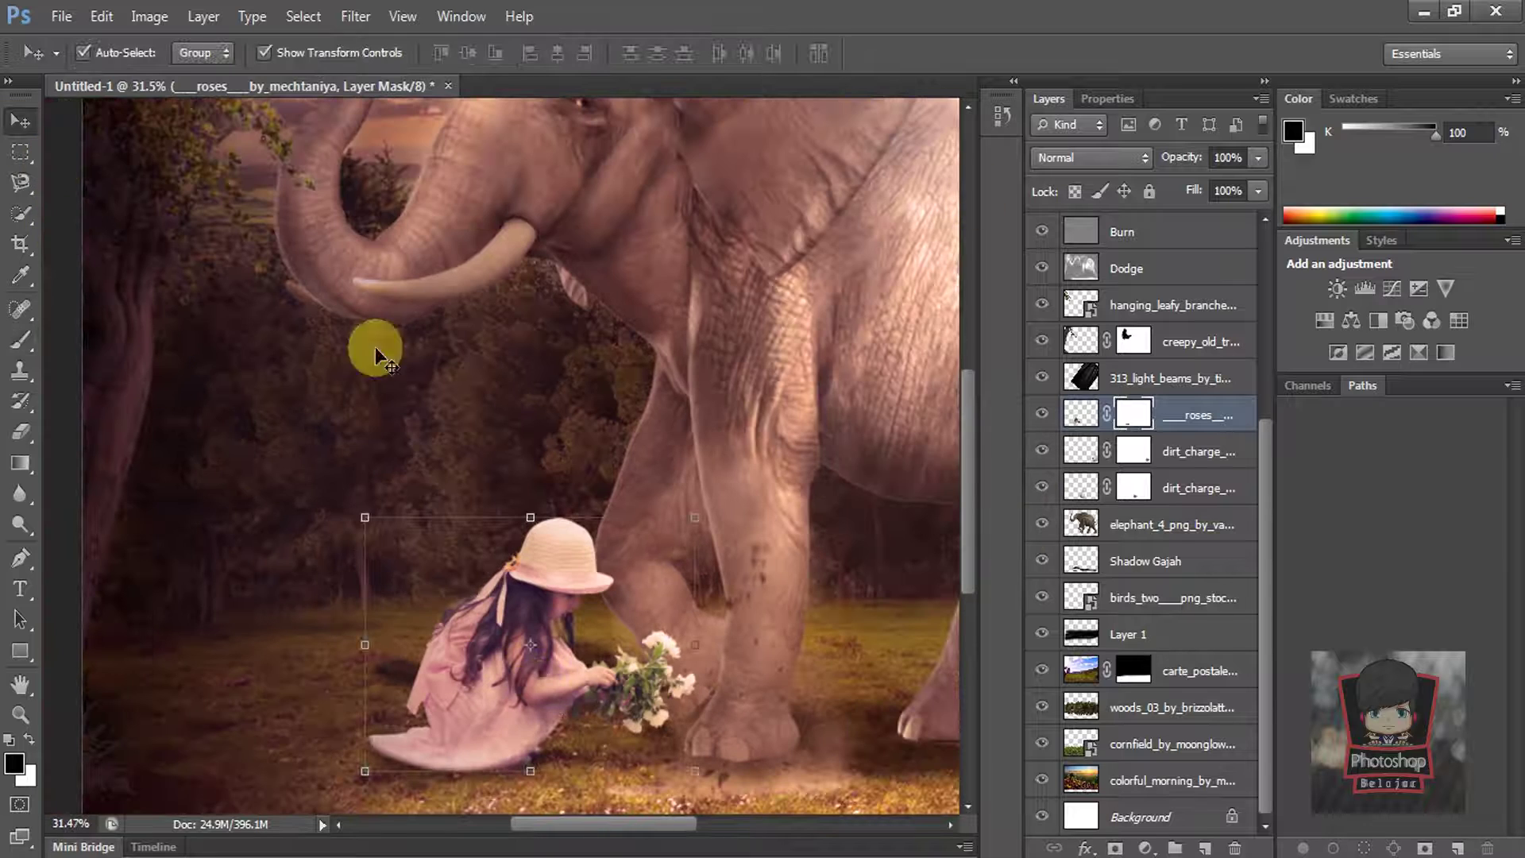
Step: Paint a black ground shadow under the girl's dress and flowers on a new layer beneath her, with a 40 px brush at 100% opacity
click(1194, 454)
click(1205, 848)
click(22, 341)
click(465, 53)
drag(474, 73, 544, 76)
scroll(602, 787, up, 4)
key(bracketright)
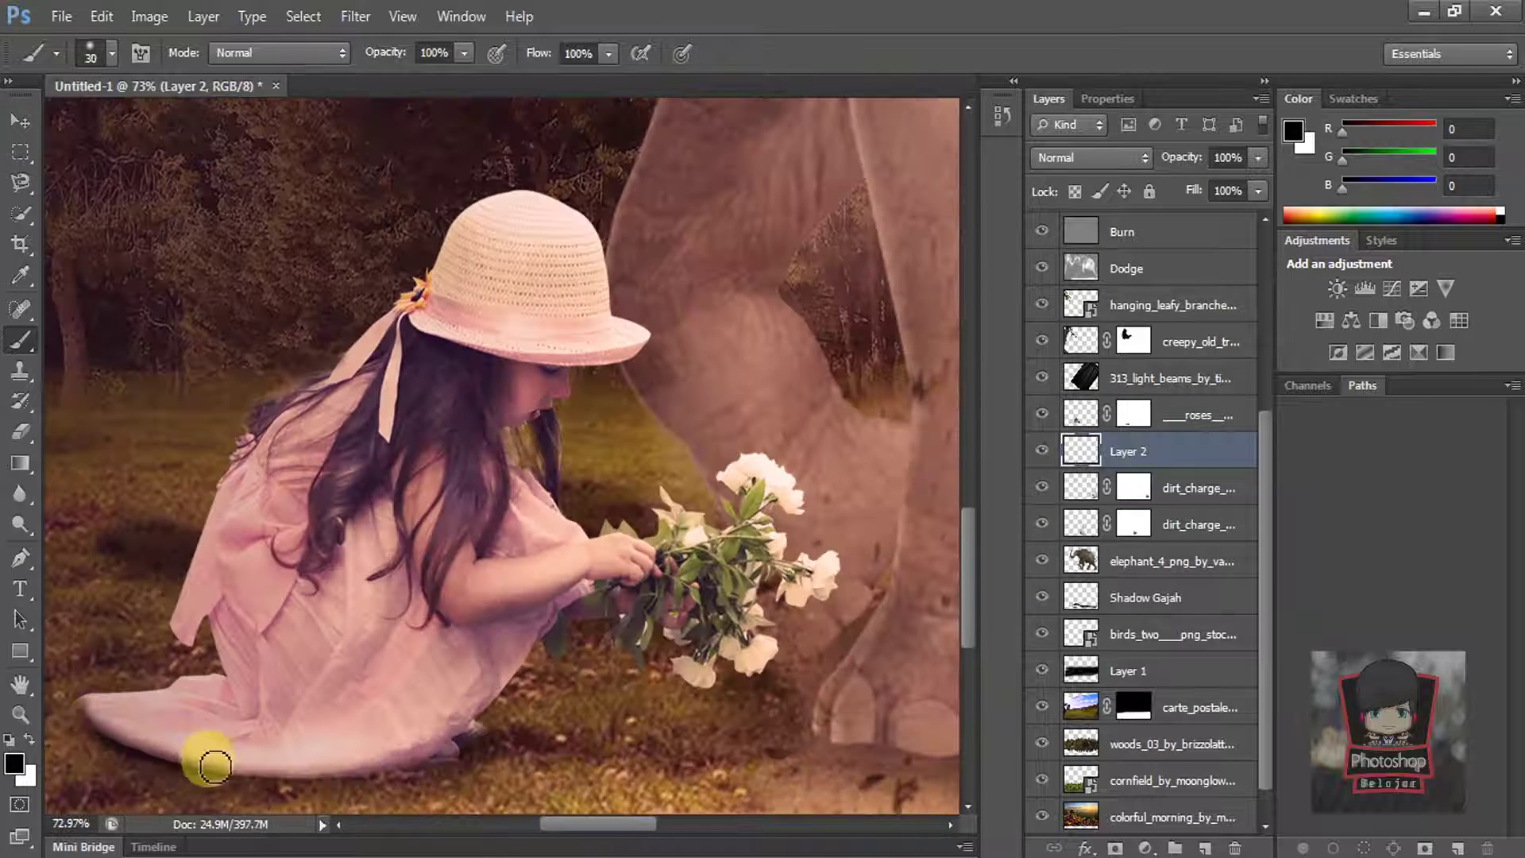
mouse_move(174, 758)
mouse_down()
mouse_move(373, 774)
mouse_move(465, 752)
mouse_move(485, 726)
mouse_move(712, 751)
mouse_move(736, 775)
mouse_move(586, 757)
mouse_up()
Step: Apply a Gaussian Blur with an 18.2 px radius to the girl's painted ground shadow
click(355, 17)
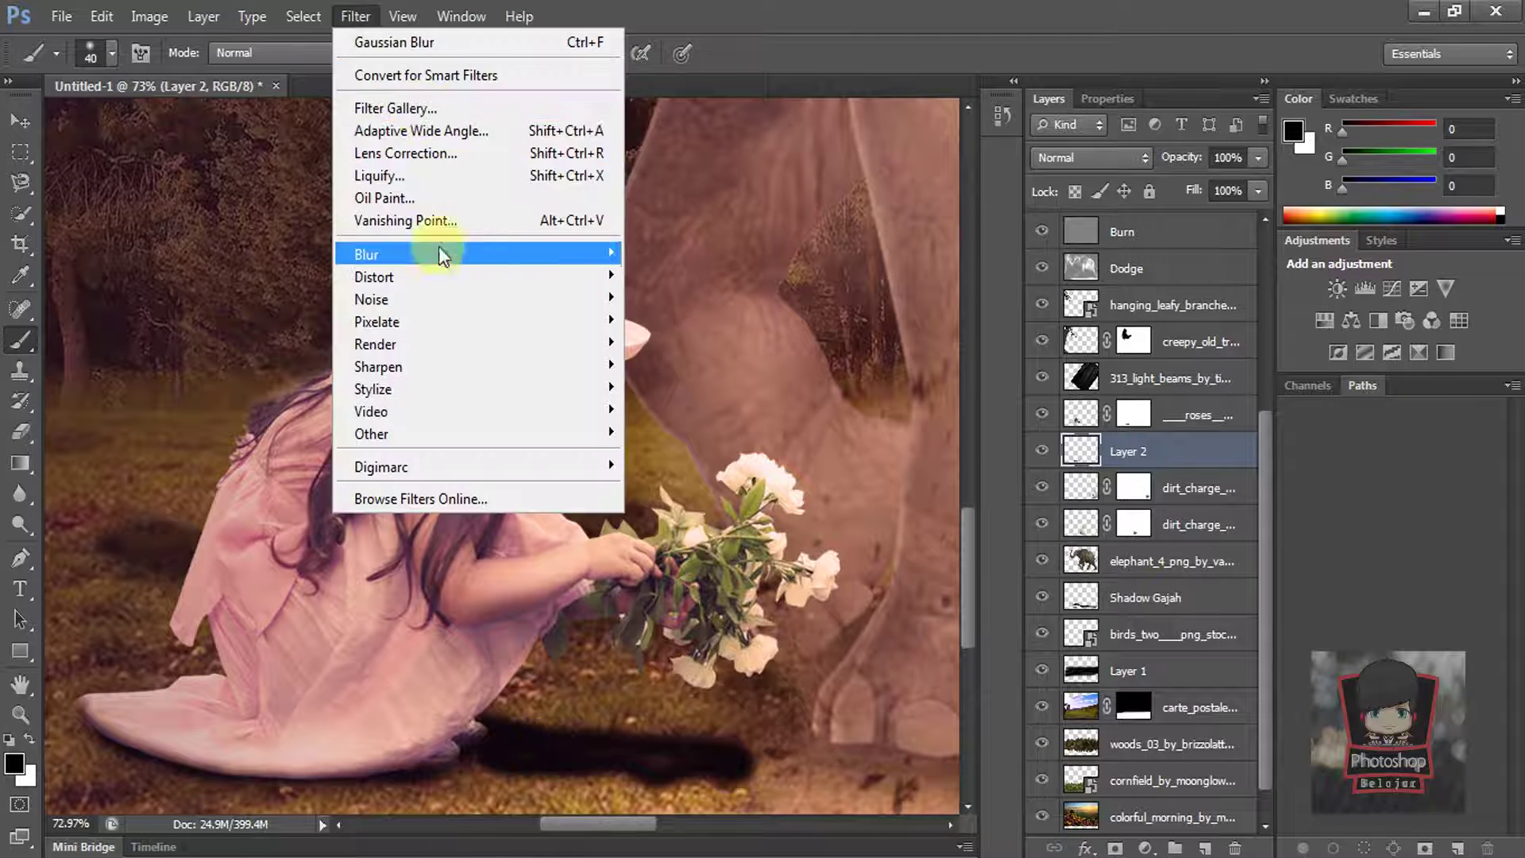
mouse_move(453, 253)
click(690, 422)
mouse_move(680, 519)
mouse_down()
mouse_move(713, 521)
mouse_move(694, 522)
mouse_up()
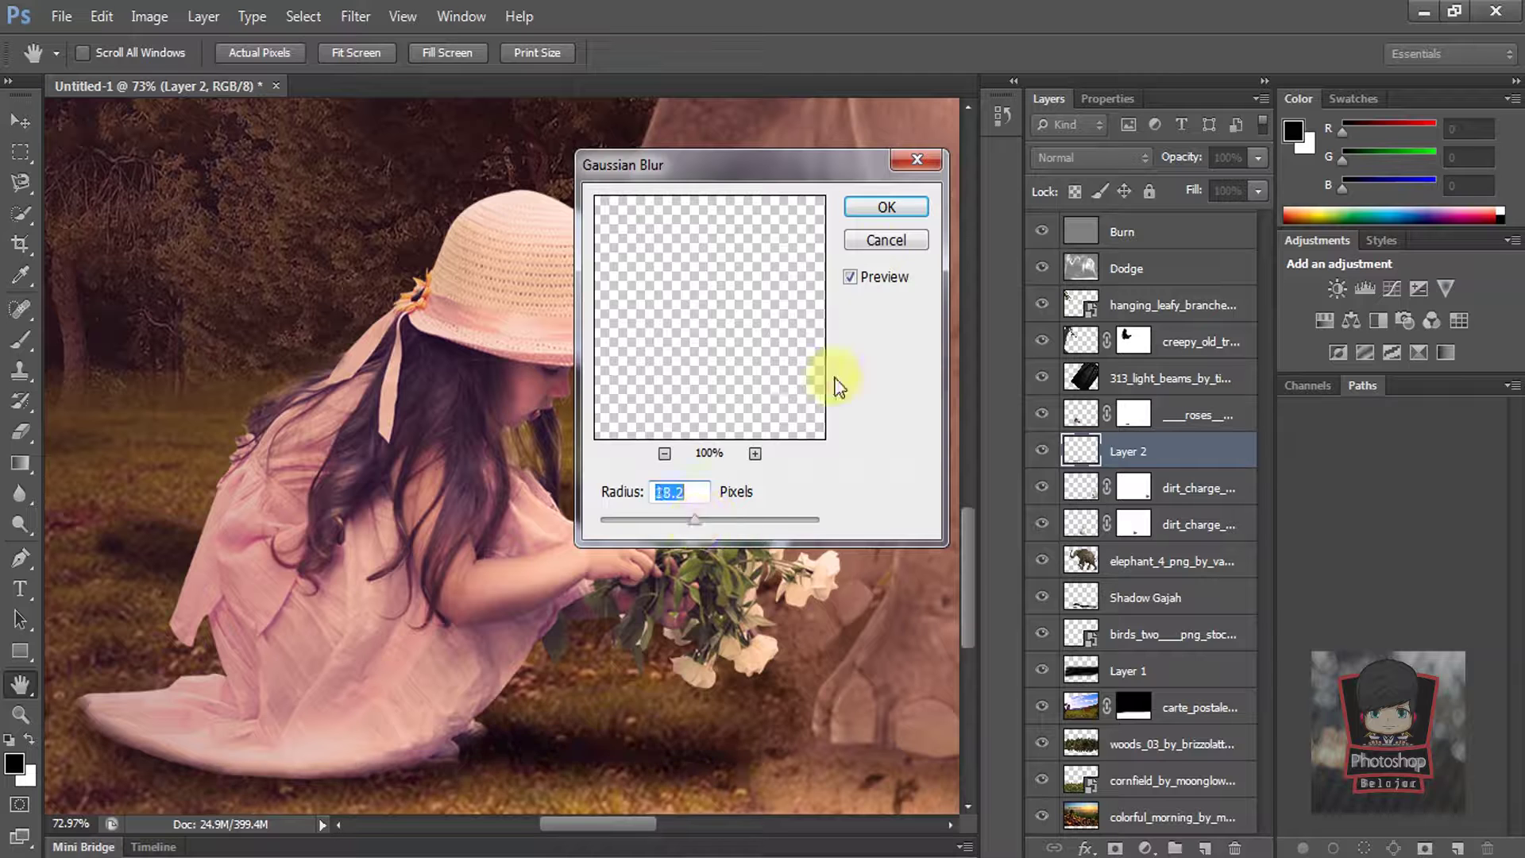
click(886, 206)
Step: Reduce the opacity of the girl's blurred shadow layer and deselect it
drag(1258, 157, 1201, 190)
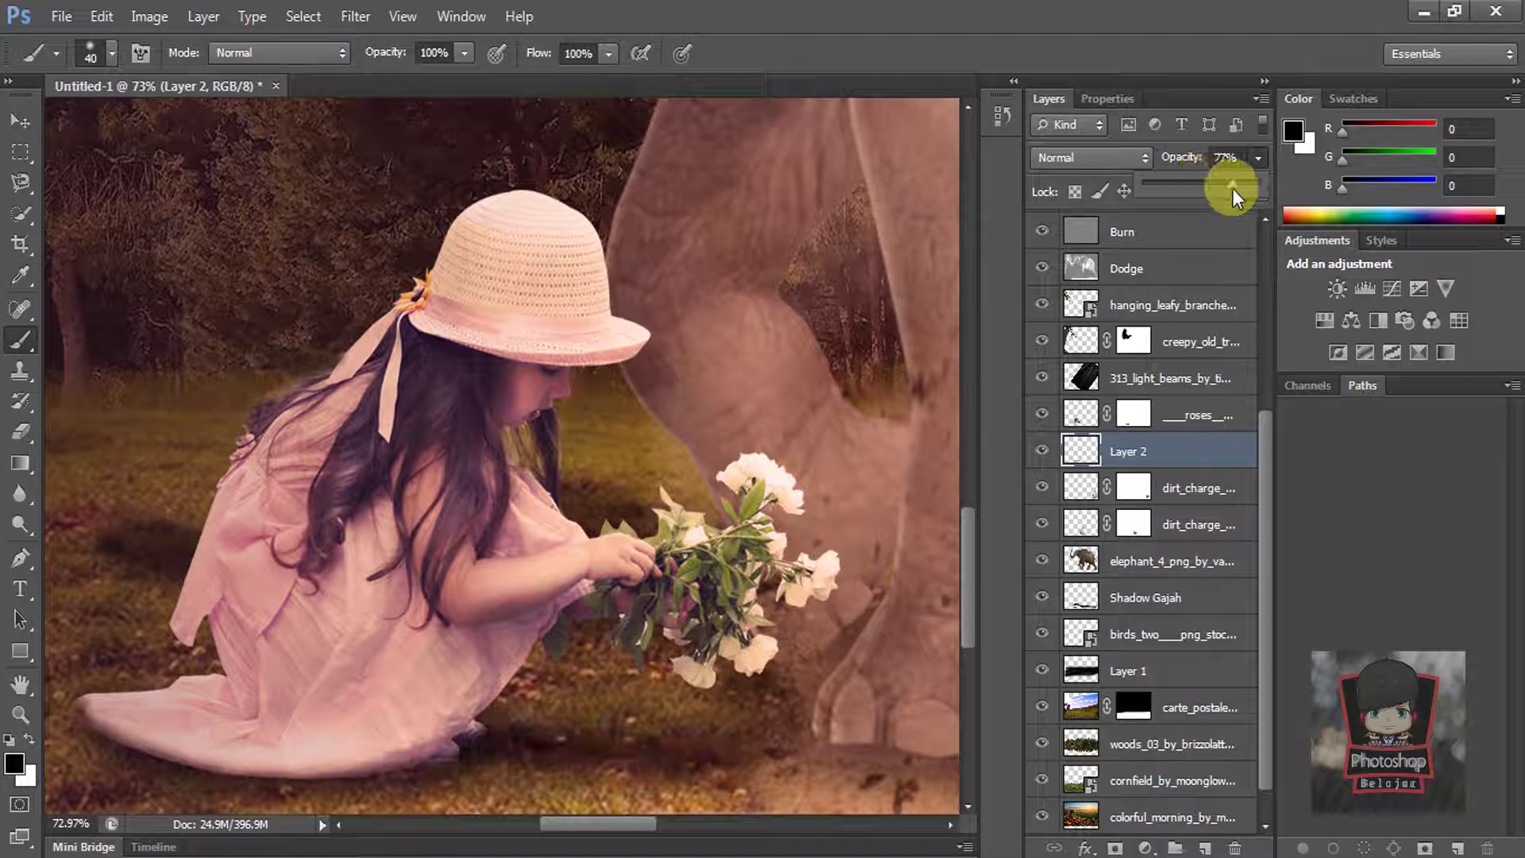
click(27, 123)
scroll(630, 391, down, 6)
click(537, 640)
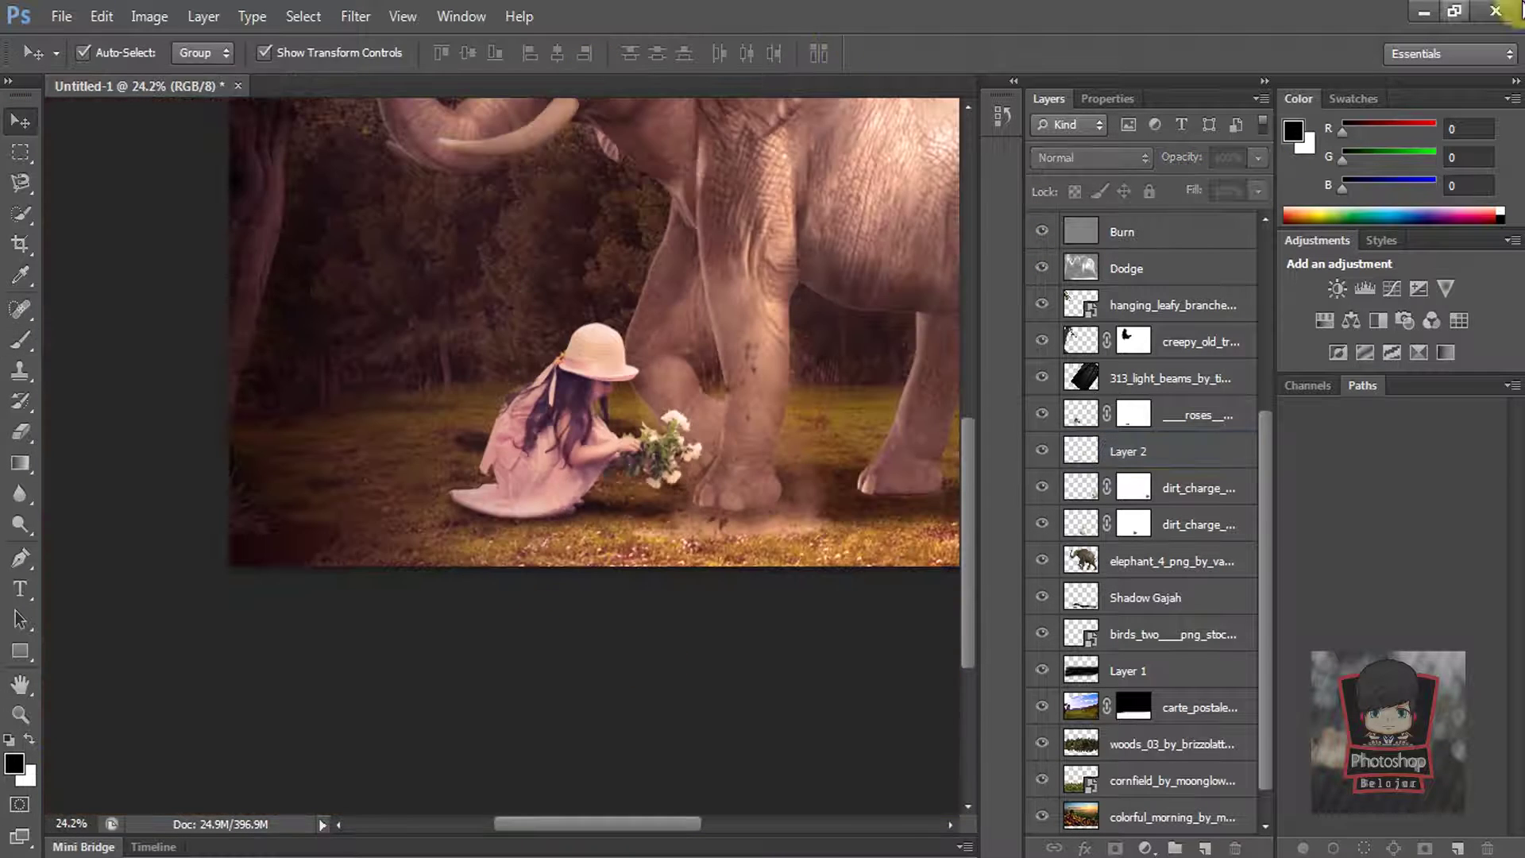
scroll(627, 715, down, 1)
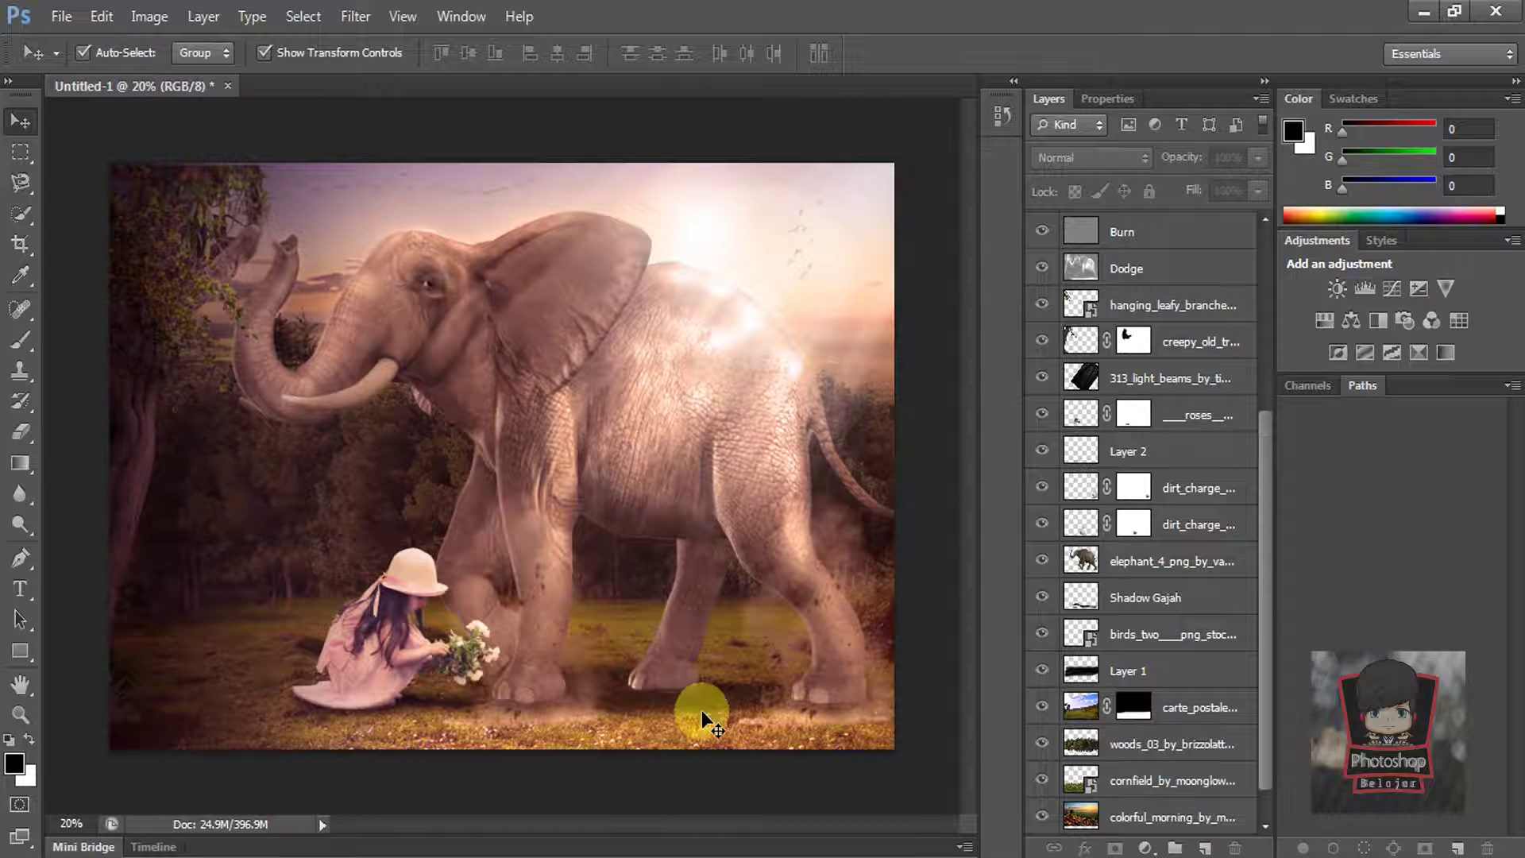
scroll(702, 721, up, 4)
scroll(707, 732, down, 4)
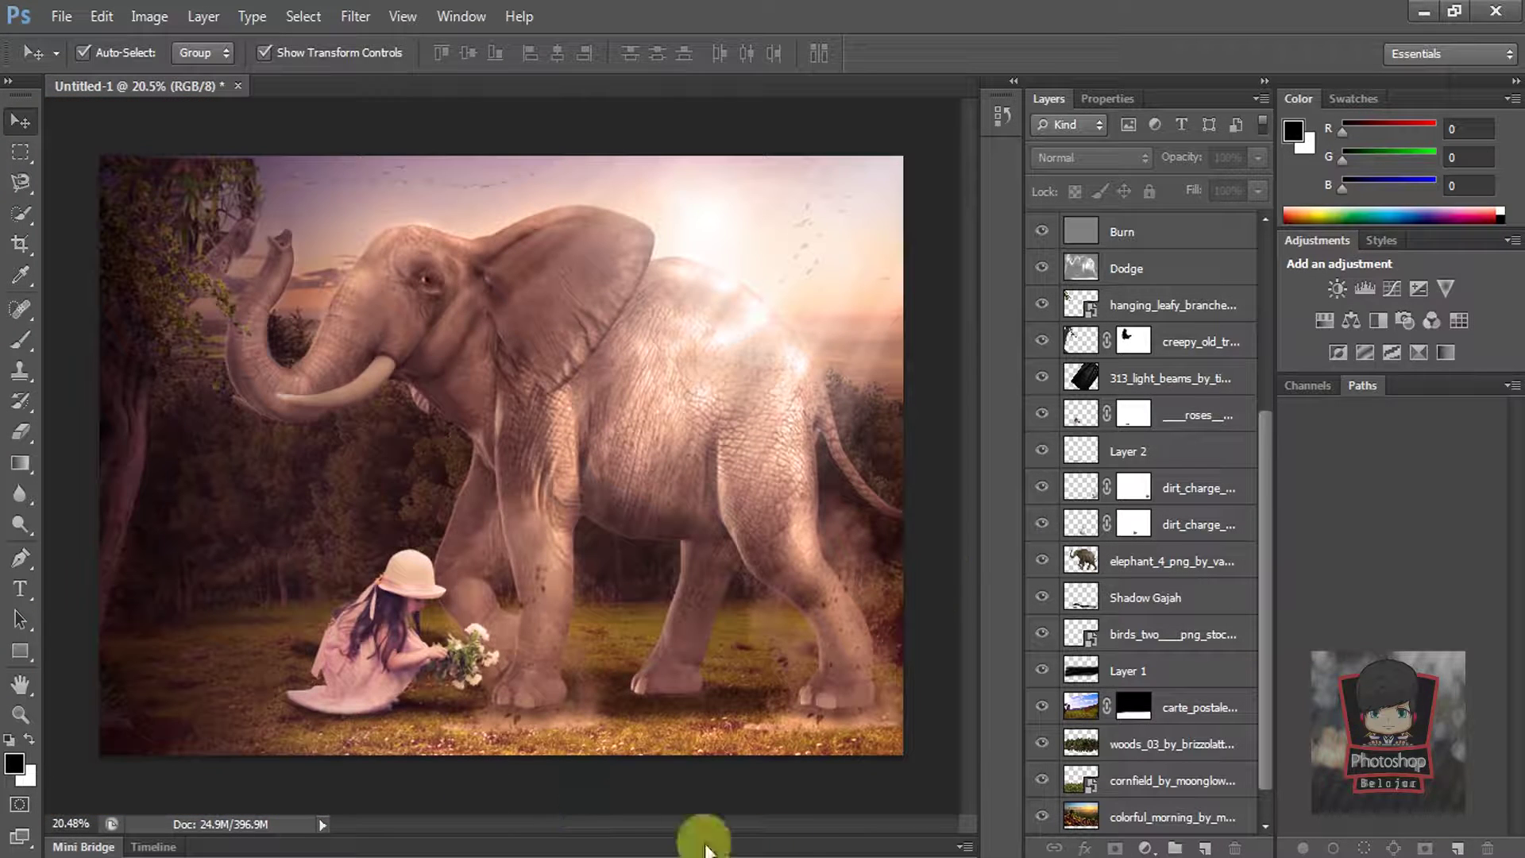